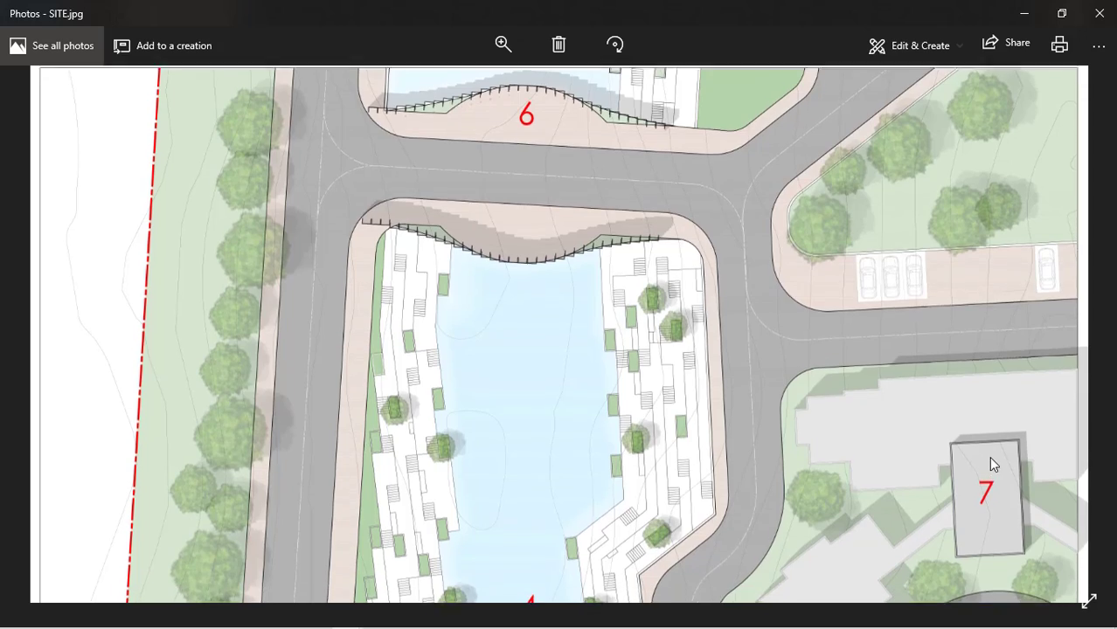
# Look over the finished site plan image from the bridge and reservoir down to the club house, shops and legend
pyautogui.scroll(-1, 986, 489)
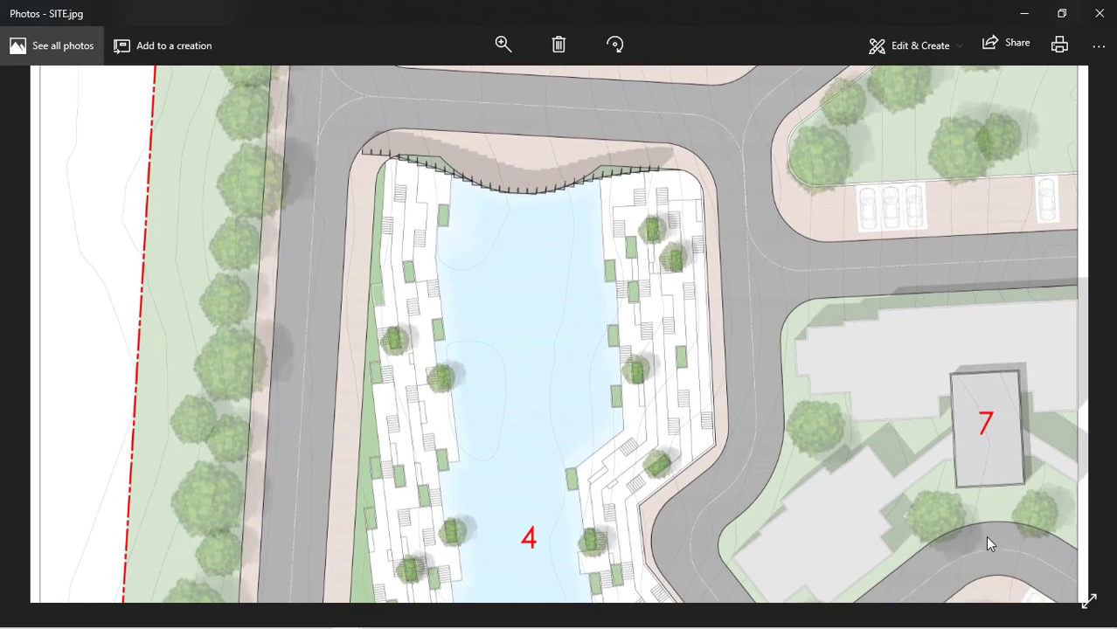
pyautogui.scroll(-3, 985, 535)
pyautogui.scroll(-4, 972, 431)
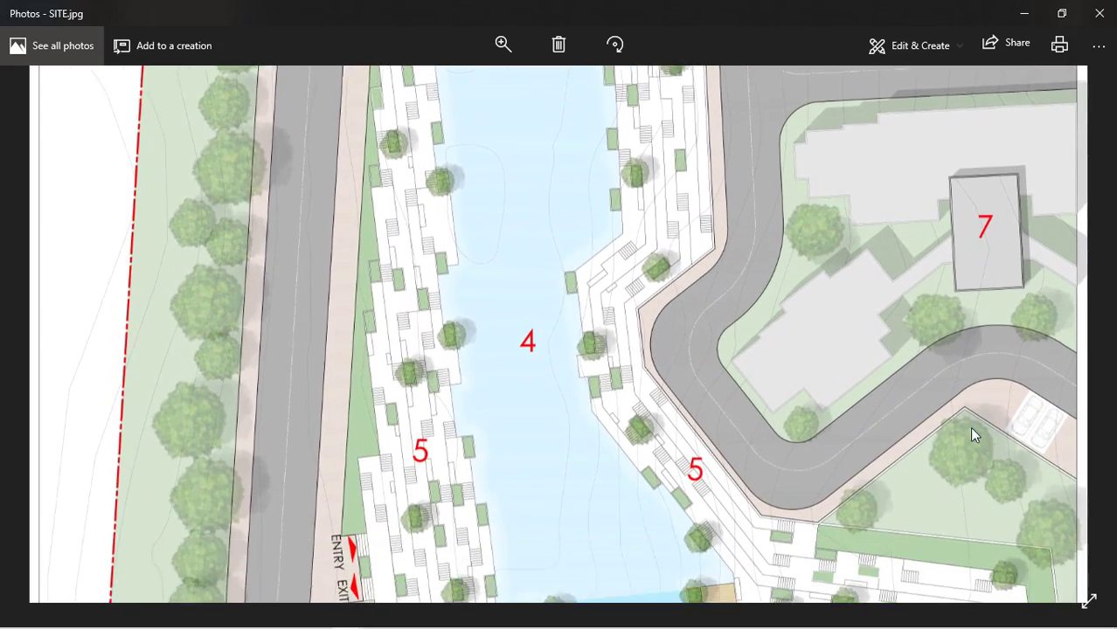
pyautogui.scroll(-2, 922, 359)
pyautogui.scroll(-5, 920, 351)
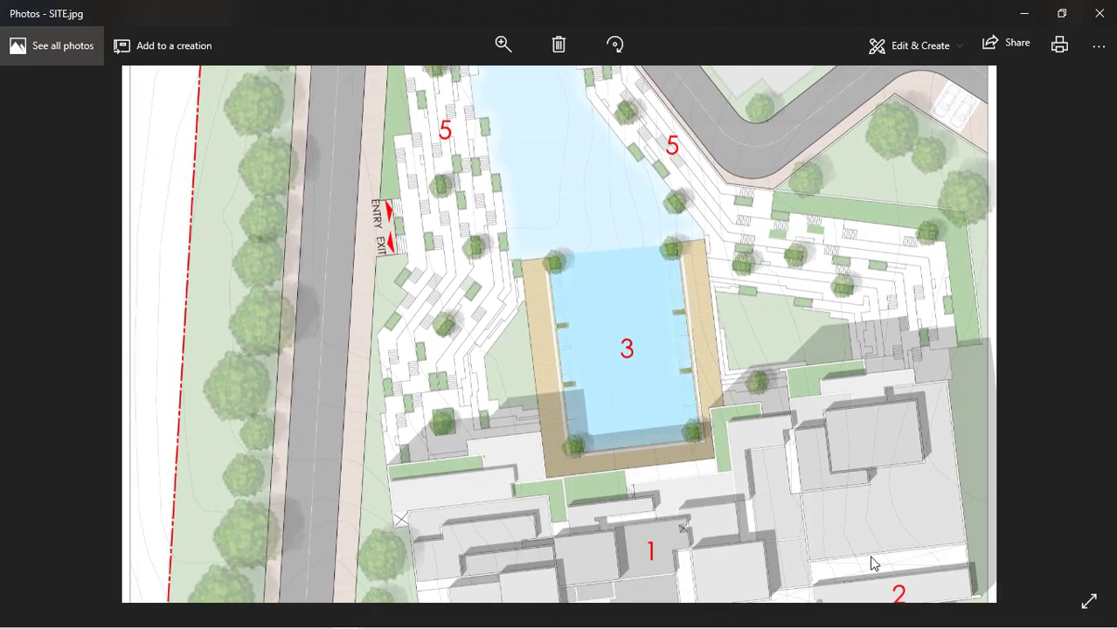
pyautogui.scroll(-4, 870, 556)
pyautogui.scroll(-2, 858, 499)
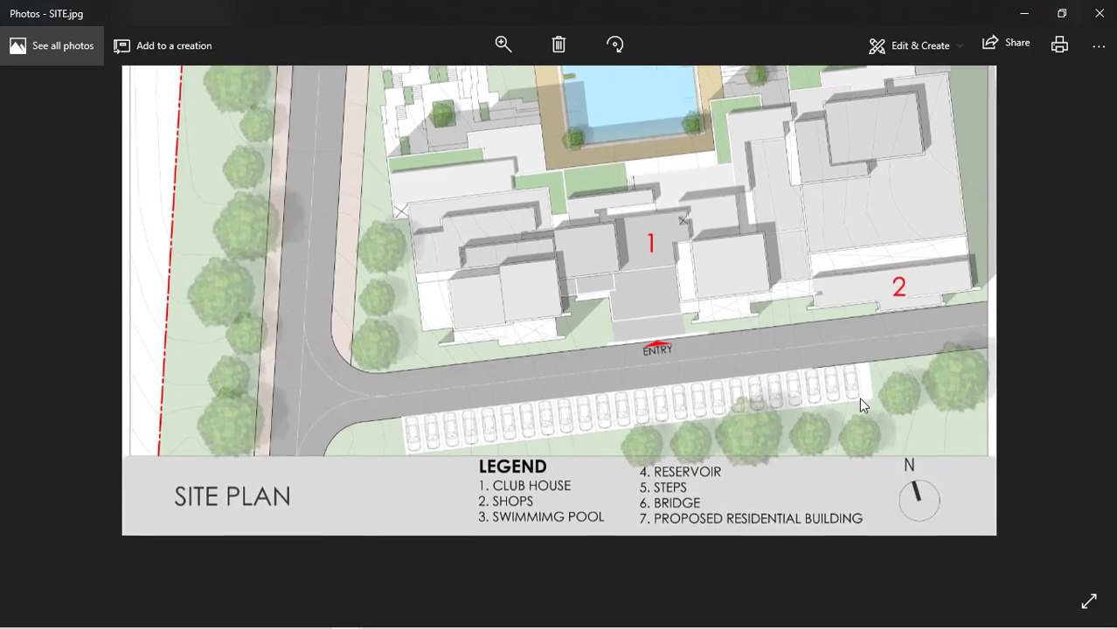
pyautogui.scroll(2, 786, 482)
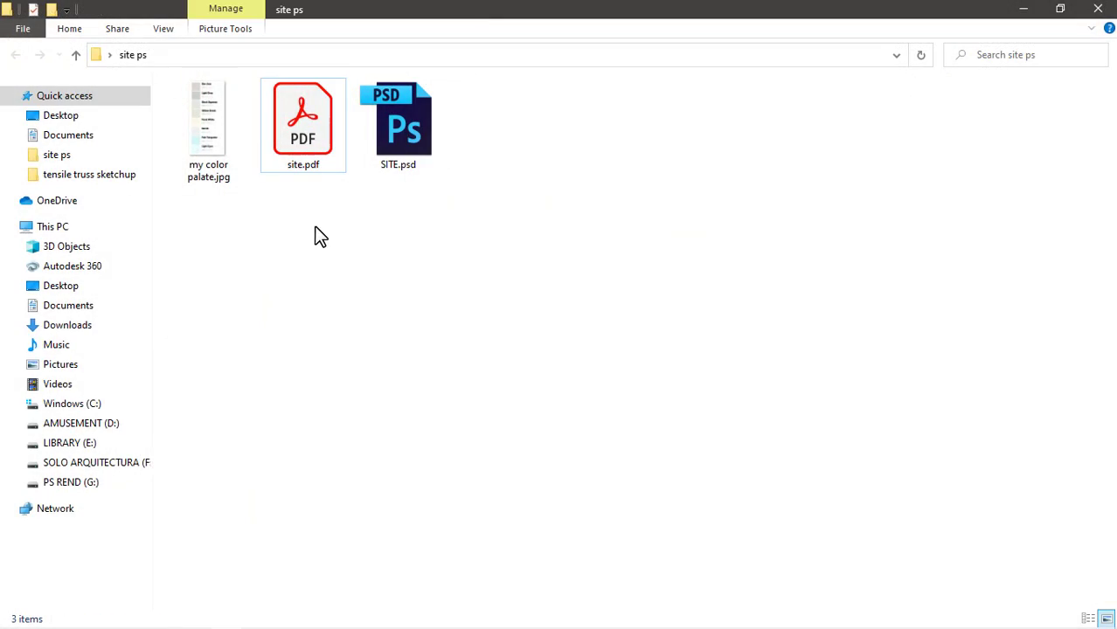
# Open site.pdf from the site ps folder in Adobe Photoshop CC 2015
pyautogui.click(312, 160)
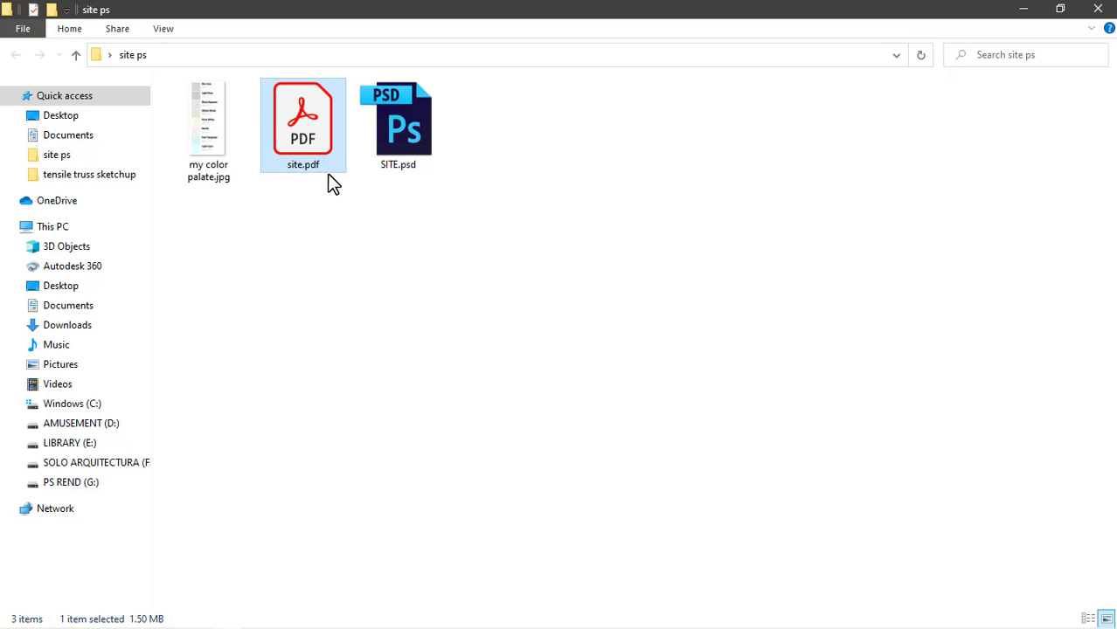
pyautogui.moveTo(312, 163)
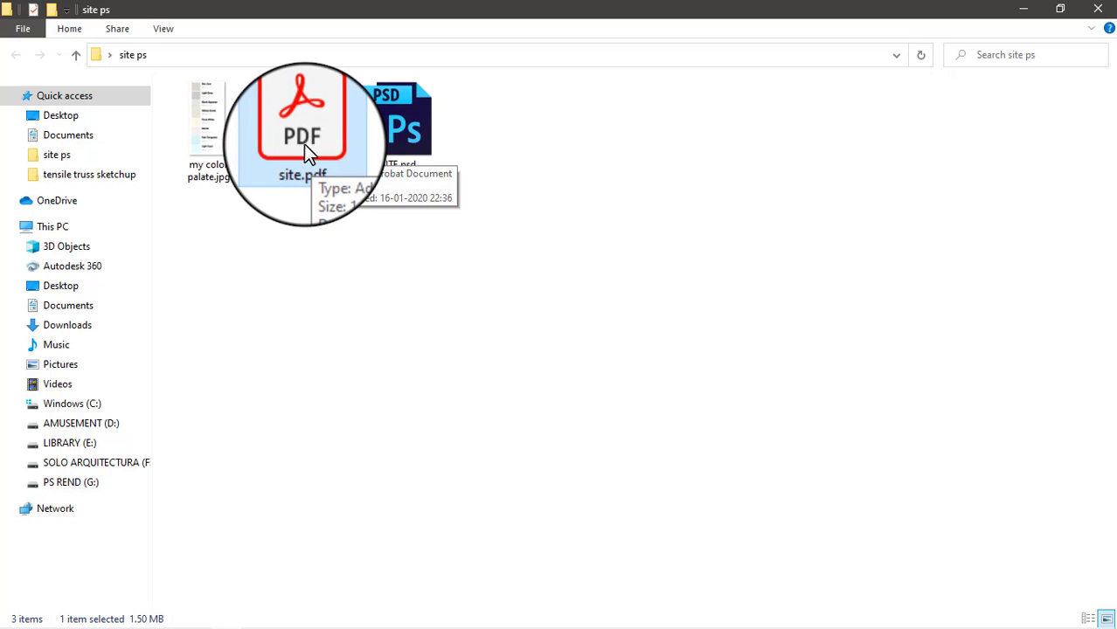
pyautogui.rightClick(305, 147)
pyautogui.moveTo(372, 256)
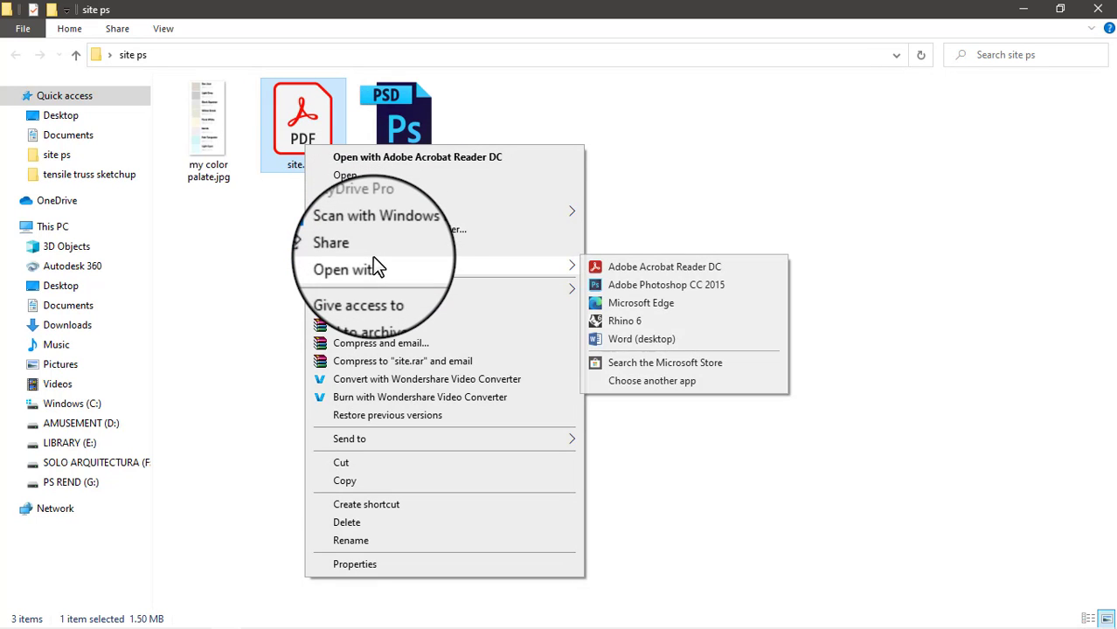
pyautogui.click(679, 282)
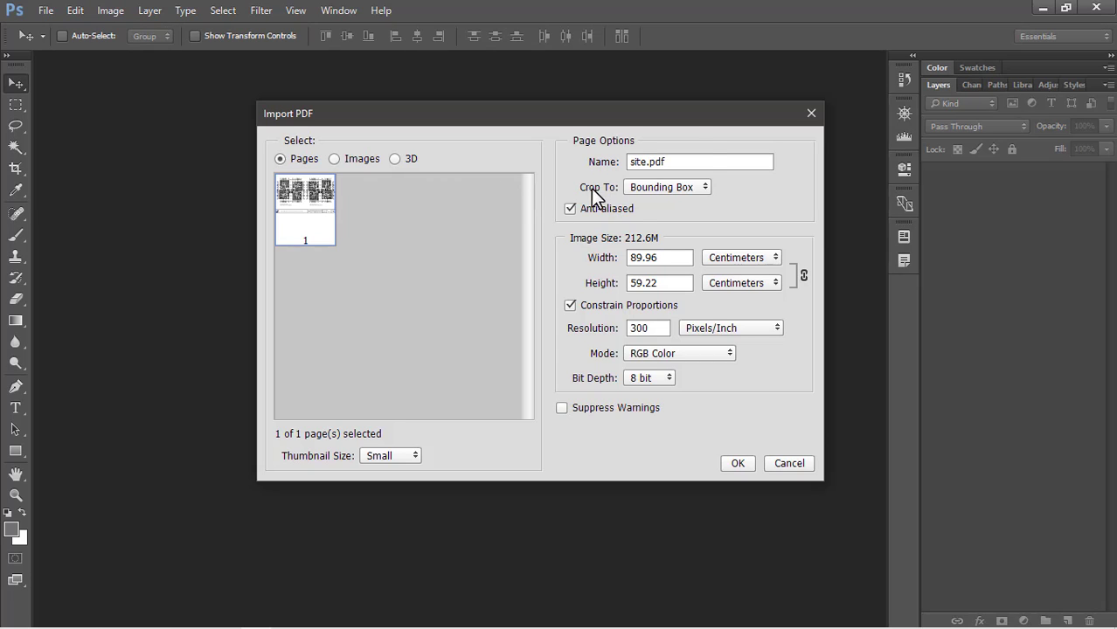
# Import the PDF page cropped to the Art Box, at 91.44 by 60.96 cm and 300 pixels/inch
pyautogui.click(631, 189)
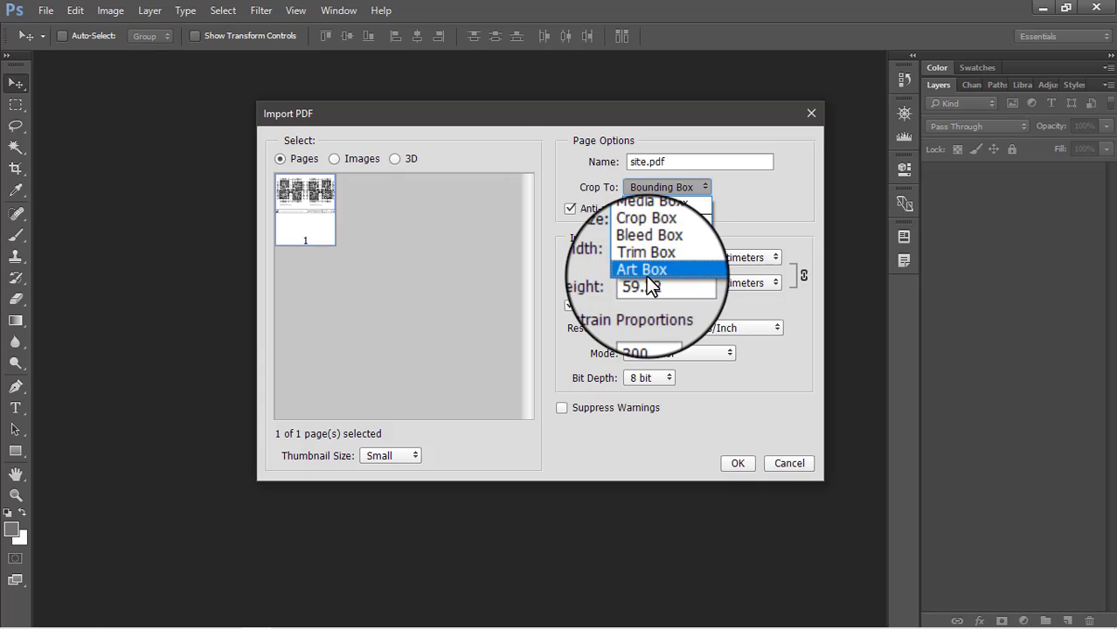
pyautogui.click(652, 271)
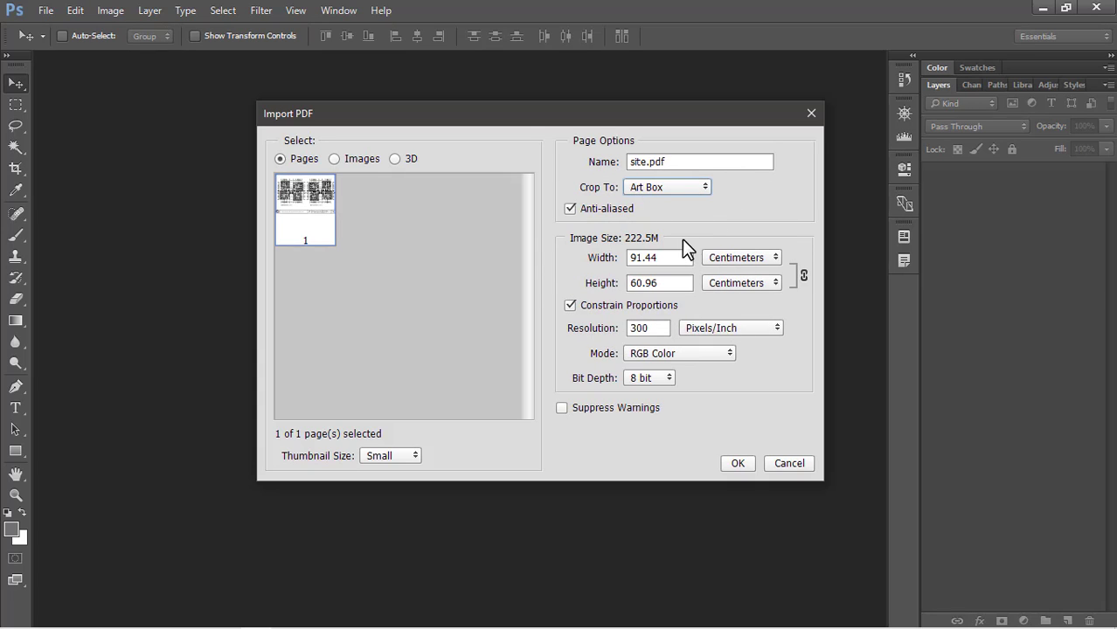
pyautogui.doubleClick(657, 258)
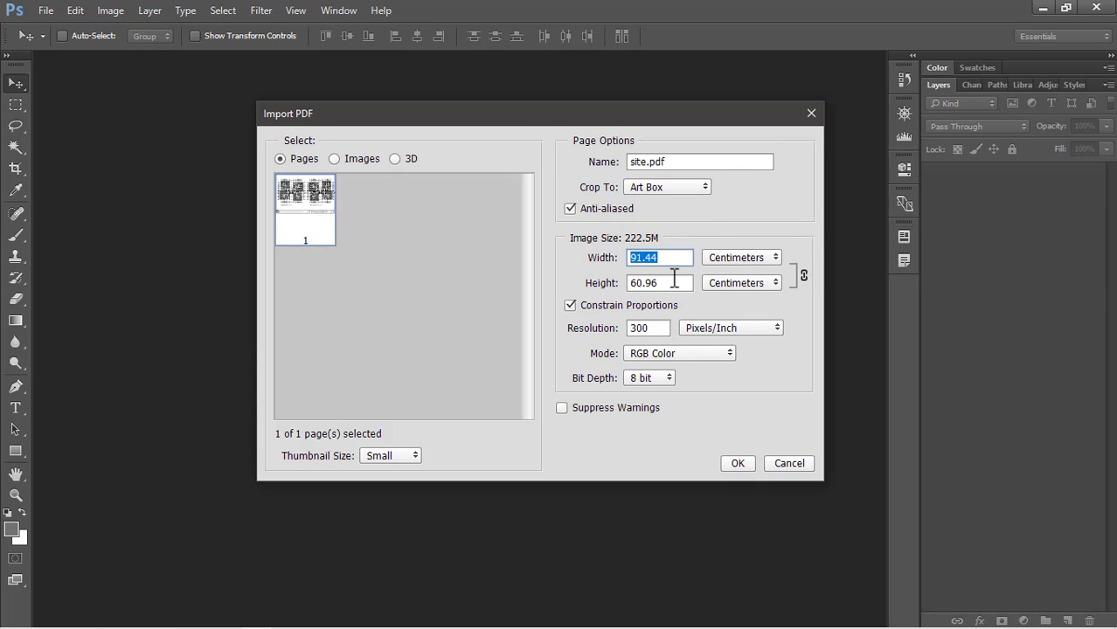
pyautogui.doubleClick(674, 277)
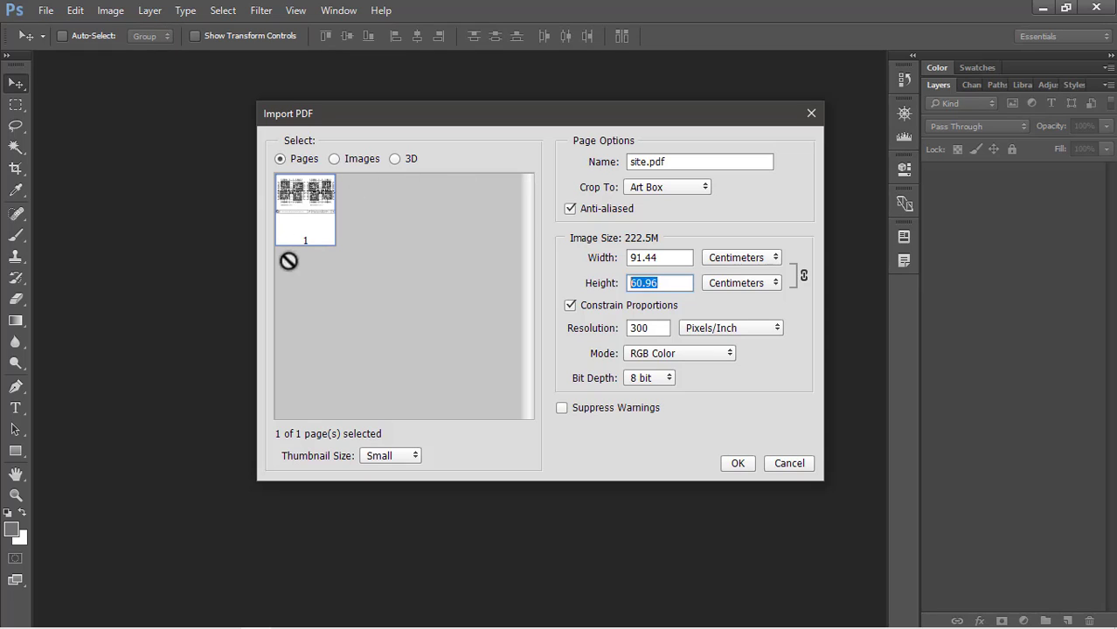
pyautogui.doubleClick(671, 258)
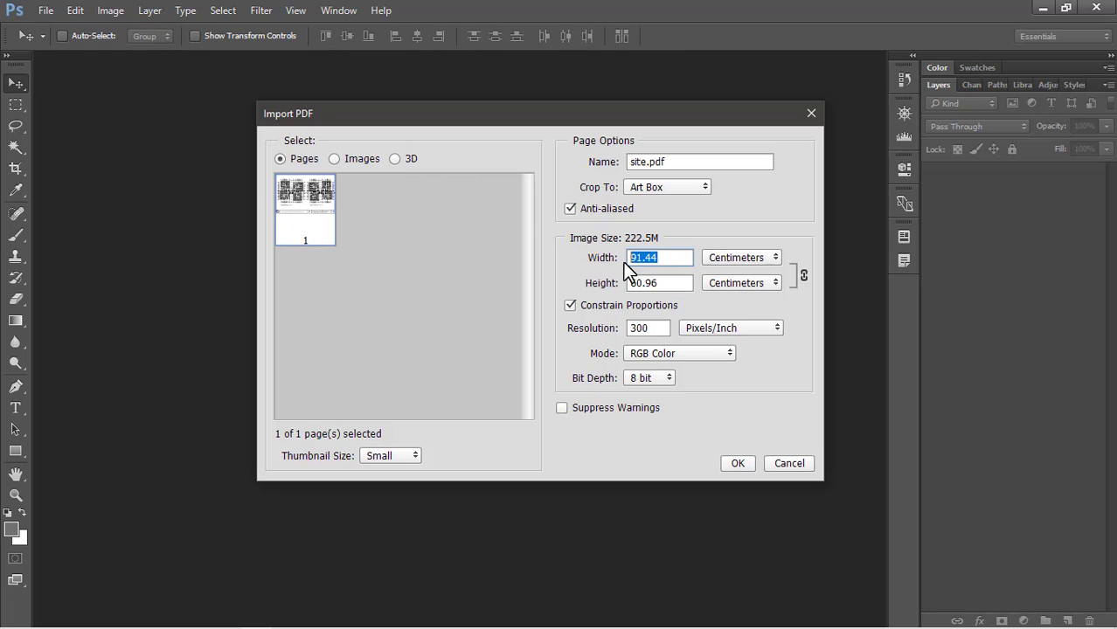
pyautogui.doubleClick(668, 281)
pyautogui.click(568, 334)
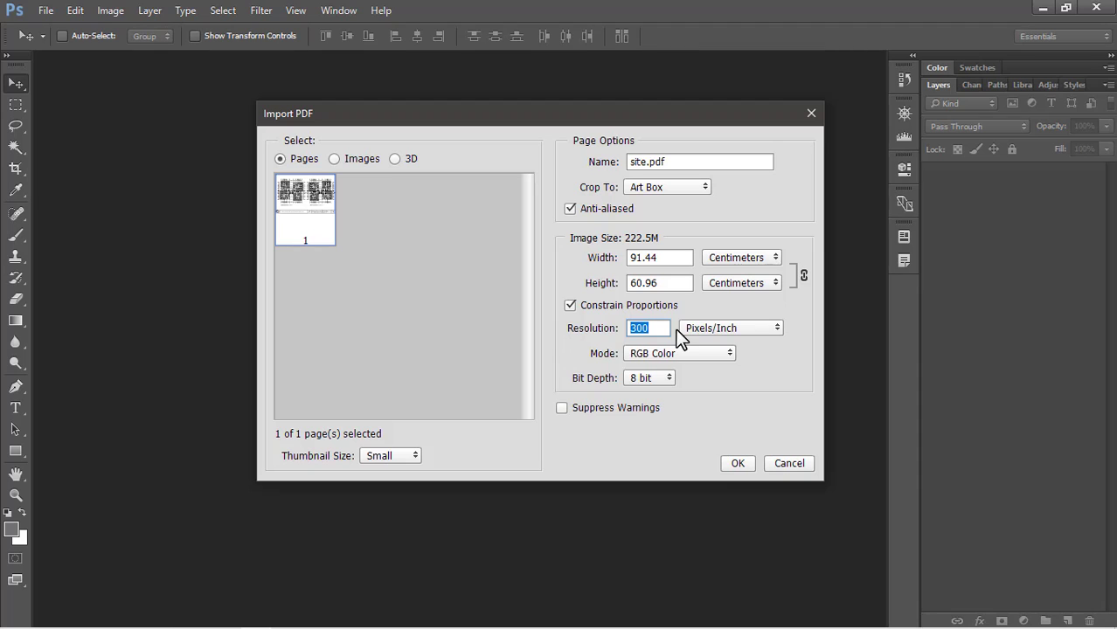
pyautogui.click(739, 463)
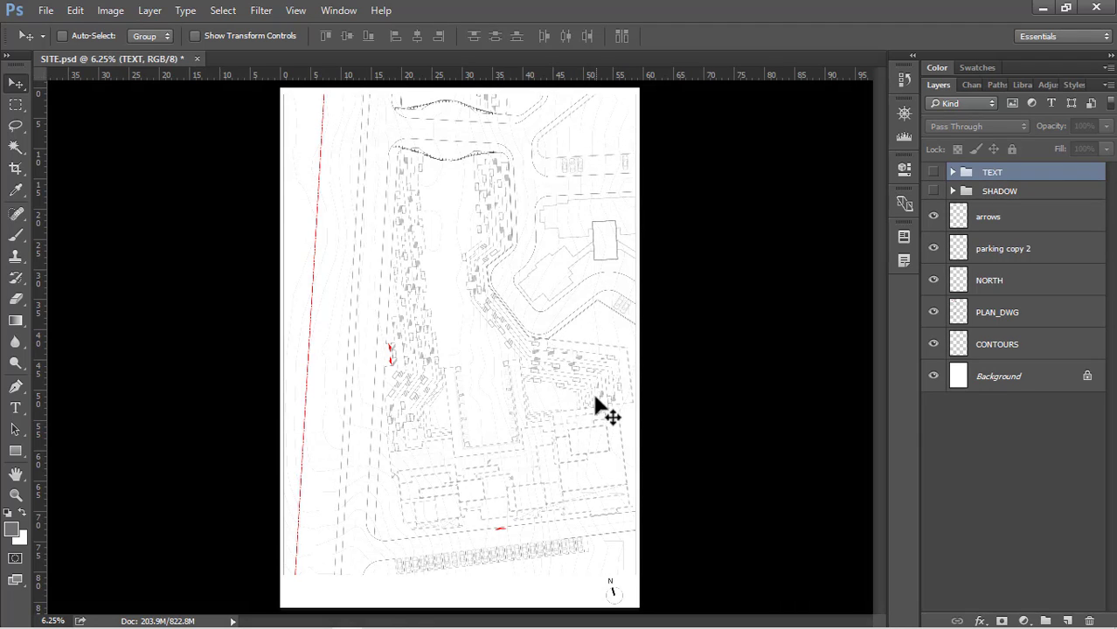
# Go through the separate drawing layers of the site plan, from arrows down to CONTOURS
pyautogui.click(983, 217)
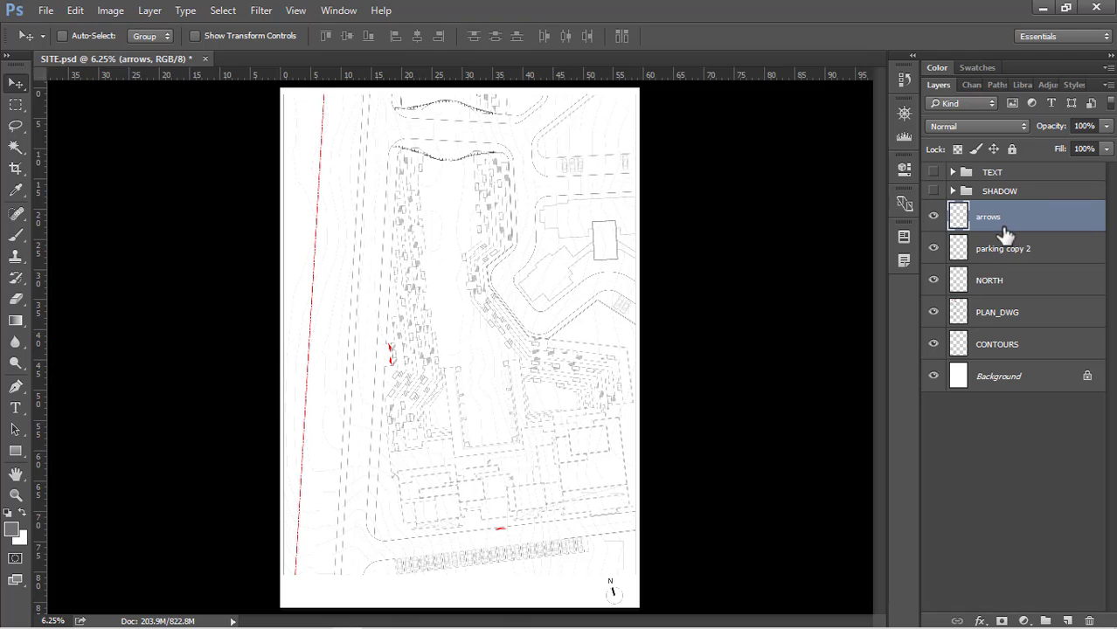
pyautogui.click(1009, 343)
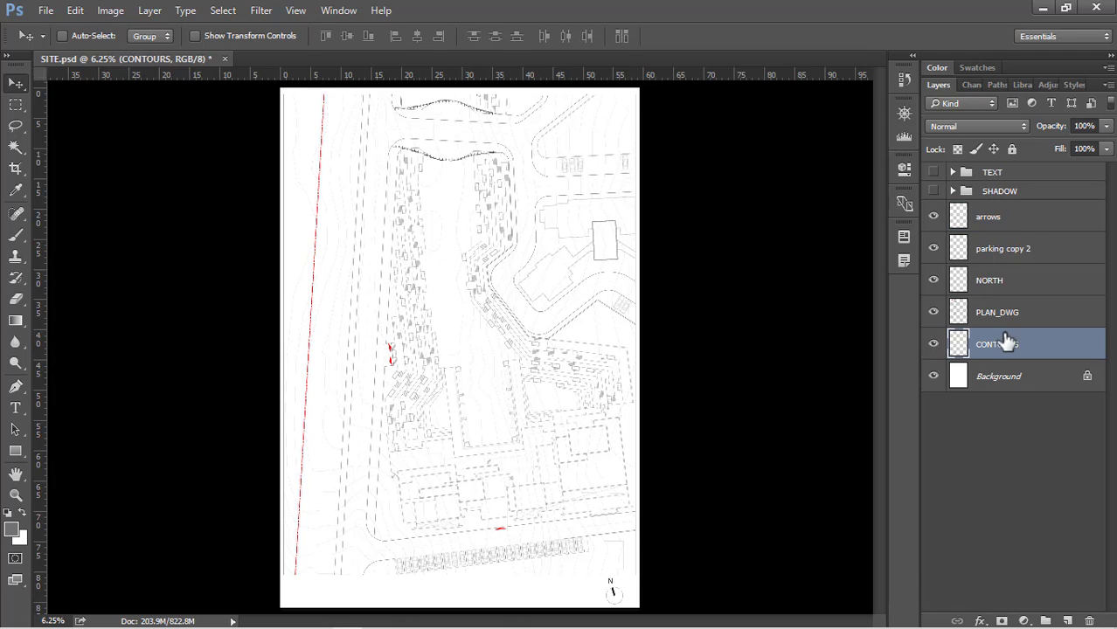
pyautogui.click(1025, 217)
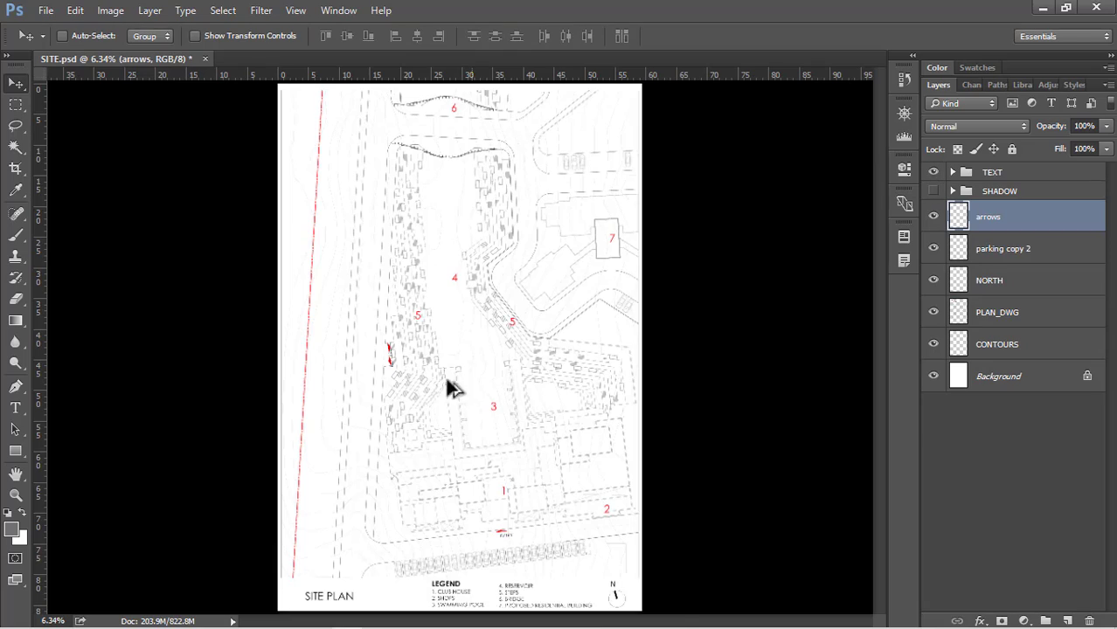
# Inspect the legend's text block for items 1 to 3 with the Type tool, leaving it without edits
pyautogui.scroll(4, 429, 581)
pyautogui.scroll(5, 482, 479)
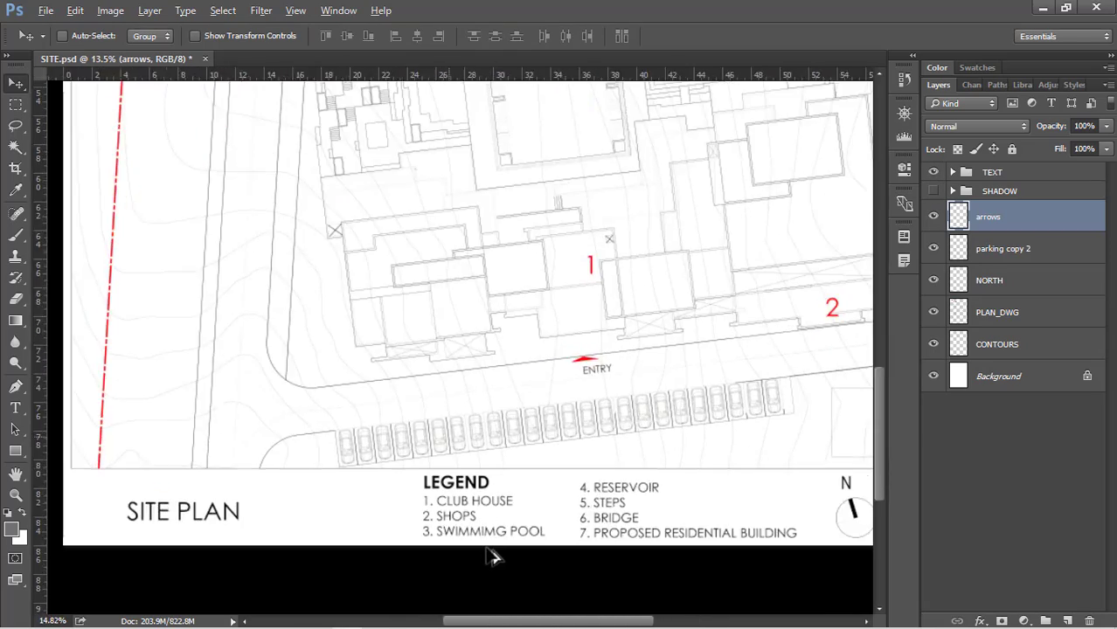
pyautogui.press('t')
pyautogui.click(480, 479)
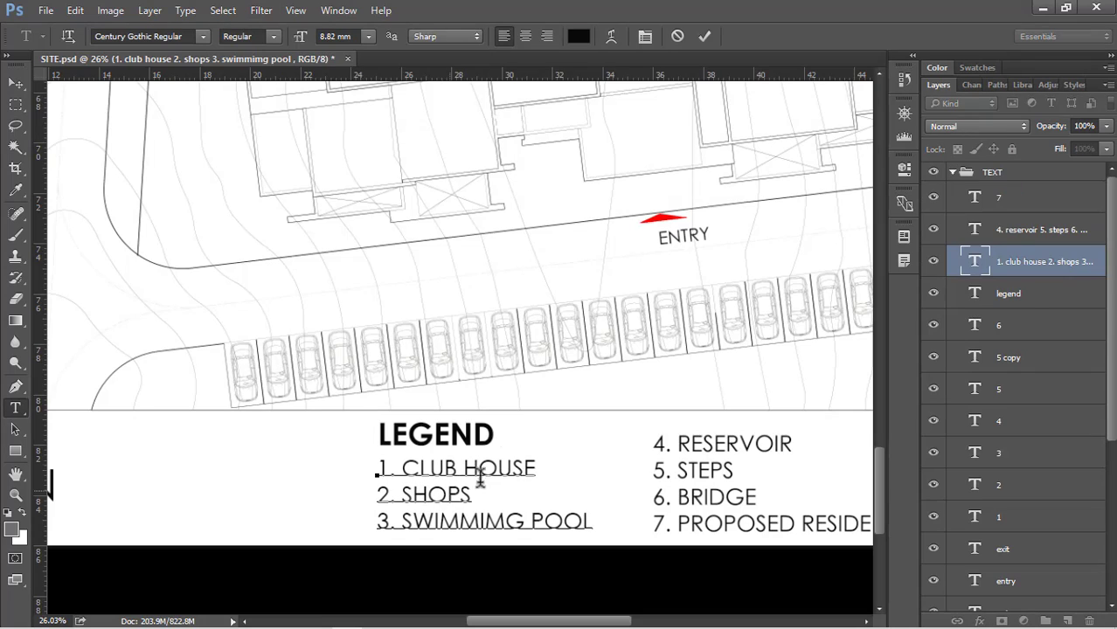
pyautogui.moveTo(589, 522); pyautogui.dragTo(350, 430)
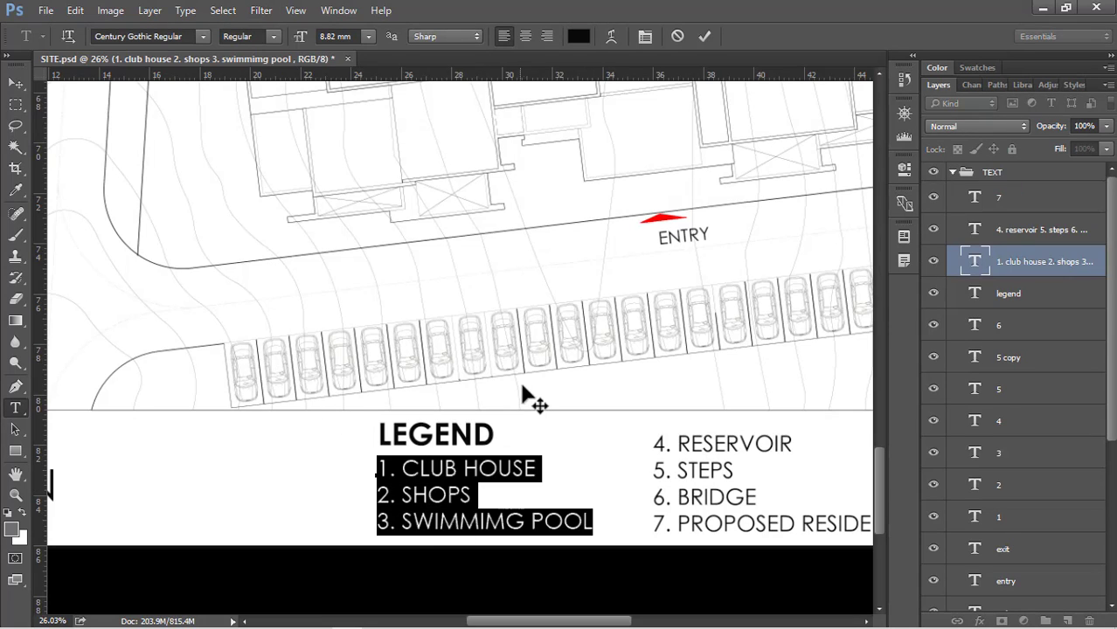
pyautogui.click(677, 38)
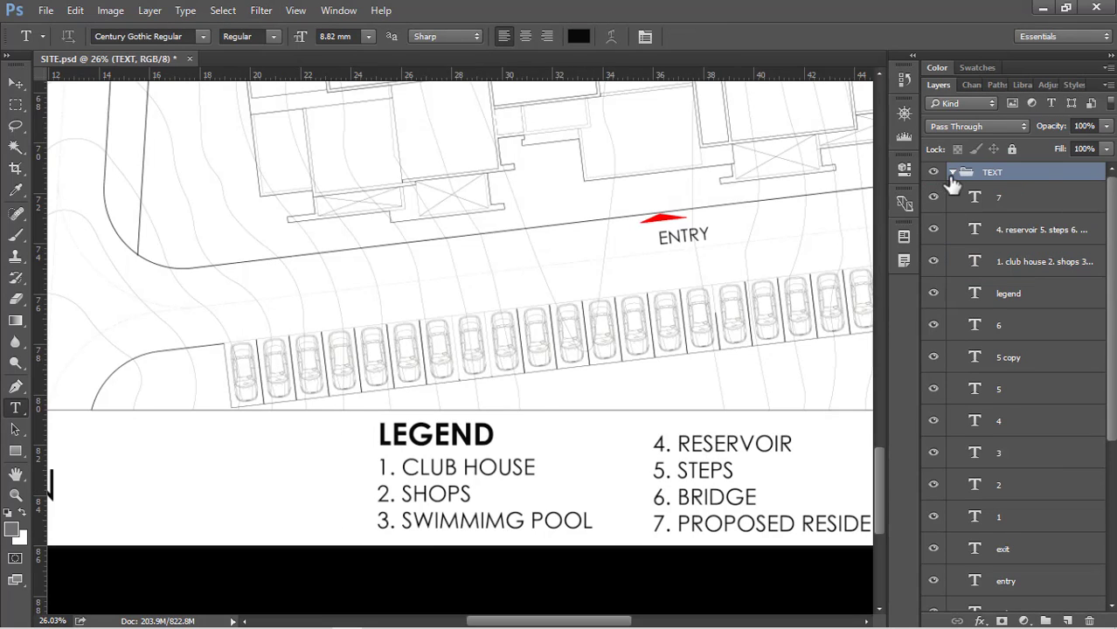
# Collapse the TEXT group and hide it on the site plan
pyautogui.click(952, 172)
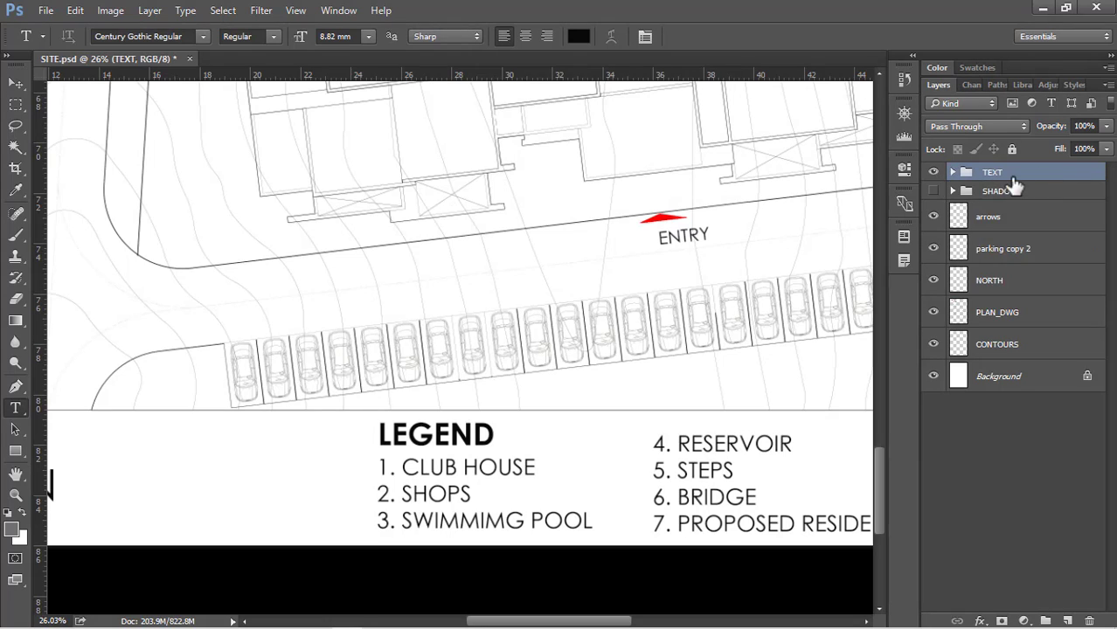
pyautogui.click(934, 174)
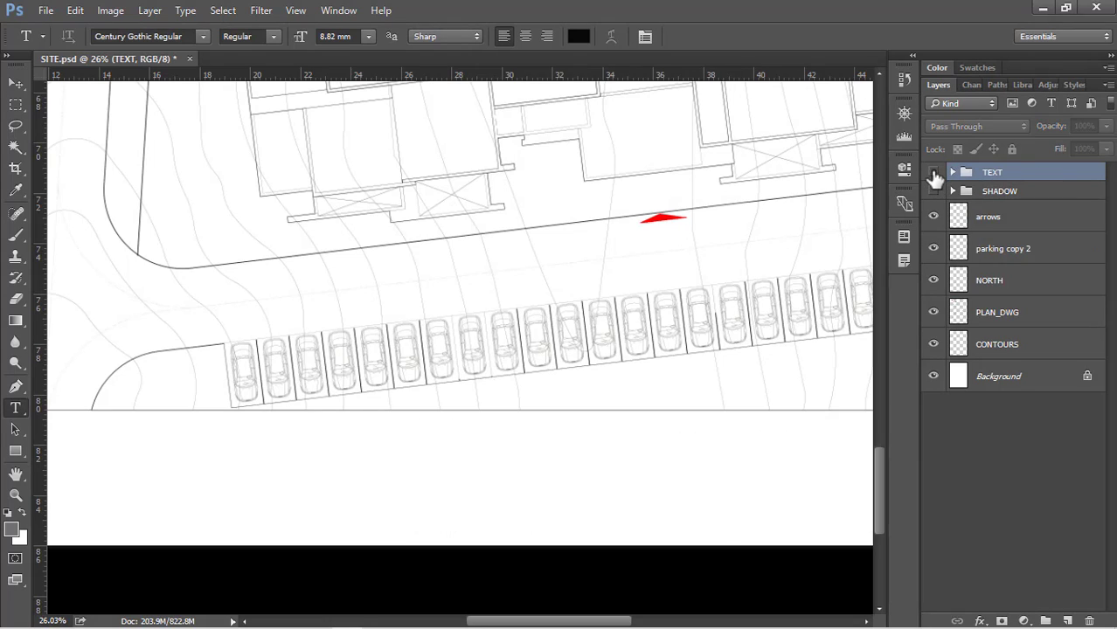
pyautogui.press('v')
pyautogui.scroll(-6, 459, 325)
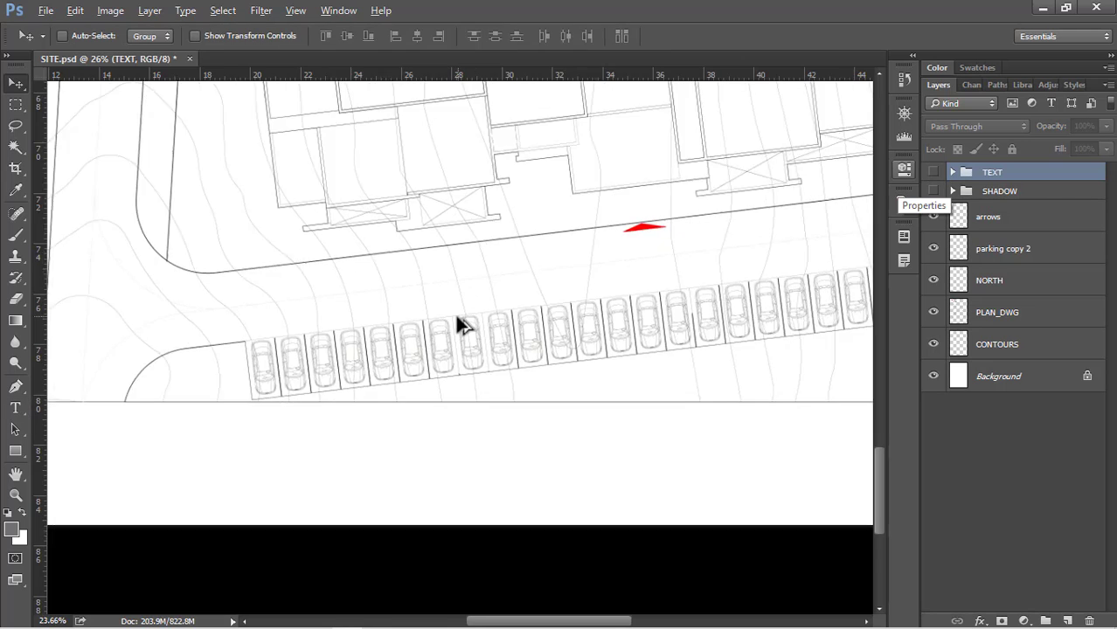
pyautogui.scroll(-1, 466, 335)
# Show the SHADOW group and examine the shadows around the club house and shops
pyautogui.click(968, 190)
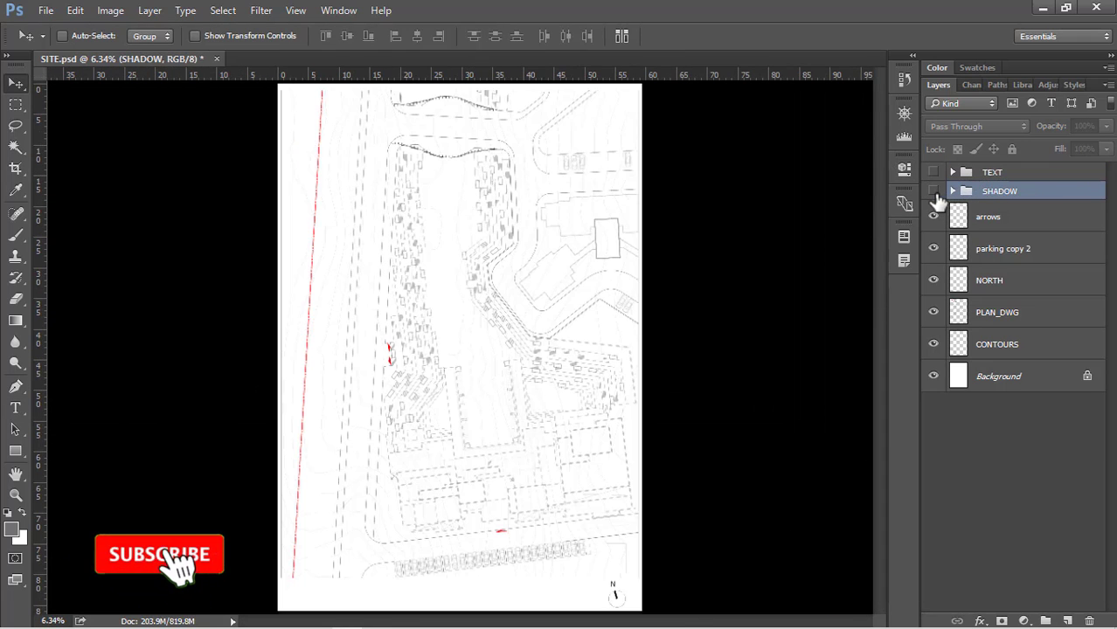
pyautogui.click(933, 192)
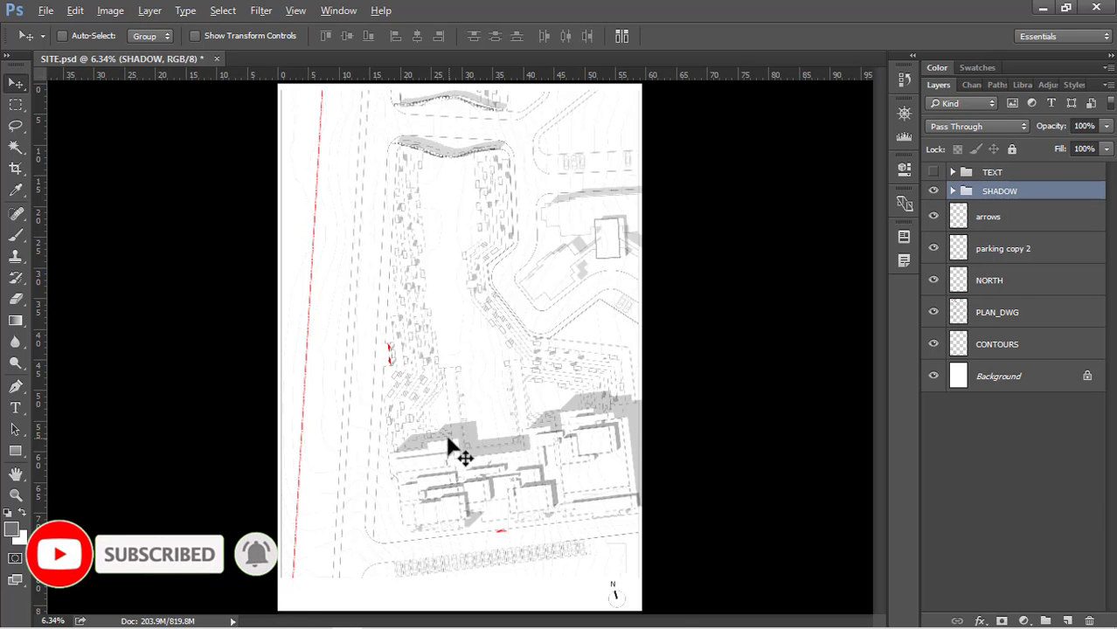
pyautogui.scroll(5, 446, 490)
pyautogui.scroll(4, 446, 490)
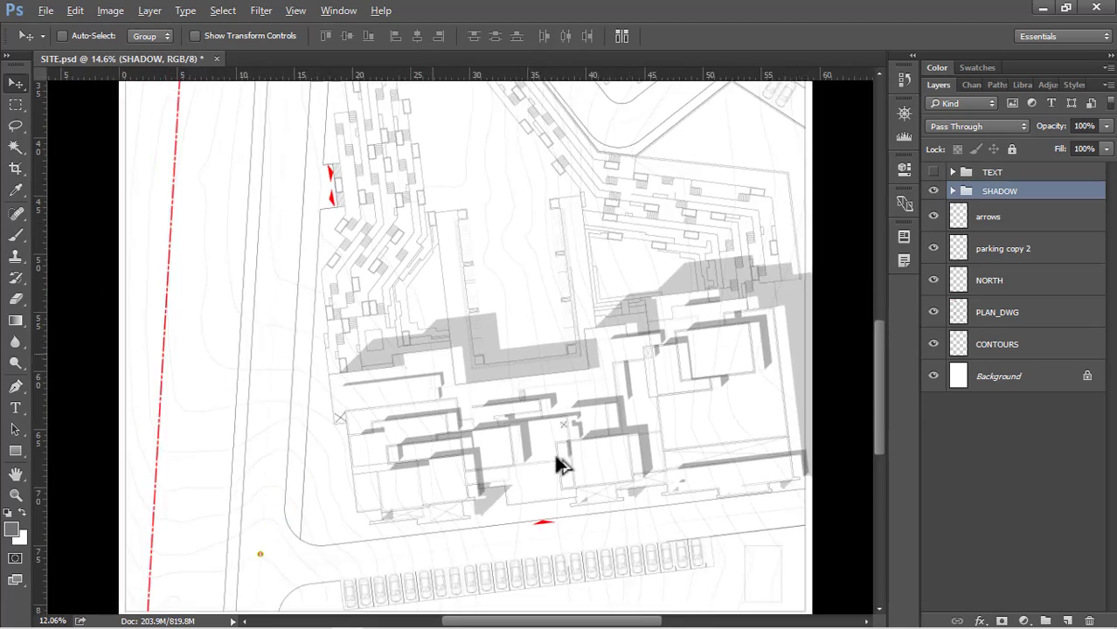
pyautogui.scroll(5, 629, 464)
pyautogui.scroll(-2, 573, 506)
pyautogui.scroll(-3, 389, 429)
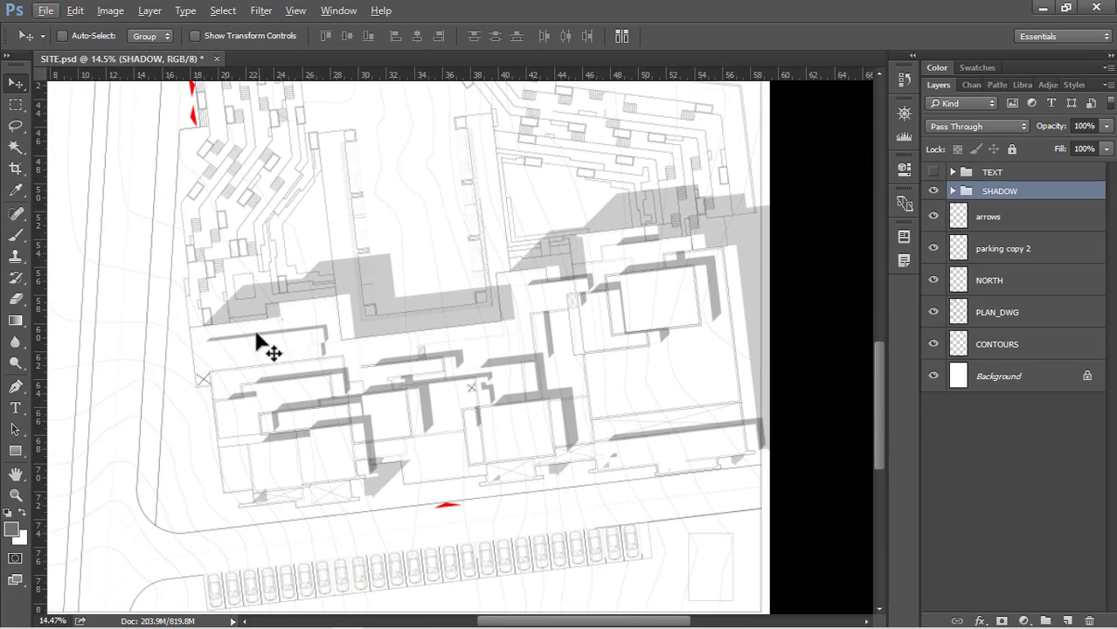
# Expand the SHADOW group and compare the plan with the SHADOWS ROOF and SHADOW HATCH layers off and on
pyautogui.click(953, 190)
pyautogui.click(933, 216)
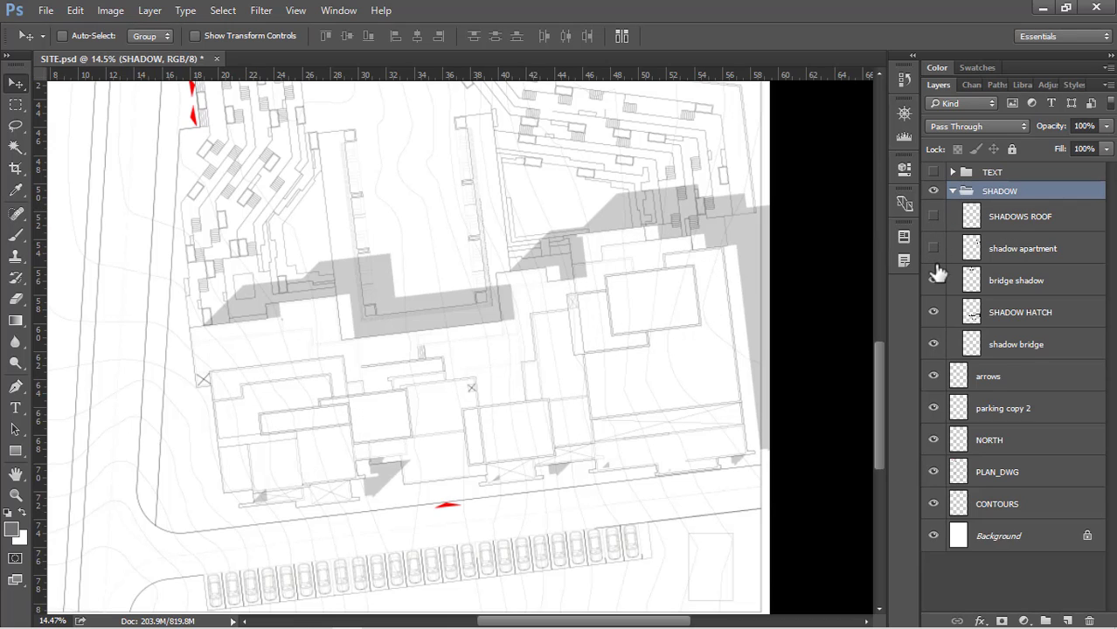
pyautogui.click(933, 313)
pyautogui.click(932, 311)
pyautogui.click(933, 217)
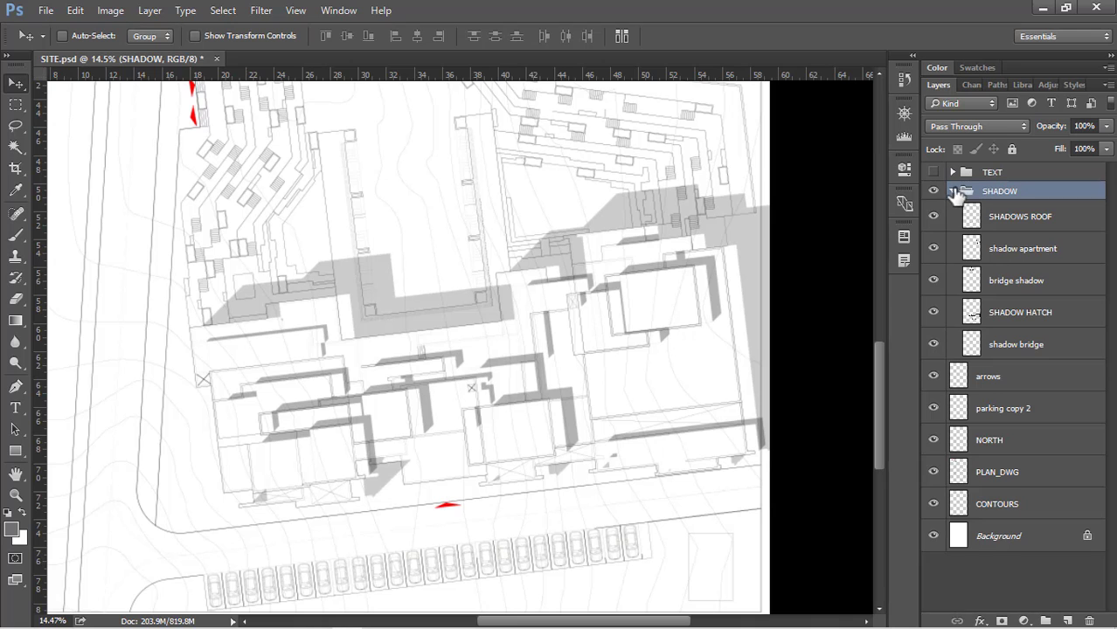
# Hide and collapse the SHADOW group, and make the arrows layer active
pyautogui.click(952, 190)
pyautogui.click(953, 190)
pyautogui.click(933, 190)
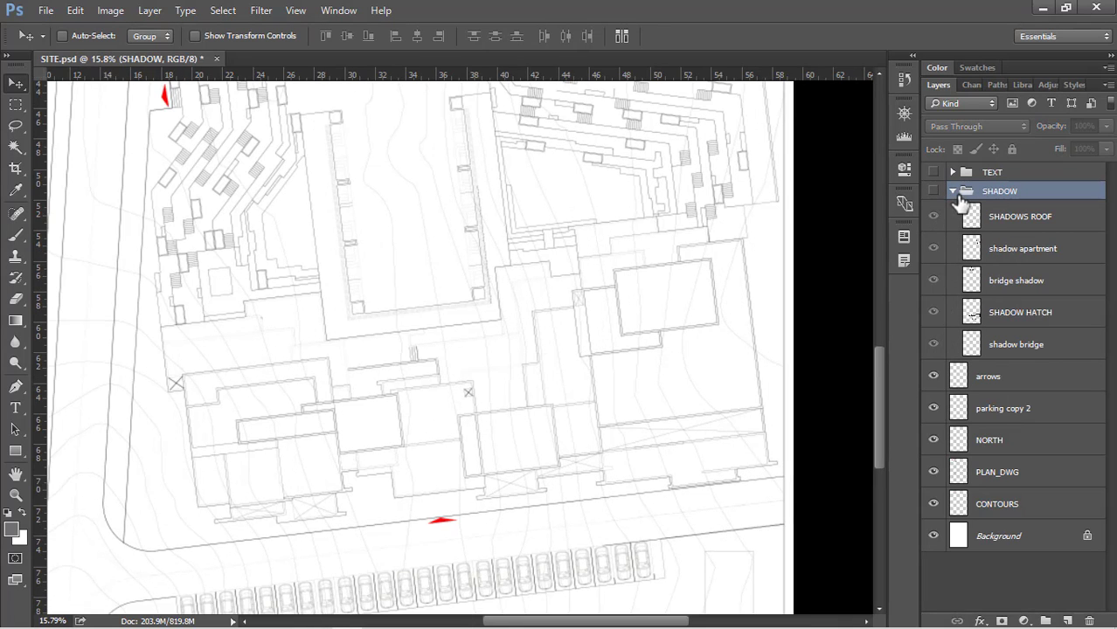
pyautogui.click(952, 191)
pyautogui.scroll(-3, 595, 426)
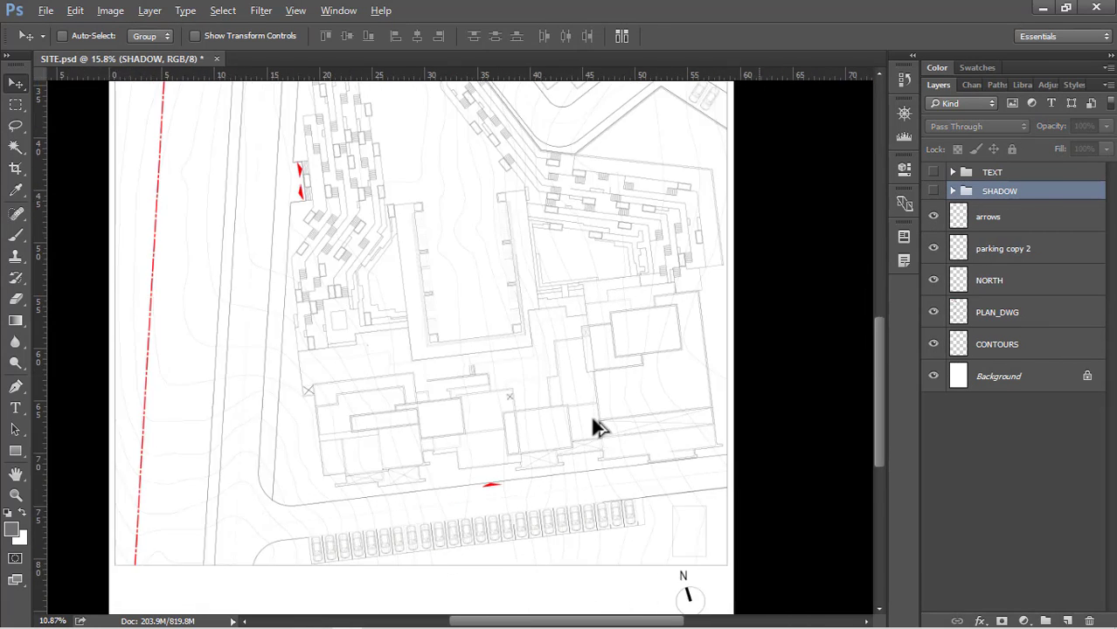
pyautogui.scroll(-2, 594, 427)
pyautogui.click(1096, 219)
pyautogui.scroll(2, 397, 332)
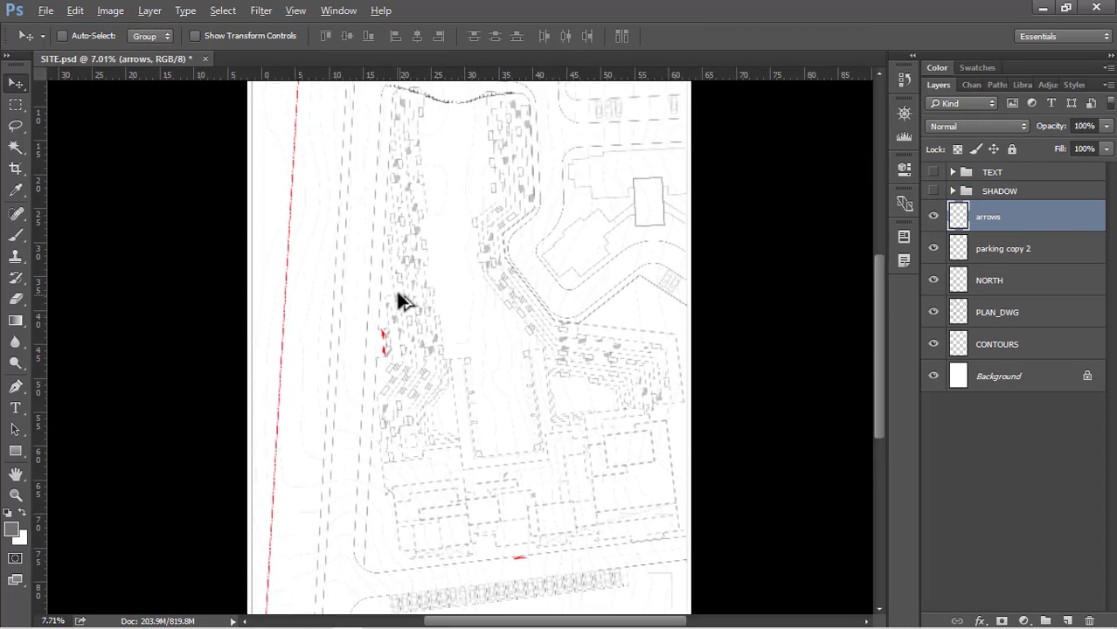
# Compare the entrance area beside the stepped terraces with the arrows layer off and on
pyautogui.scroll(4, 400, 301)
pyautogui.scroll(1, 411, 306)
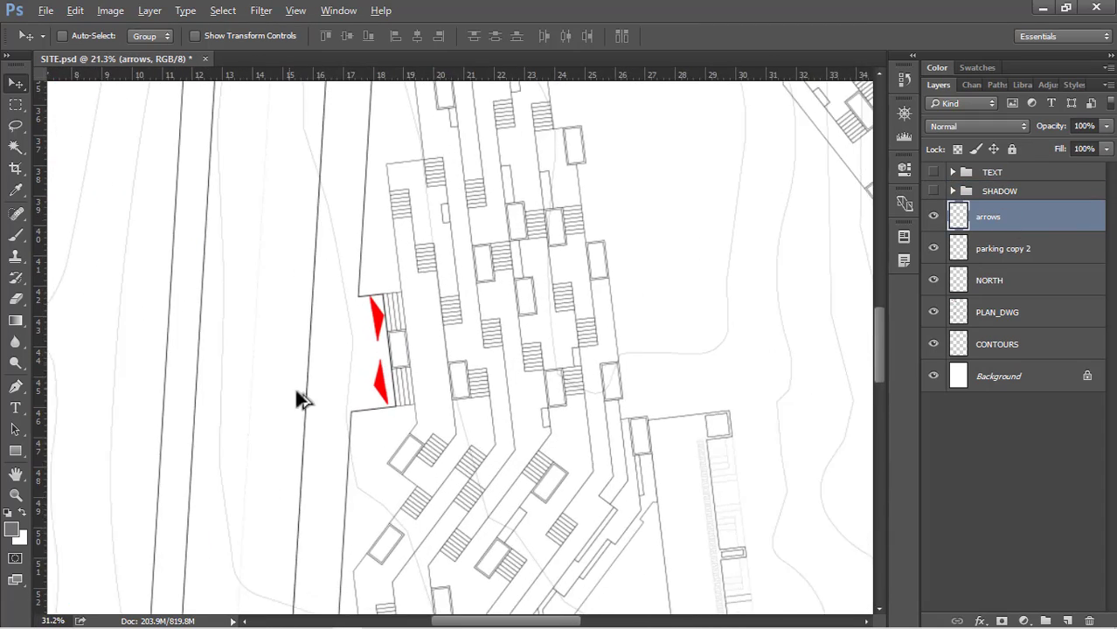
pyautogui.scroll(1, 295, 389)
pyautogui.click(933, 216)
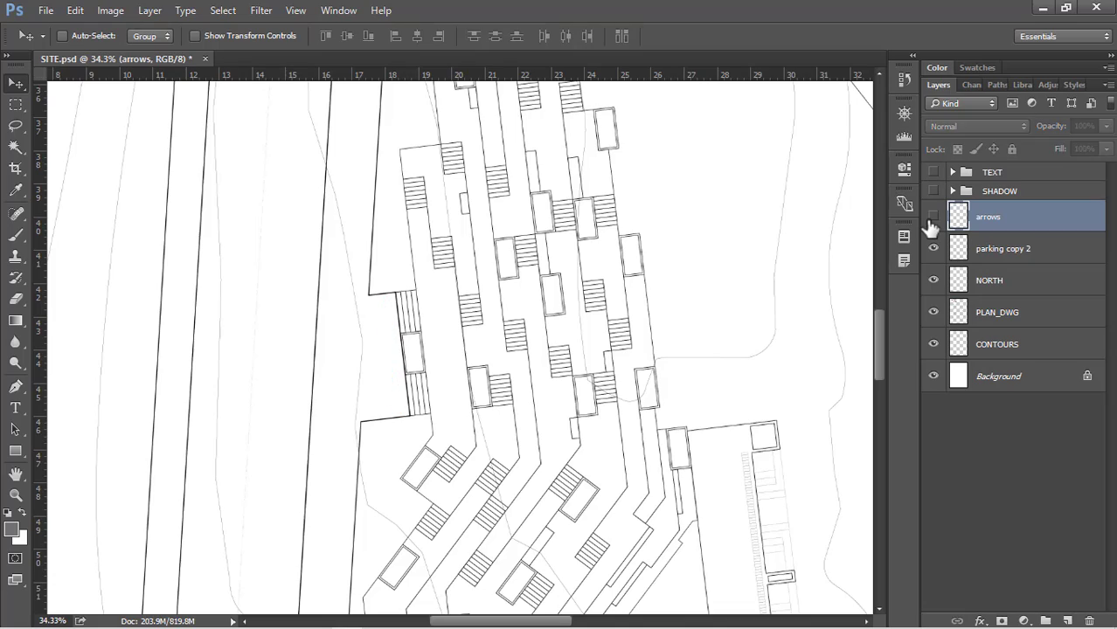
pyautogui.click(932, 216)
# Compare the lower part of the site plan with the parking copy 2 and NORTH layers off and on
pyautogui.scroll(-3, 371, 196)
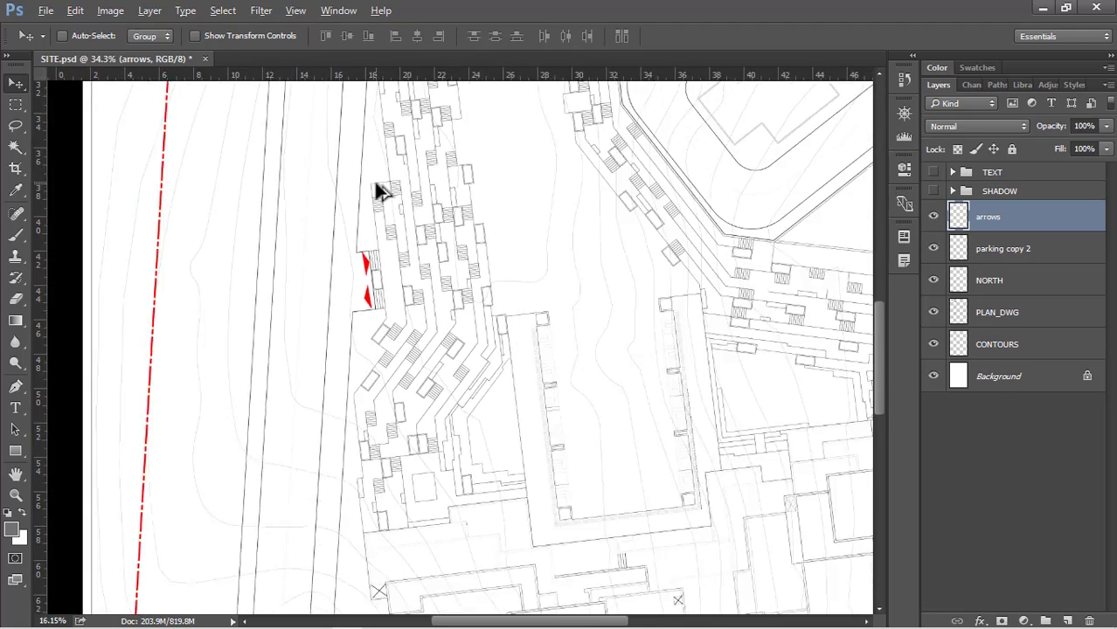
pyautogui.scroll(-5, 380, 192)
pyautogui.scroll(2, 463, 528)
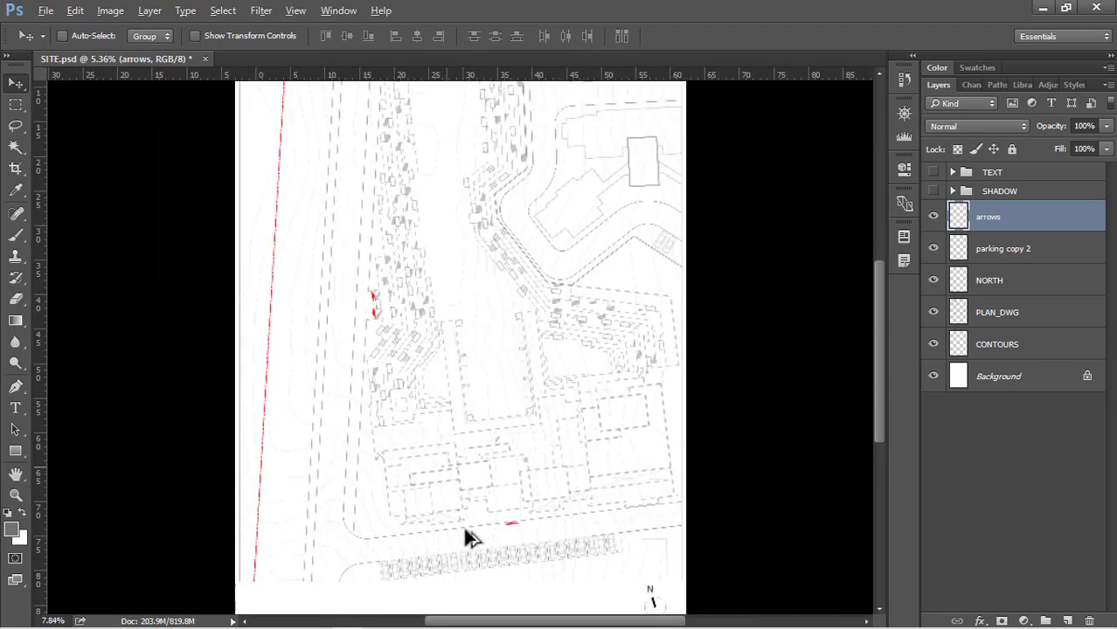
pyautogui.scroll(3, 464, 535)
pyautogui.click(937, 251)
pyautogui.click(933, 250)
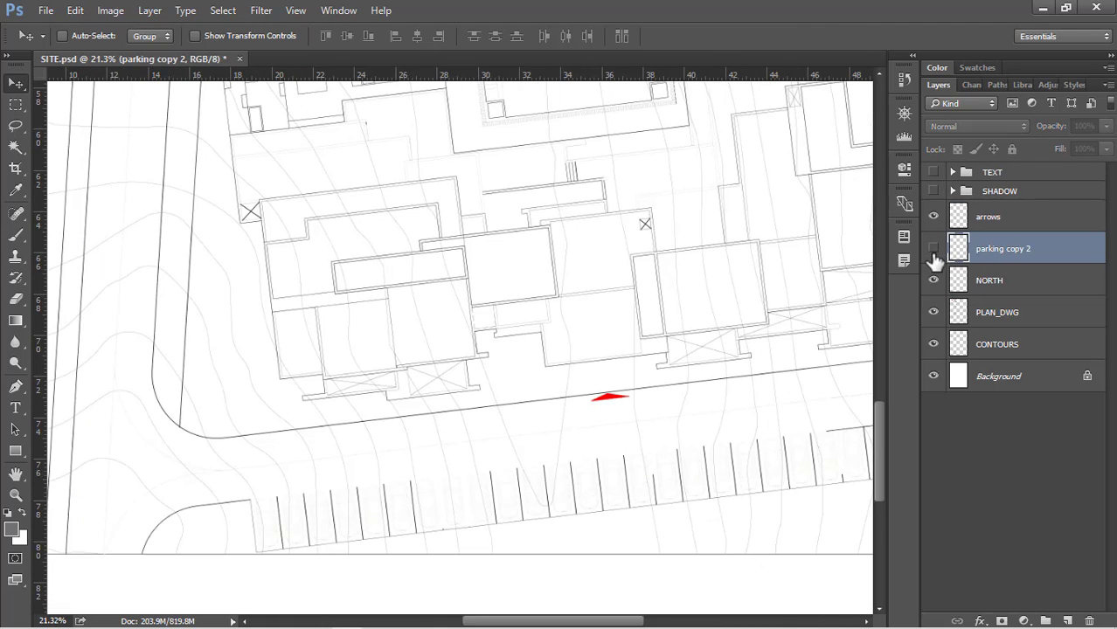
pyautogui.click(933, 250)
pyautogui.scroll(-3, 462, 336)
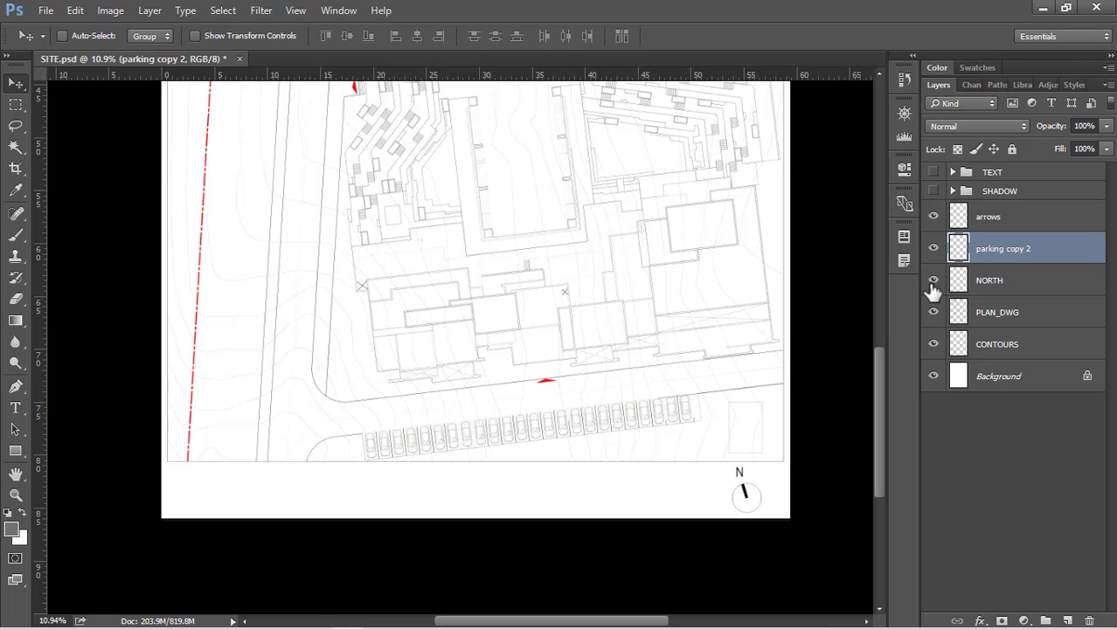
pyautogui.click(933, 280)
# Make PLAN_DWG the active layer and compare the whole site plan with it off and on
pyautogui.click(1000, 312)
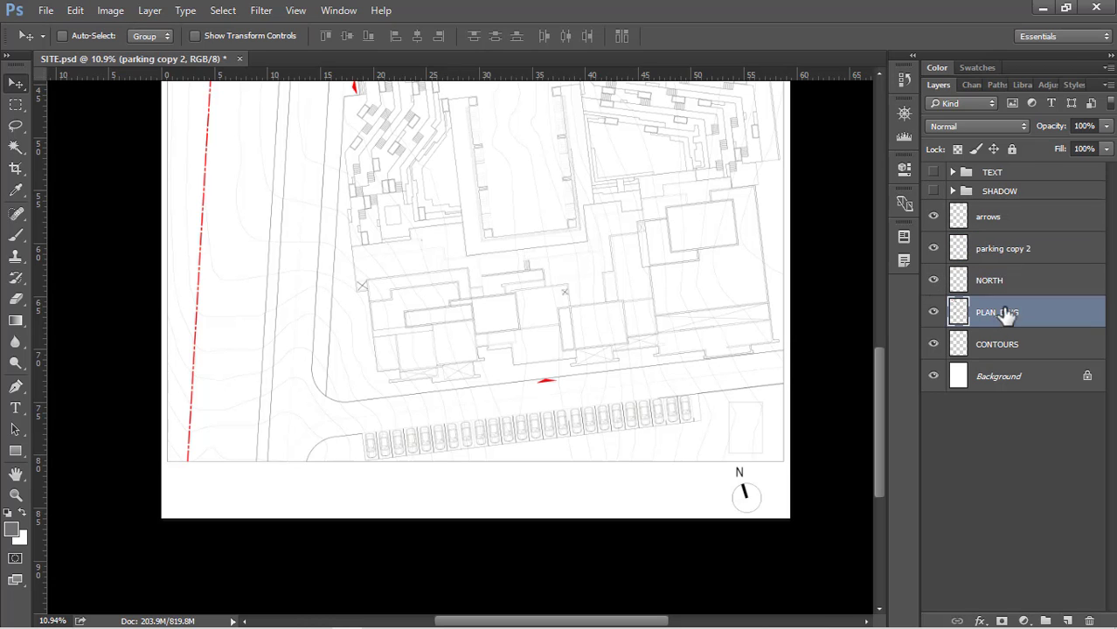
pyautogui.scroll(-2, 491, 455)
pyautogui.scroll(-3, 490, 450)
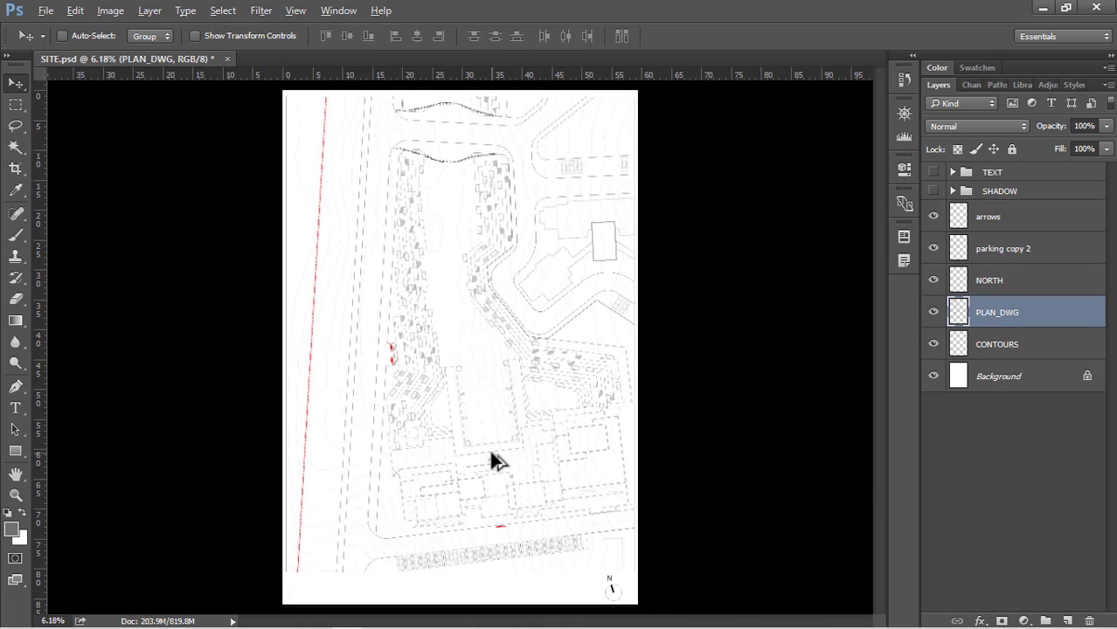
pyautogui.click(934, 315)
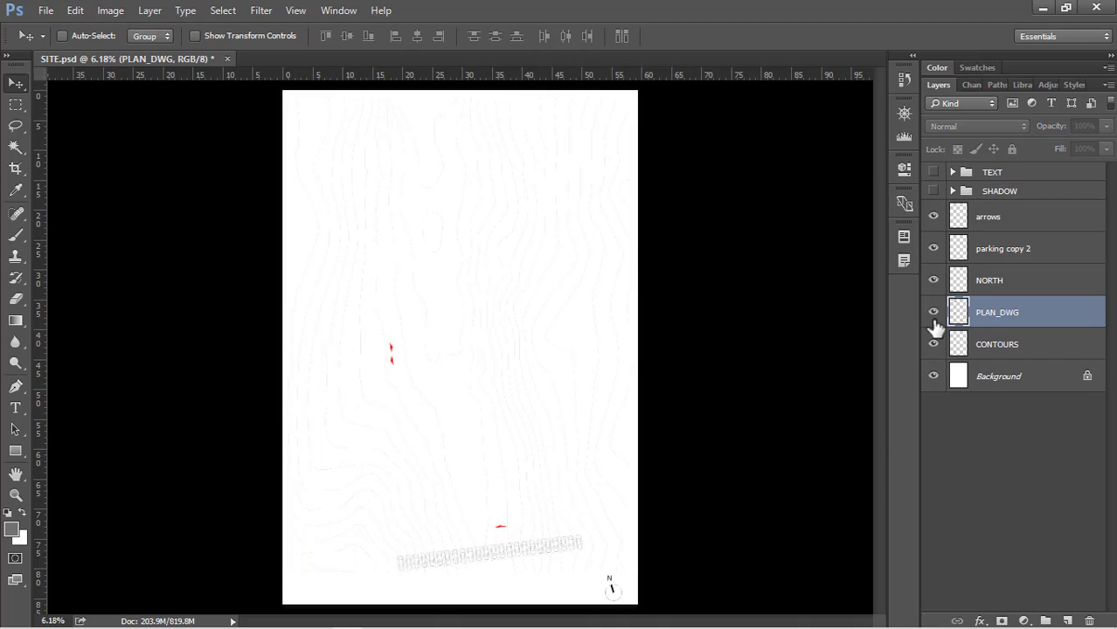
pyautogui.click(933, 315)
# Compare the area around the curved road with the CONTOURS layer off and on
pyautogui.scroll(6, 491, 292)
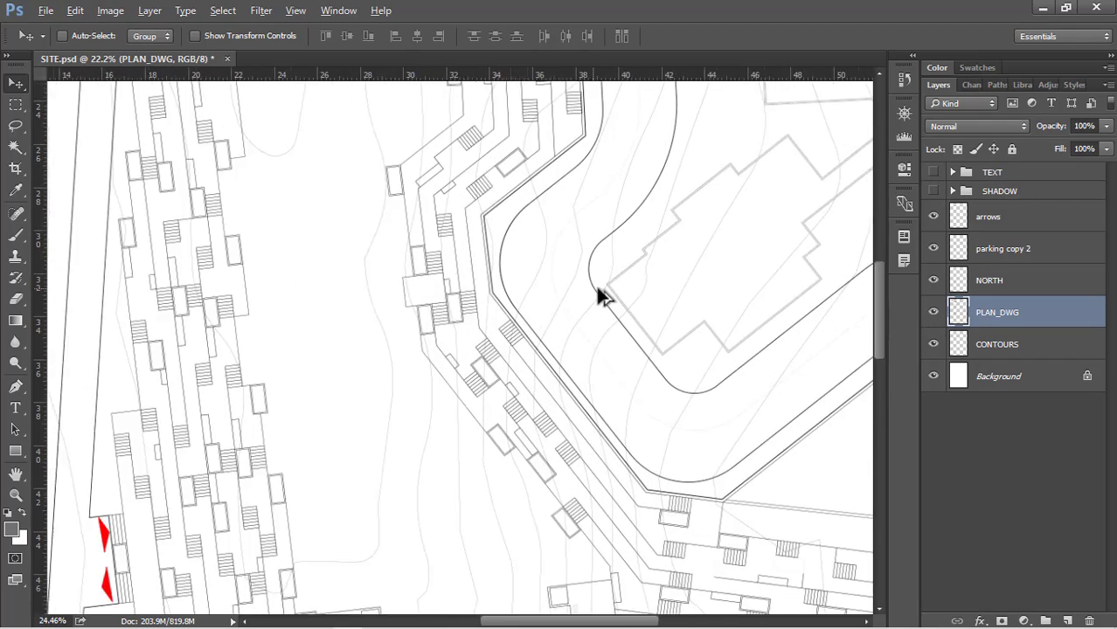
pyautogui.scroll(3, 603, 297)
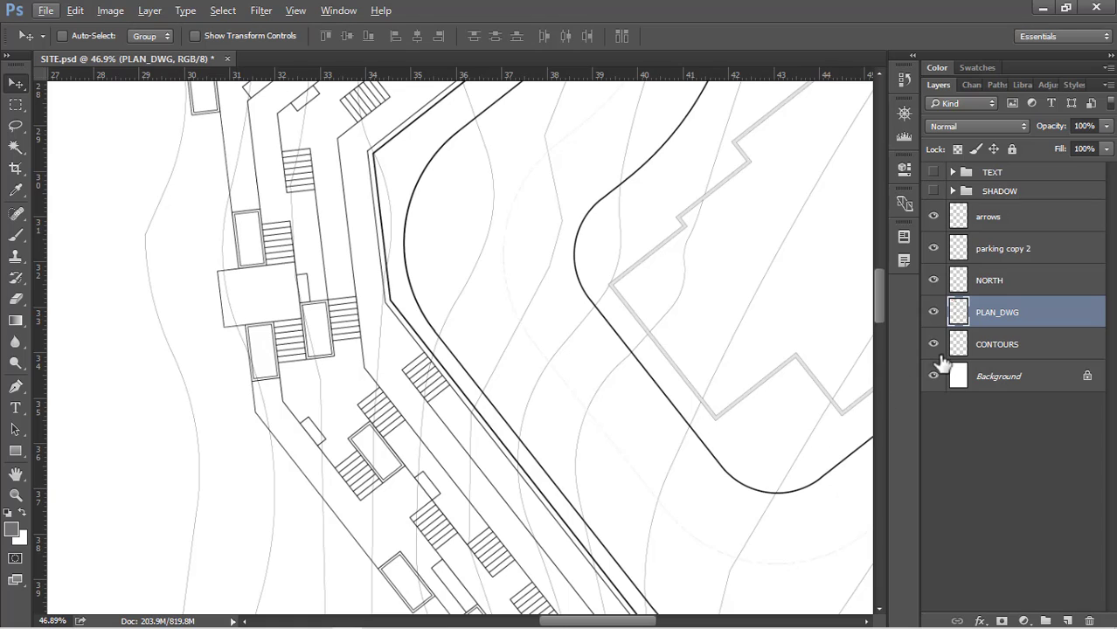
pyautogui.click(933, 345)
pyautogui.click(934, 346)
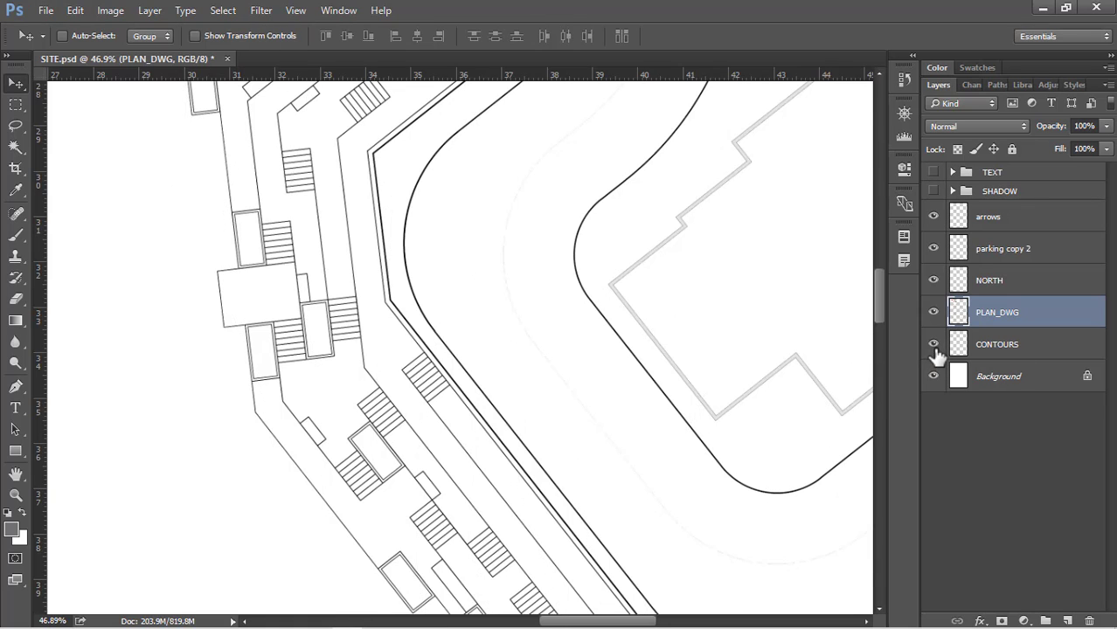
pyautogui.click(933, 345)
pyautogui.click(933, 345)
# Group the layers from arrows down to CONTOURS and name the group DWG
pyautogui.scroll(-8, 518, 349)
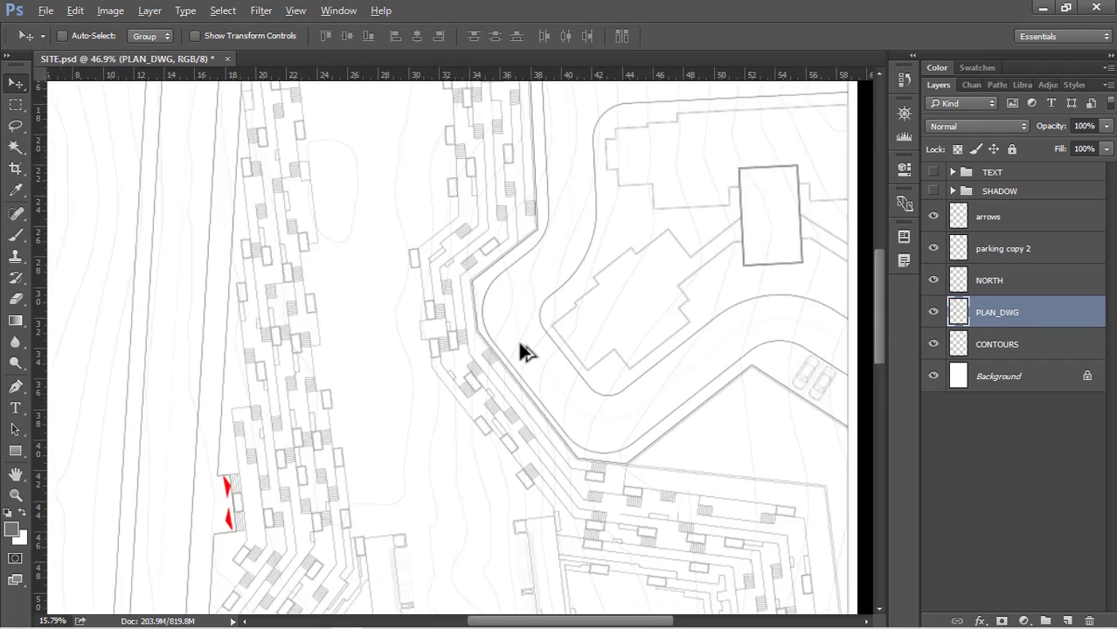
pyautogui.scroll(-3, 524, 345)
pyautogui.click(1007, 223)
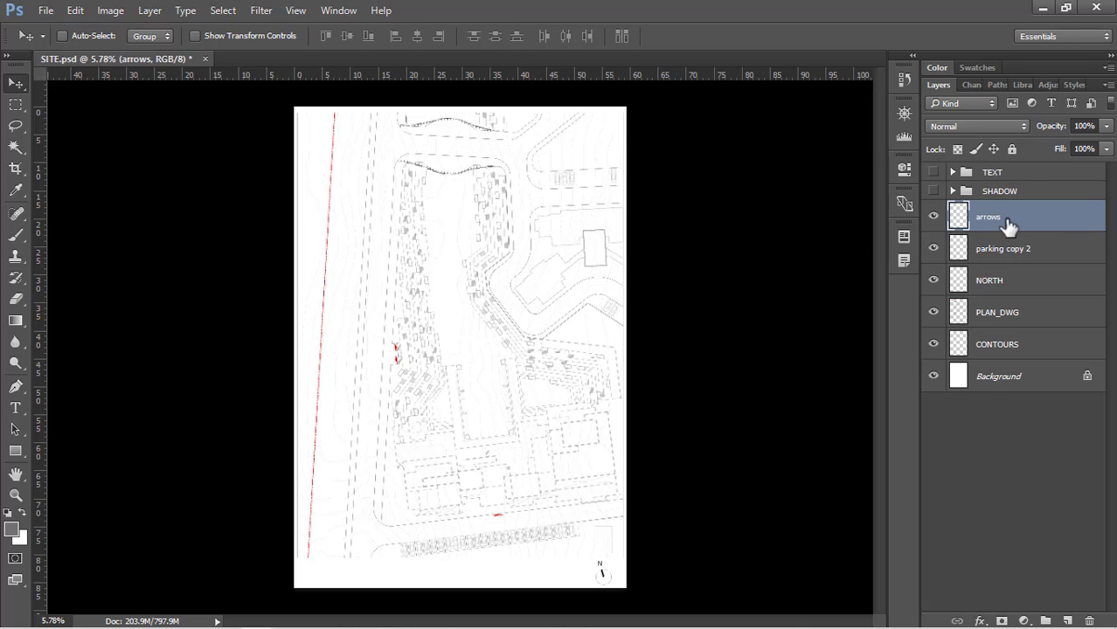
pyautogui.press('shift')
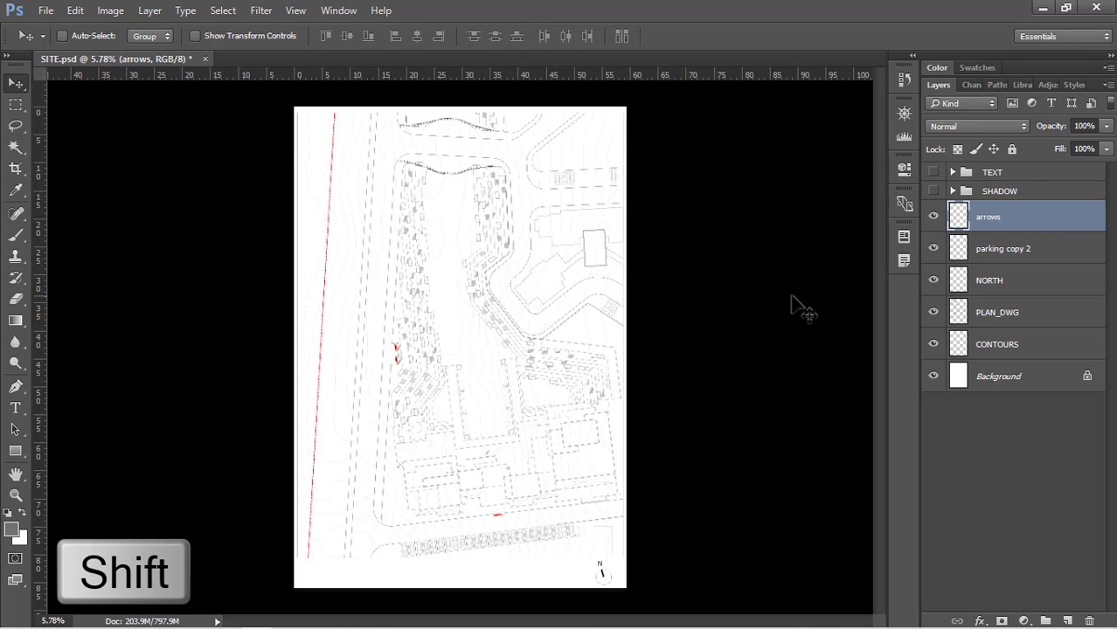
pyautogui.keyDown('shift'); pyautogui.click(997, 350); pyautogui.keyUp('shift')
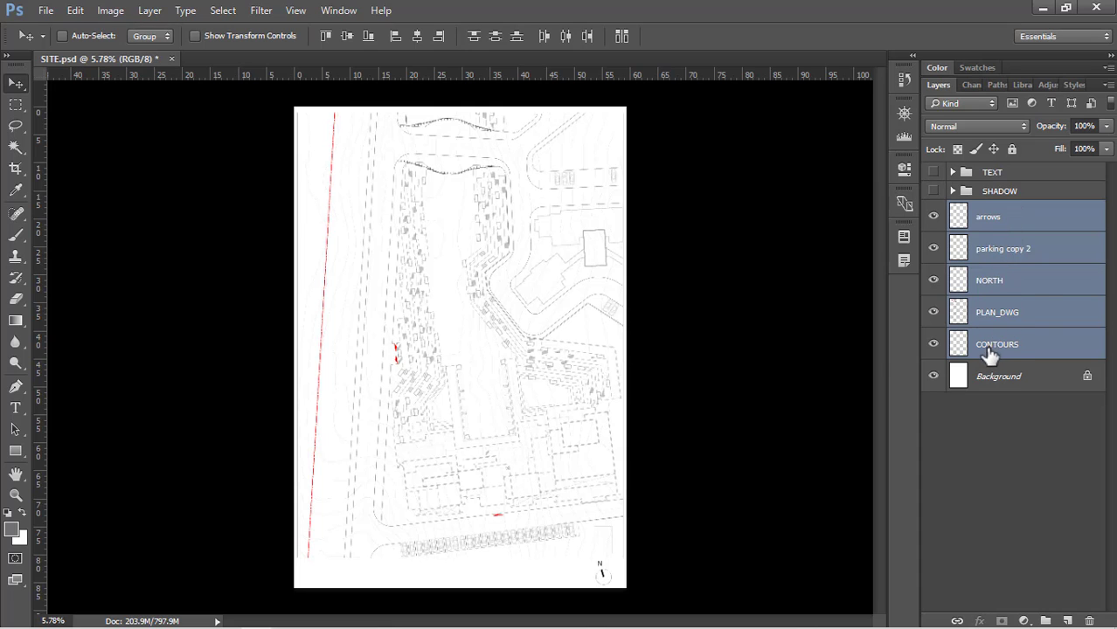
pyautogui.moveTo(990, 351); pyautogui.dragTo(1044, 618)
pyautogui.doubleClick(999, 210)
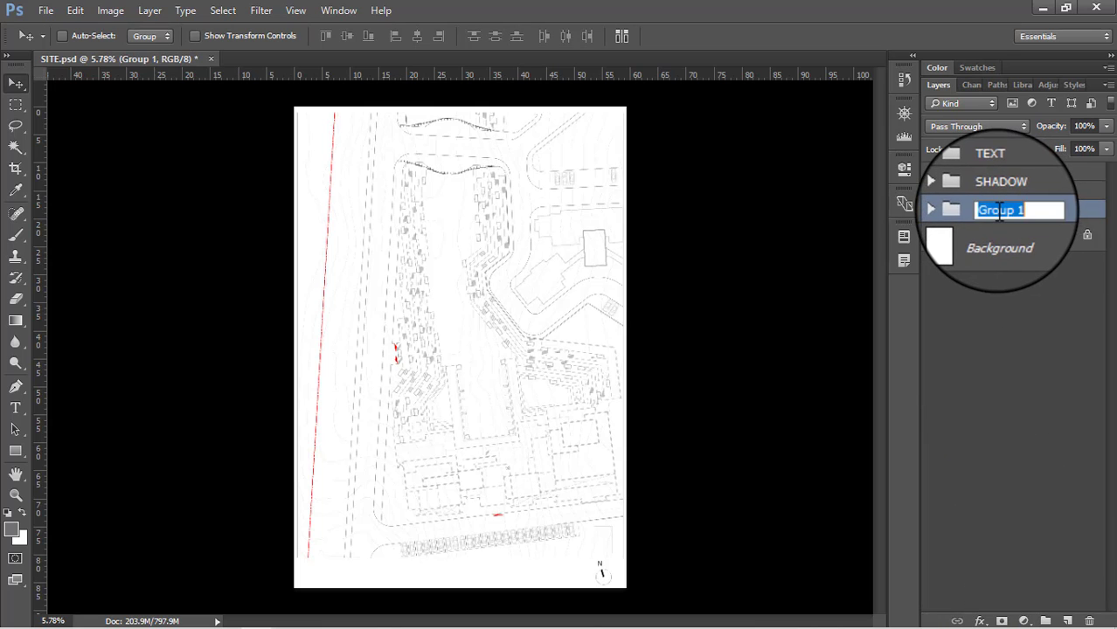
pyautogui.write('DWG')
pyautogui.press('Return')
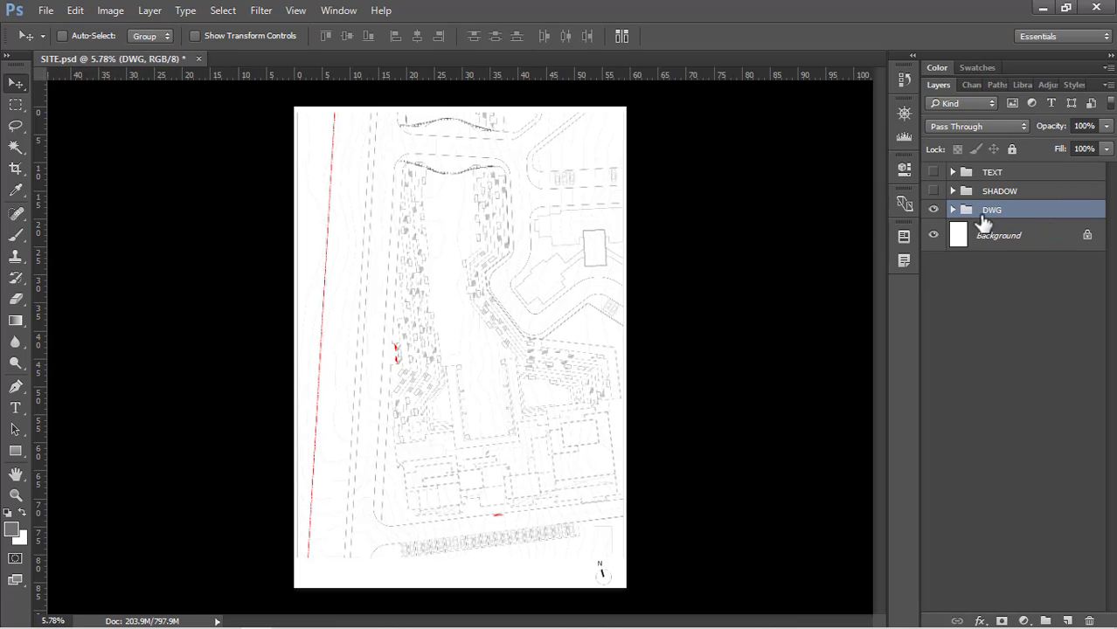
# Expand the DWG group and go through its layers one by one from arrows to CONTOURS
pyautogui.click(954, 213)
pyautogui.click(1005, 236)
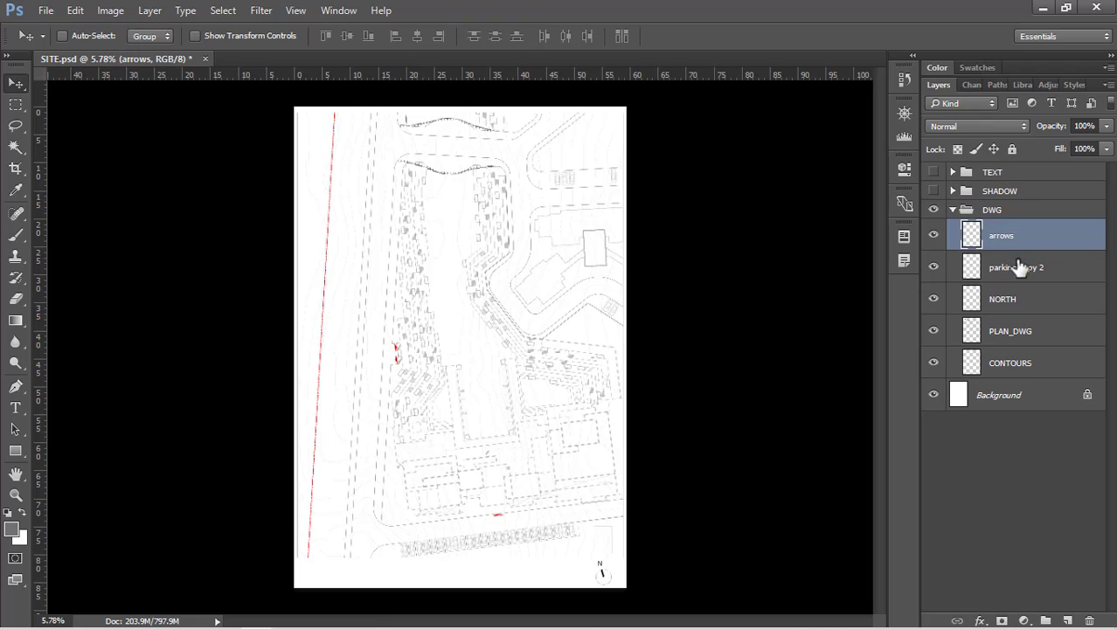
pyautogui.click(1012, 268)
pyautogui.click(1014, 299)
pyautogui.click(1014, 339)
pyautogui.click(1019, 365)
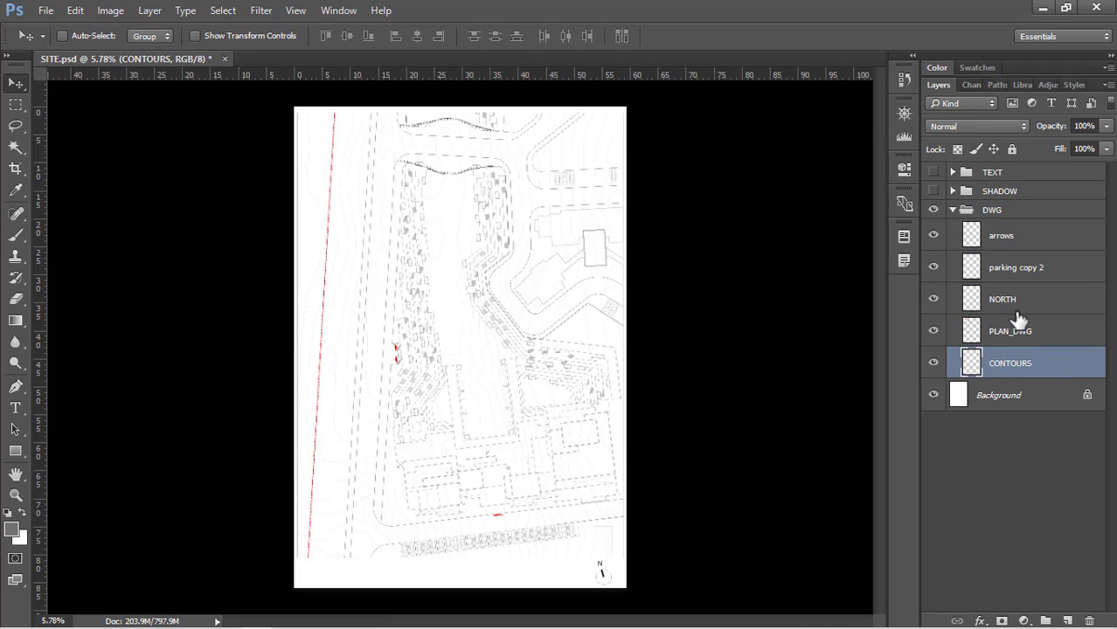
# Make PLAN_DWG the active layer and hide the arrows, parking copy 2, NORTH and CONTOURS layers
pyautogui.click(1017, 312)
pyautogui.click(1018, 332)
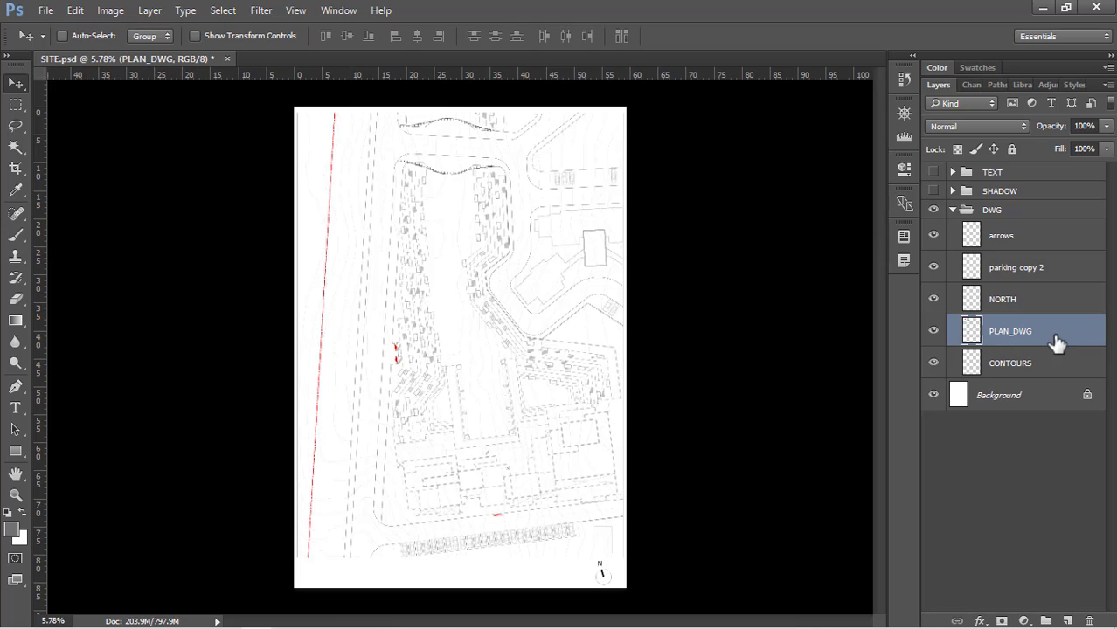
pyautogui.click(933, 298)
pyautogui.click(933, 235)
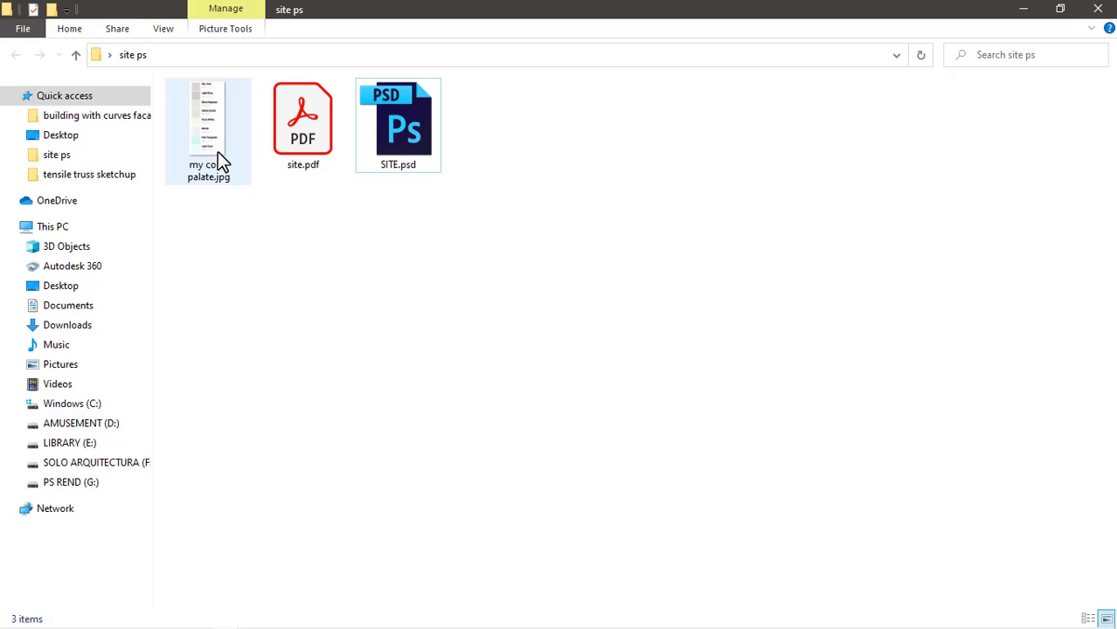
# Open my color palate.jpg in Photos and examine the colour names and RGB values from Bon Jour to Light Cyan
pyautogui.doubleClick(217, 151)
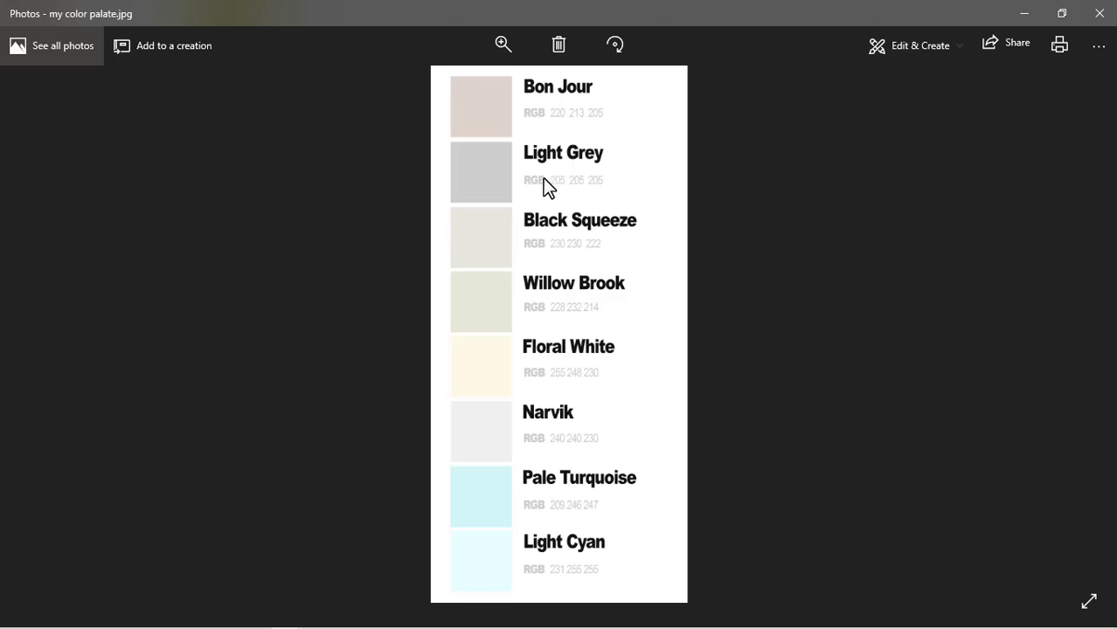
pyautogui.scroll(2, 543, 177)
pyautogui.moveTo(701, 398); pyautogui.dragTo(696, 245)
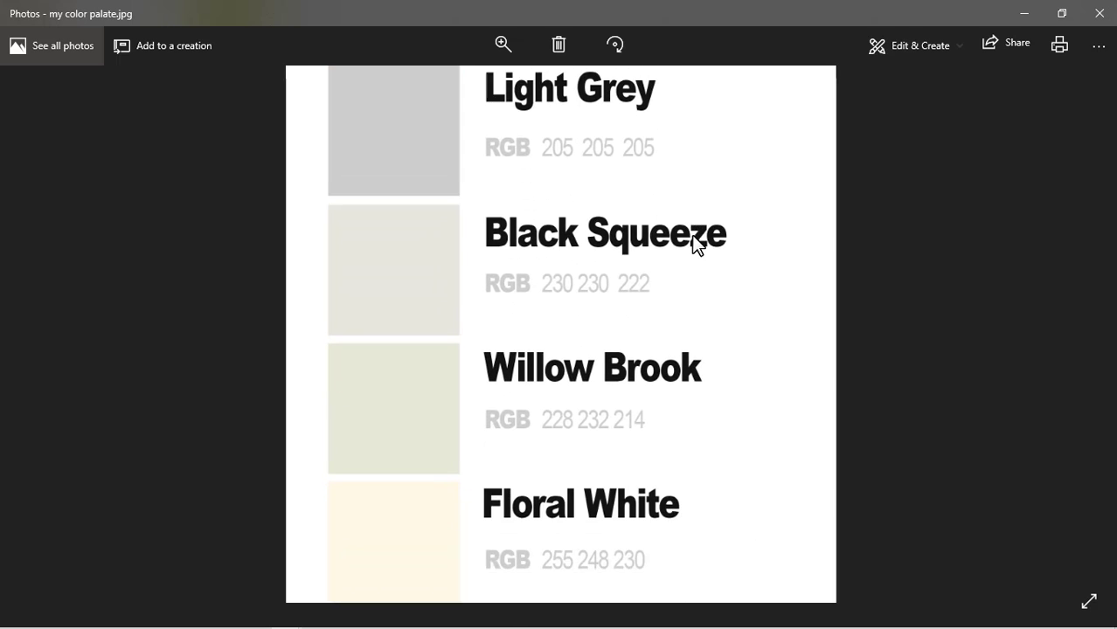
pyautogui.moveTo(678, 610); pyautogui.dragTo(666, 297)
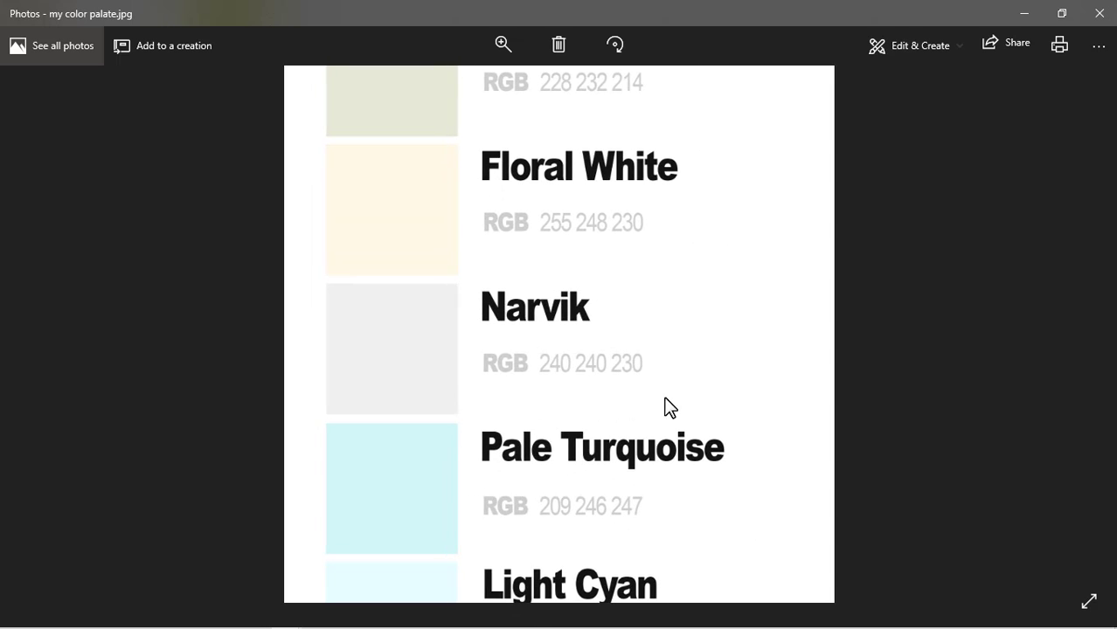
pyautogui.moveTo(671, 407); pyautogui.dragTo(661, 333)
pyautogui.scroll(-3, 658, 329)
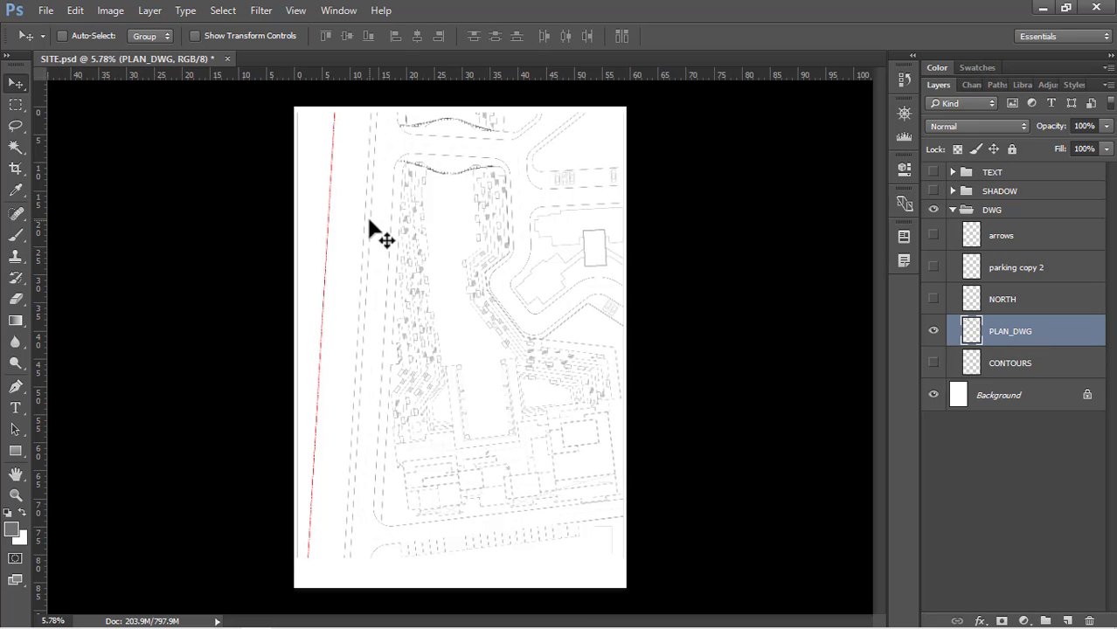
# Back in Photoshop, select the roads and the parking bays along the lower road on PLAN_DWG with the Magic Wand tool
pyautogui.click(16, 147)
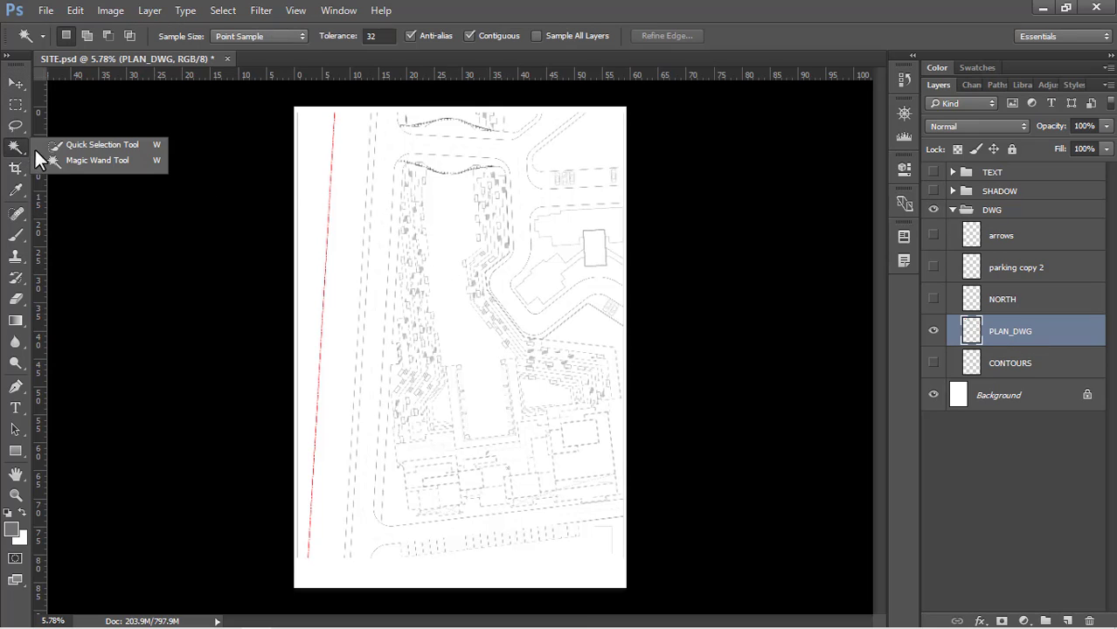
pyautogui.press('w')
pyautogui.click(118, 163)
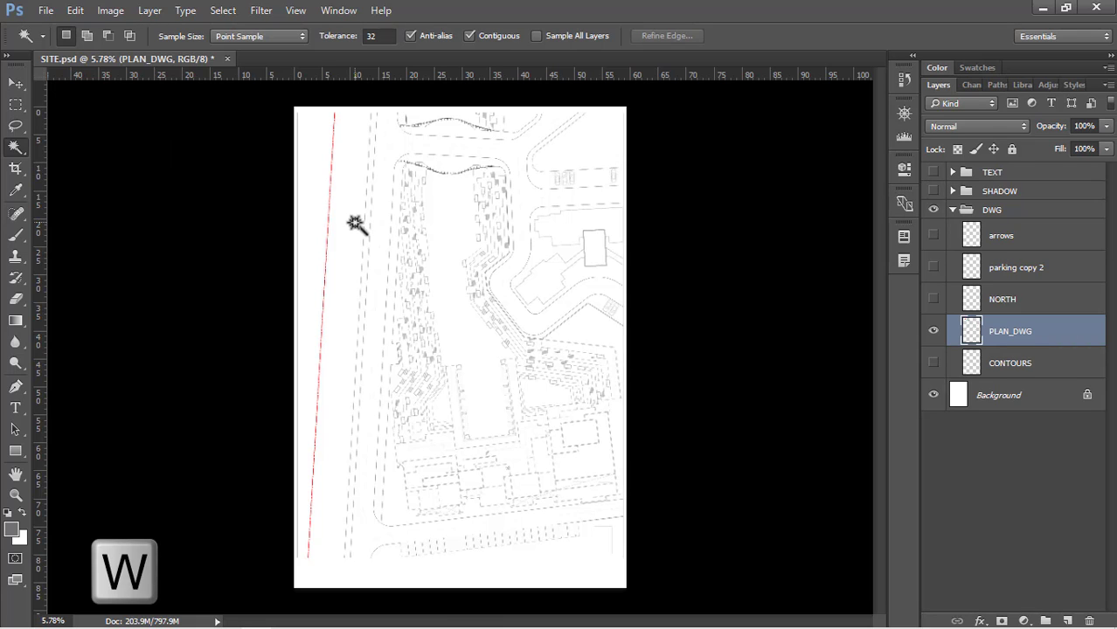
pyautogui.scroll(3, 365, 137)
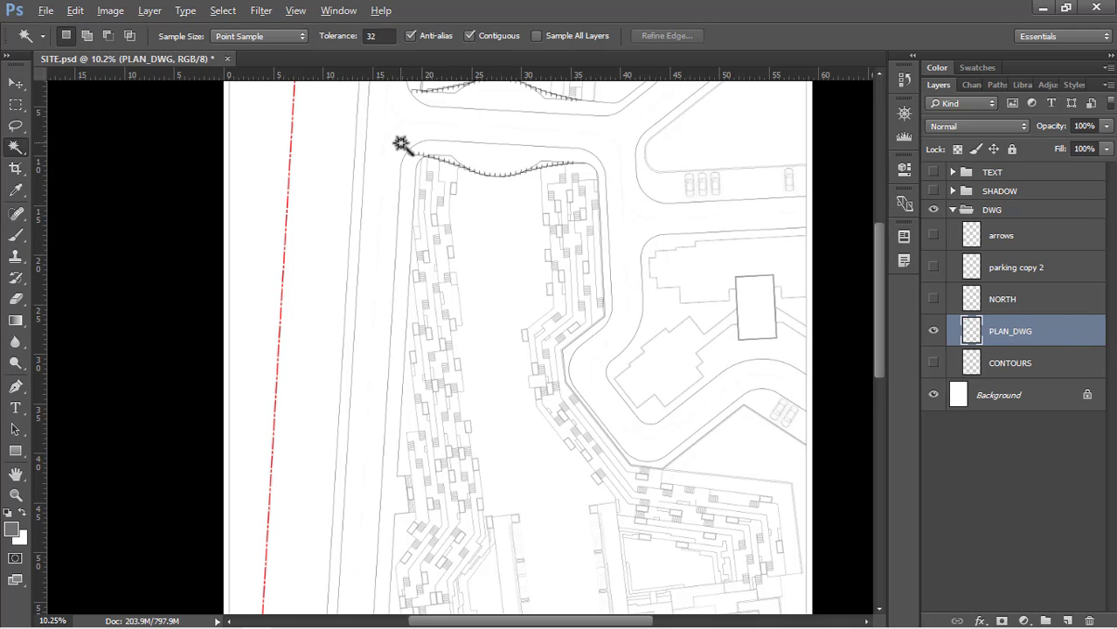
pyautogui.scroll(1, 400, 143)
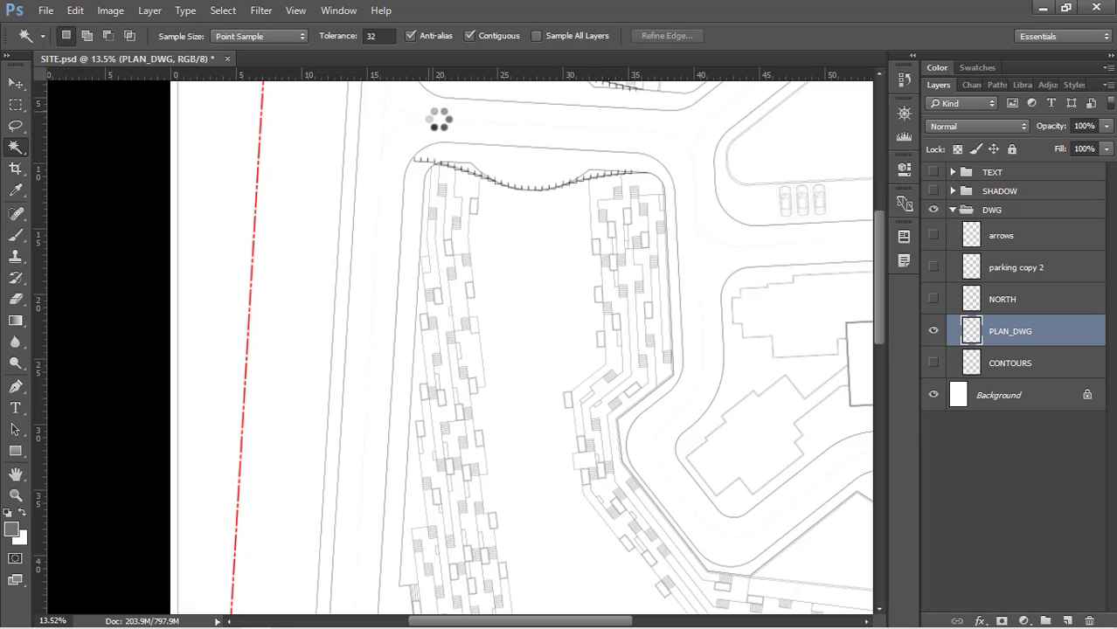
pyautogui.scroll(-4, 411, 209)
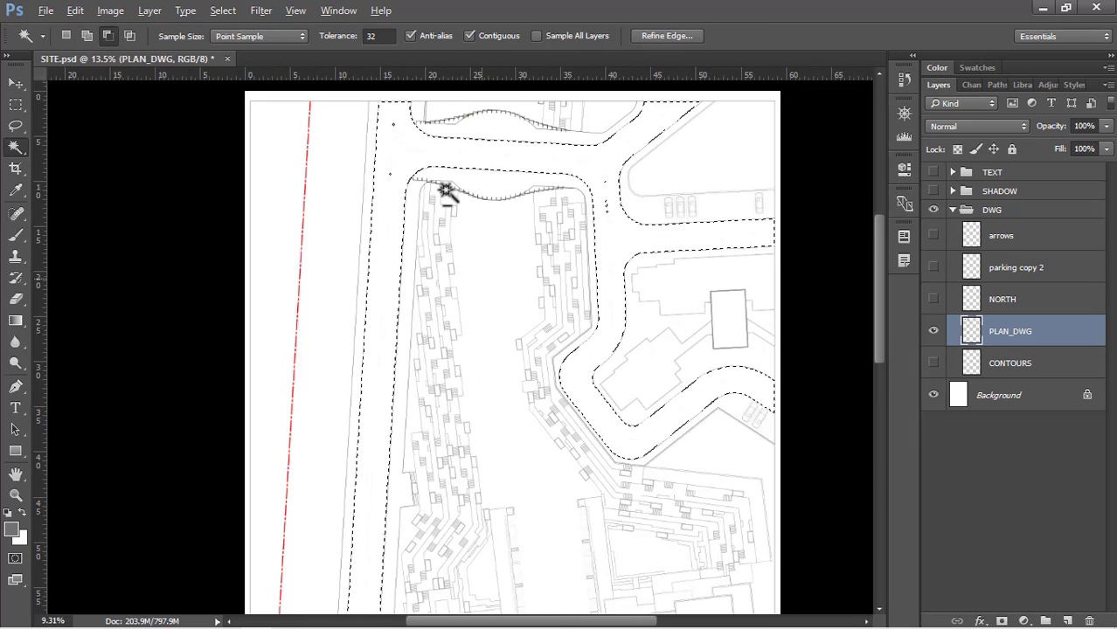
pyautogui.scroll(-1, 366, 264)
pyautogui.scroll(1, 420, 253)
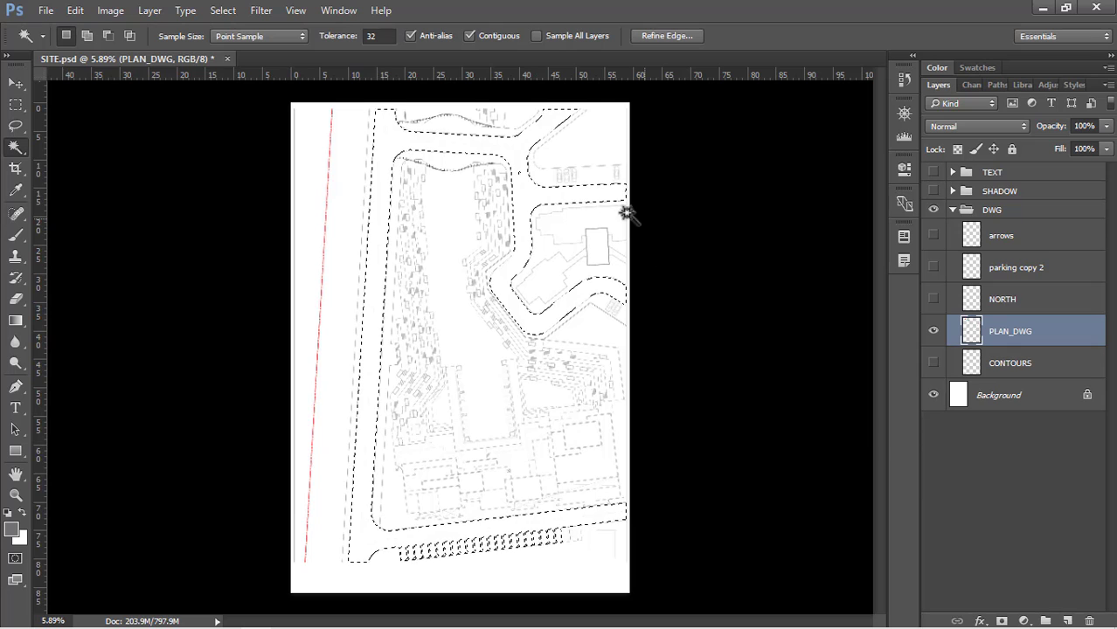
# Add a new layer named Road directly below the CONTOURS layer in the DWG group
pyautogui.click(1068, 620)
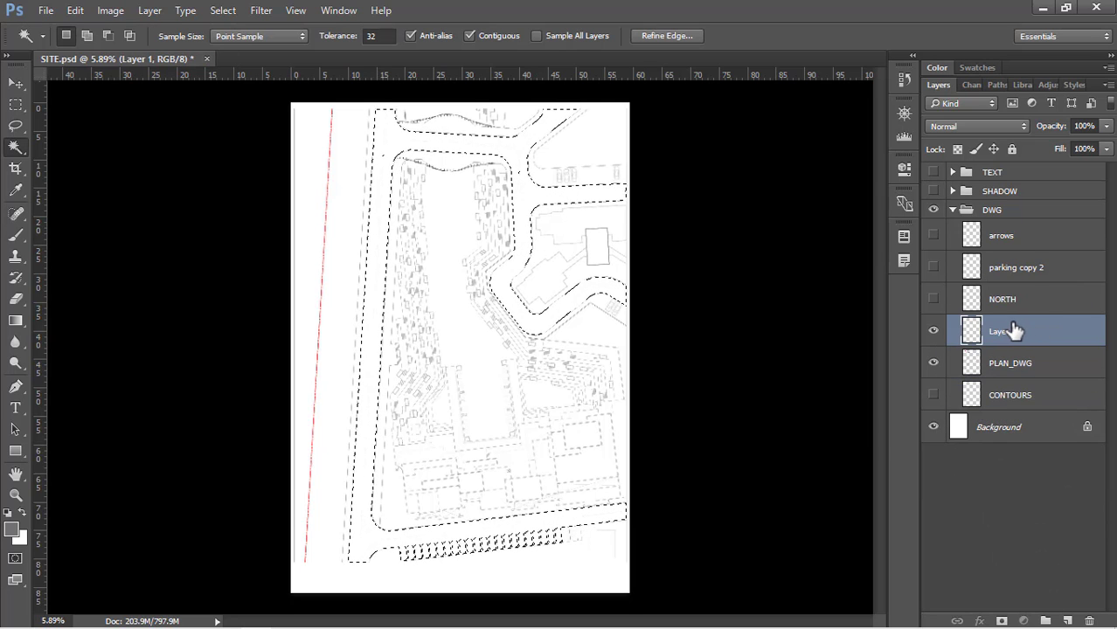
pyautogui.moveTo(1012, 327); pyautogui.dragTo(1029, 409)
pyautogui.doubleClick(1018, 396)
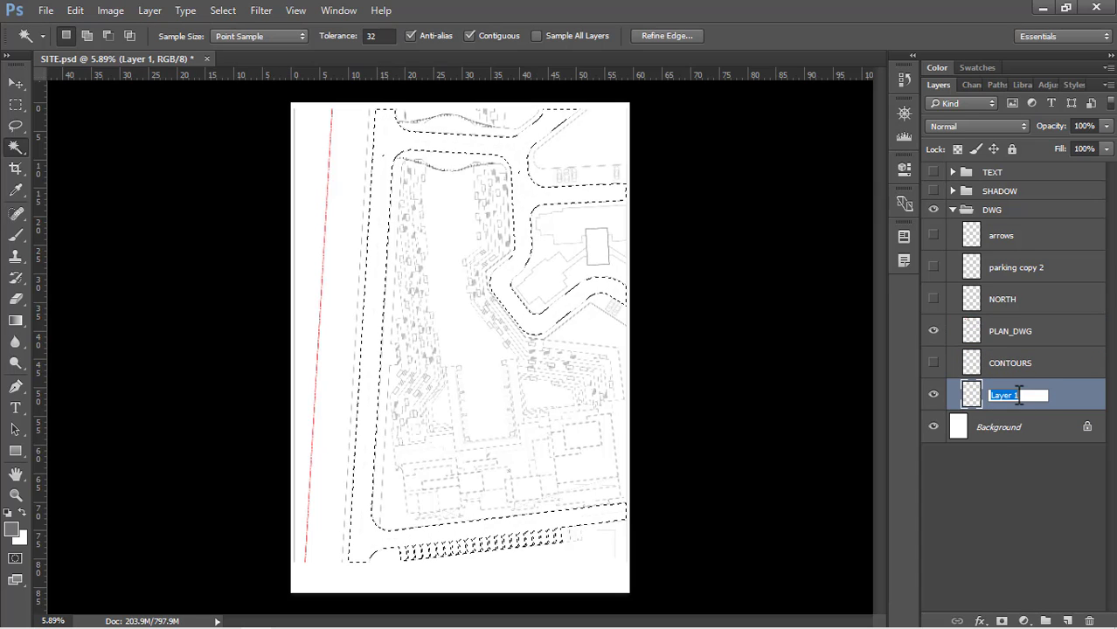
pyautogui.write('Road')
pyautogui.press('Return')
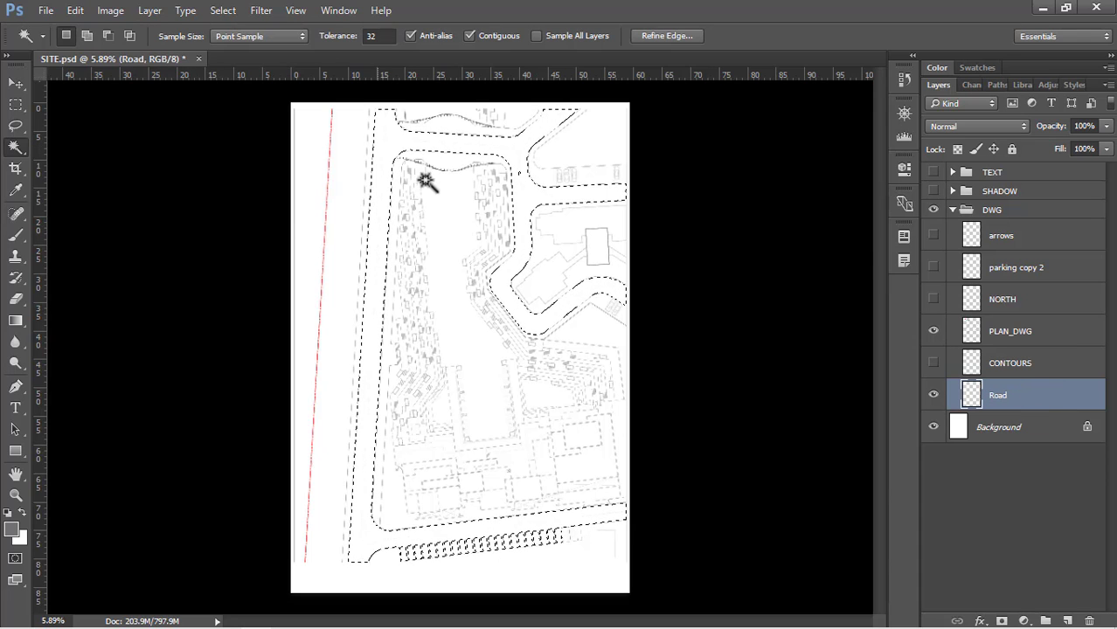
# Fill the selected roads on the Road layer with grey: hue 0, saturation 0%, brightness 70%, at Normal mode and 100% opacity
pyautogui.hotkey('shift', 'BackSpace')
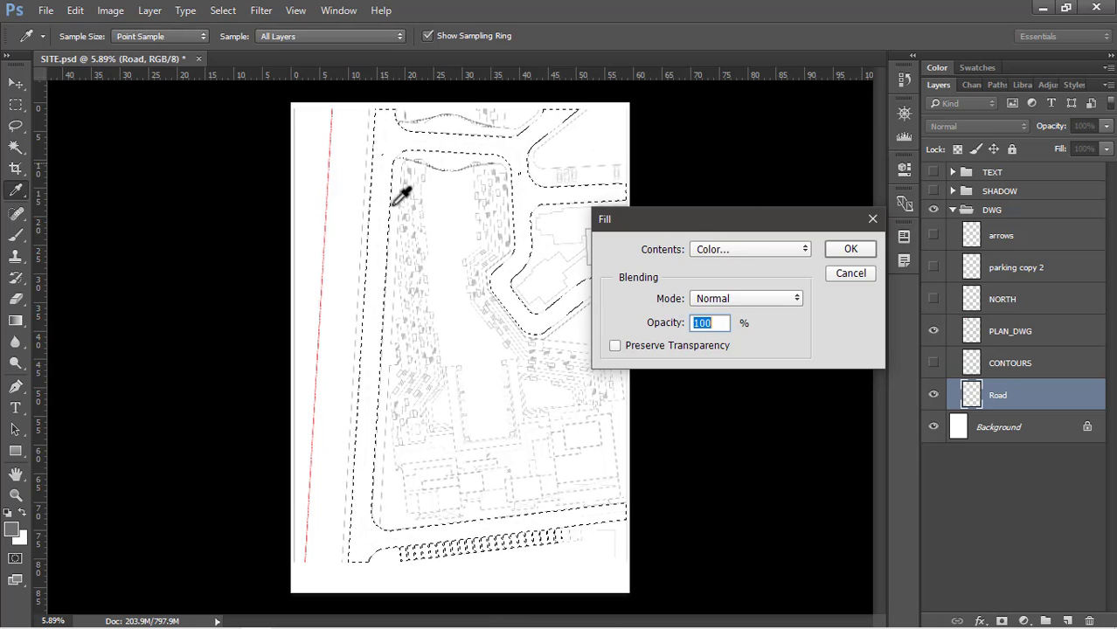
pyautogui.click(729, 254)
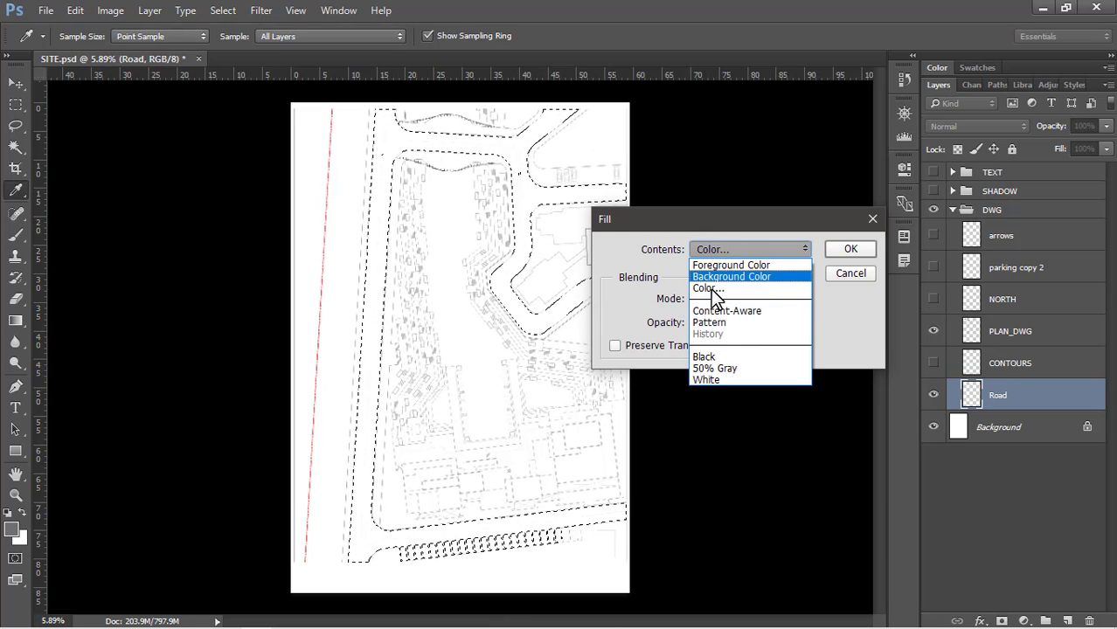
pyautogui.click(708, 289)
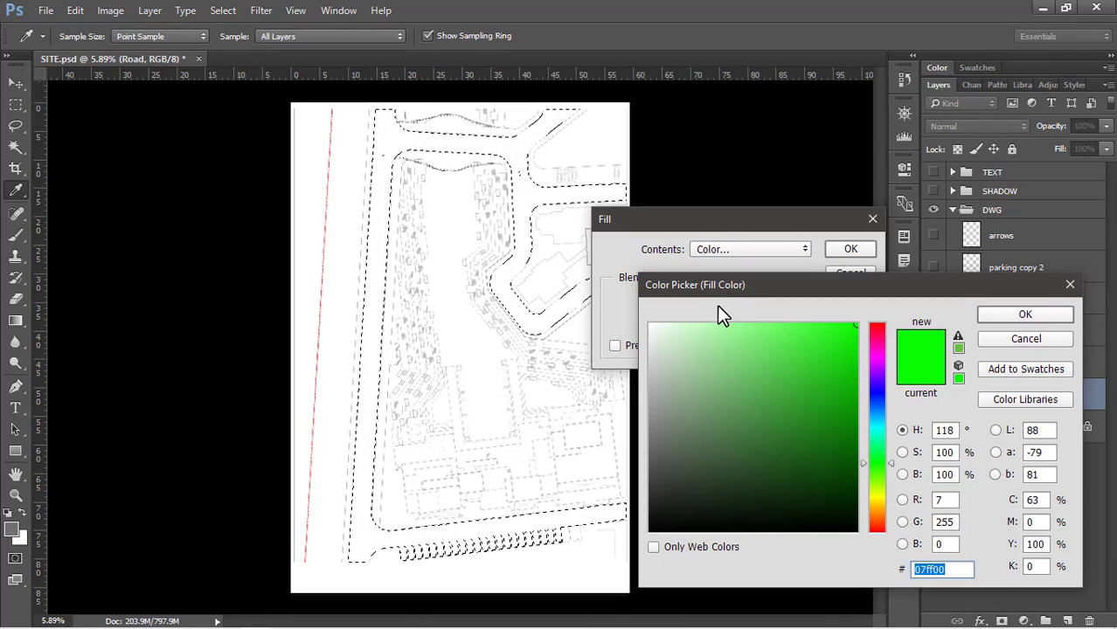
pyautogui.moveTo(704, 379)
pyautogui.mouseDown()
pyautogui.moveTo(703, 342)
pyautogui.moveTo(616, 503)
pyautogui.moveTo(822, 342)
pyautogui.moveTo(846, 463)
pyautogui.moveTo(768, 379)
pyautogui.moveTo(700, 402)
pyautogui.moveTo(818, 381)
pyautogui.mouseUp()
pyautogui.moveTo(884, 456)
pyautogui.mouseDown()
pyautogui.moveTo(885, 368)
pyautogui.moveTo(878, 516)
pyautogui.moveTo(877, 390)
pyautogui.mouseUp()
pyautogui.moveTo(795, 400)
pyautogui.mouseDown()
pyautogui.moveTo(684, 423)
pyautogui.moveTo(643, 379)
pyautogui.moveTo(589, 369)
pyautogui.moveTo(588, 354)
pyautogui.mouseUp()
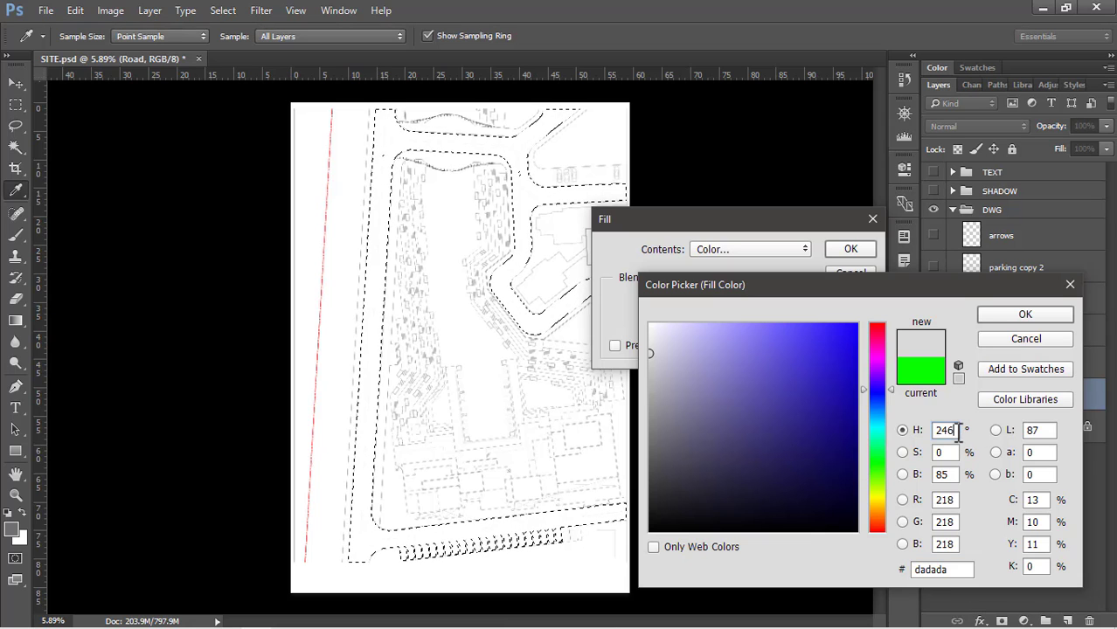
pyautogui.click(937, 452)
pyautogui.click(955, 473)
pyautogui.write('70')
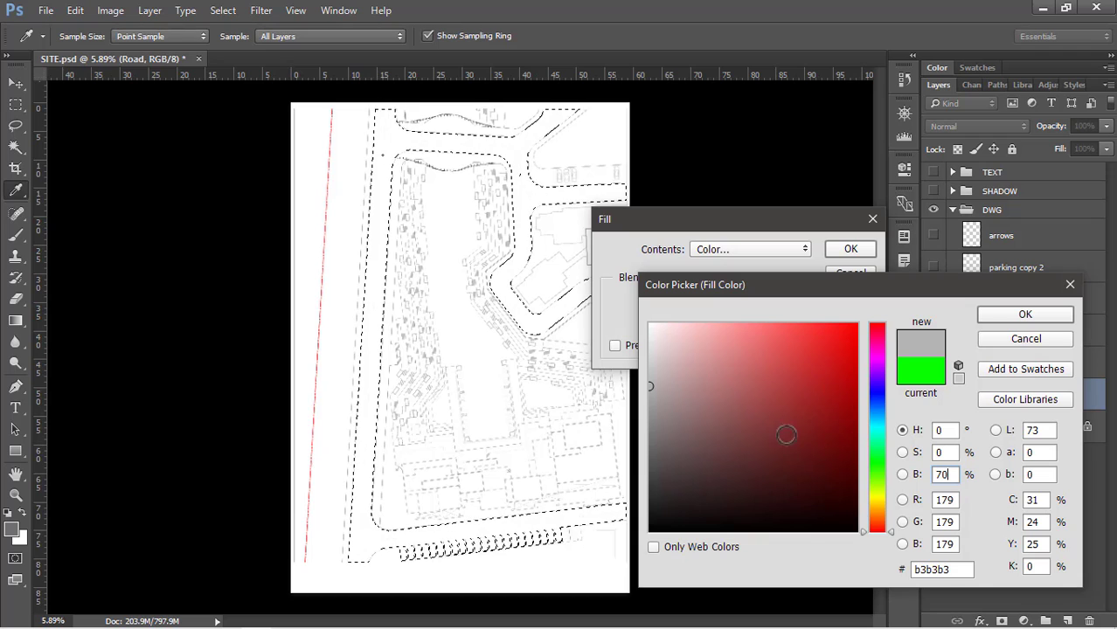
pyautogui.click(1014, 317)
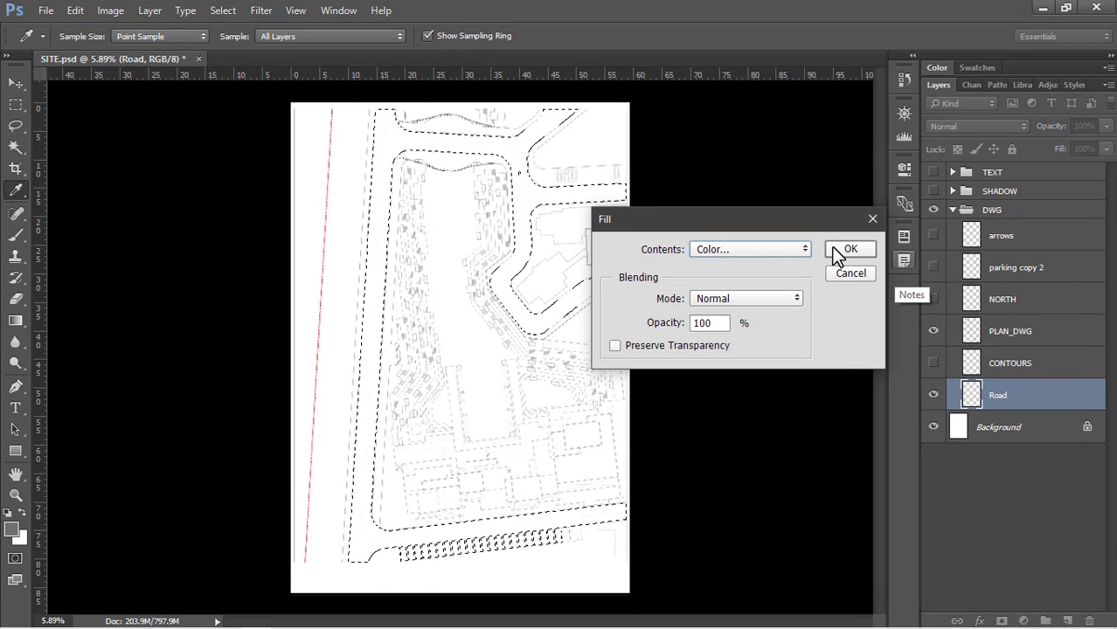
pyautogui.click(853, 252)
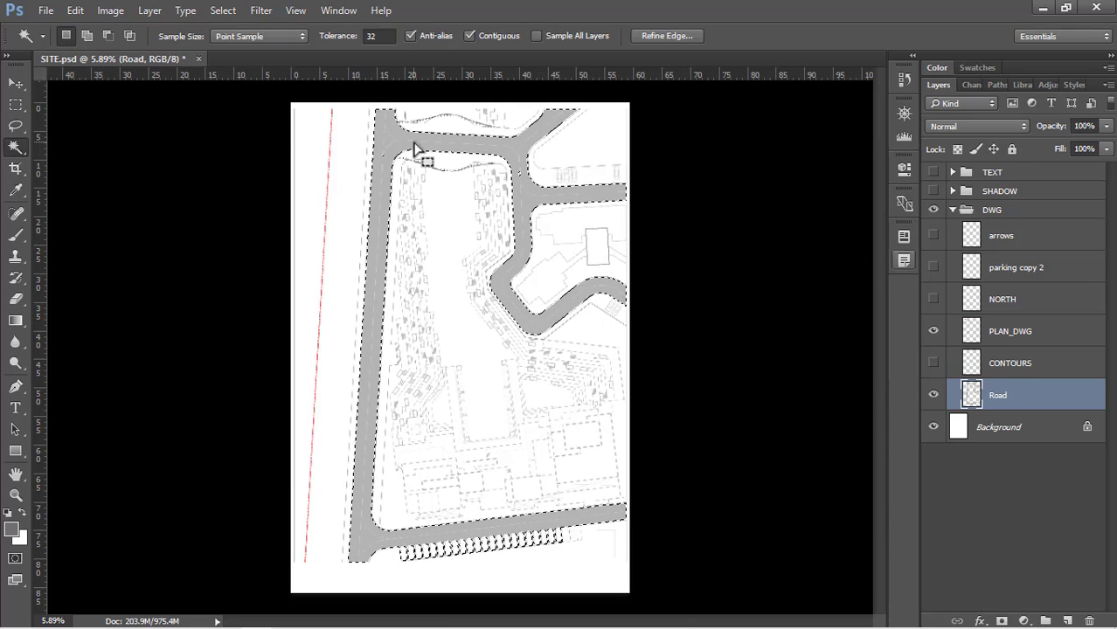
# Check the grey fill along the road edges at close range and deselect the roads
pyautogui.scroll(10, 416, 147)
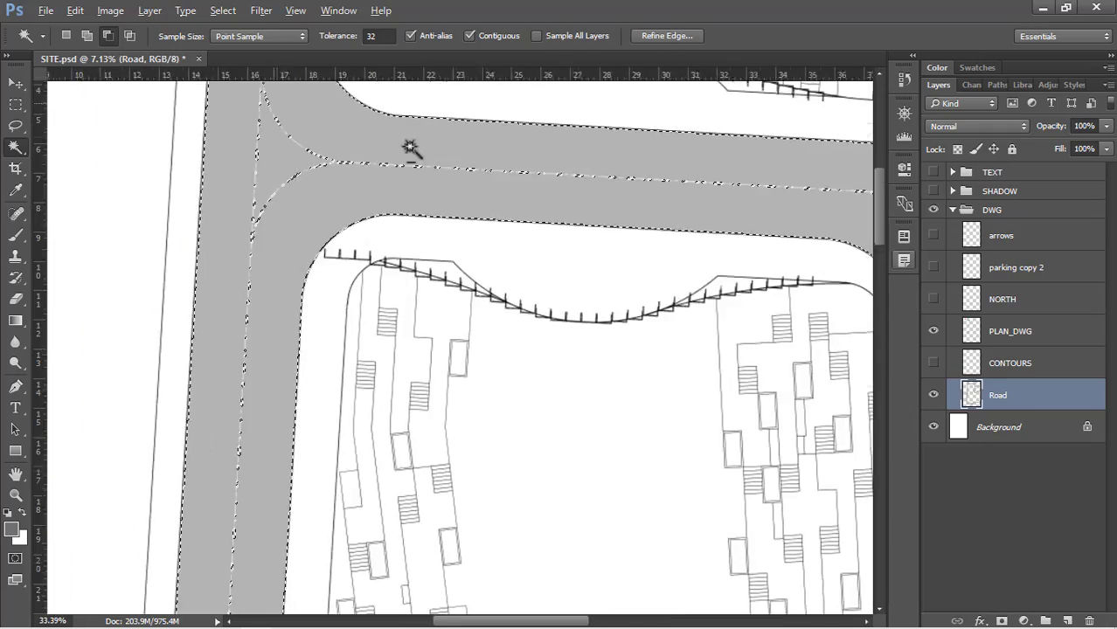
pyautogui.scroll(-8, 410, 148)
pyautogui.scroll(6, 324, 155)
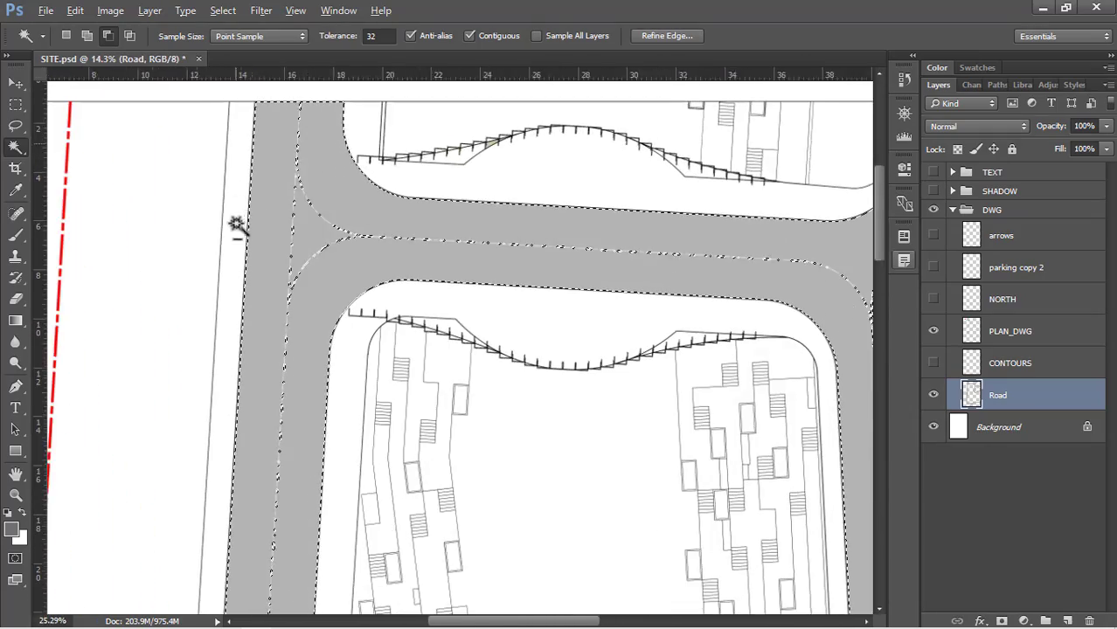
pyautogui.scroll(-6, 236, 226)
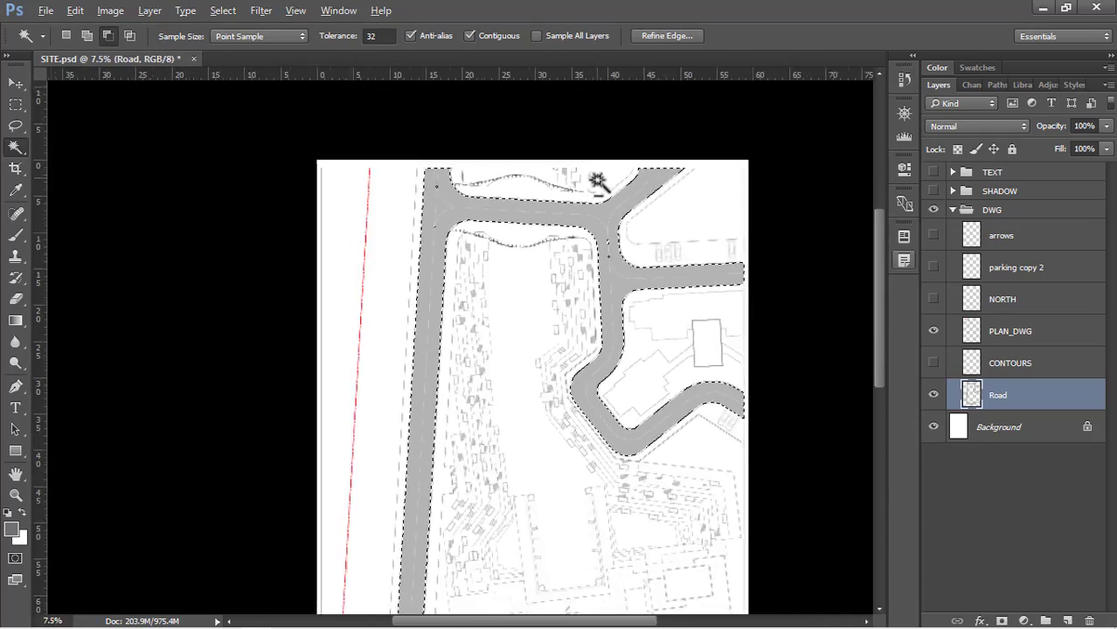
pyautogui.scroll(-2, 579, 394)
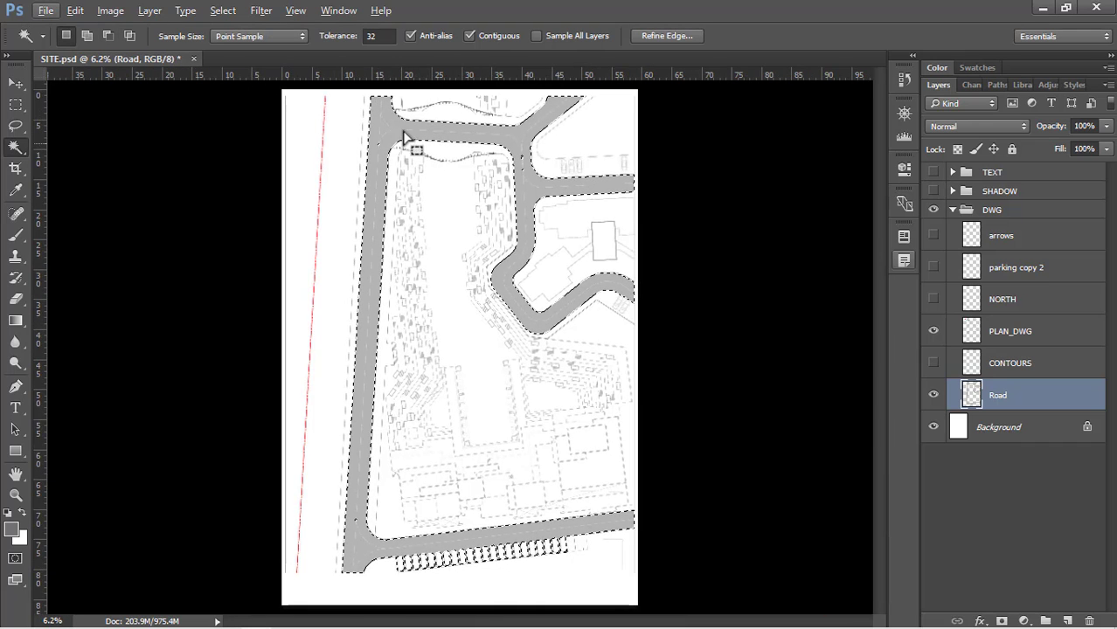
pyautogui.rightClick(374, 142)
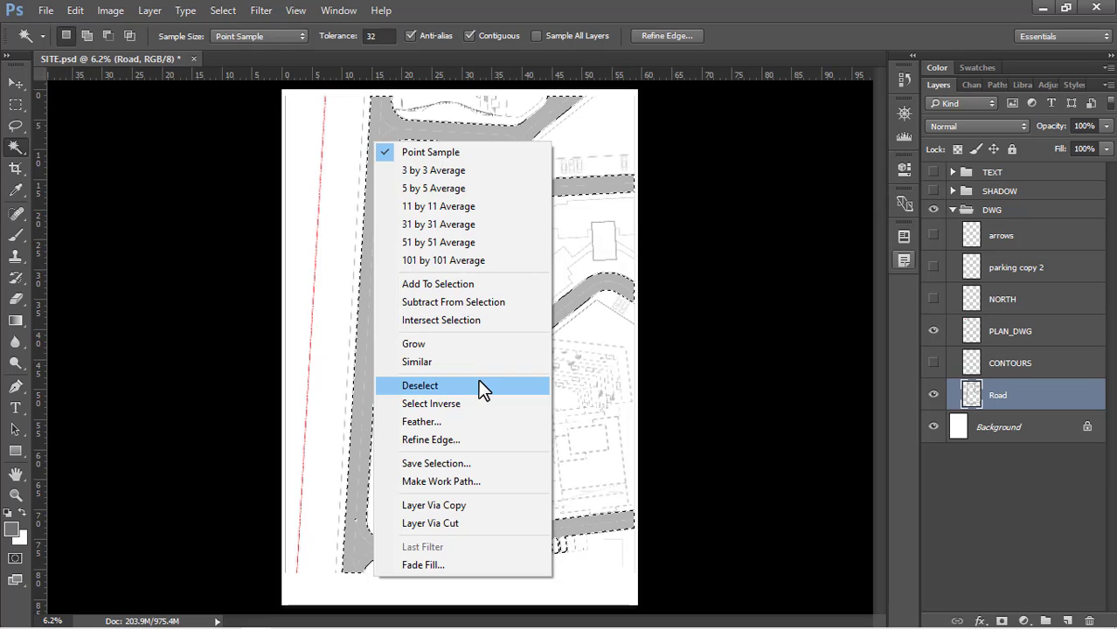
pyautogui.hotkey('ctrl', 'd')
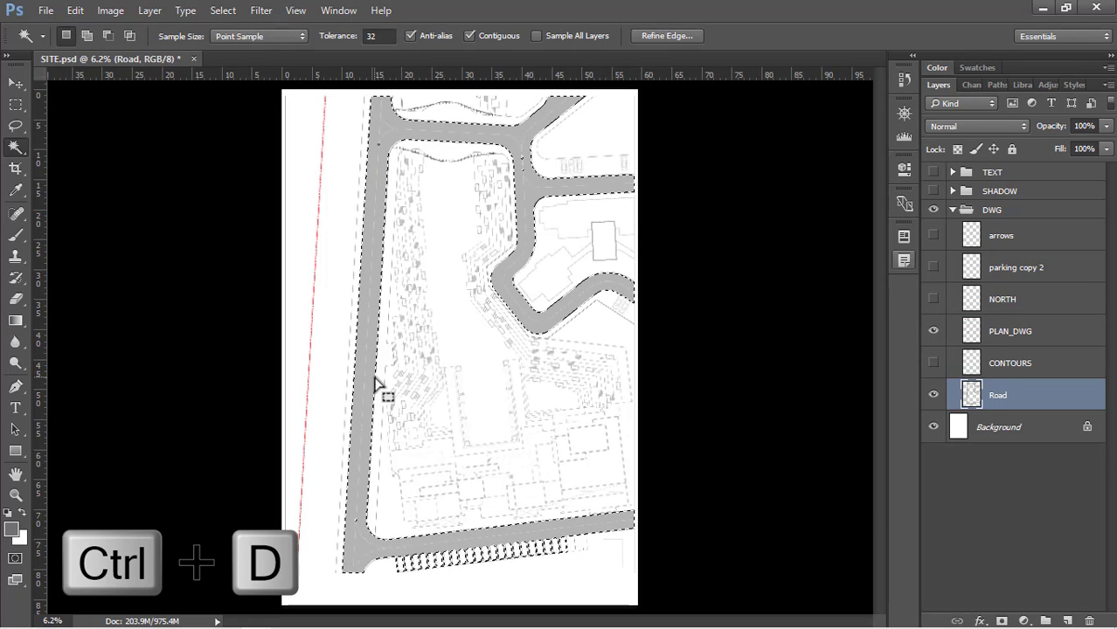
# Examine the grey road fill, its edges and the centre lines along the long road and at the upper junction
pyautogui.scroll(5, 598, 299)
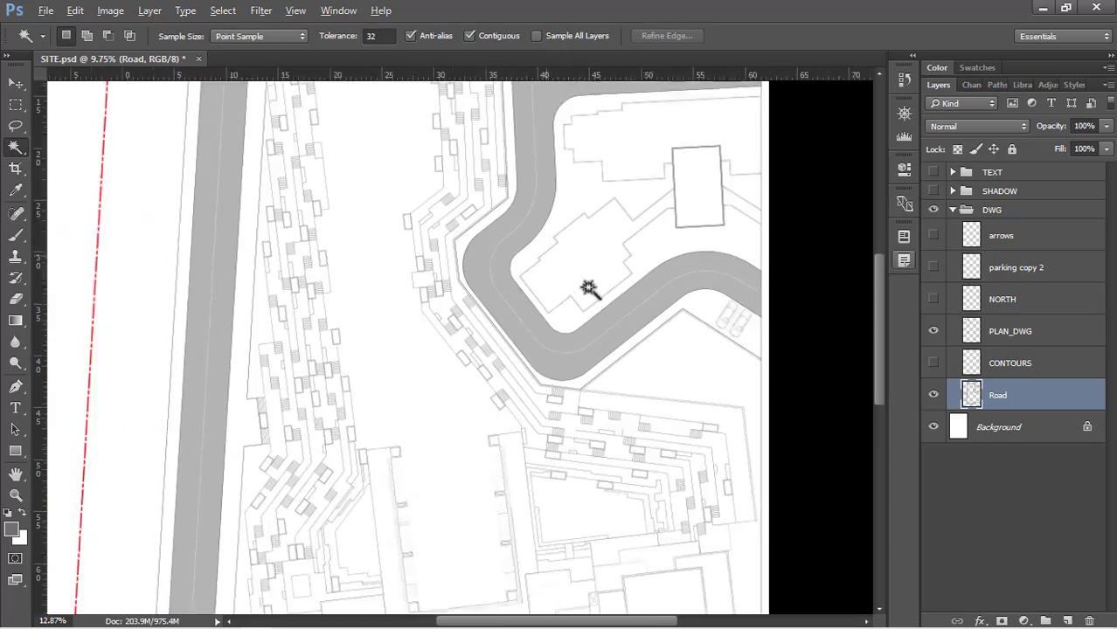
pyautogui.scroll(3, 580, 330)
pyautogui.scroll(-4, 678, 371)
pyautogui.scroll(3, 262, 325)
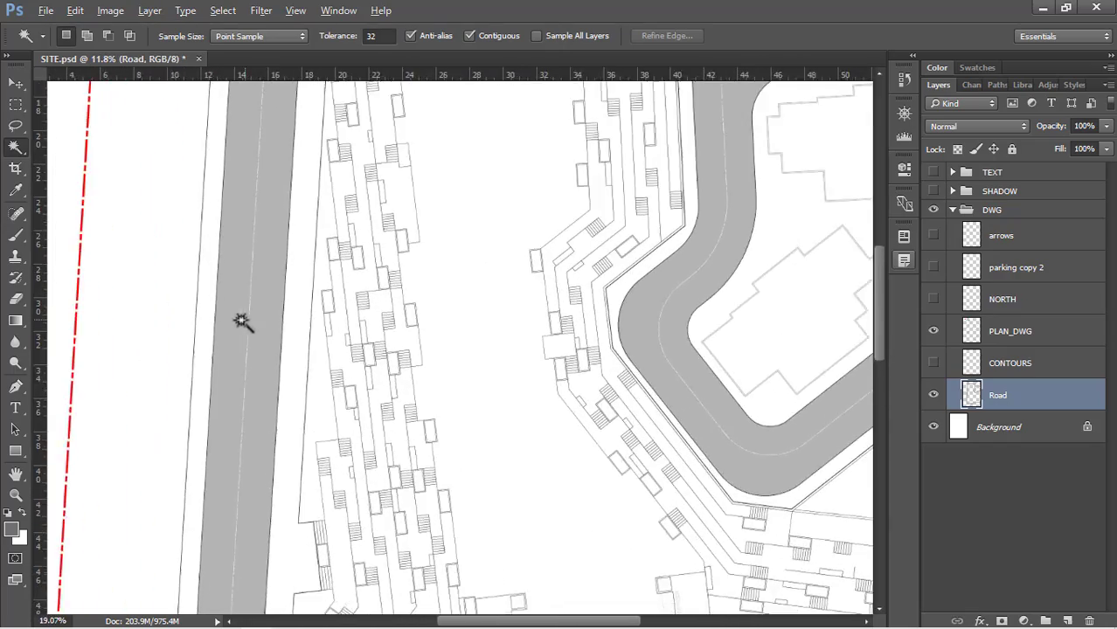
pyautogui.scroll(4, 241, 323)
pyautogui.scroll(-3, 332, 474)
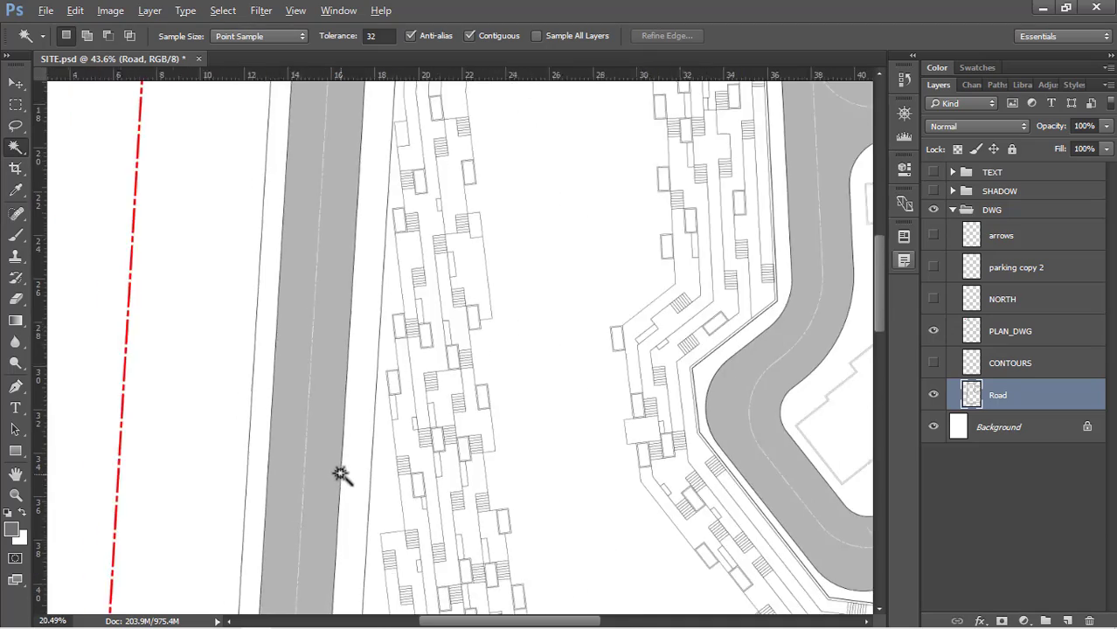
pyautogui.scroll(-5, 345, 432)
pyautogui.scroll(7, 351, 114)
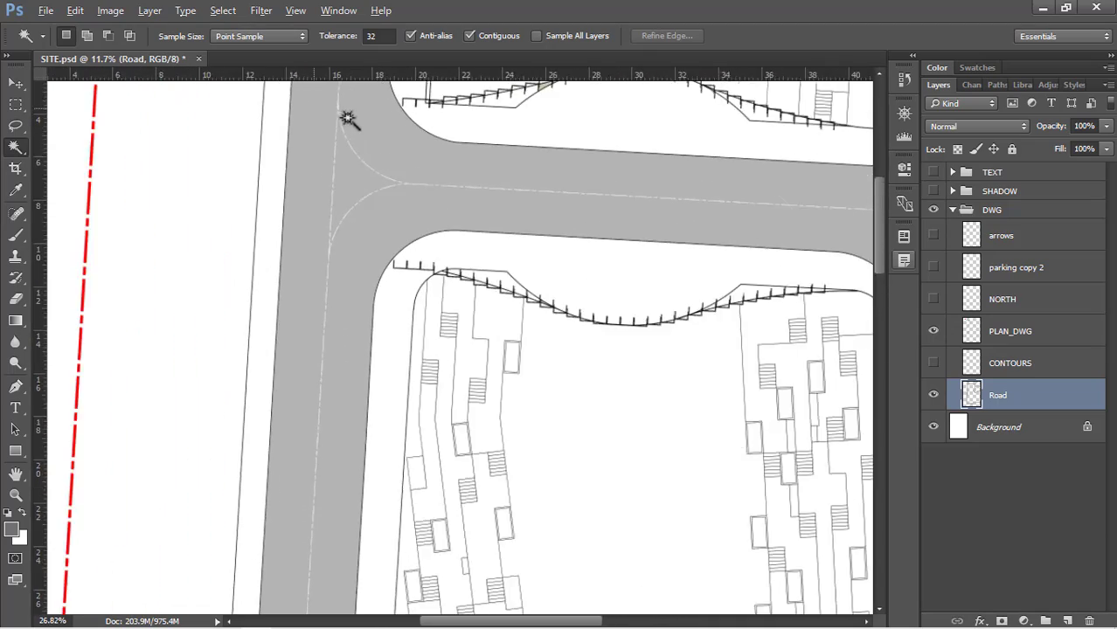
pyautogui.scroll(3, 398, 269)
pyautogui.scroll(-4, 441, 266)
pyautogui.scroll(-1, 406, 227)
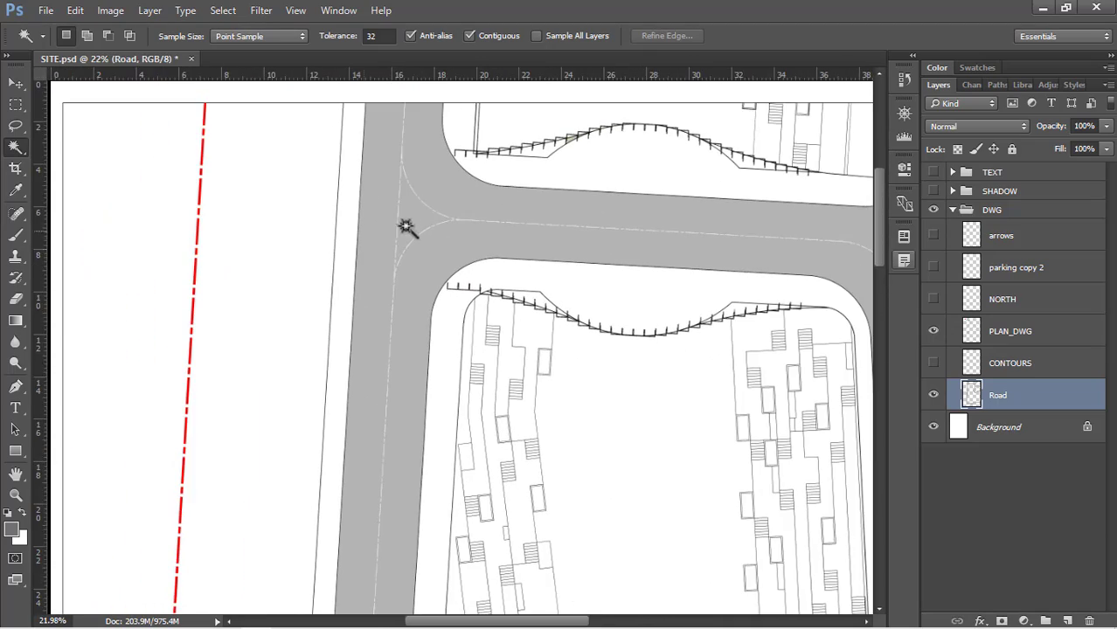
pyautogui.scroll(5, 406, 228)
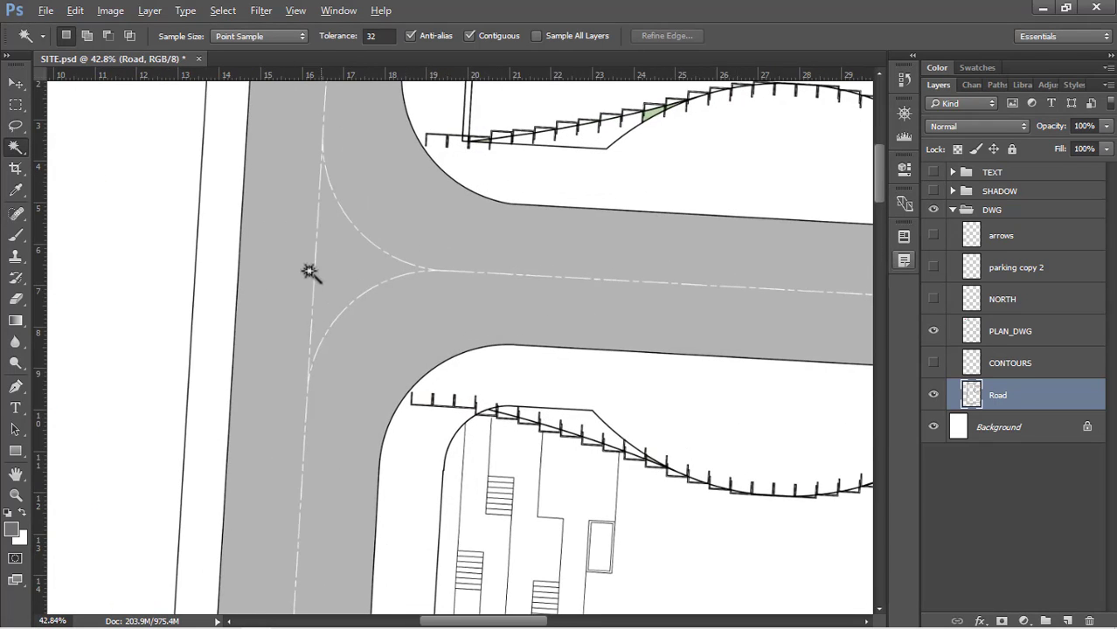
pyautogui.scroll(2, 310, 272)
# On PLAN_DWG, select the long strip containing the red dash-dot line beside the main road with the Magic Wand tool
pyautogui.click(1038, 334)
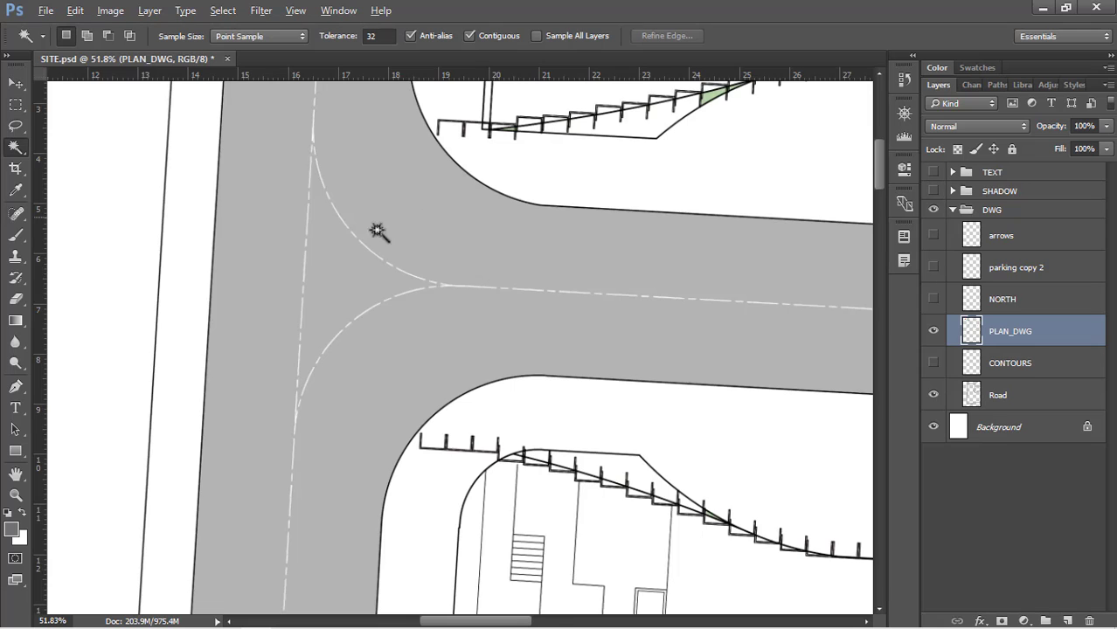
pyautogui.scroll(-2, 376, 230)
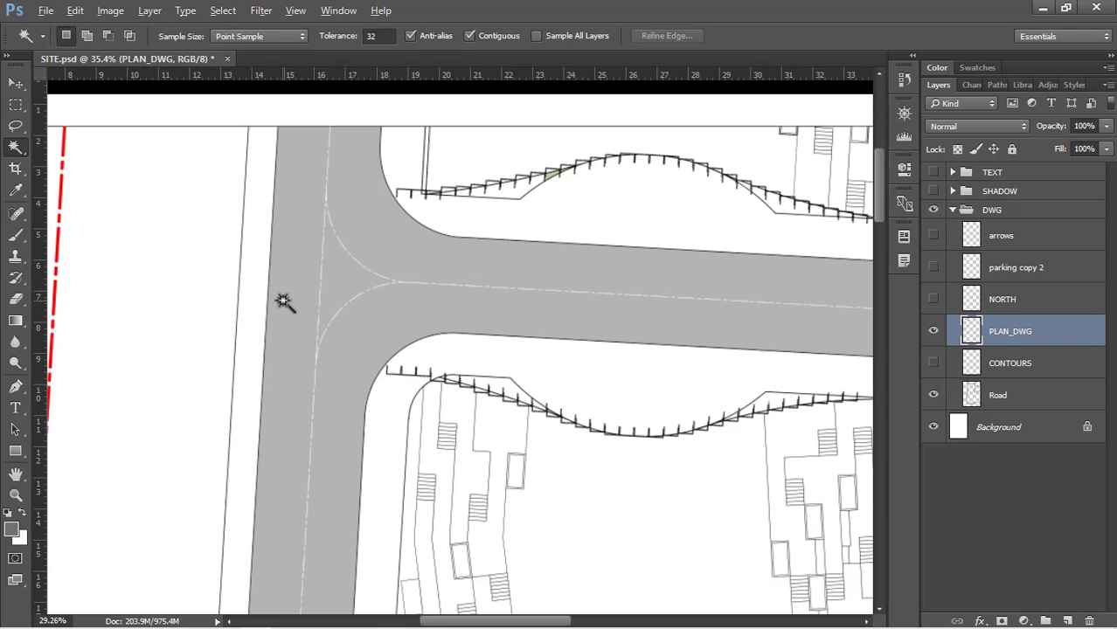
pyautogui.scroll(-2, 288, 296)
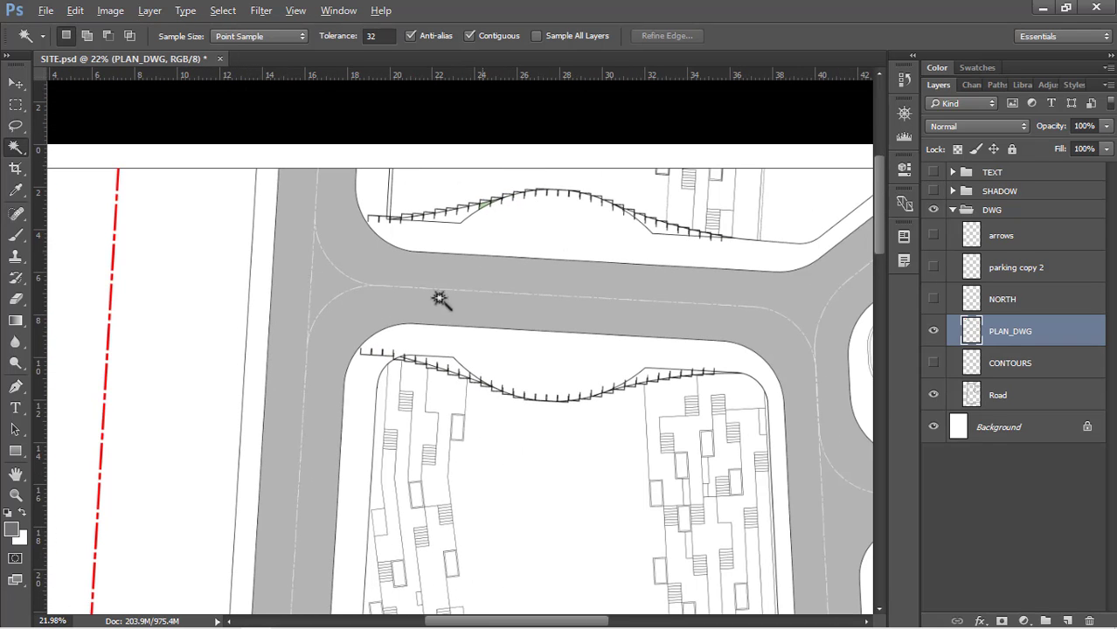
pyautogui.scroll(-4, 458, 179)
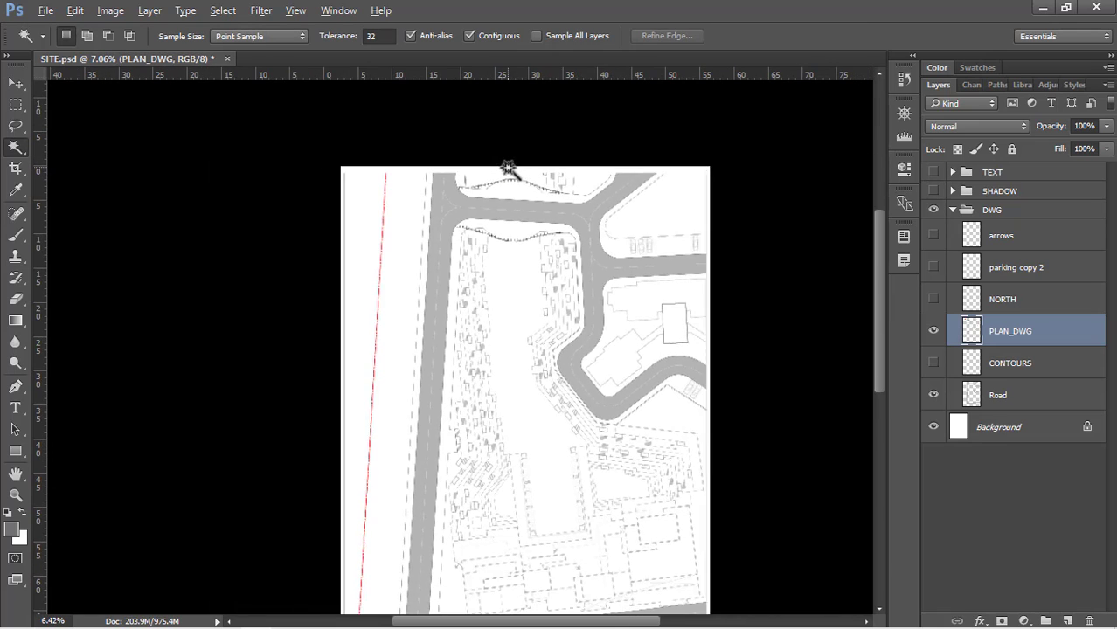
pyautogui.scroll(-1, 508, 167)
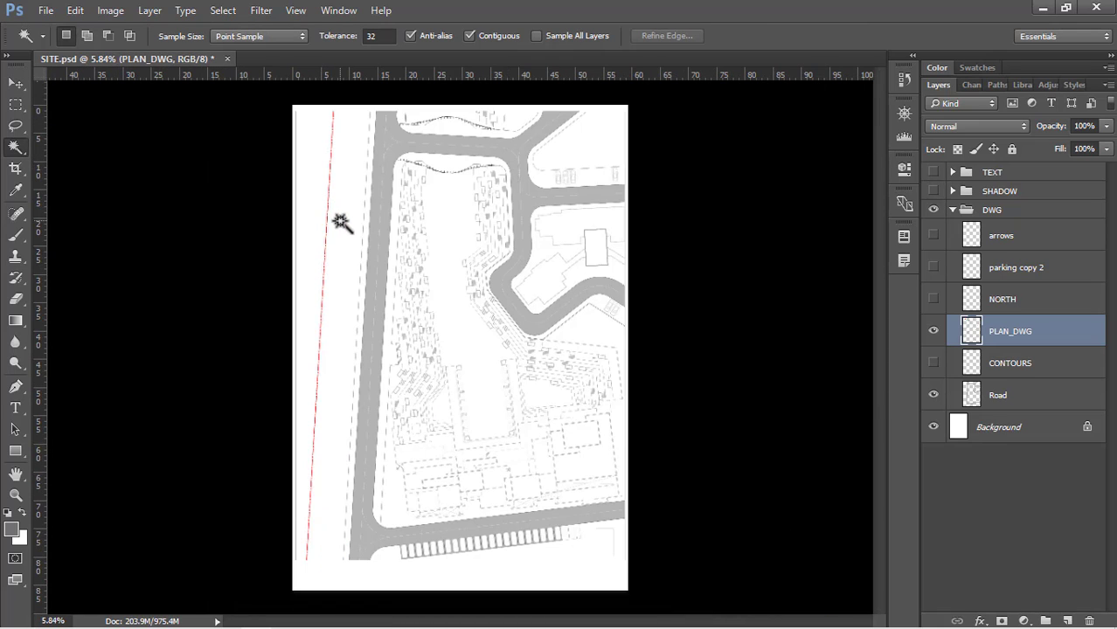
pyautogui.scroll(3, 340, 222)
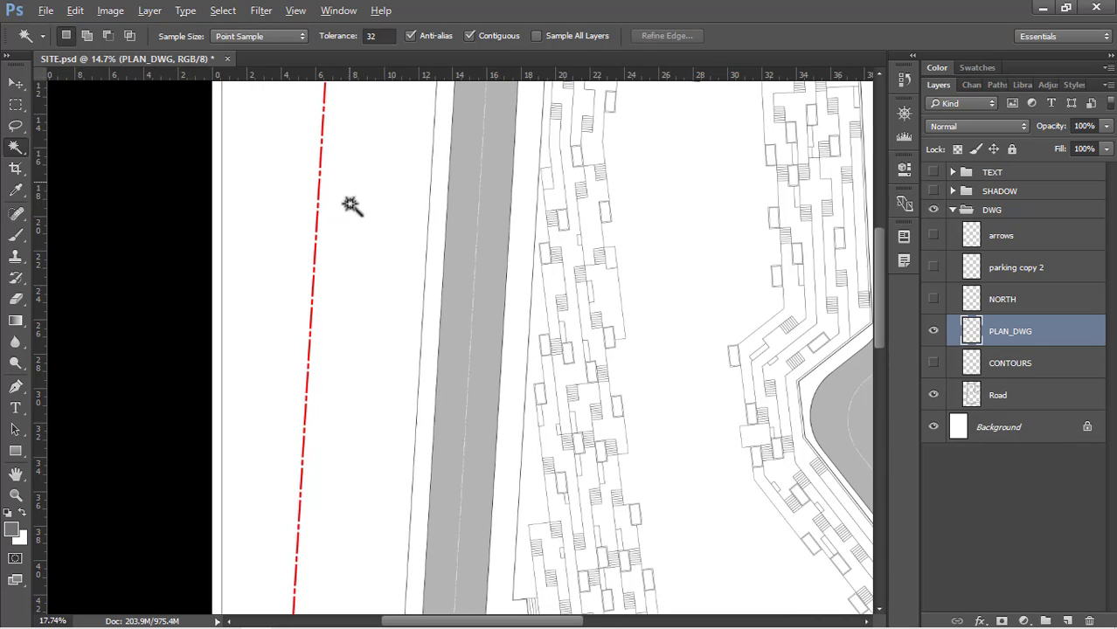
pyautogui.press('w')
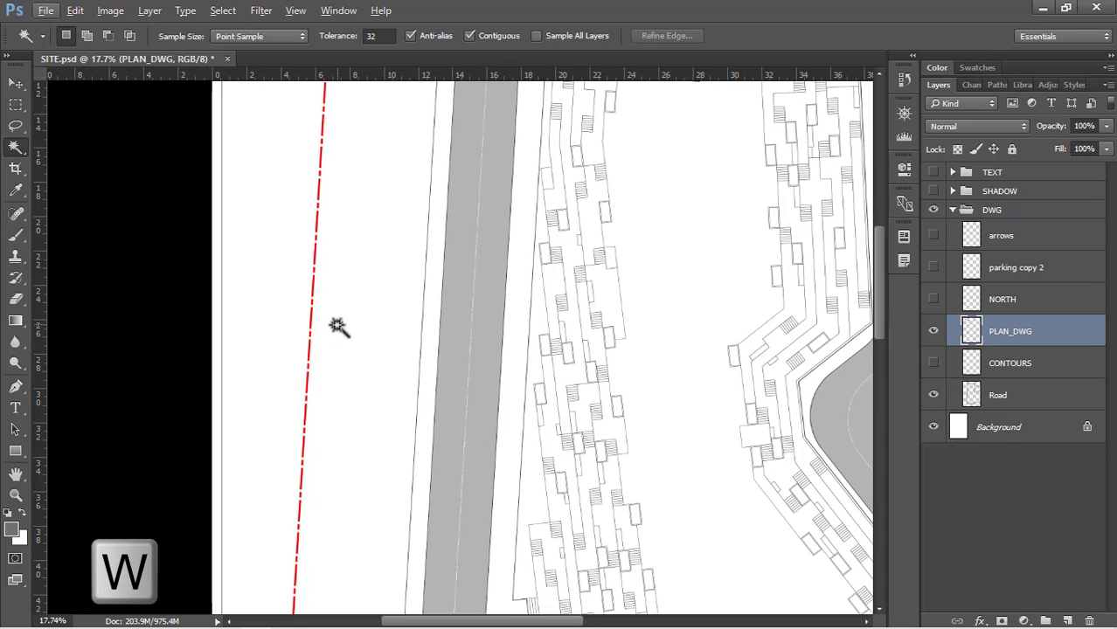
pyautogui.scroll(-3, 394, 242)
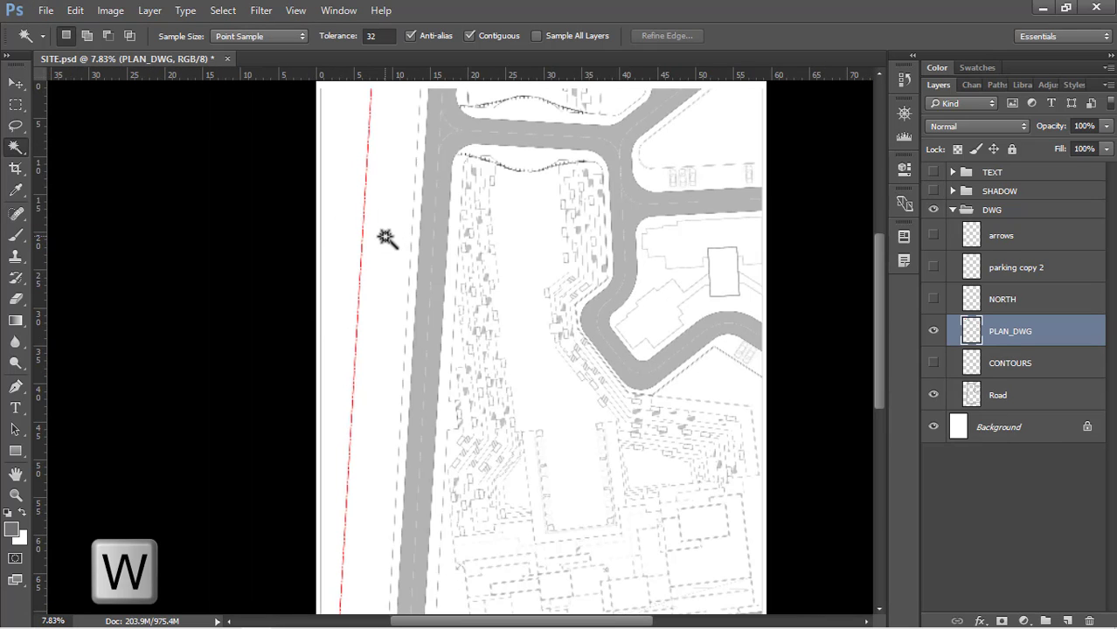
pyautogui.click(386, 239)
pyautogui.scroll(-1, 327, 200)
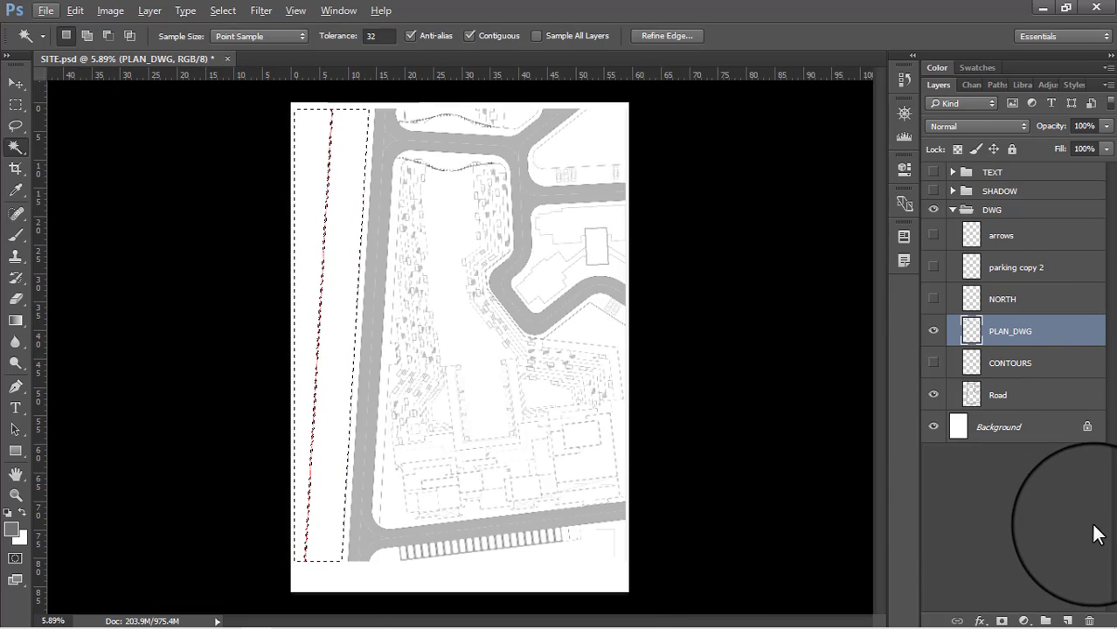
# Add a new layer named green_1 directly below the Road layer
pyautogui.click(1068, 620)
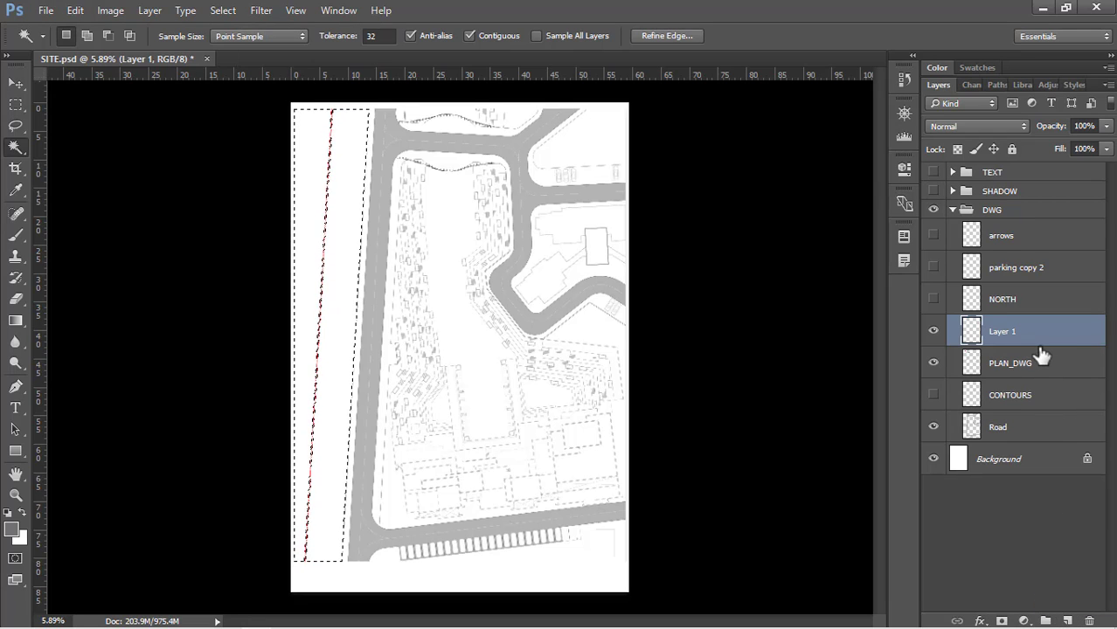
pyautogui.moveTo(1007, 334); pyautogui.dragTo(1007, 430)
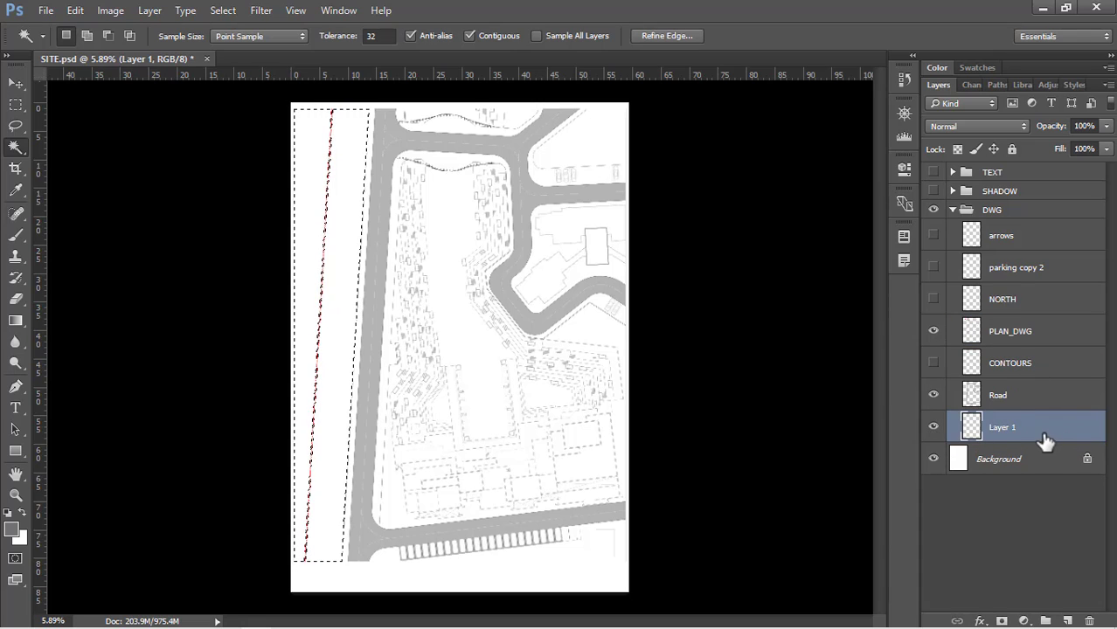
pyautogui.doubleClick(1002, 427)
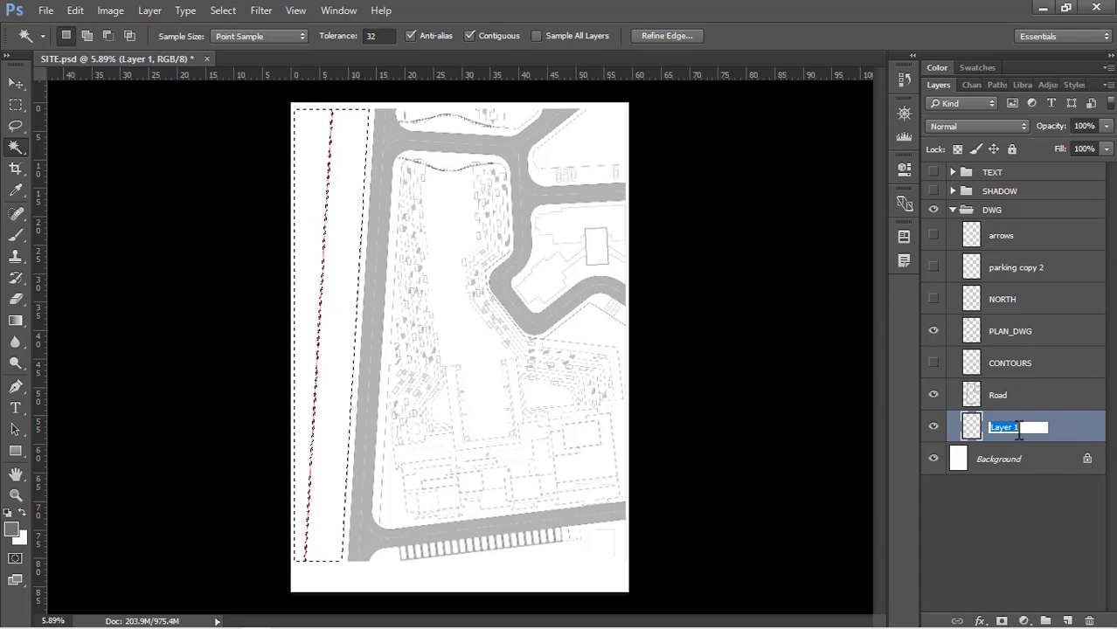
pyautogui.write('green')
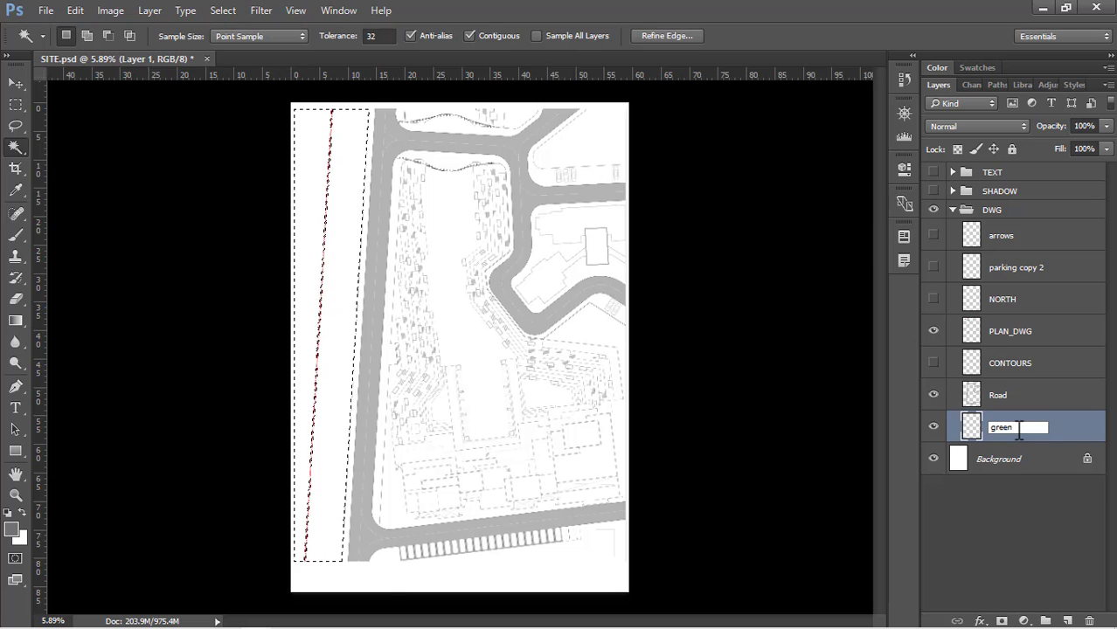
pyautogui.write('_1')
pyautogui.press('Return')
# Fill the selected strip on green_1 with the pale green H 107, S 10, B 90 at 100% opacity and clear the selection
pyautogui.hotkey('shift', 'BackSpace')
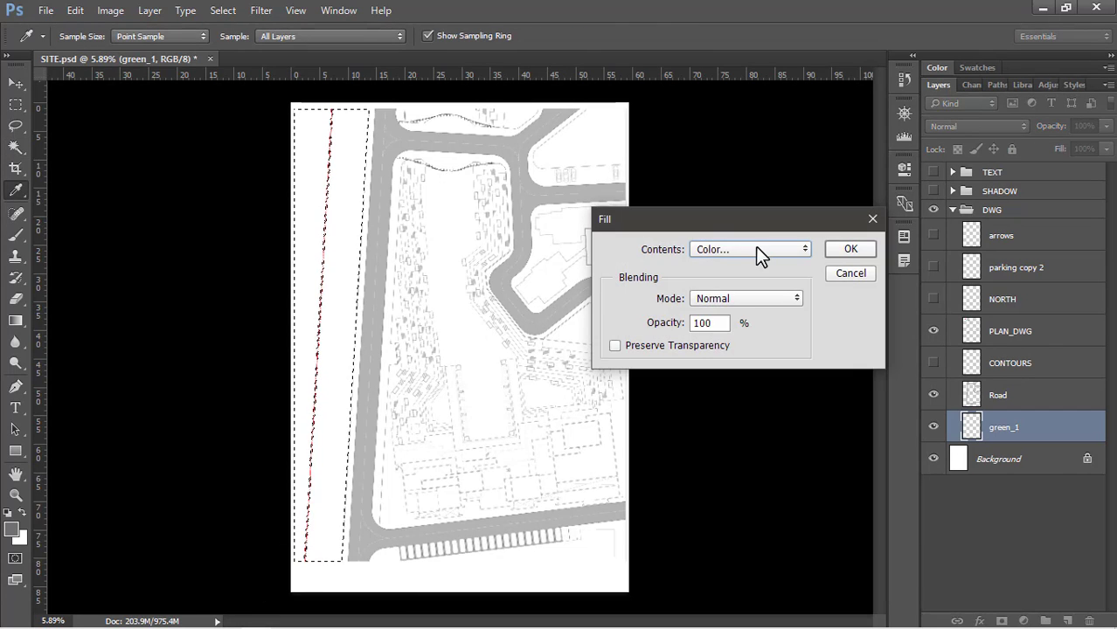
pyautogui.click(755, 246)
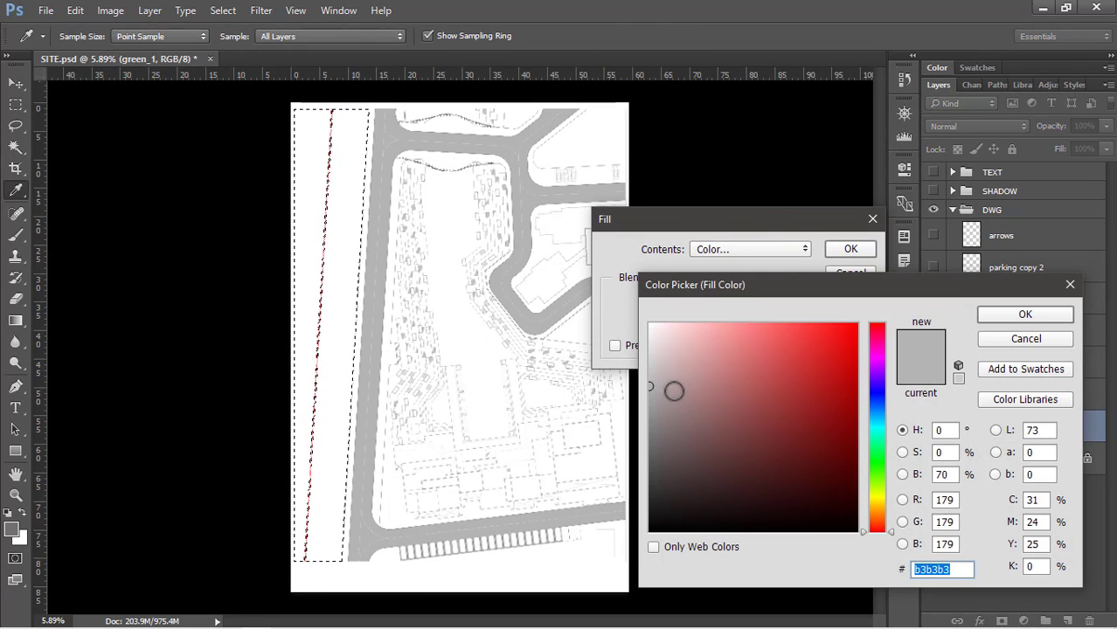
pyautogui.click(944, 430)
pyautogui.write('107')
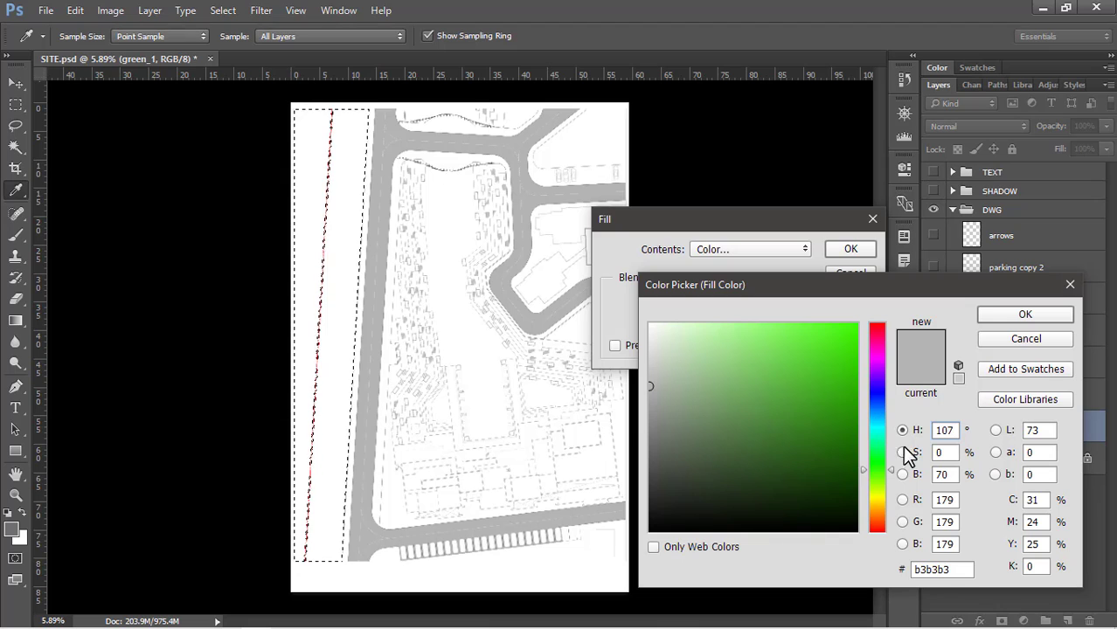
pyautogui.press('Tab')
pyautogui.write('10')
pyautogui.press('Tab')
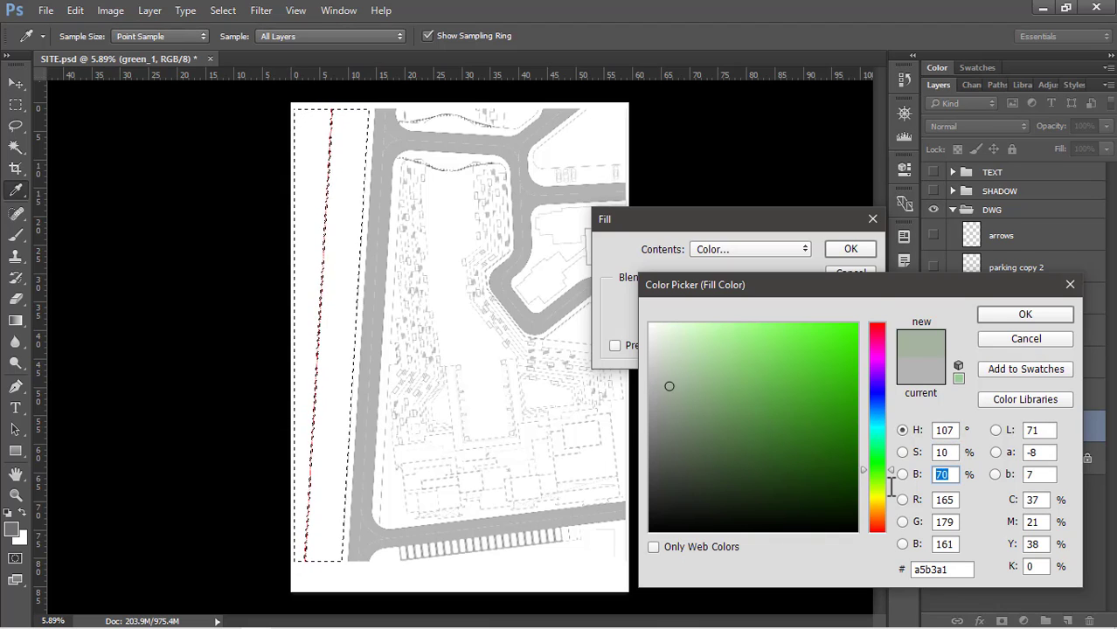
pyautogui.write('90')
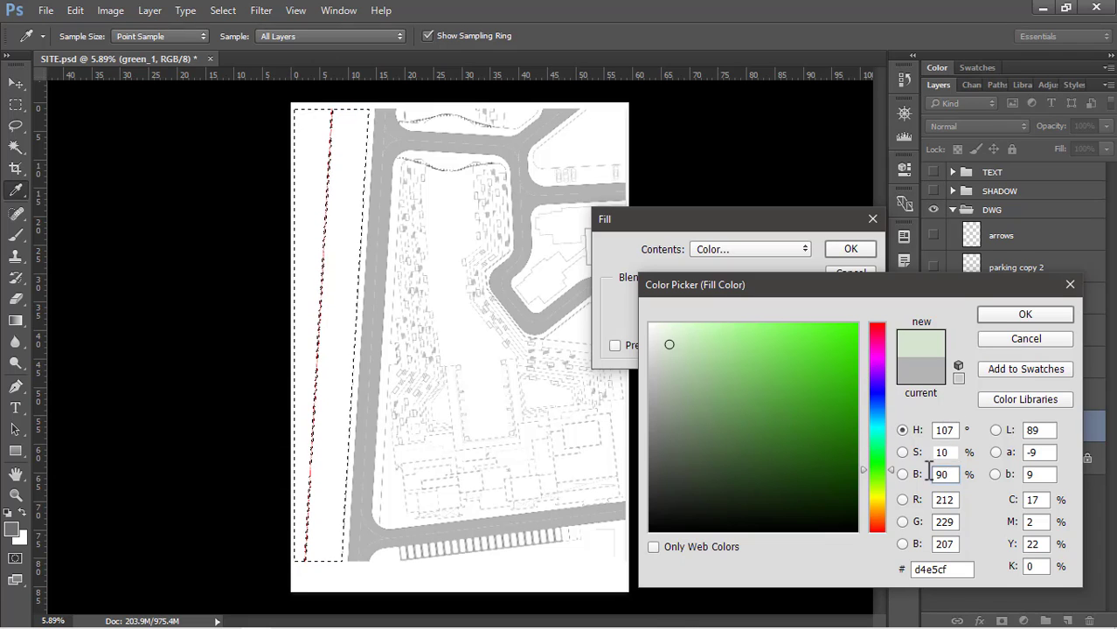
pyautogui.moveTo(949, 474); pyautogui.dragTo(890, 472)
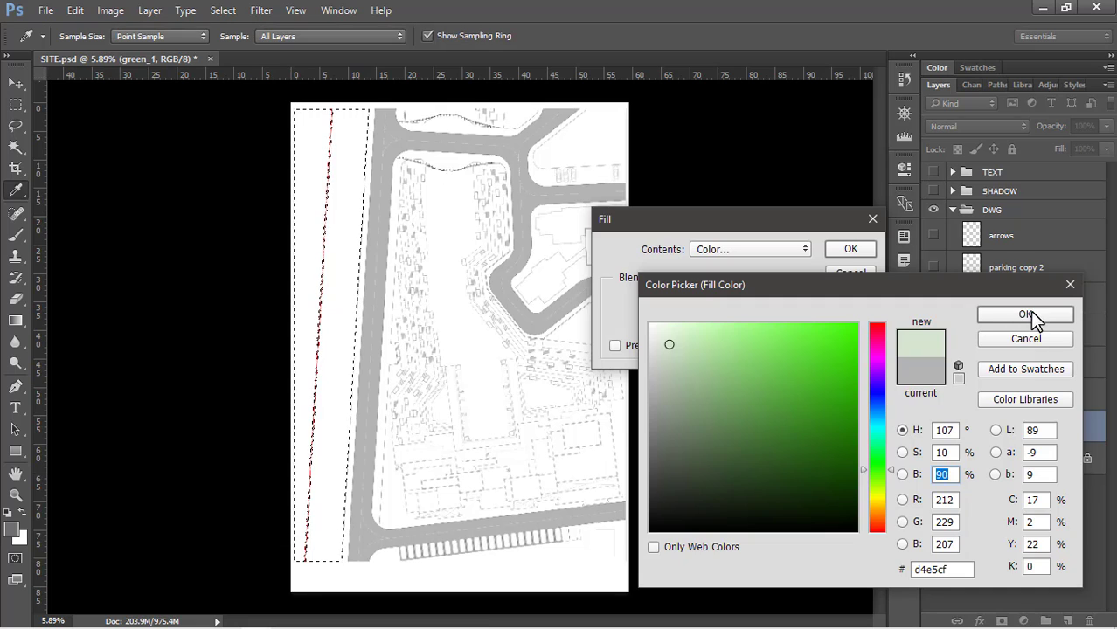
pyautogui.click(1027, 314)
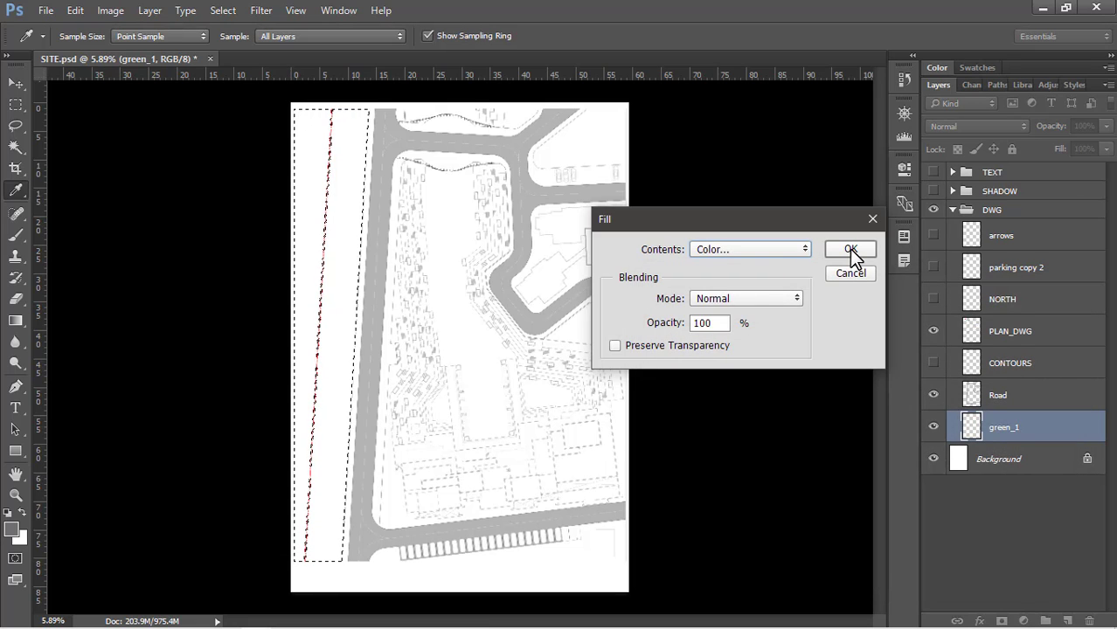
pyautogui.click(848, 250)
pyautogui.press('w')
pyautogui.hotkey('ctrl', 'd')
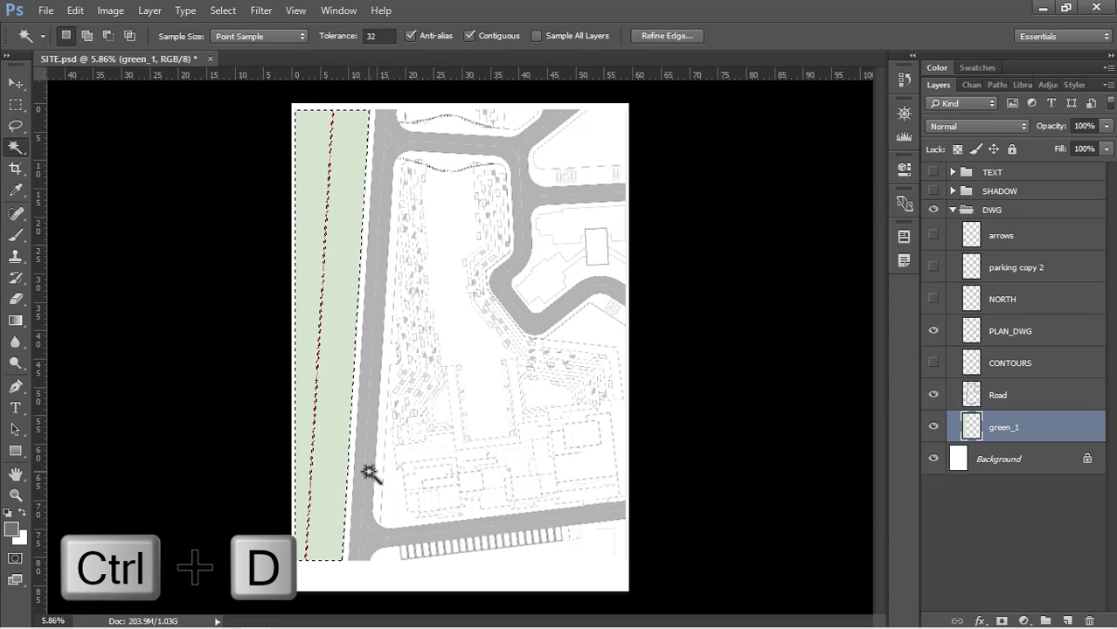
pyautogui.hotkey('ctrl', 'd')
# Outline the part of the green strip on the outer side of the red dash-dot line with the Polygonal Lasso tool
pyautogui.scroll(12, 456, 174)
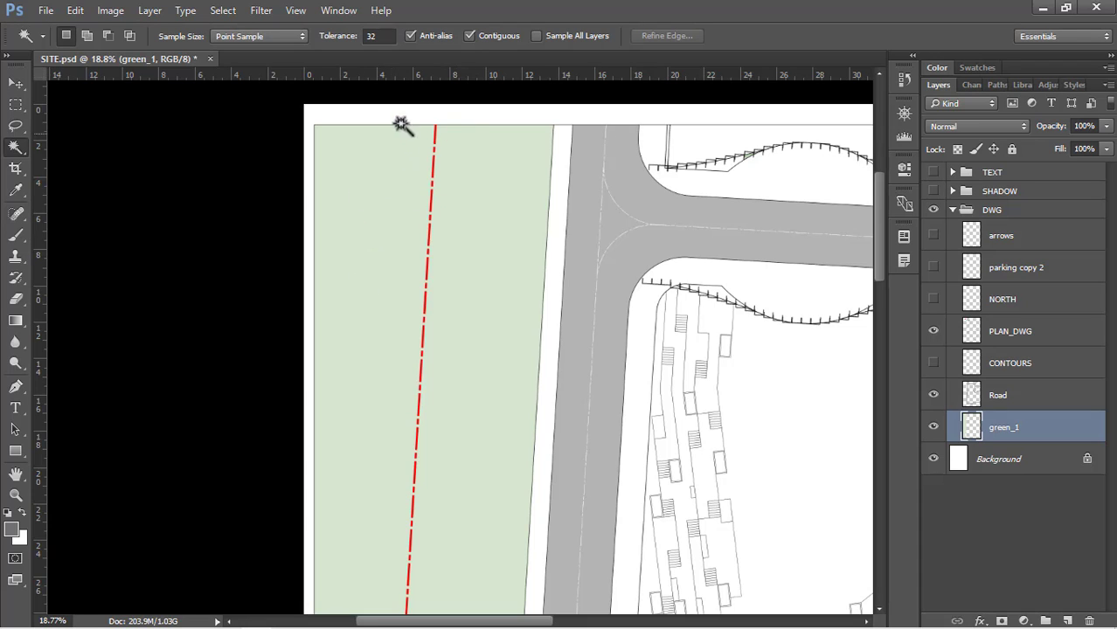
pyautogui.click(15, 125)
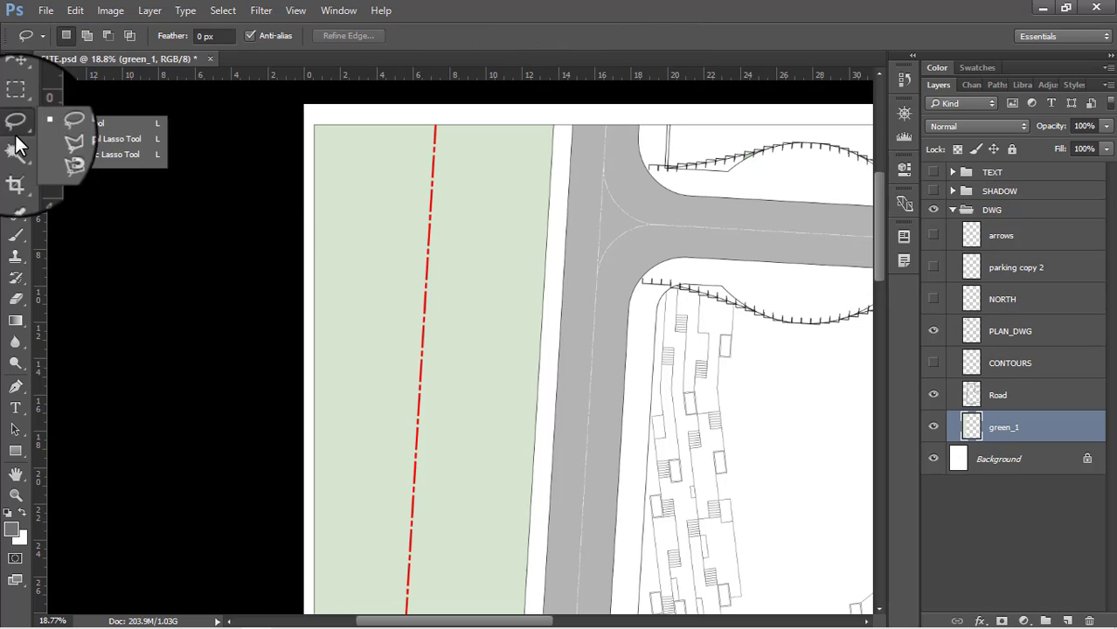
pyautogui.click(104, 140)
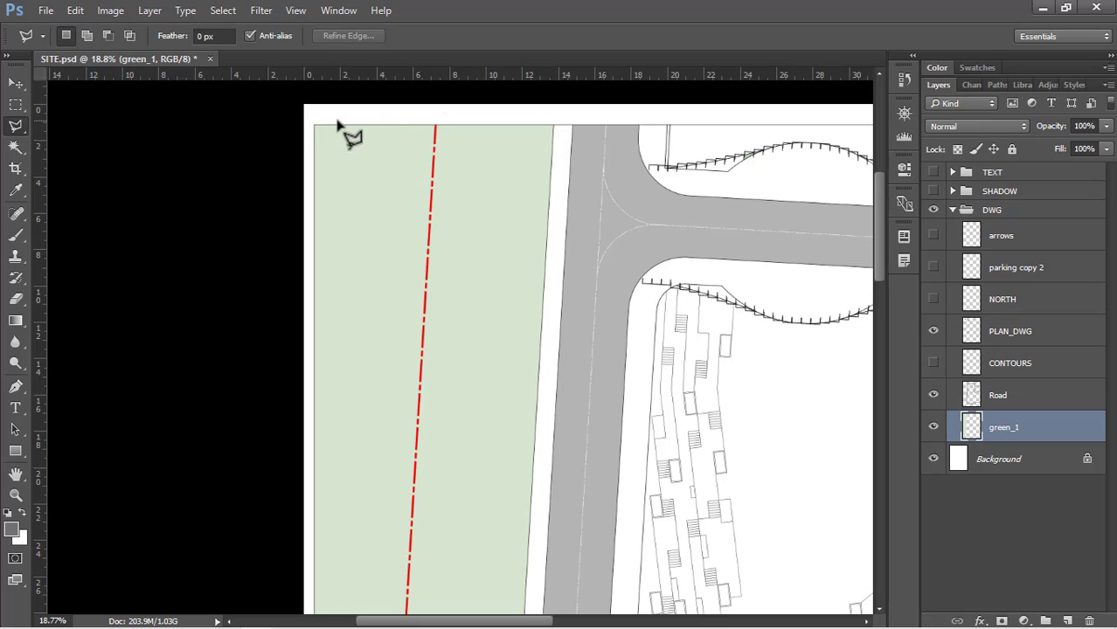
pyautogui.click(308, 119)
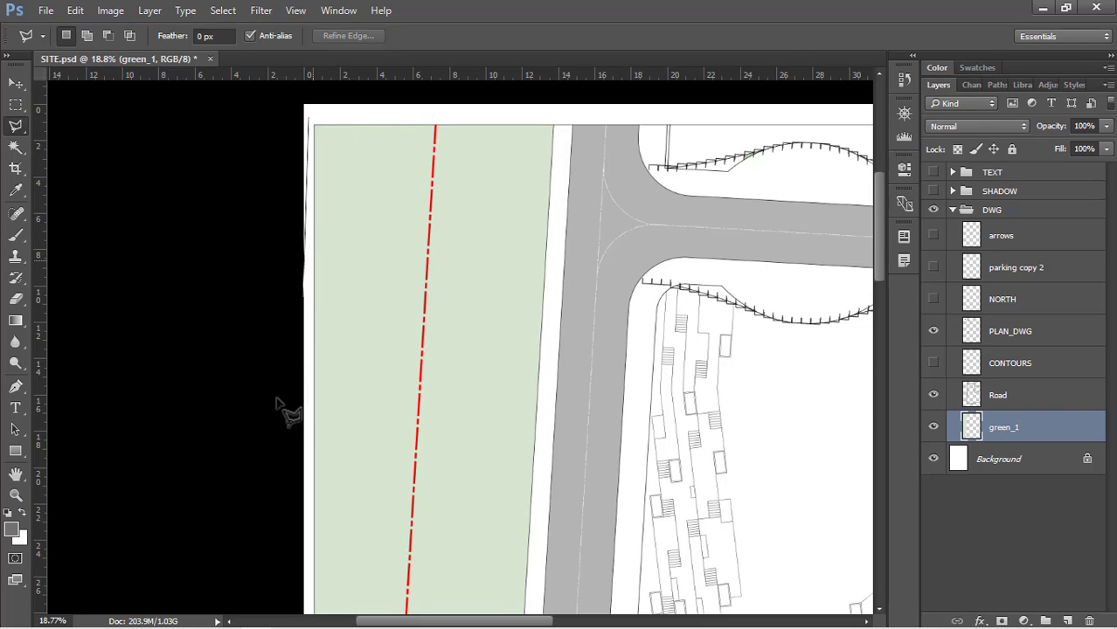
pyautogui.scroll(2, 306, 559)
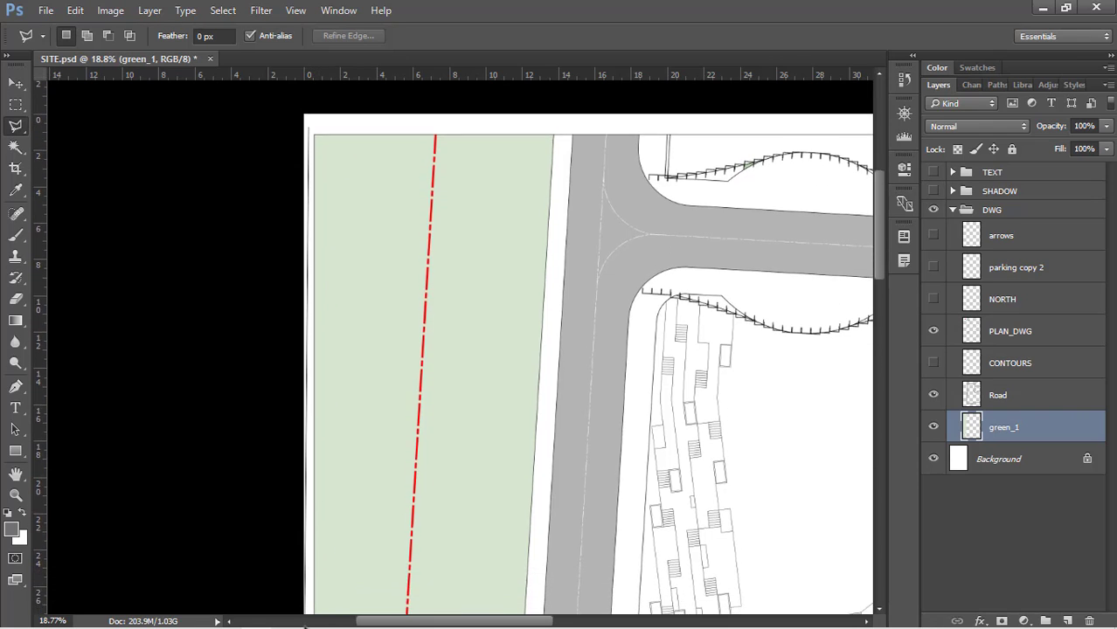
pyautogui.scroll(3, 248, 618)
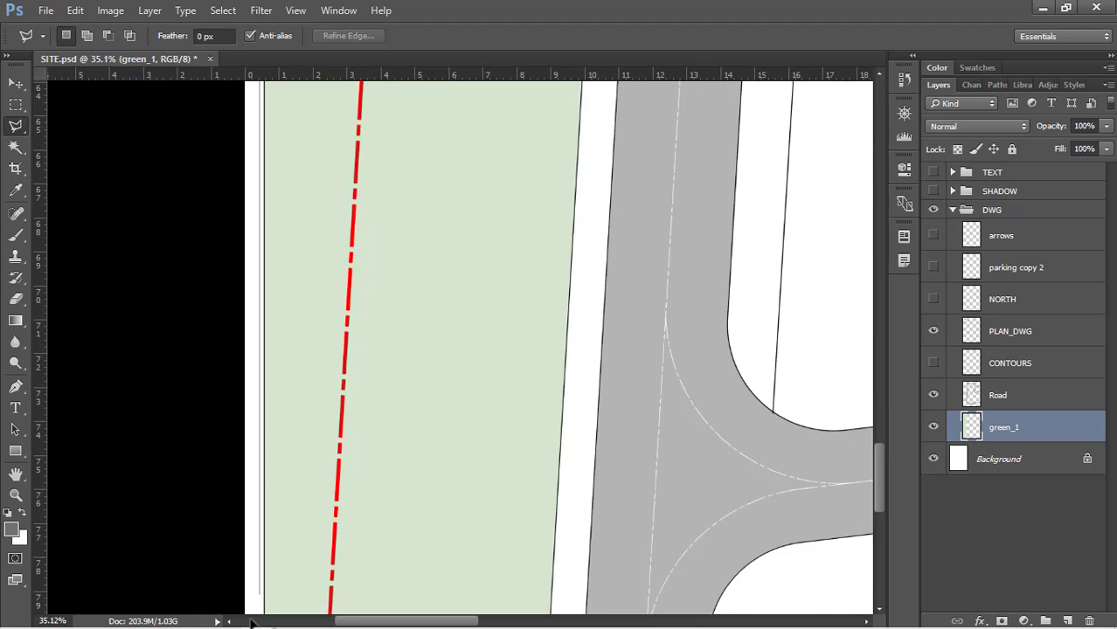
pyautogui.click(259, 530)
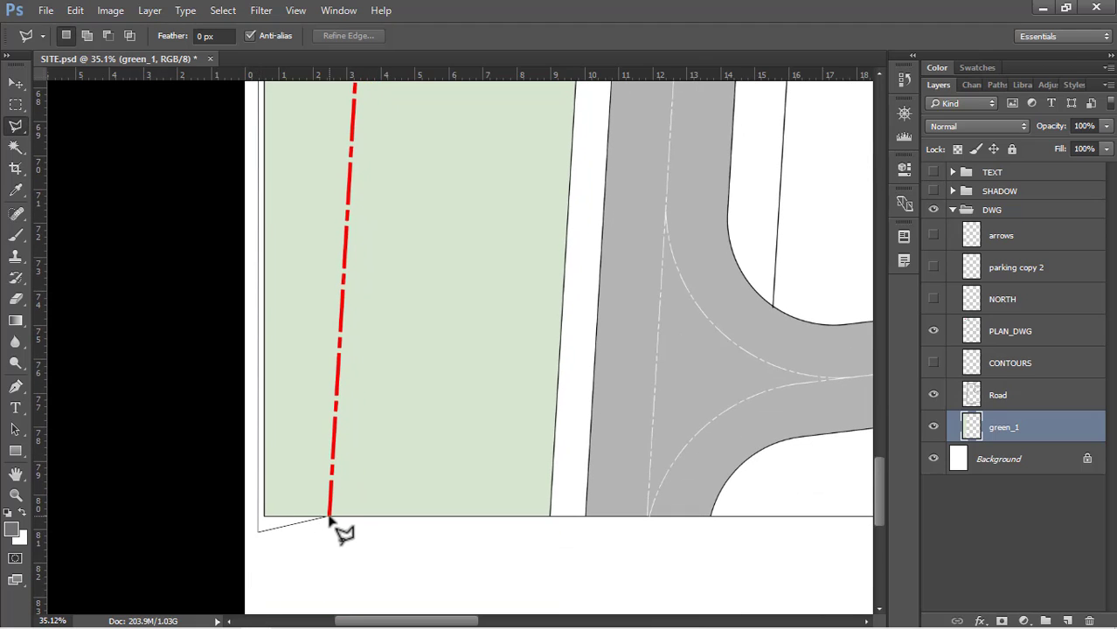
pyautogui.click(329, 517)
pyautogui.scroll(15, 349, 473)
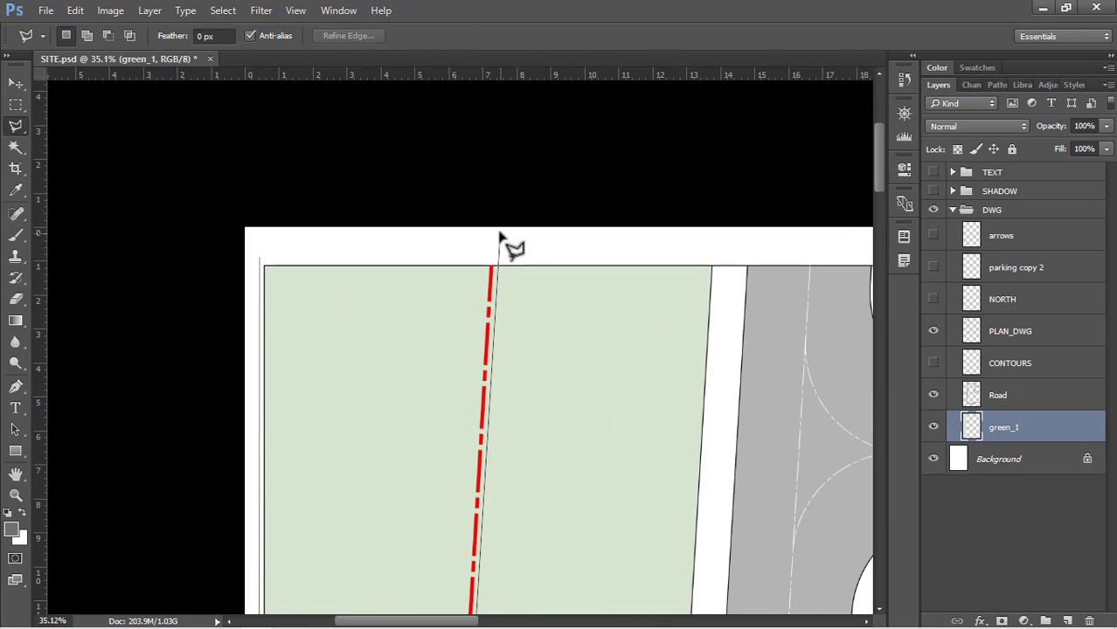
pyautogui.click(493, 233)
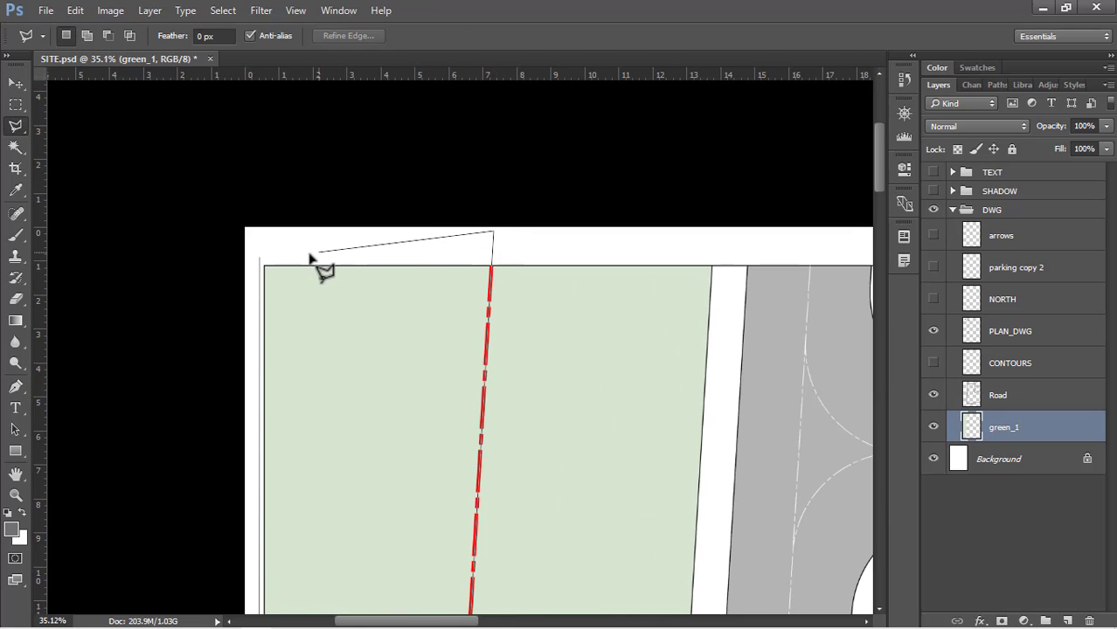
pyautogui.click(259, 260)
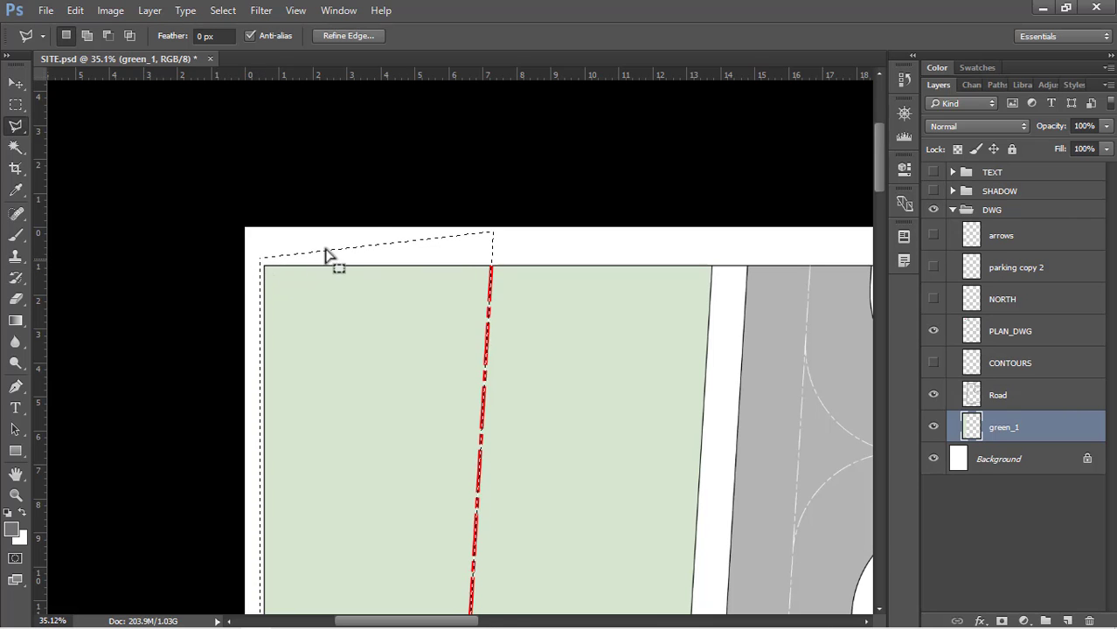
# Delete the outlined green fill beyond the red dash-dot line from green_1 and deselect
pyautogui.scroll(-5, 399, 175)
pyautogui.scroll(-1, 302, 251)
pyautogui.press('Delete')
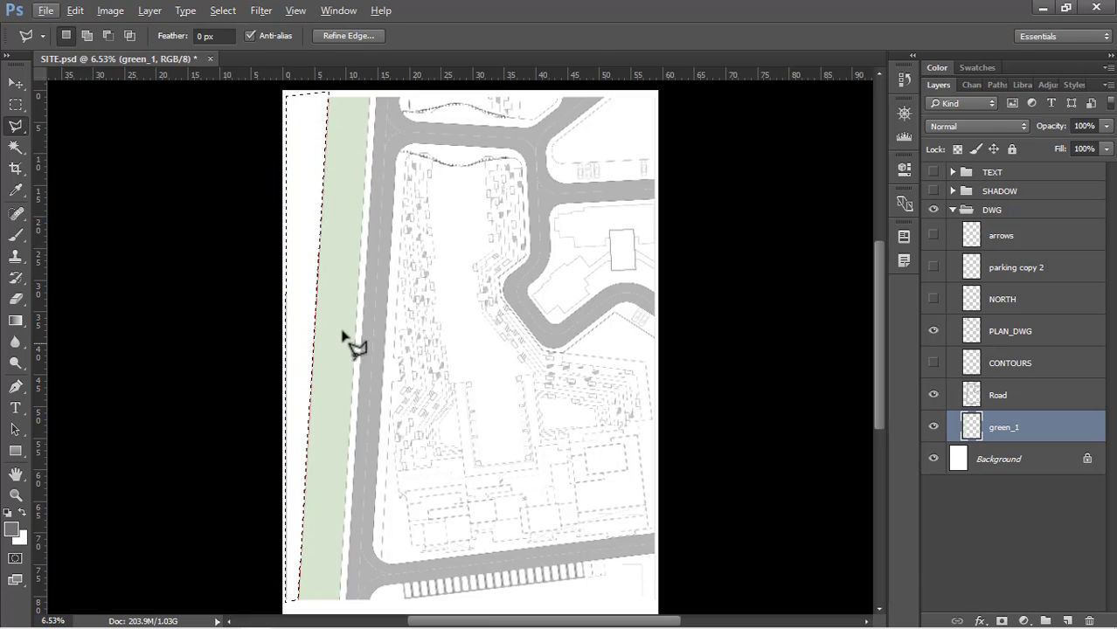
pyautogui.hotkey('ctrl', 'd')
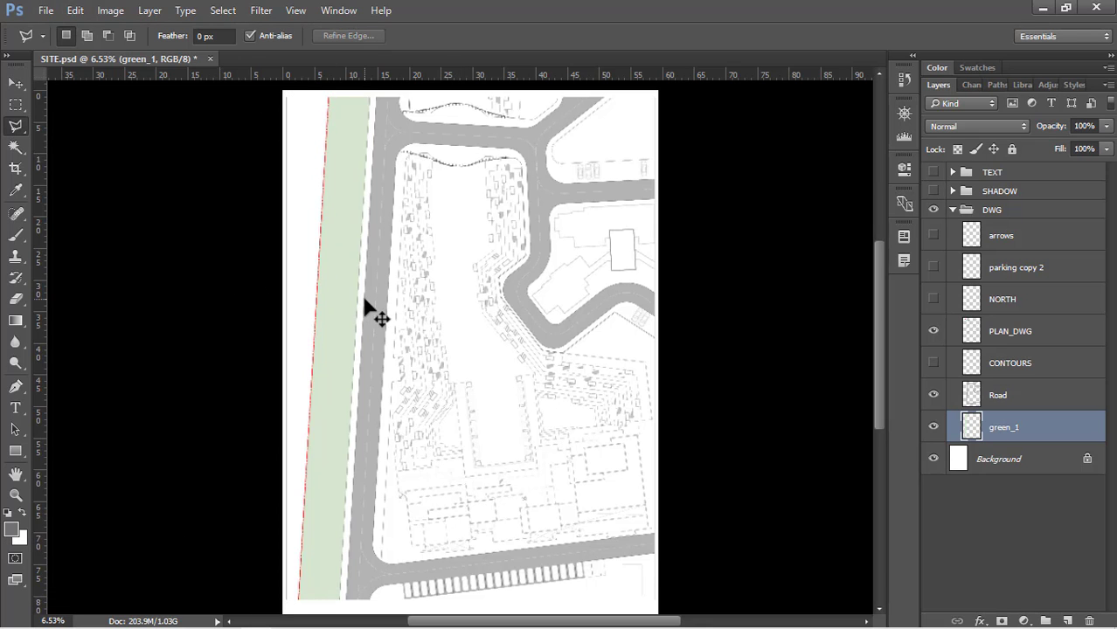
# On PLAN_DWG, select the narrow white strip between the green area and the main road with the Magic Wand tool
pyautogui.scroll(5, 292, 229)
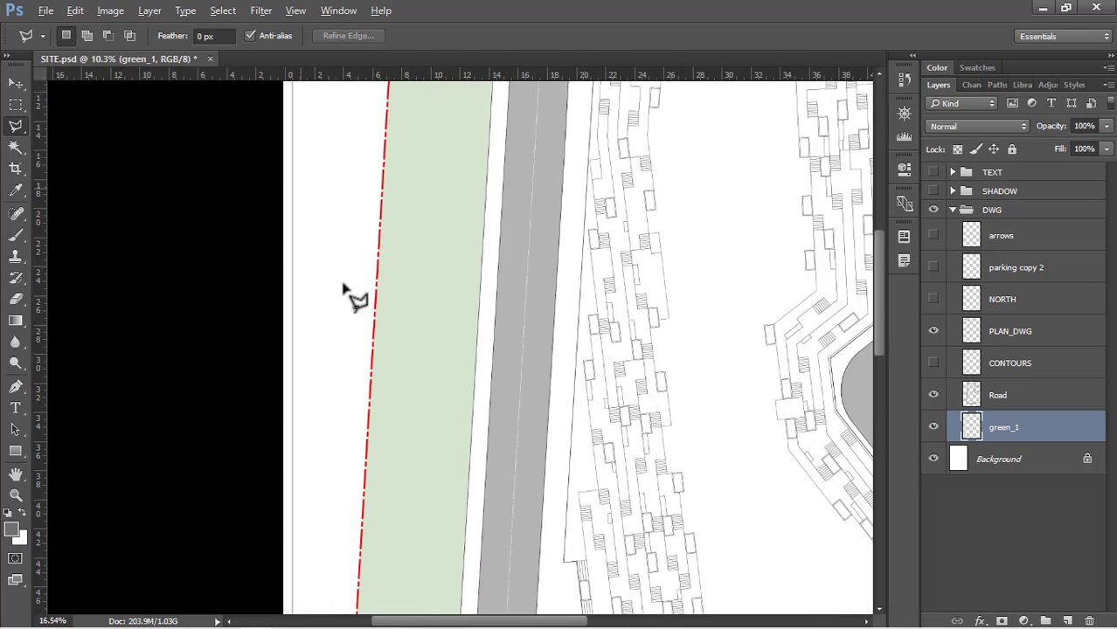
pyautogui.scroll(-3, 360, 251)
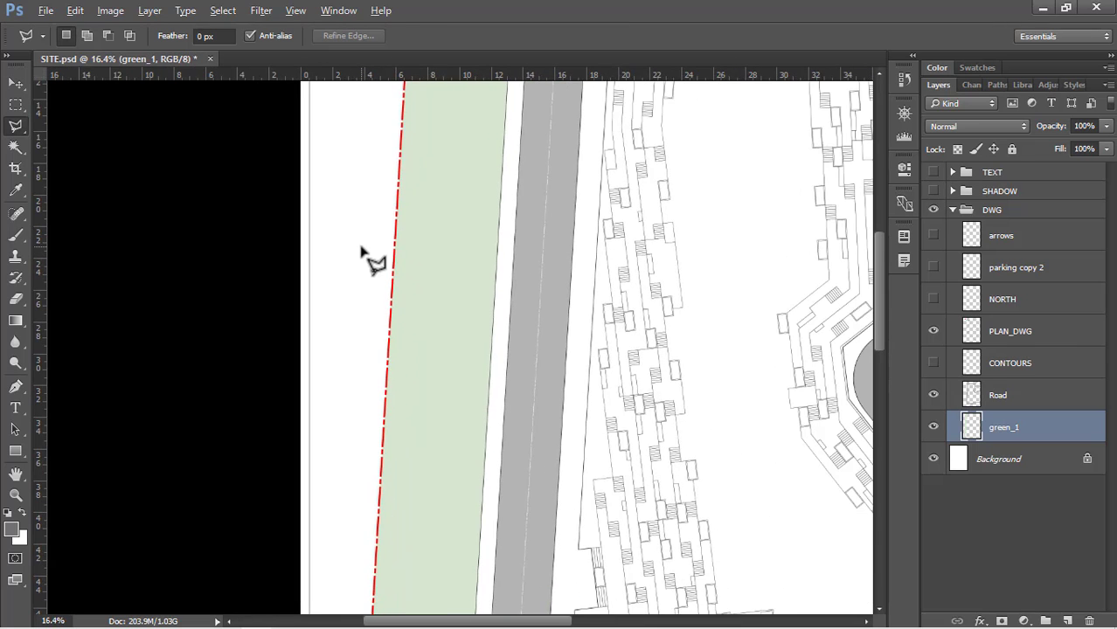
pyautogui.scroll(-2, 360, 252)
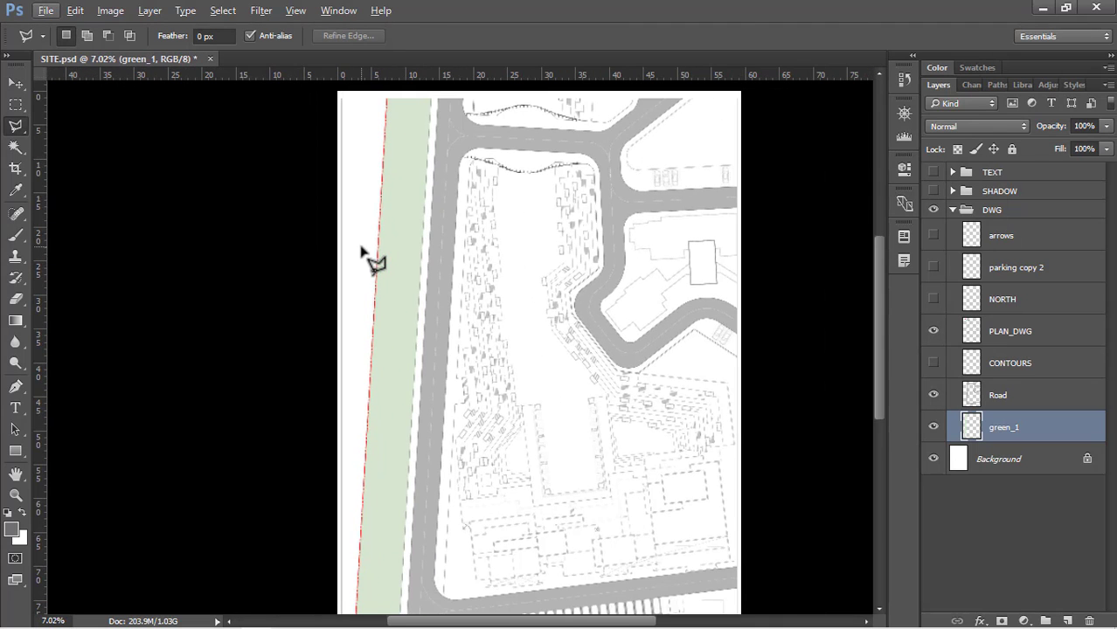
pyautogui.scroll(-1, 360, 252)
pyautogui.press('v')
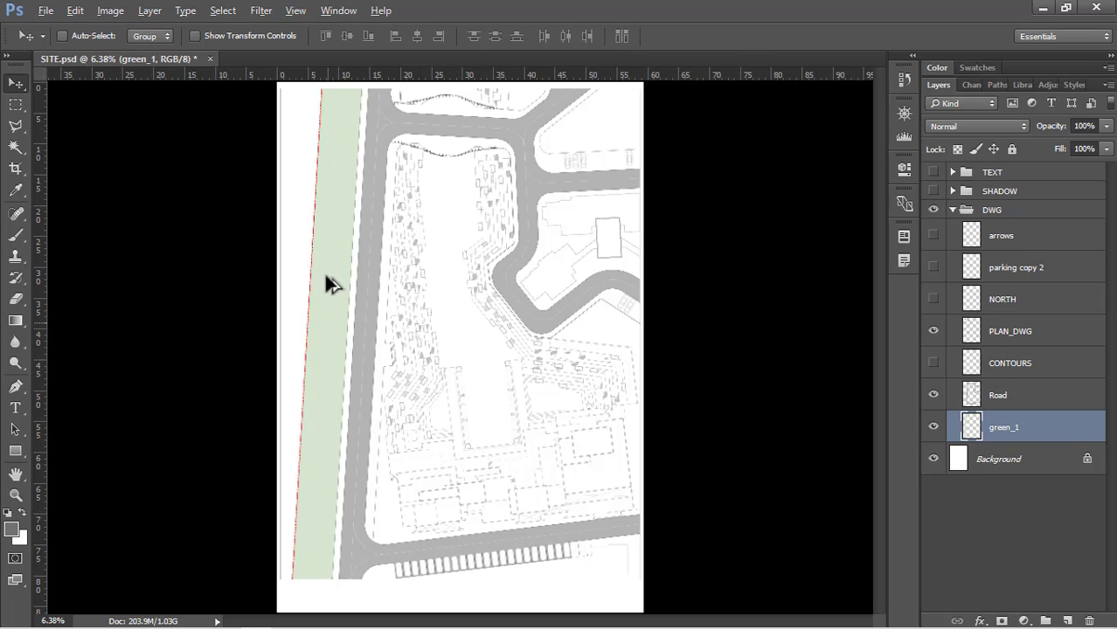
pyautogui.scroll(5, 336, 227)
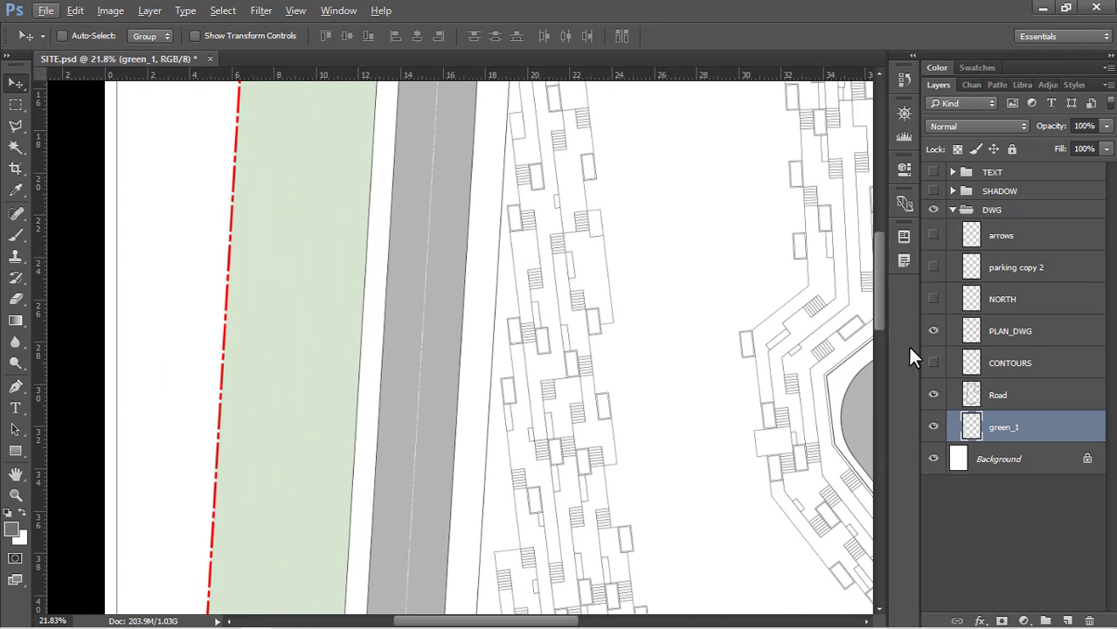
pyautogui.click(1075, 336)
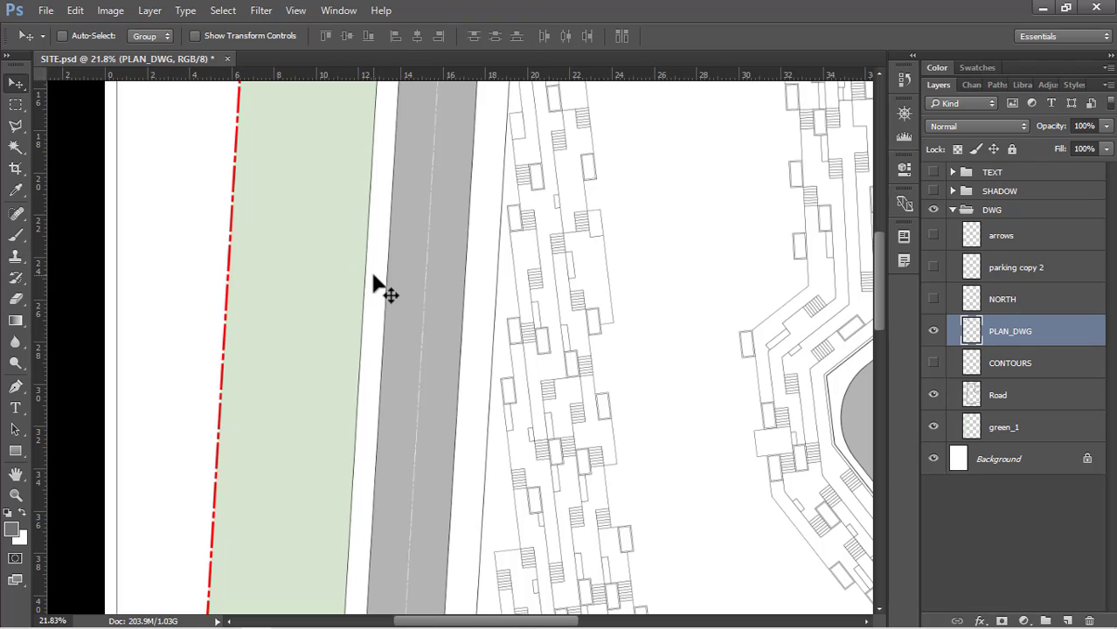
pyautogui.press('w')
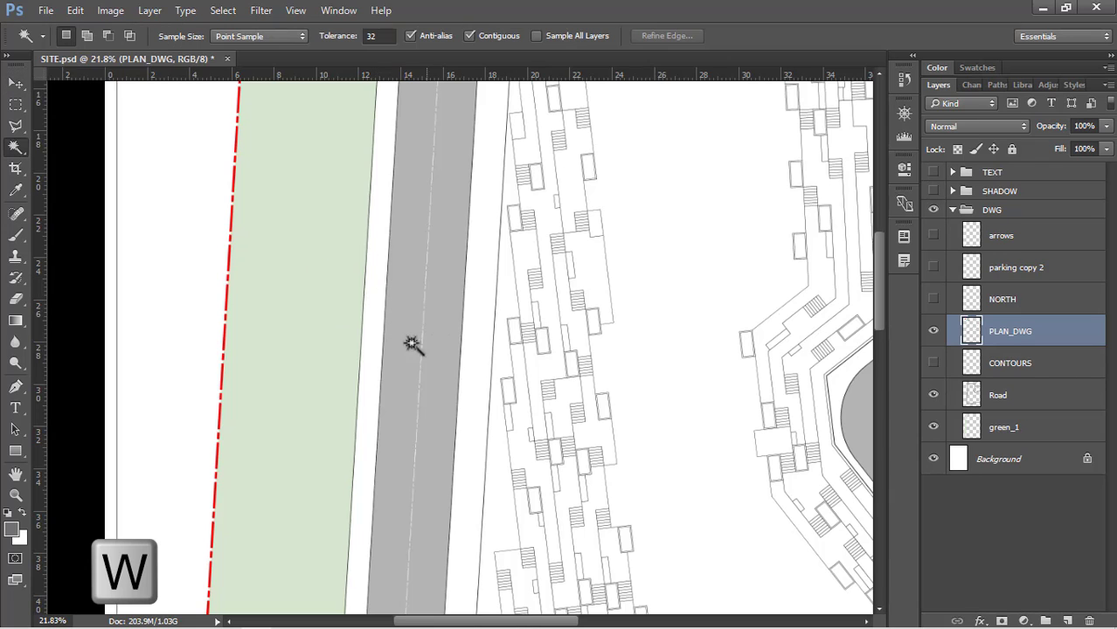
pyautogui.click(371, 270)
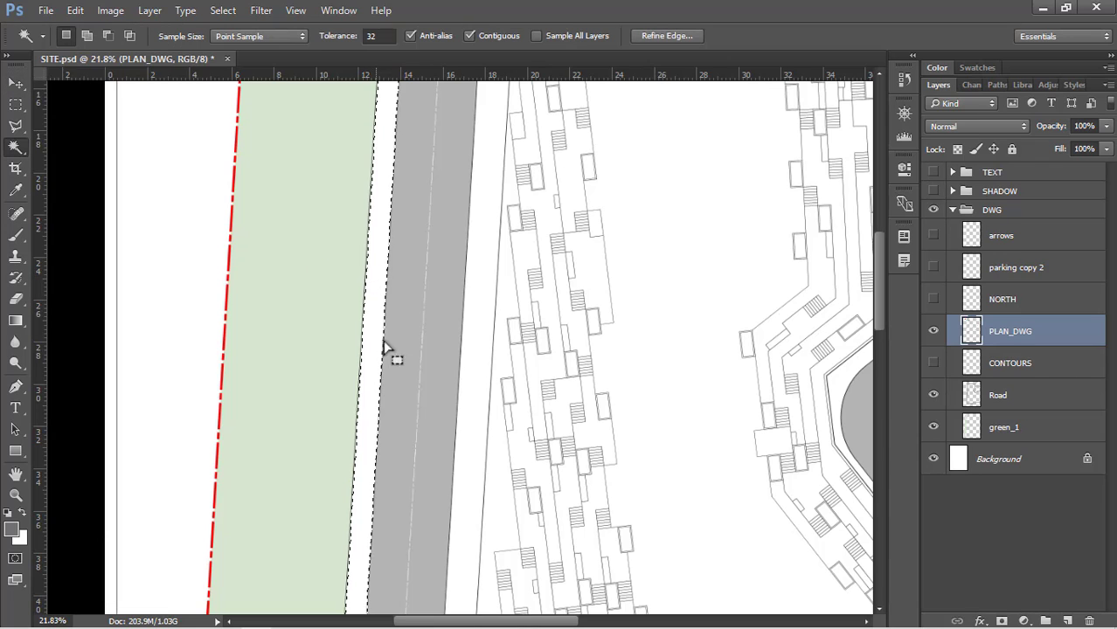
# Add the white pavement band bordering the central block, across the main road, to the selection
pyautogui.scroll(-3, 342, 450)
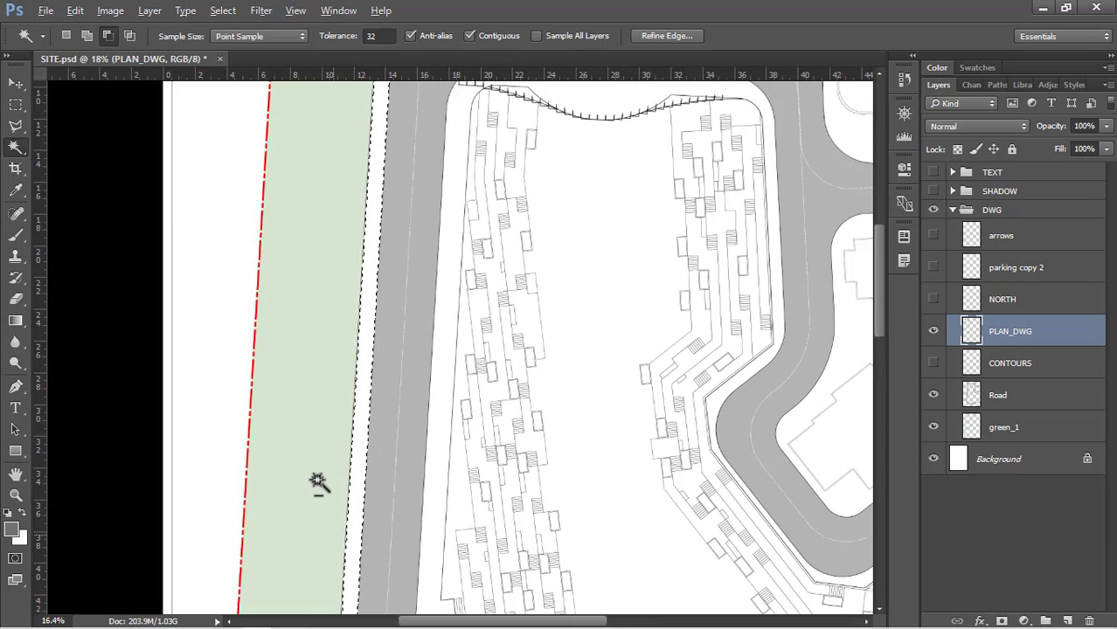
pyautogui.scroll(3, 443, 221)
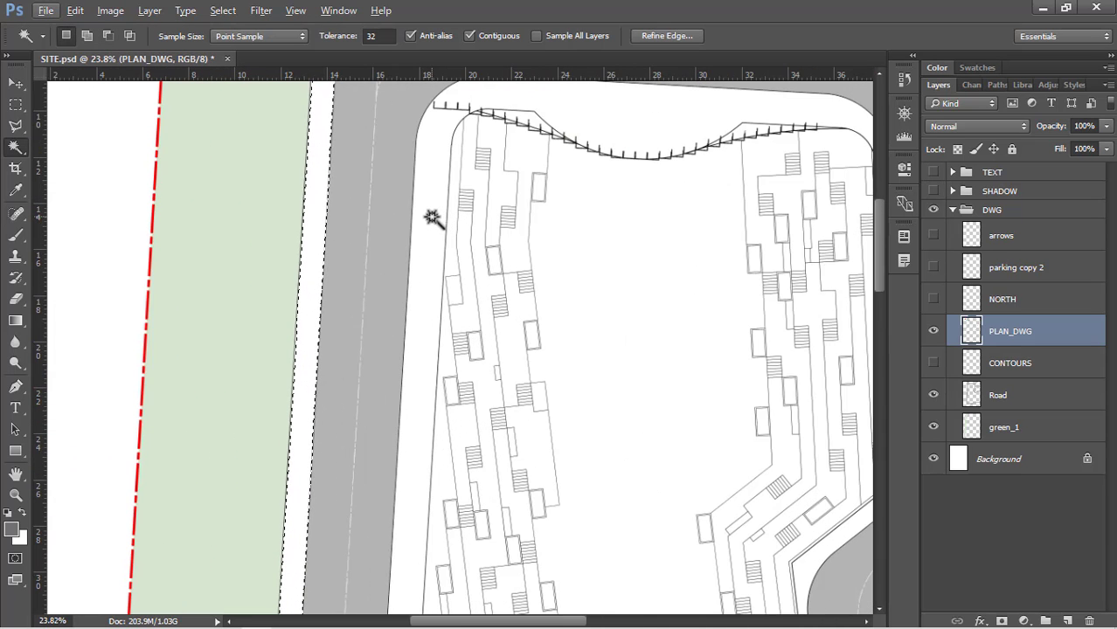
pyautogui.press('shift')
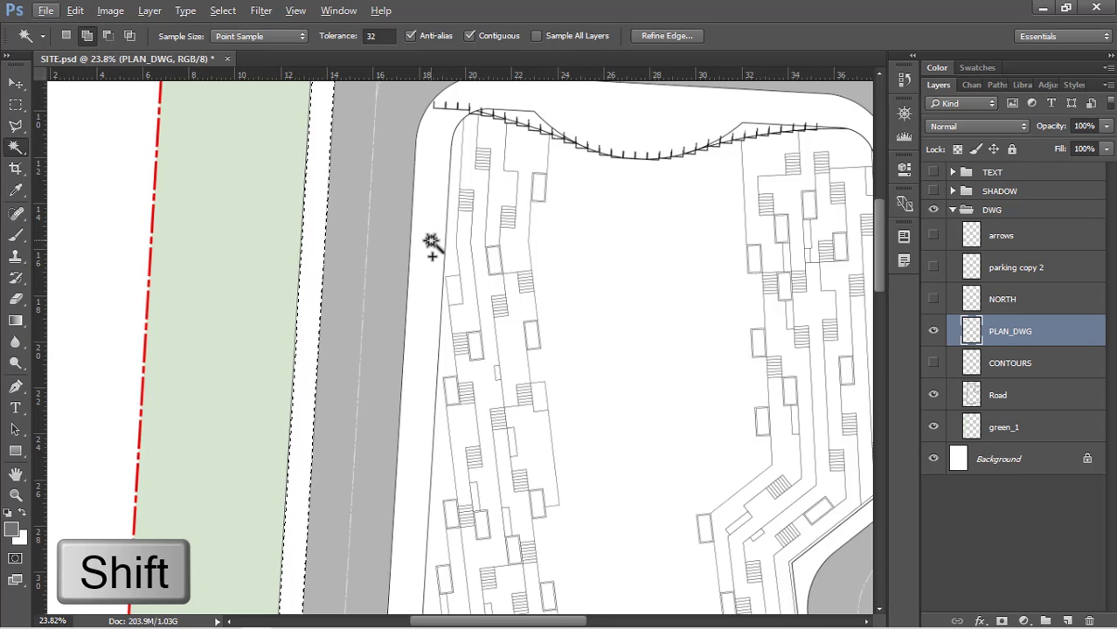
pyautogui.keyDown('shift'); pyautogui.click(432, 245); pyautogui.keyUp('shift')
pyautogui.scroll(-2, 301, 270)
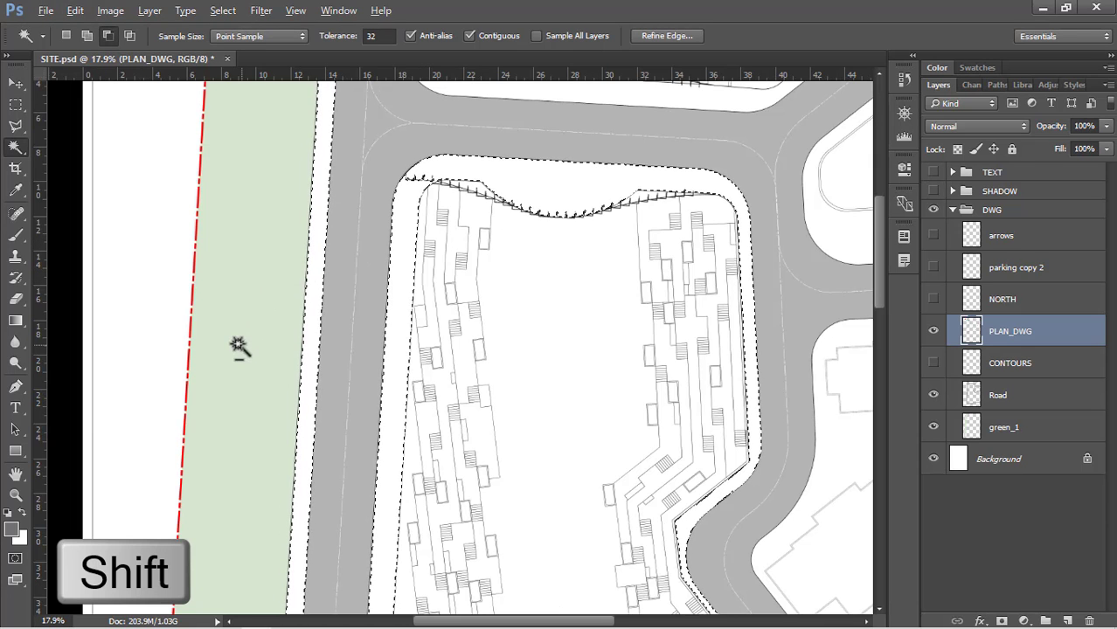
# Add the pavement band along the upper block, across the side road from the central block, to the selection
pyautogui.scroll(1, 551, 241)
pyautogui.scroll(-4, 361, 393)
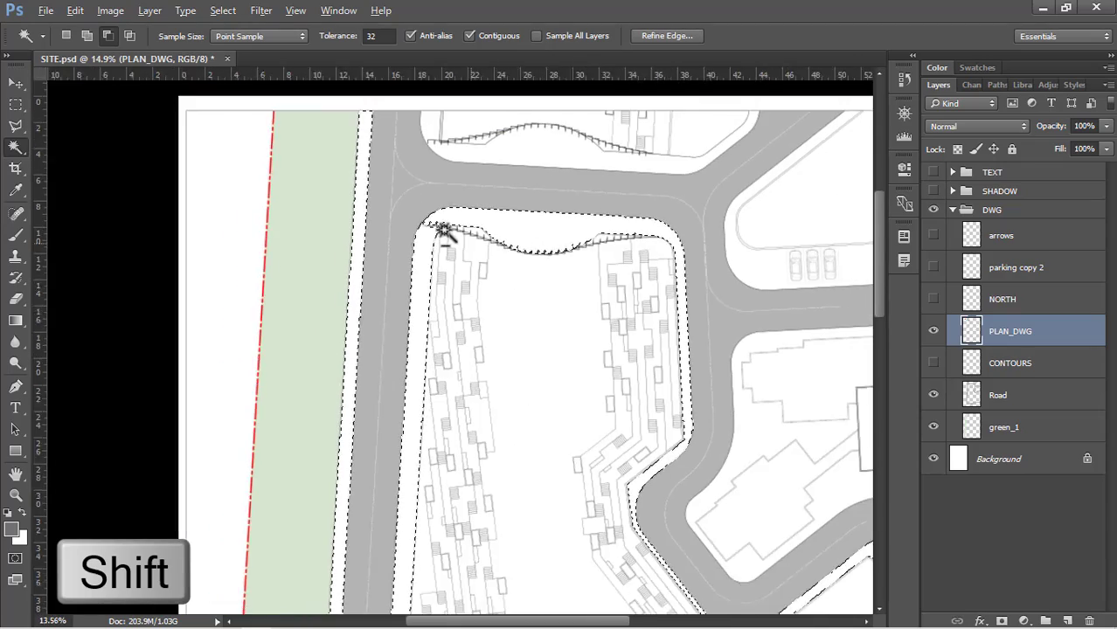
pyautogui.scroll(5, 455, 216)
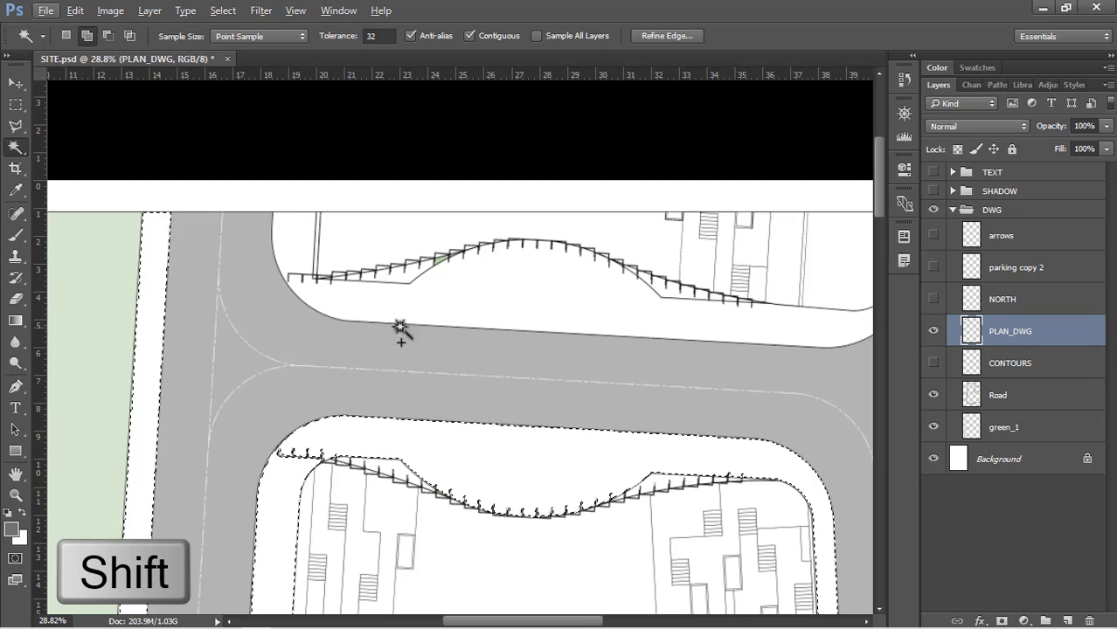
pyautogui.keyDown('shift'); pyautogui.click(467, 287); pyautogui.keyUp('shift')
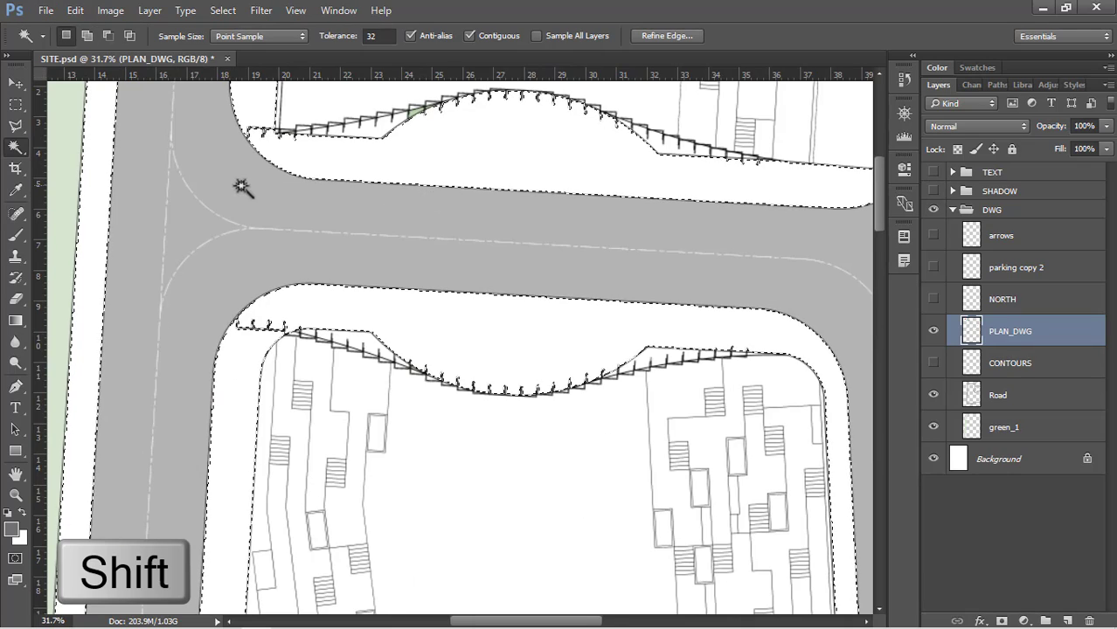
# Add the pavement band around the triangular plot and the white areas around its car parking bays to the selection
pyautogui.scroll(-4, 226, 233)
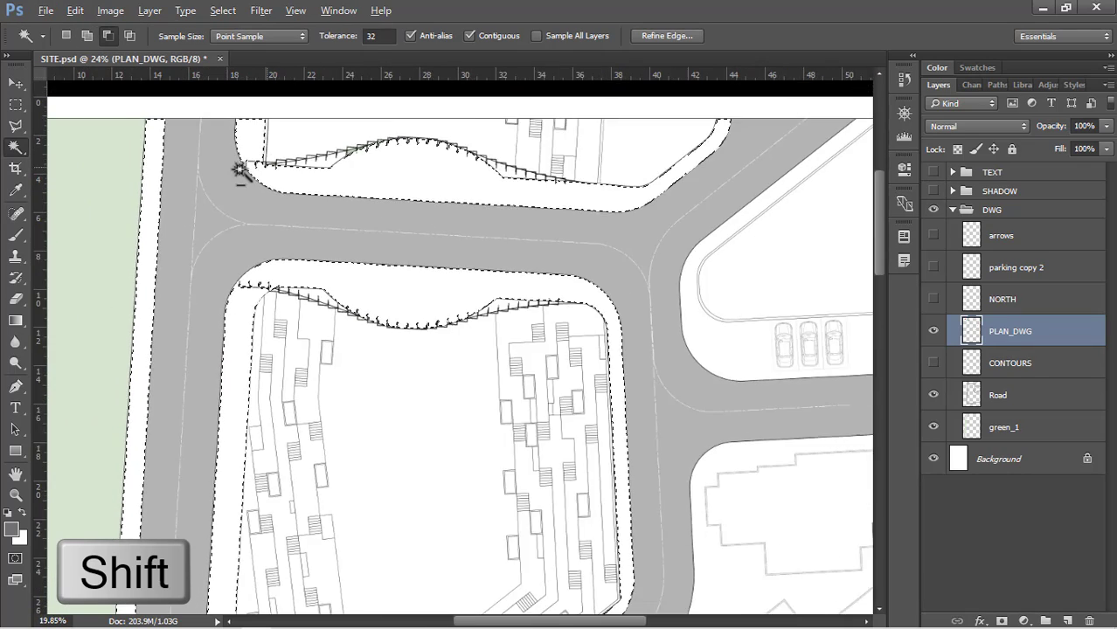
pyautogui.scroll(3, 611, 161)
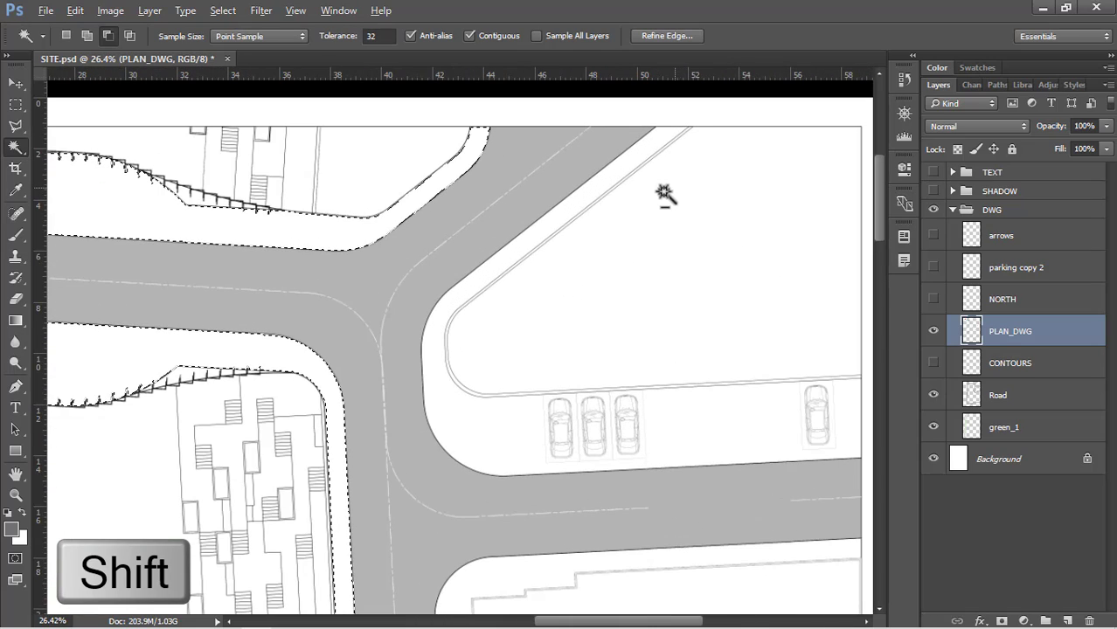
pyautogui.keyDown('shift'); pyautogui.click(525, 241); pyautogui.keyUp('shift')
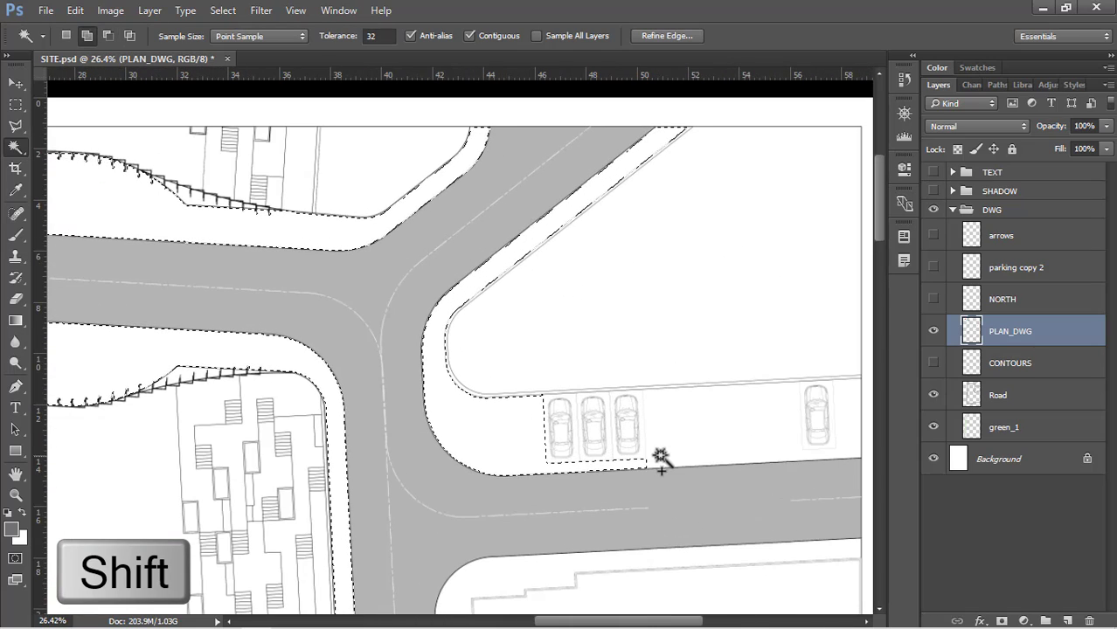
pyautogui.scroll(4, 267, 391)
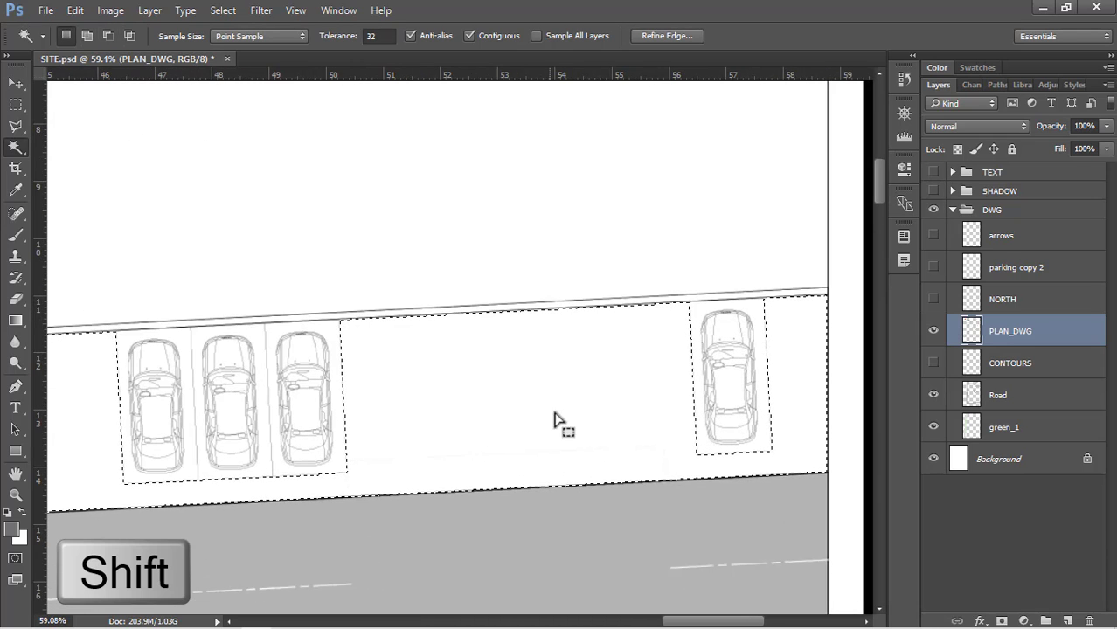
# Create a new layer for the selected pavements, place it between green_1 and Background, and name it pathway
pyautogui.scroll(-5, 591, 242)
pyautogui.scroll(-4, 607, 173)
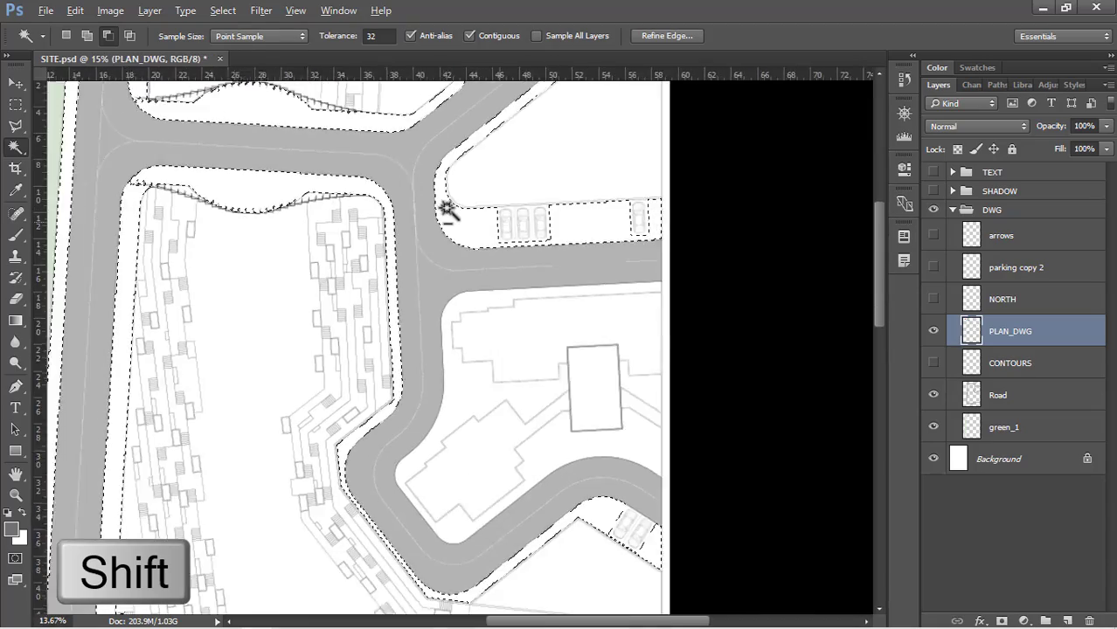
pyautogui.scroll(2, 589, 557)
pyautogui.scroll(4, 612, 559)
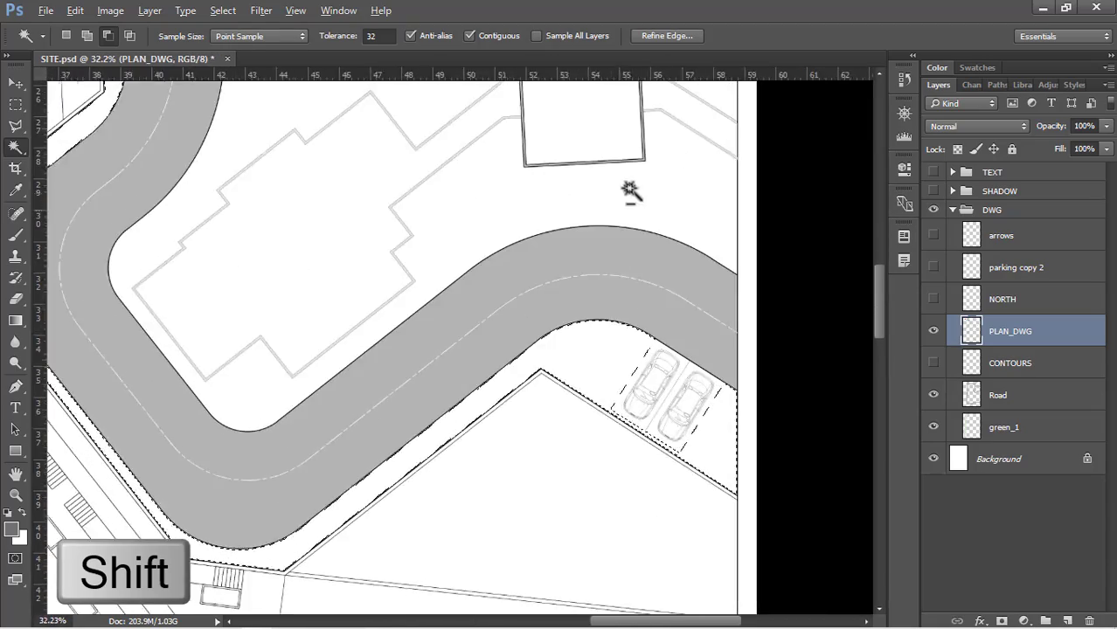
pyautogui.scroll(-3, 651, 229)
pyautogui.scroll(-3, 590, 368)
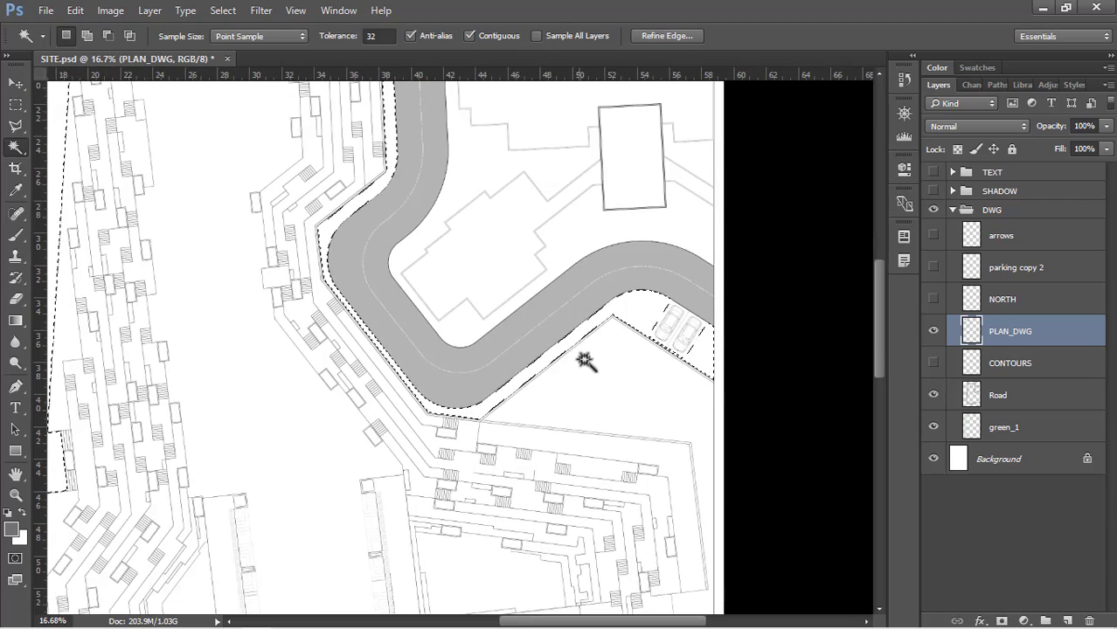
pyautogui.scroll(-4, 594, 414)
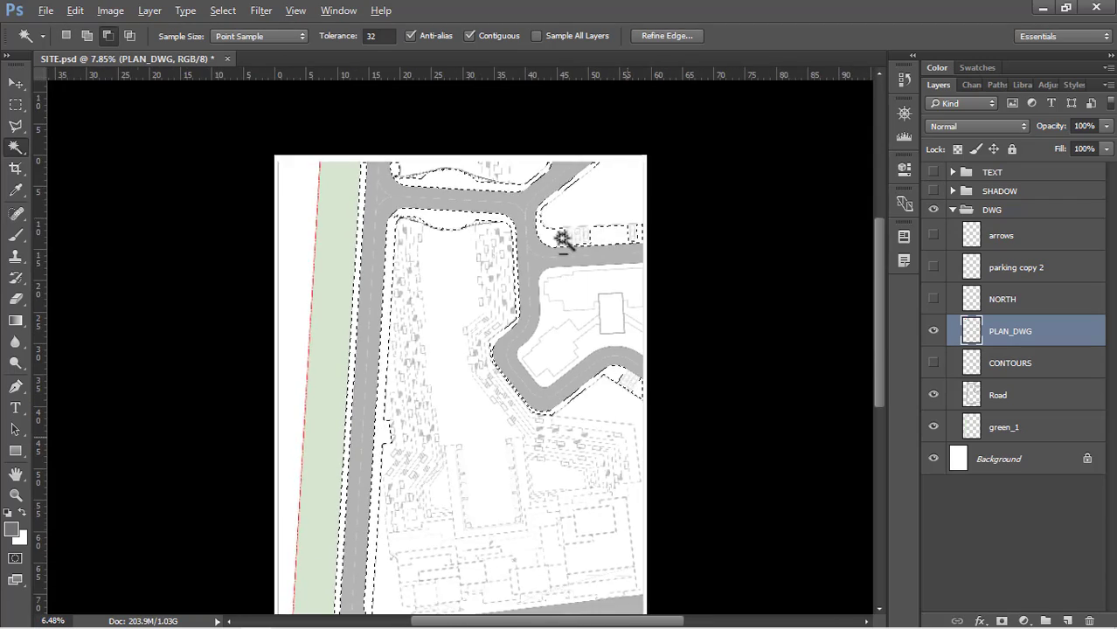
pyautogui.click(1045, 621)
pyautogui.moveTo(1037, 331); pyautogui.dragTo(1023, 474)
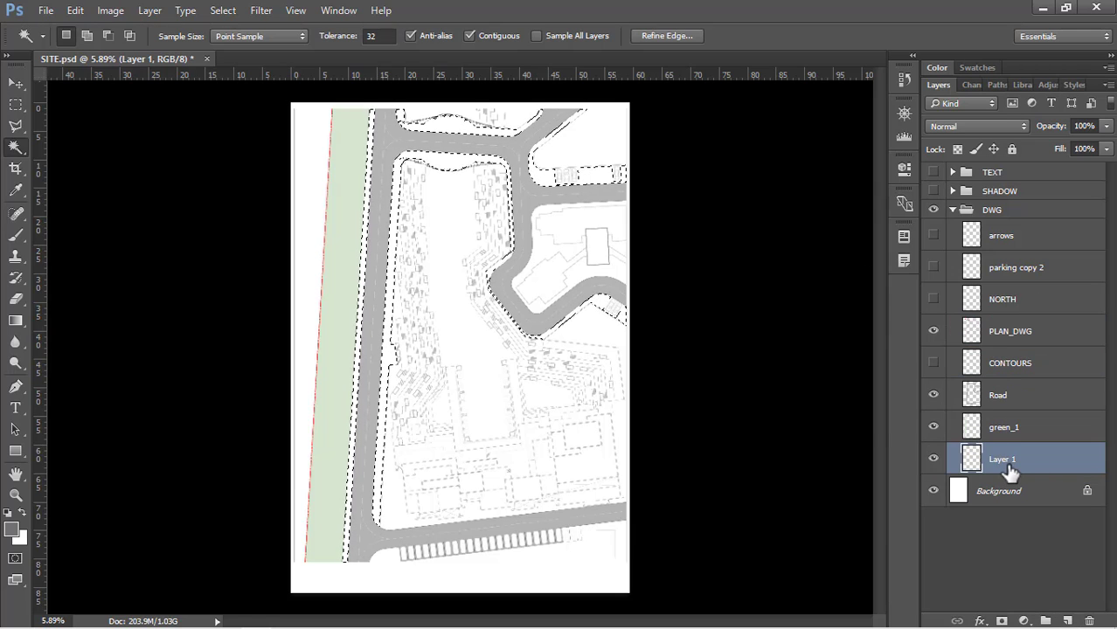
pyautogui.doubleClick(1005, 460)
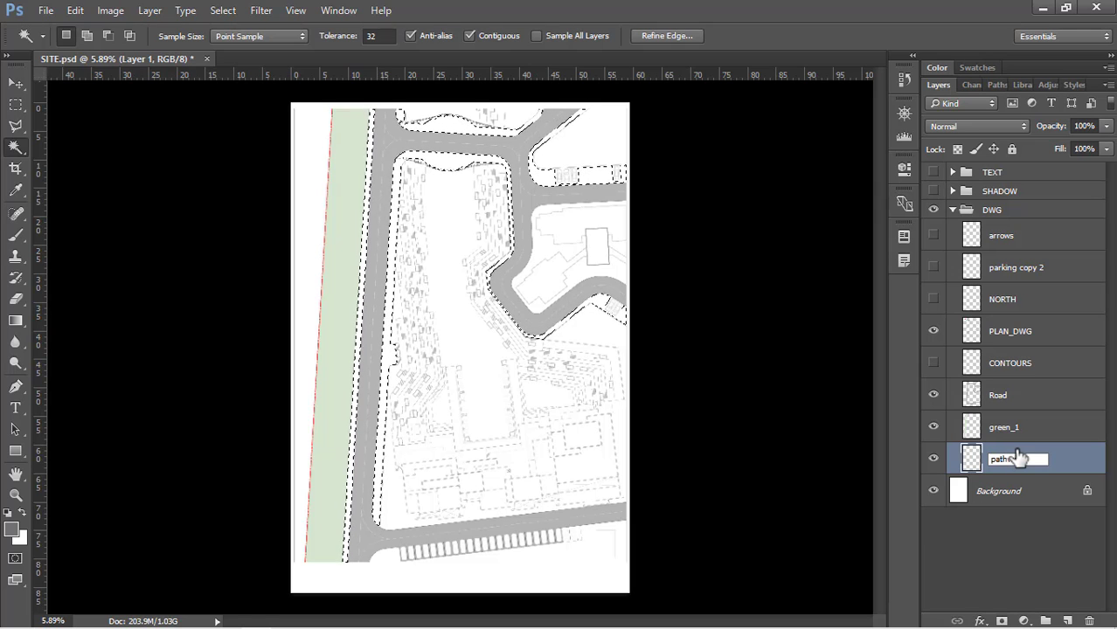
pyautogui.write('pathway')
pyautogui.press('Return')
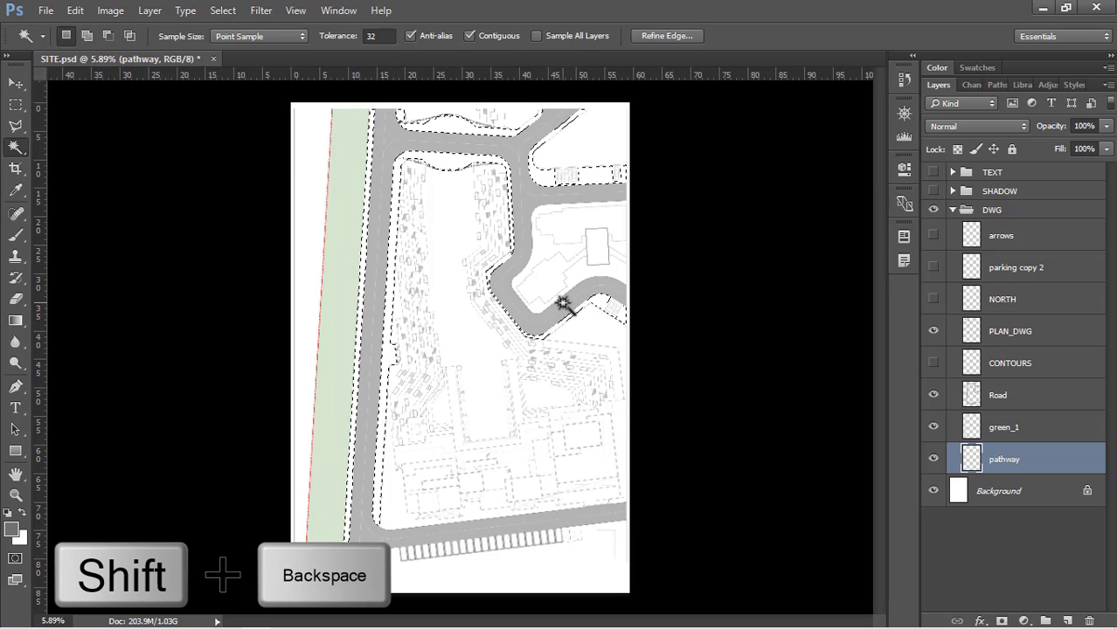
# Fill the selected pavements on the pathway layer with a solid beige of hue 28°, saturation 7% and brightness 92%
pyautogui.hotkey('shift', 'BackSpace')
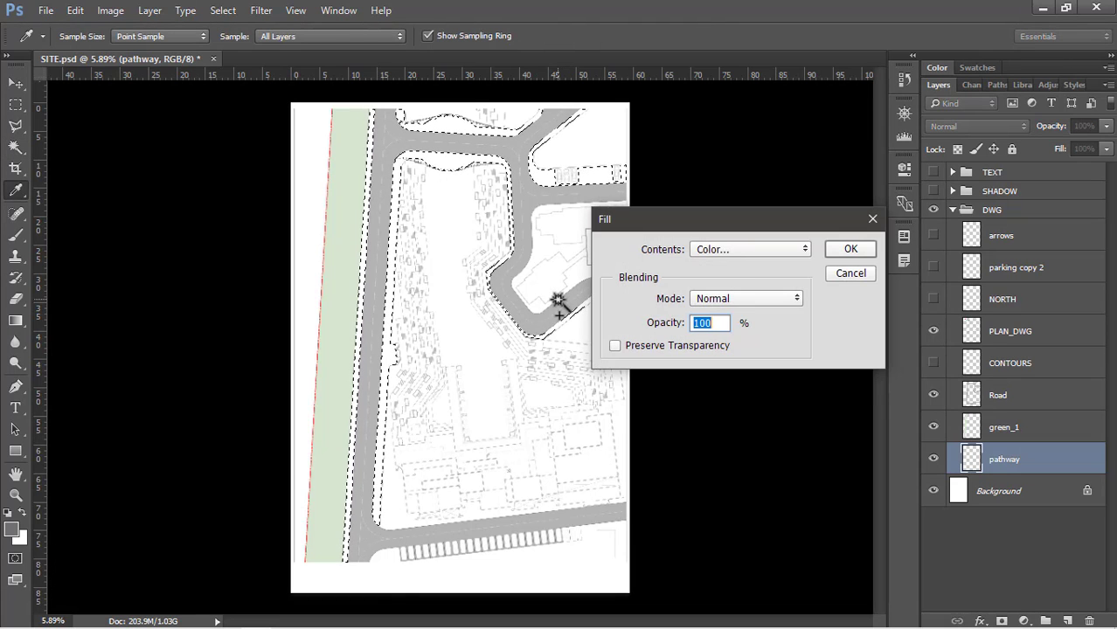
pyautogui.click(744, 252)
pyautogui.click(744, 252)
pyautogui.press('Tab')
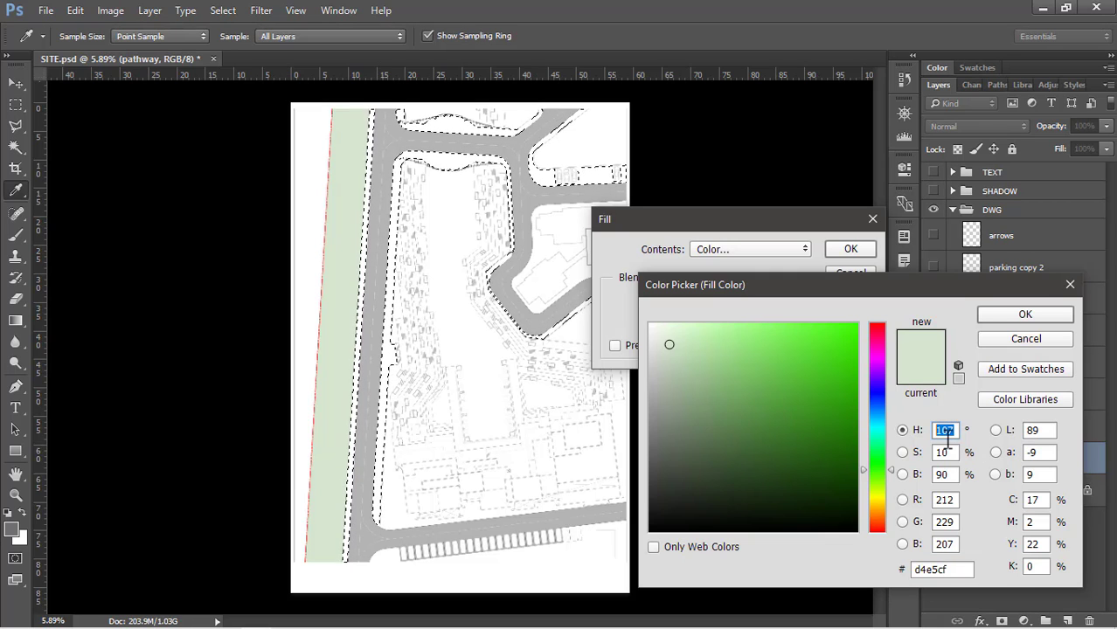
pyautogui.write('28')
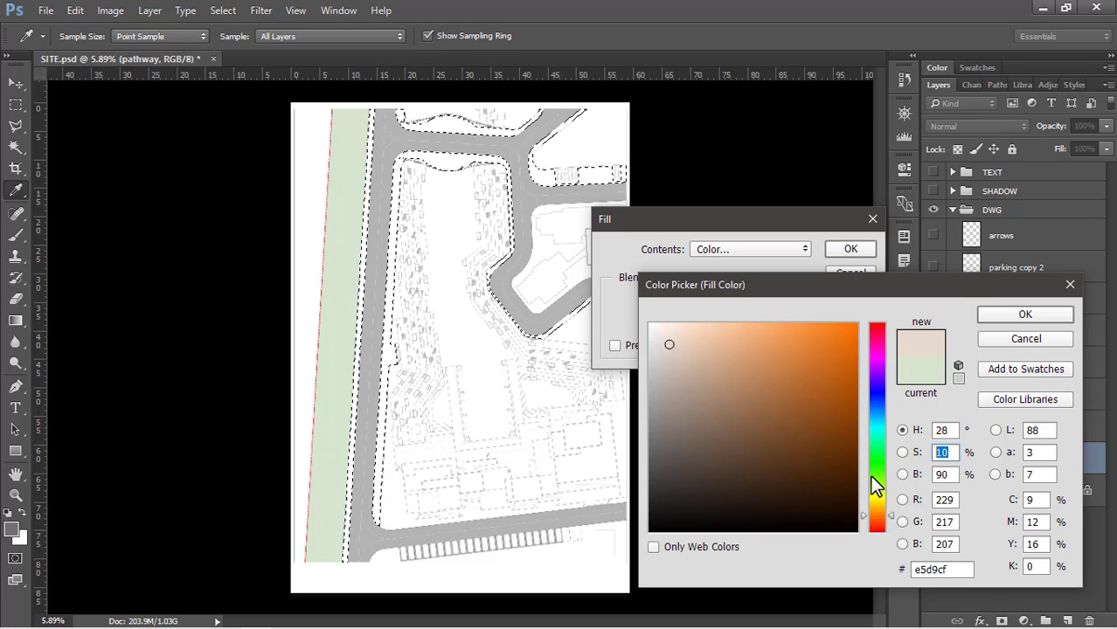
pyautogui.write('7')
pyautogui.press('Tab')
pyautogui.write('921')
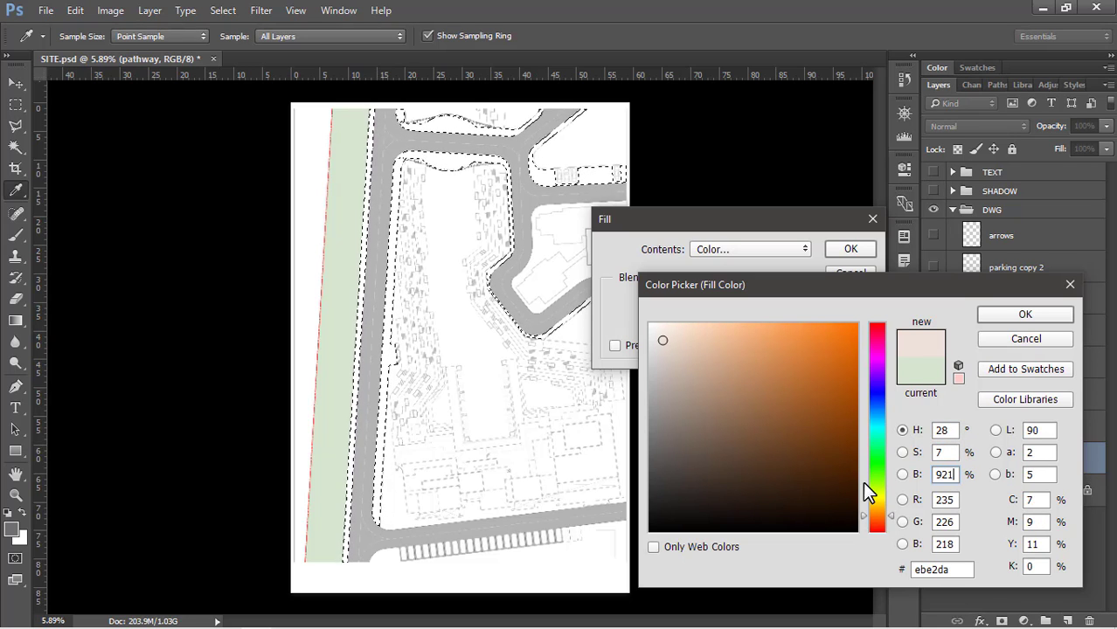
pyautogui.click(1027, 317)
pyautogui.click(867, 248)
# Check the pavement fill along the blocks and parking bays, and clear the selection
pyautogui.press('w')
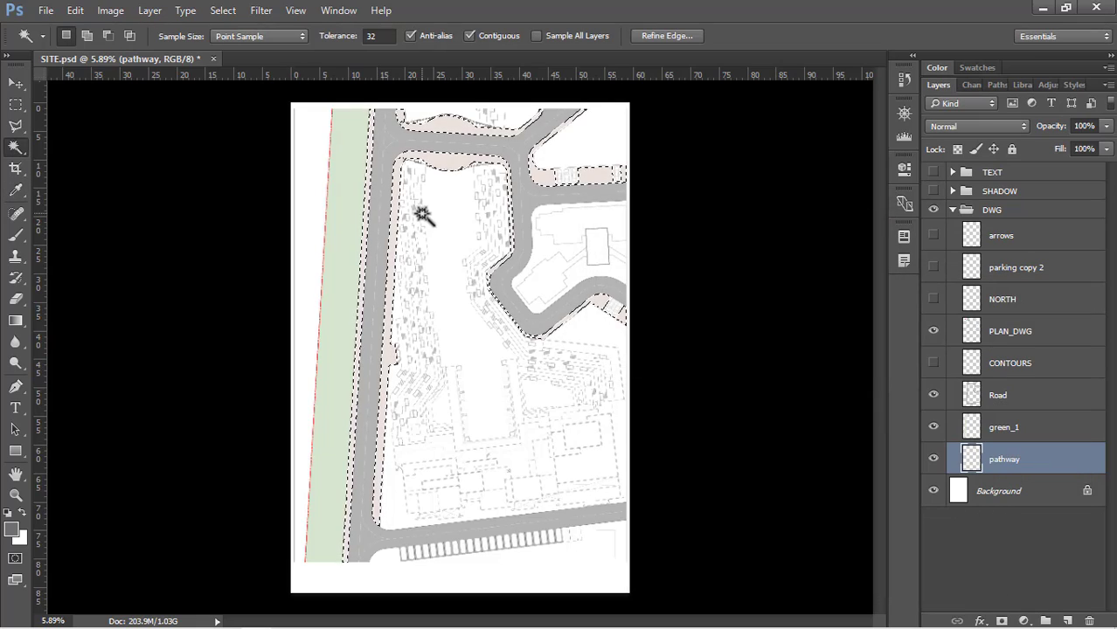
pyautogui.scroll(8, 409, 172)
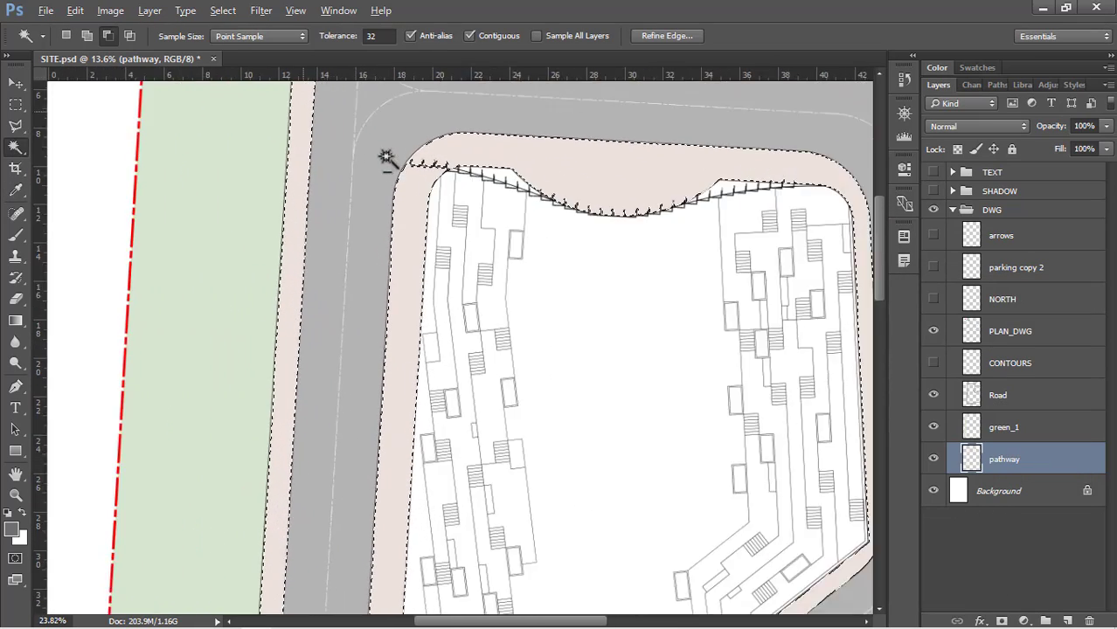
pyautogui.scroll(-5, 323, 214)
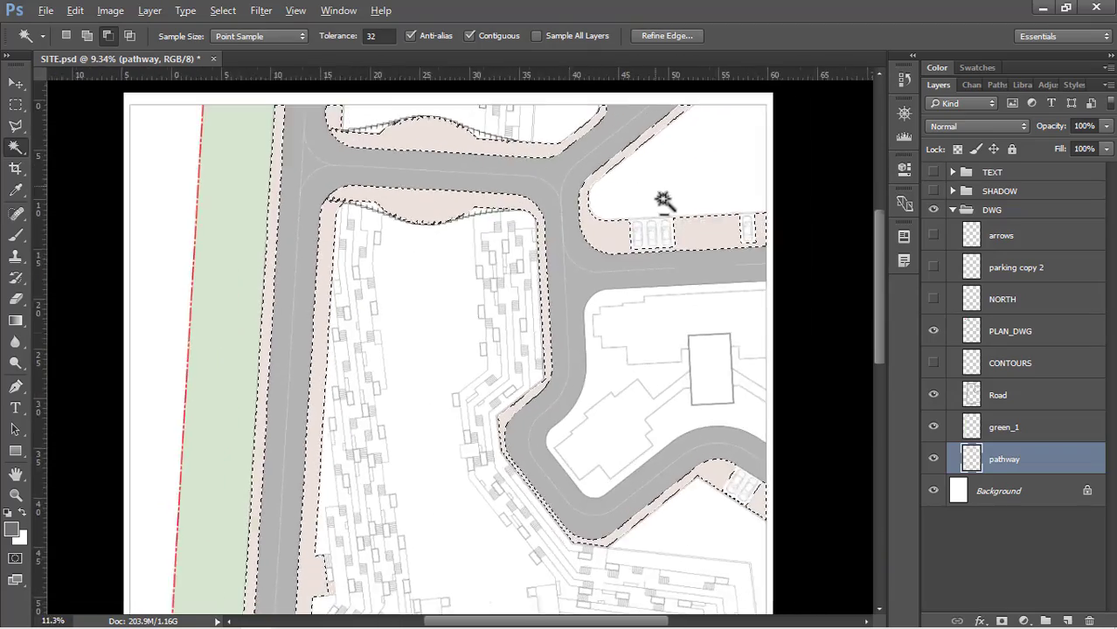
pyautogui.scroll(2, 592, 241)
pyautogui.scroll(-3, 527, 177)
pyautogui.scroll(7, 679, 467)
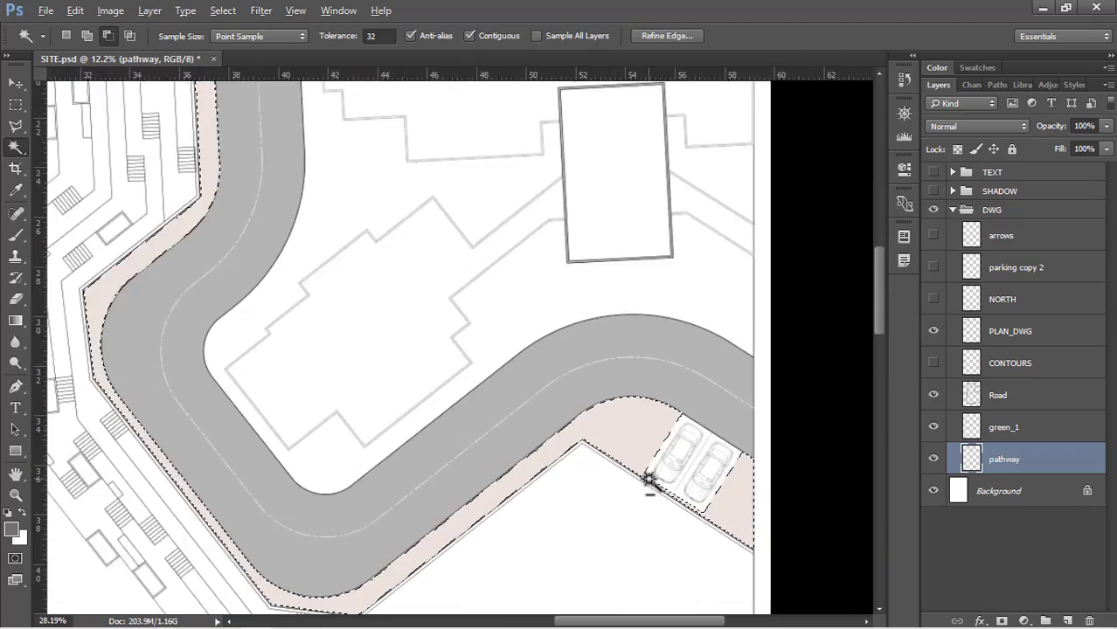
pyautogui.scroll(-8, 666, 189)
pyautogui.hotkey('ctrl', 'd')
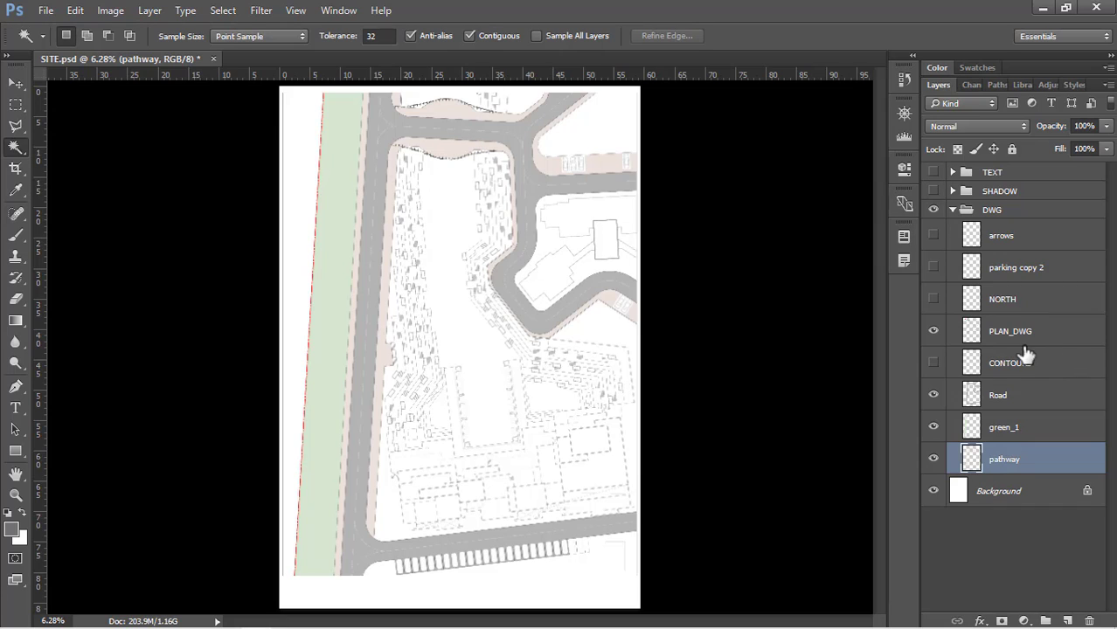
# On PLAN_DWG, select the open white area inside the upper block with the Magic Wand tool
pyautogui.click(1075, 339)
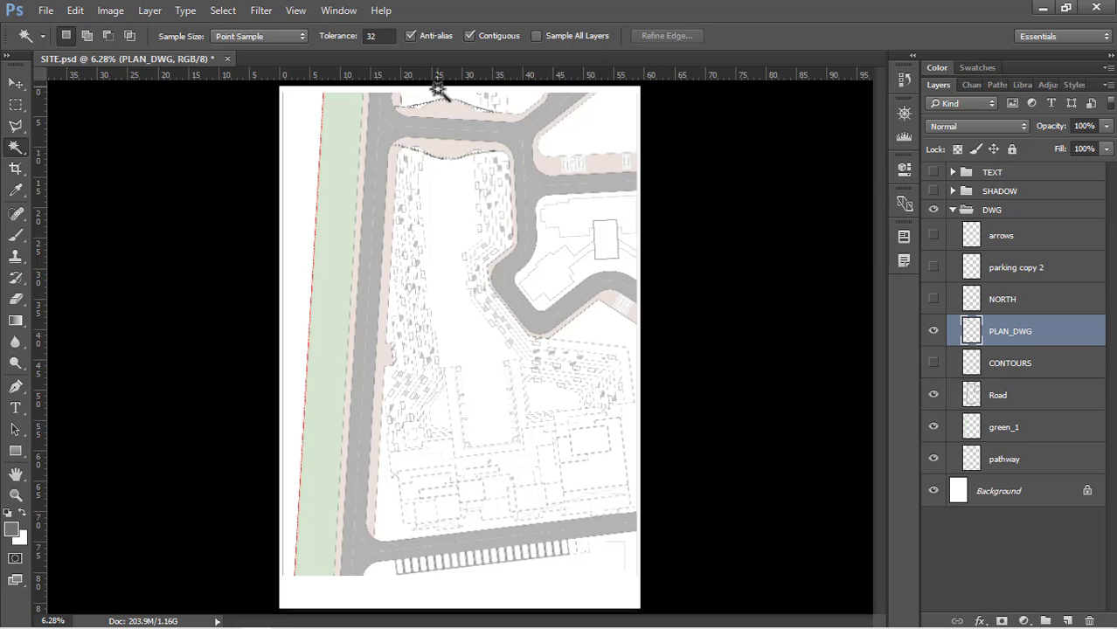
pyautogui.scroll(5, 439, 97)
pyautogui.press('w')
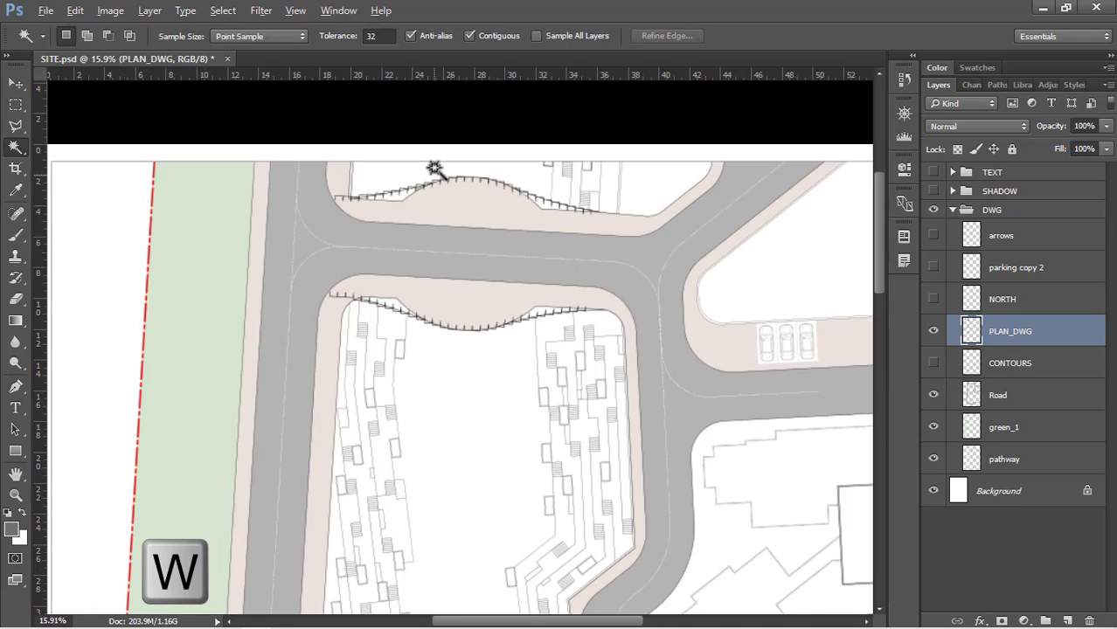
pyautogui.scroll(1, 345, 185)
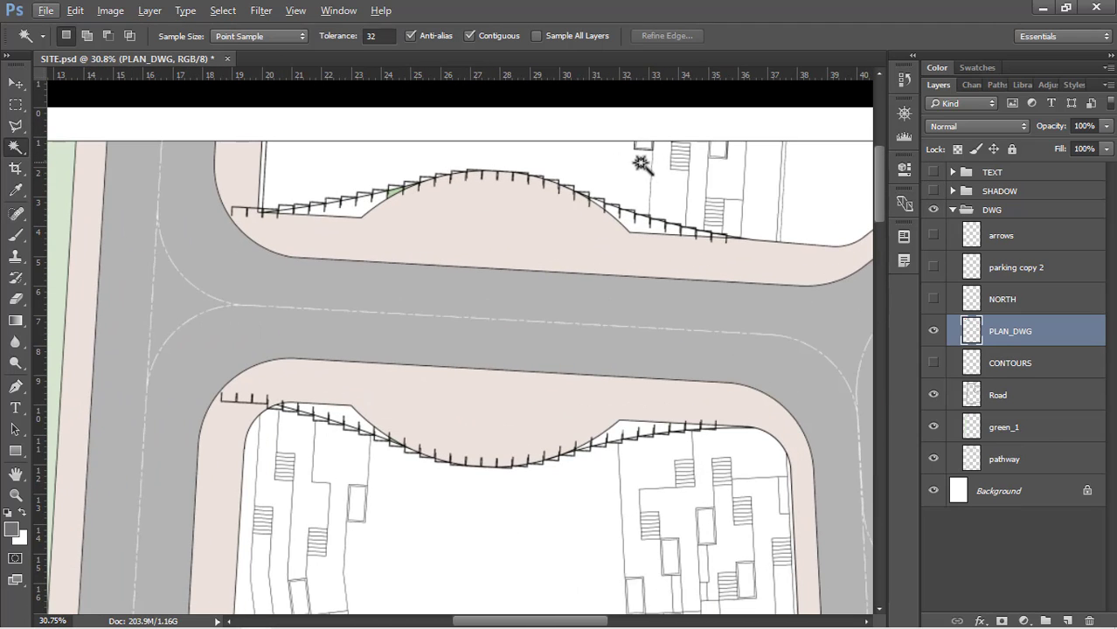
pyautogui.click(603, 170)
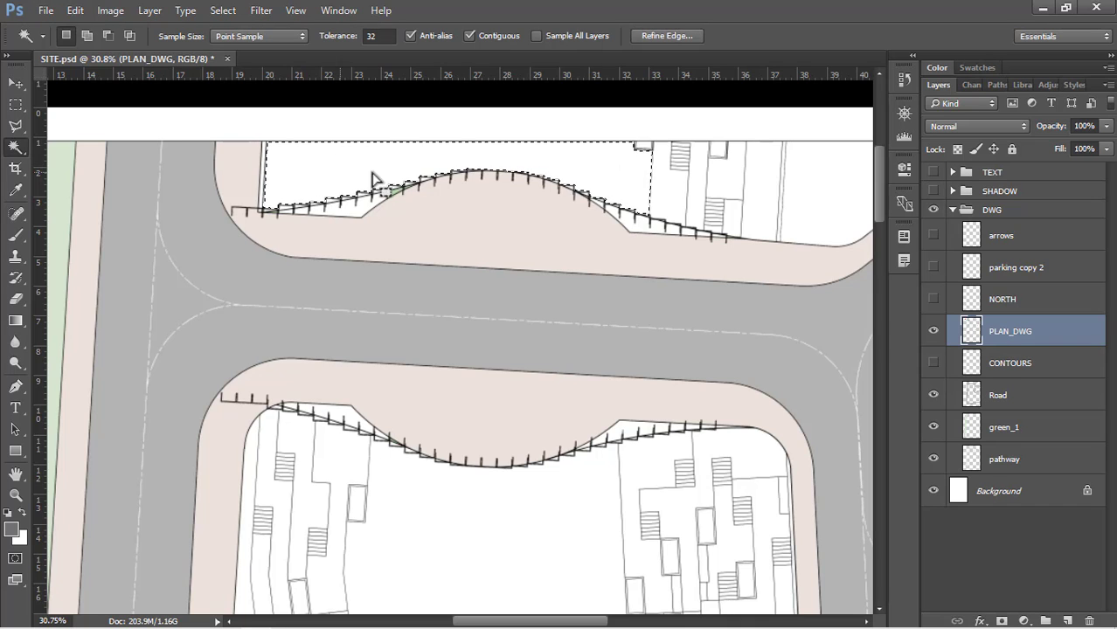
# Add the large open white area running down the middle of the central block to the selection
pyautogui.scroll(-2, 507, 90)
pyautogui.scroll(-3, 507, 90)
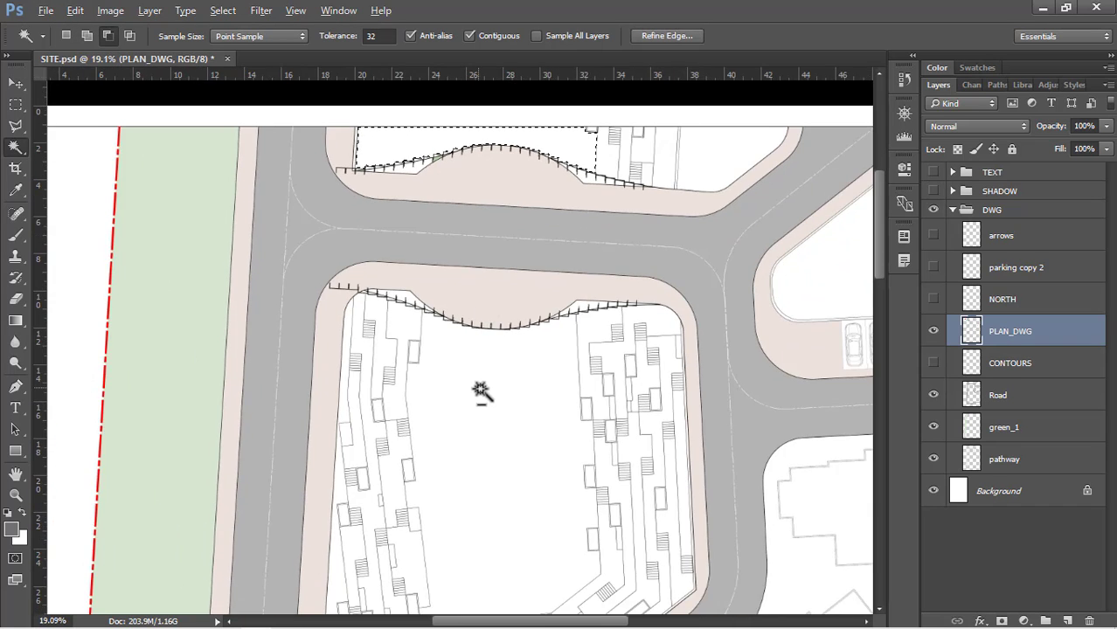
pyautogui.scroll(4, 482, 389)
pyautogui.scroll(-1, 460, 201)
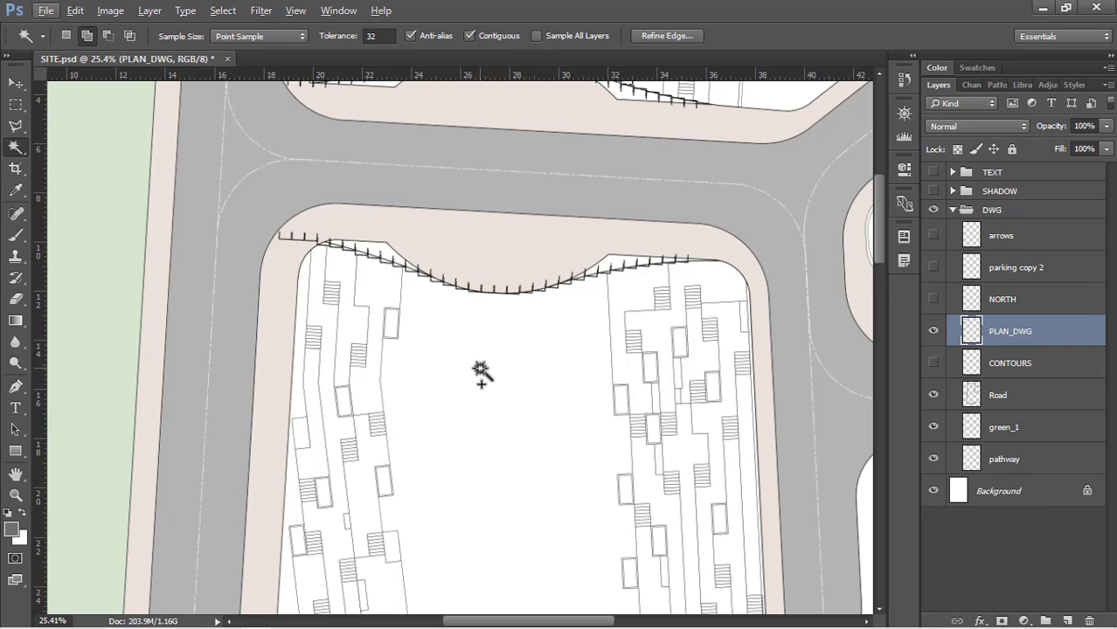
pyautogui.click(480, 372)
pyautogui.scroll(-4, 506, 138)
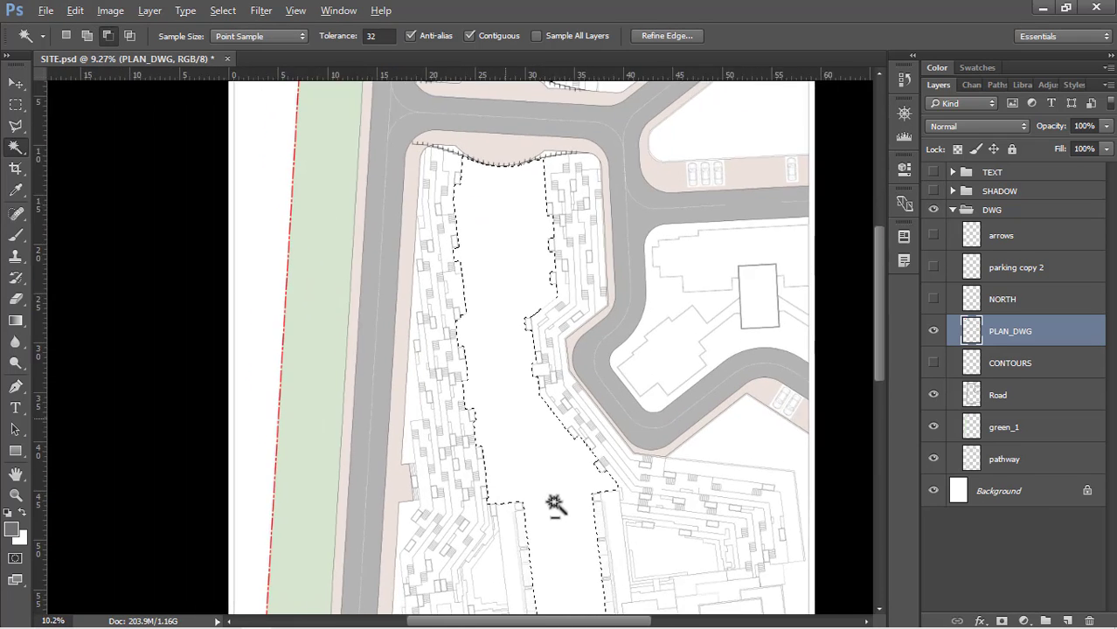
# Create a new layer for the selected open areas, place it between pathway and Background, and name it Pool
pyautogui.scroll(1, 463, 194)
pyautogui.scroll(-3, 489, 299)
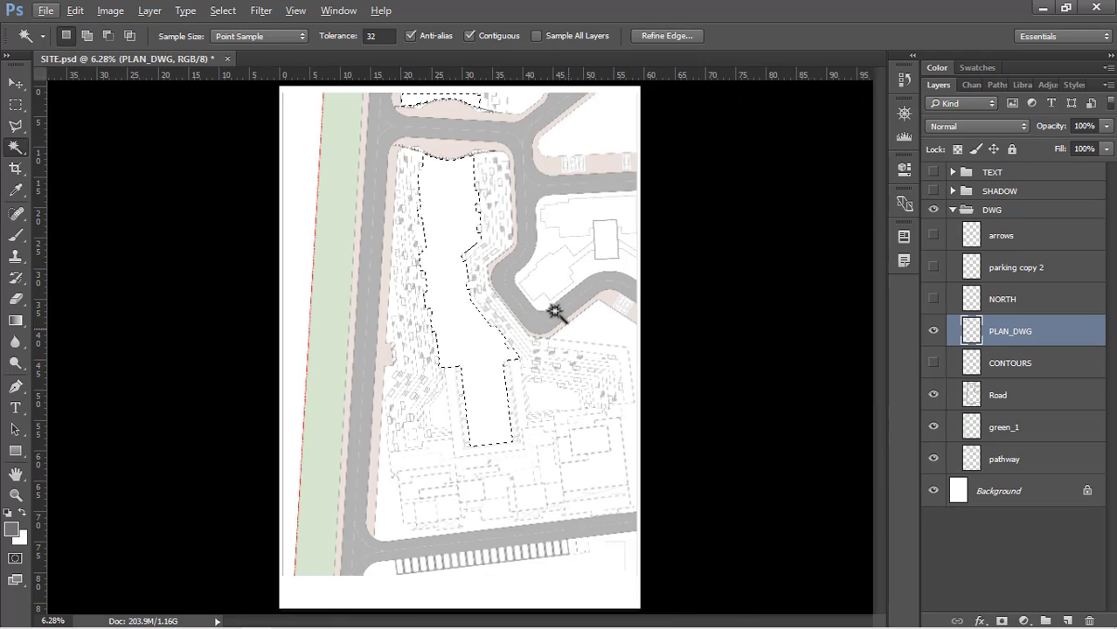
pyautogui.click(1068, 620)
pyautogui.moveTo(1021, 337); pyautogui.dragTo(1014, 496)
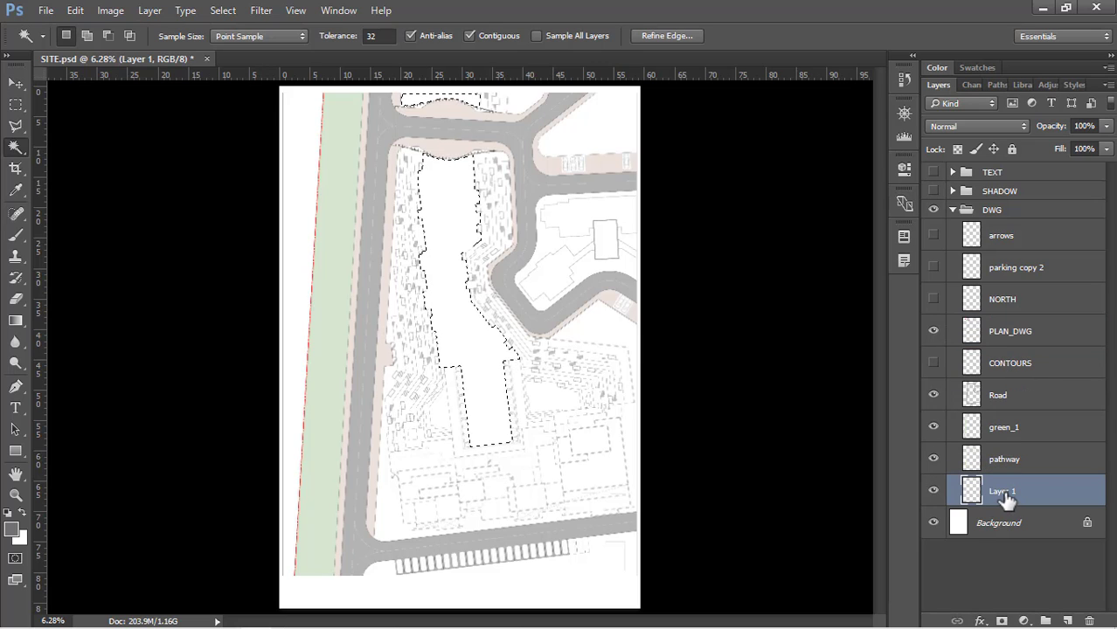
pyautogui.doubleClick(1001, 492)
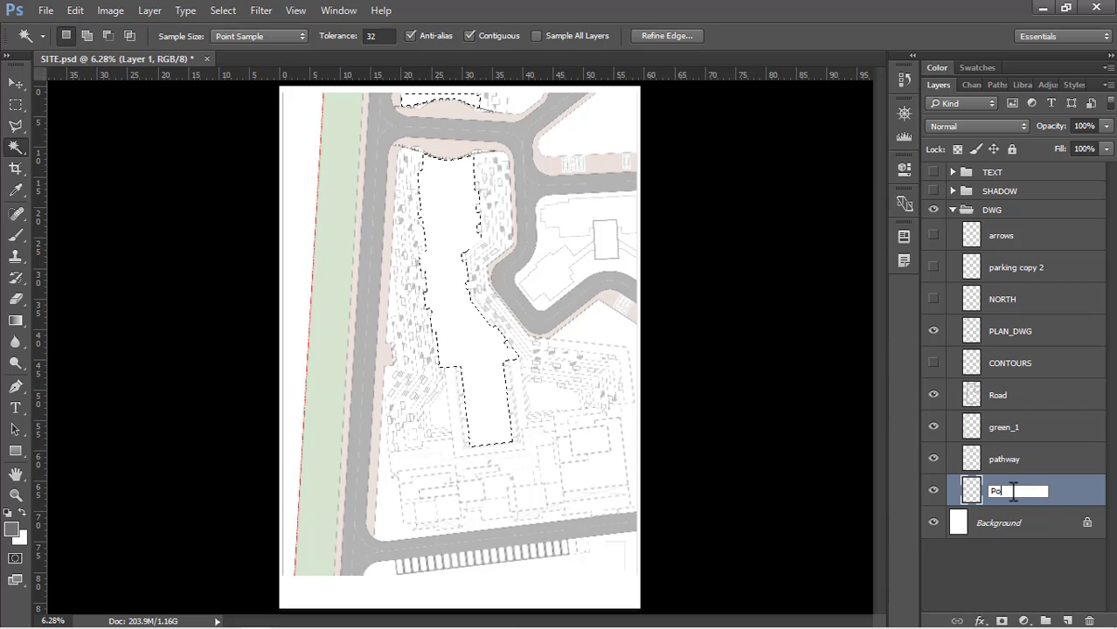
pyautogui.press('Return')
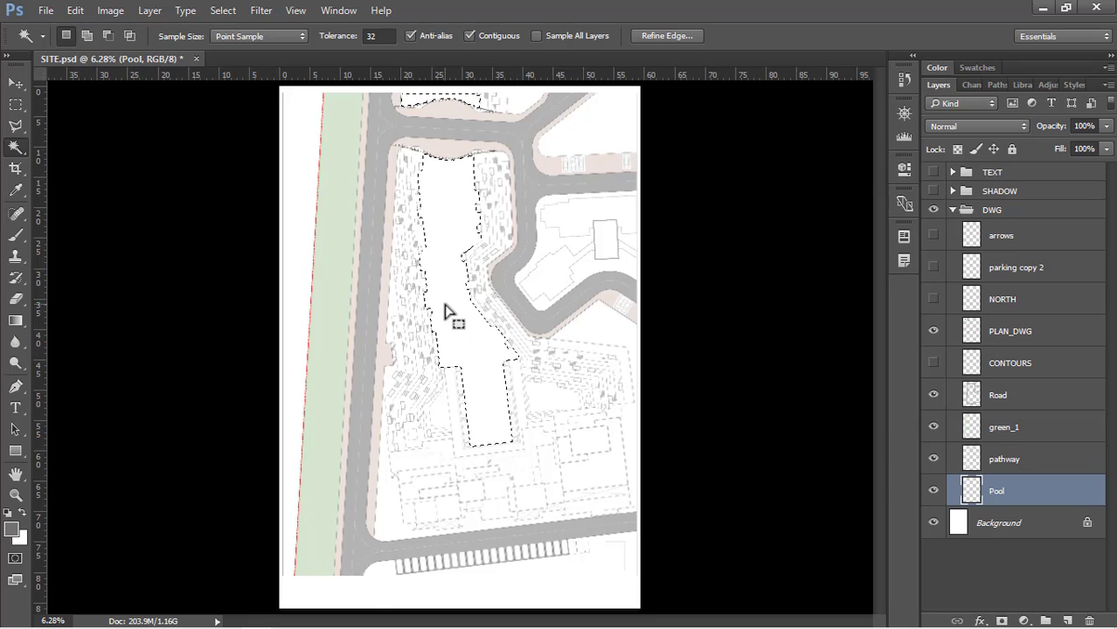
# Fill the selected areas on the Pool layer with light blue (H 195, S 14, B 100), and clear the selection
pyautogui.hotkey('shift', 'BackSpace')
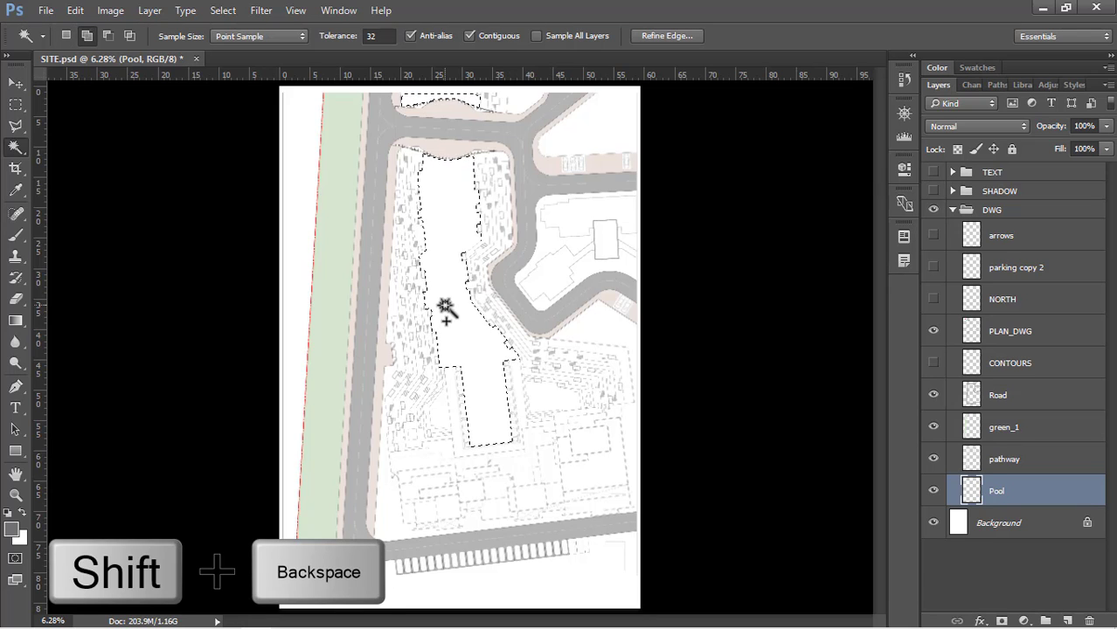
pyautogui.click(722, 251)
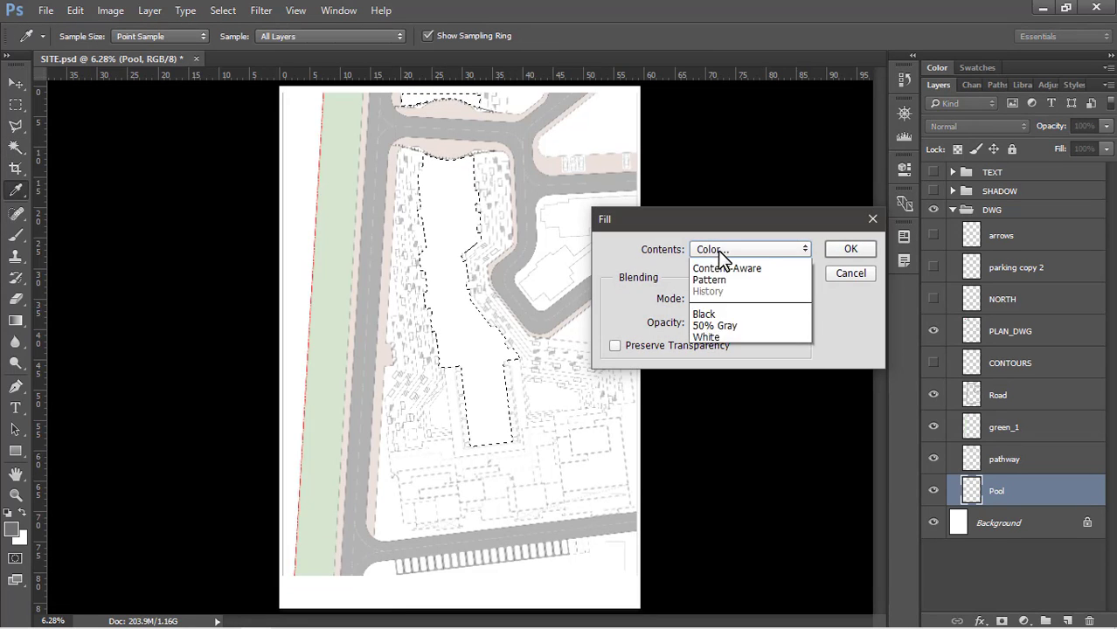
pyautogui.click(722, 251)
pyautogui.click(951, 432)
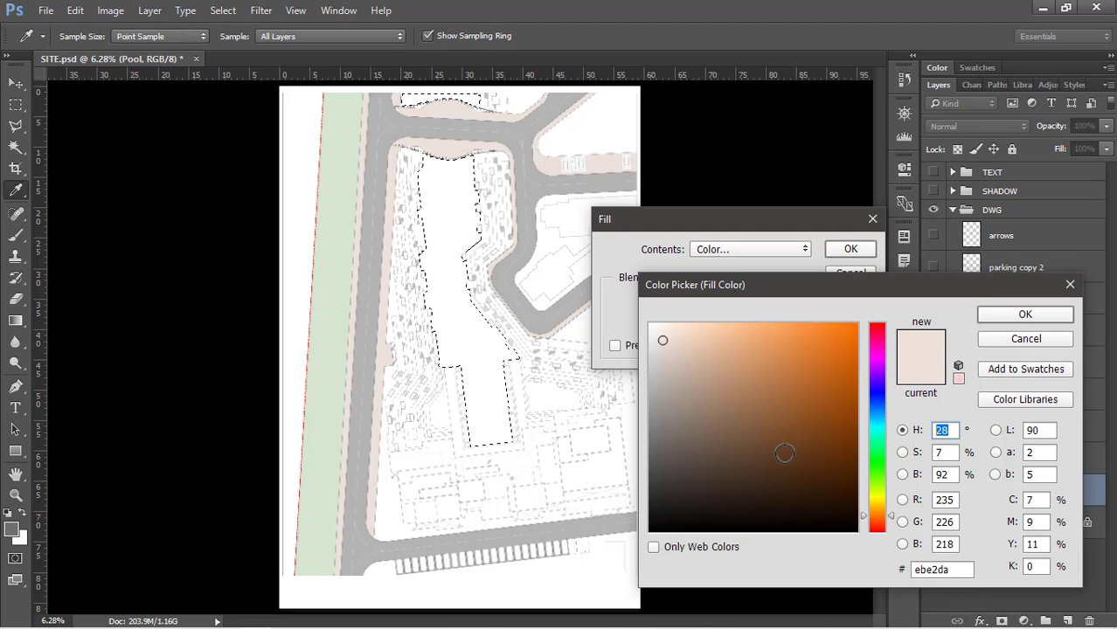
pyautogui.write('195')
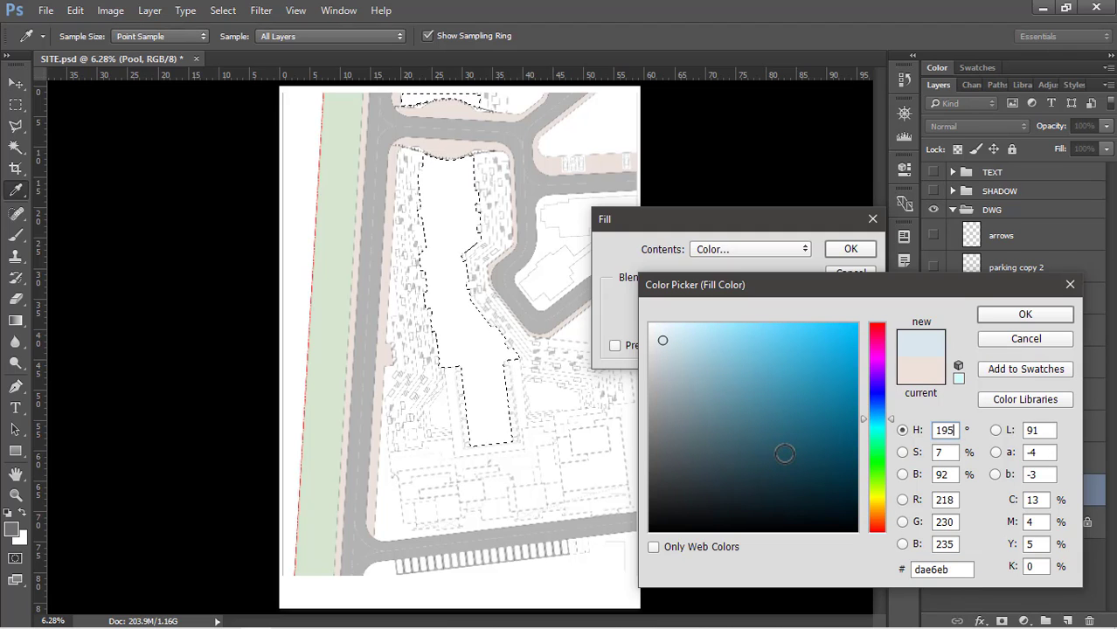
pyautogui.write('14')
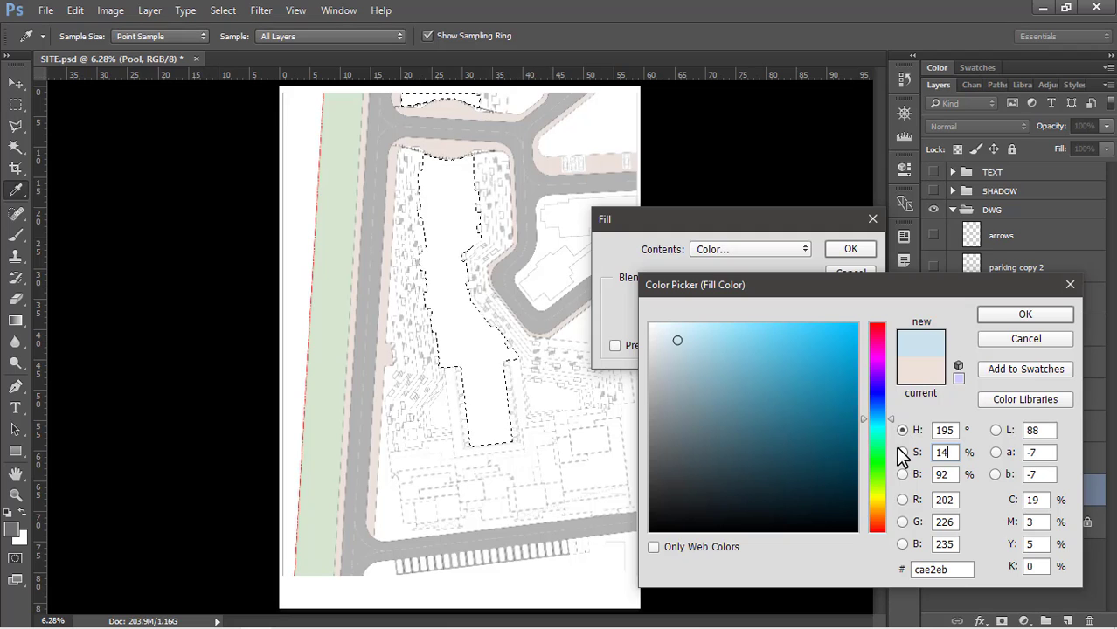
pyautogui.press('Tab')
pyautogui.write('100')
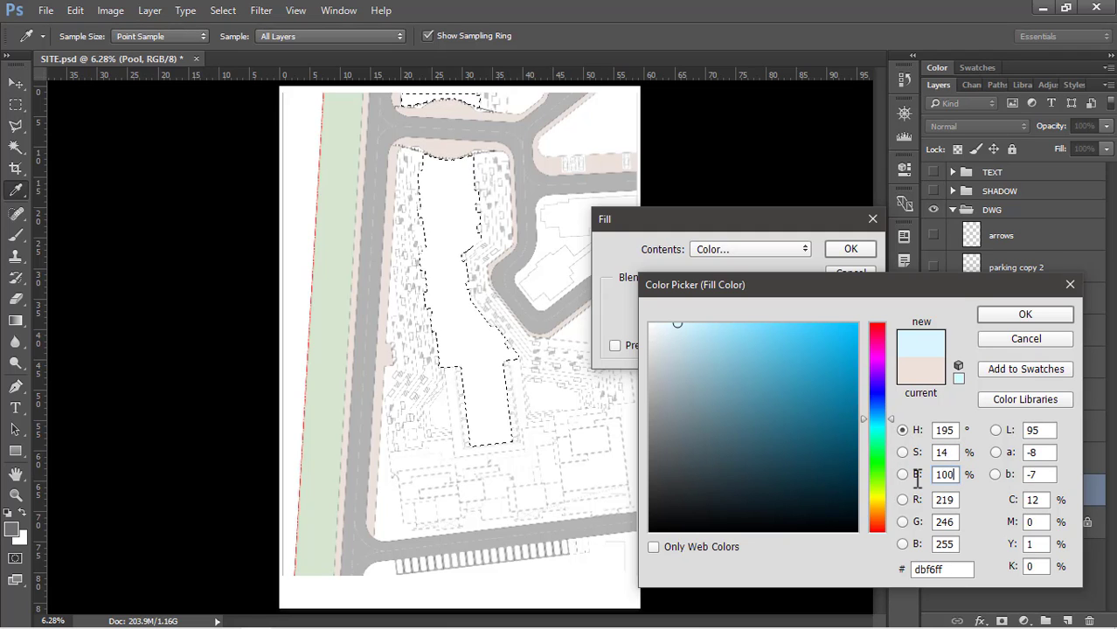
pyautogui.click(1022, 316)
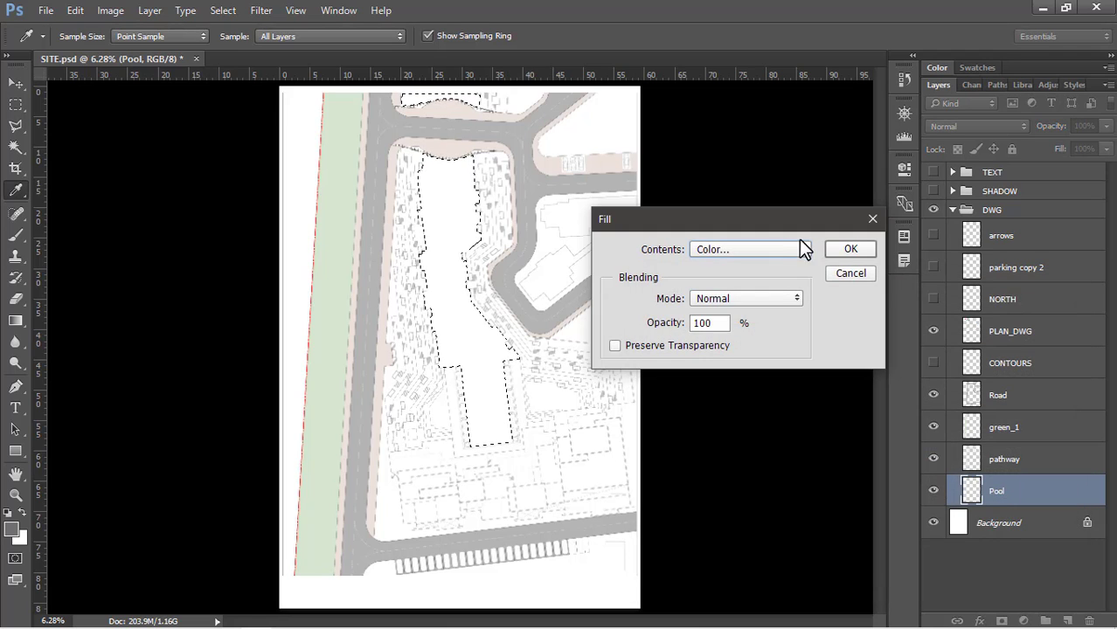
pyautogui.click(847, 251)
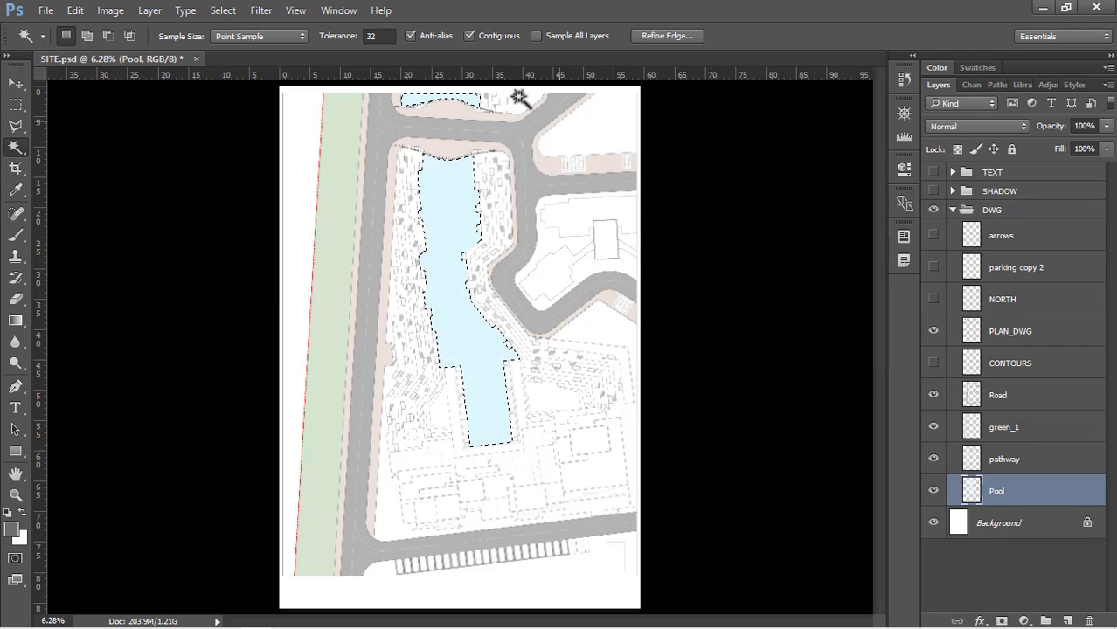
pyautogui.hotkey('ctrl', 'd')
pyautogui.rightClick(455, 191)
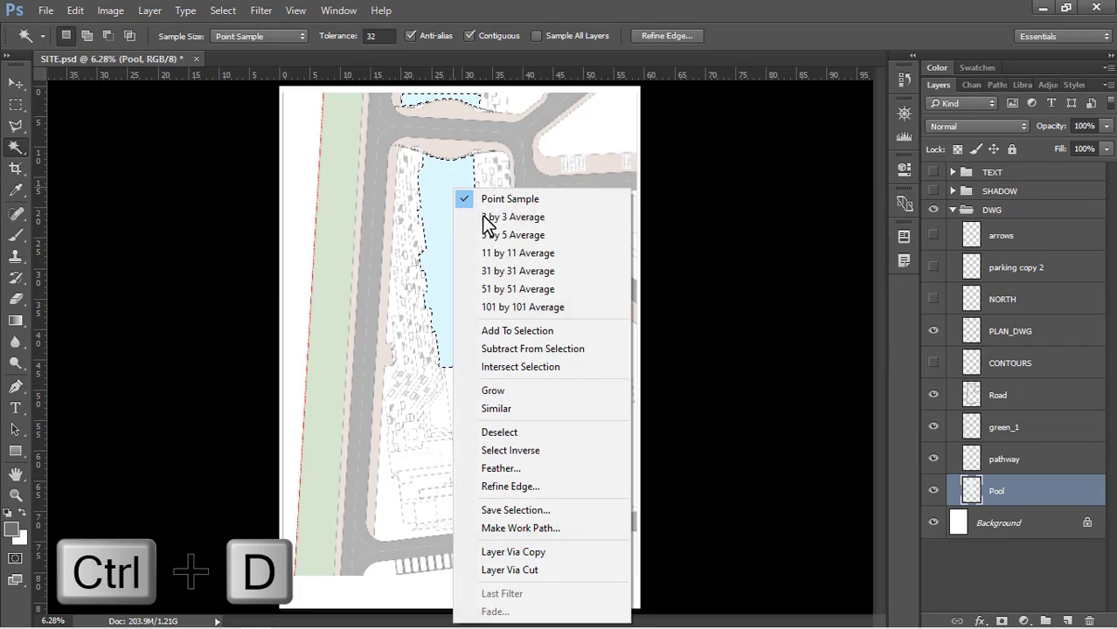
pyautogui.click(530, 427)
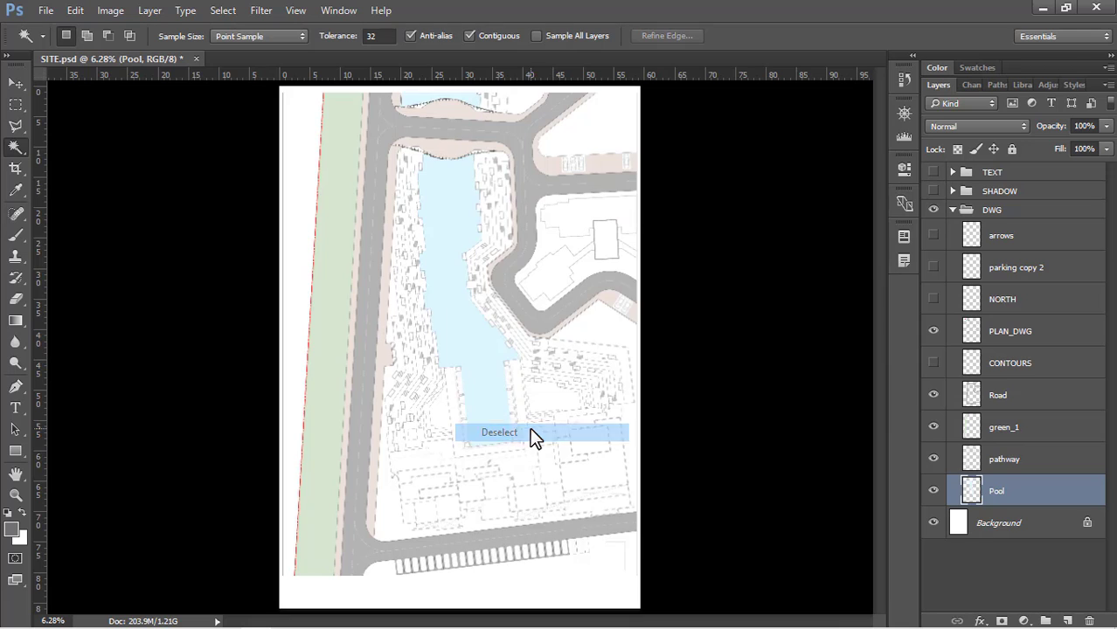
# Switch to the site ps folder and open the my color palate image in Photoshop
pyautogui.click(1041, 9)
pyautogui.rightClick(211, 144)
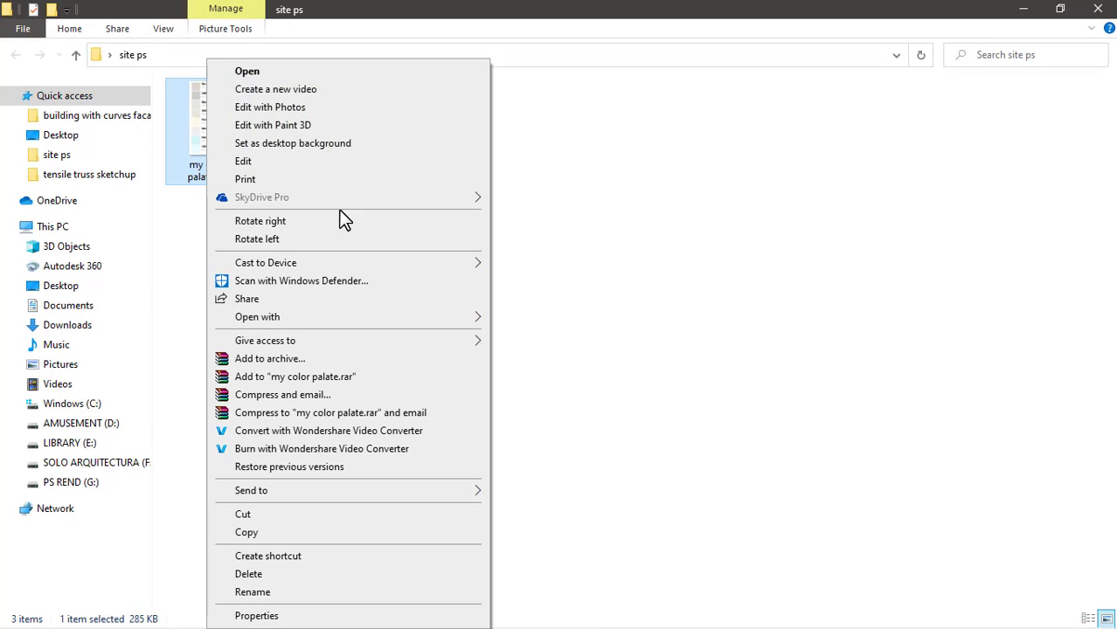
pyautogui.moveTo(276, 317)
pyautogui.click(552, 317)
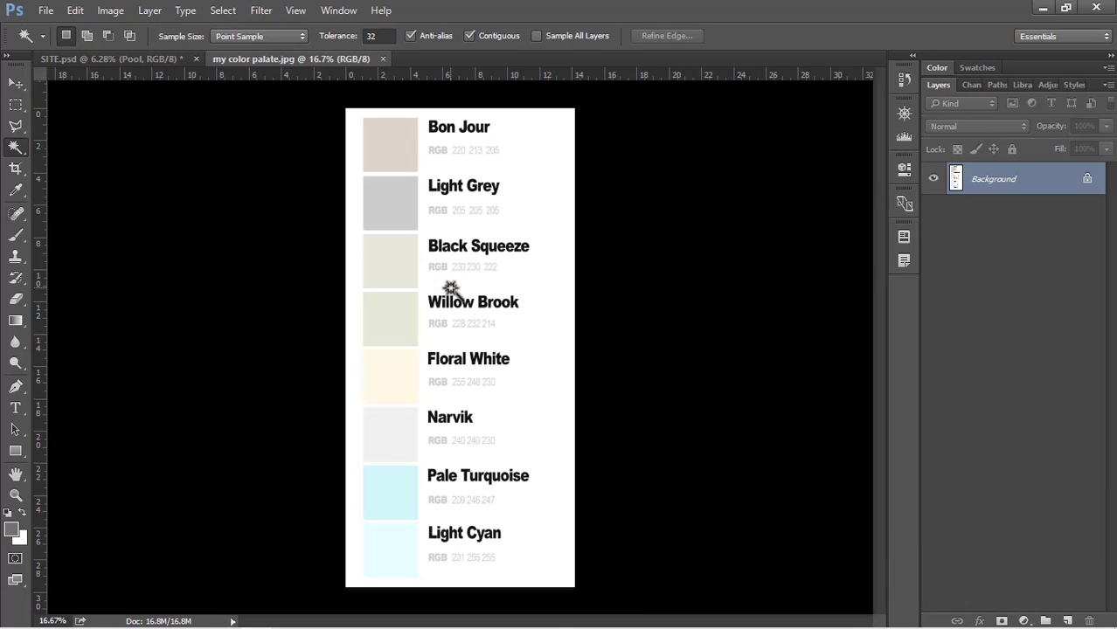
# Sample the Pale Turquoise and Light Grey swatches in the foreground Color Picker, discard the colour change, and close the palette image
pyautogui.click(11, 529)
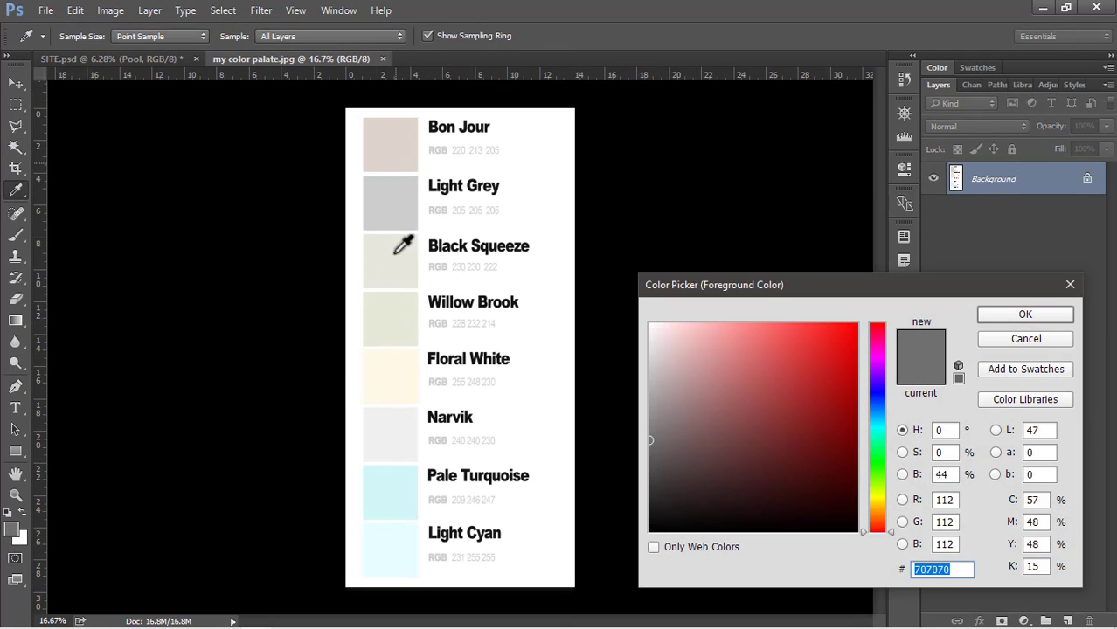
pyautogui.click(393, 483)
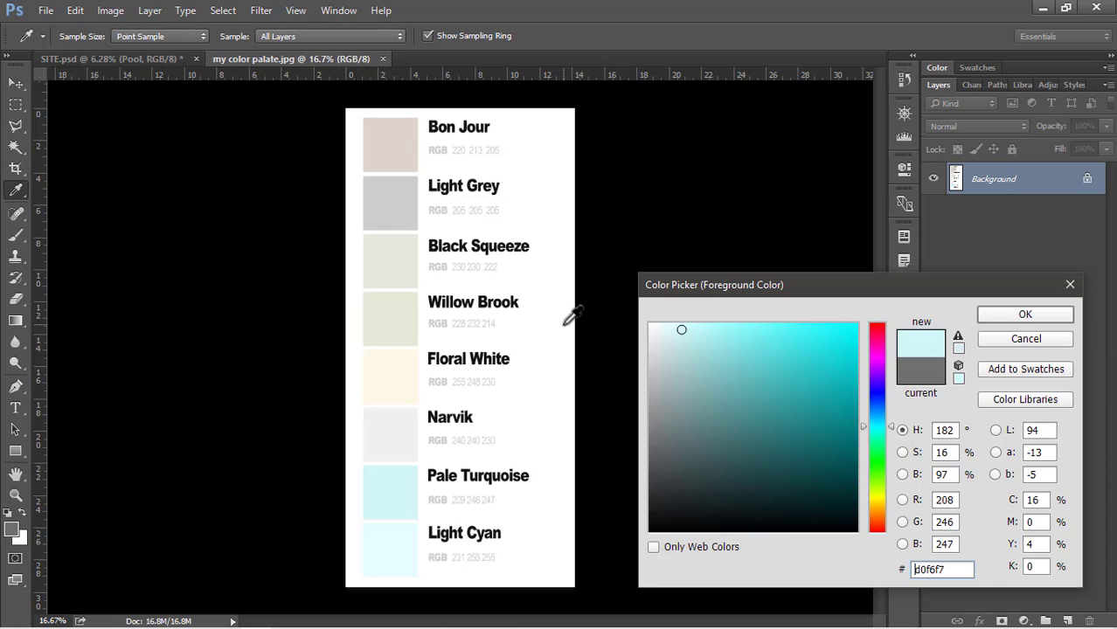
pyautogui.click(396, 221)
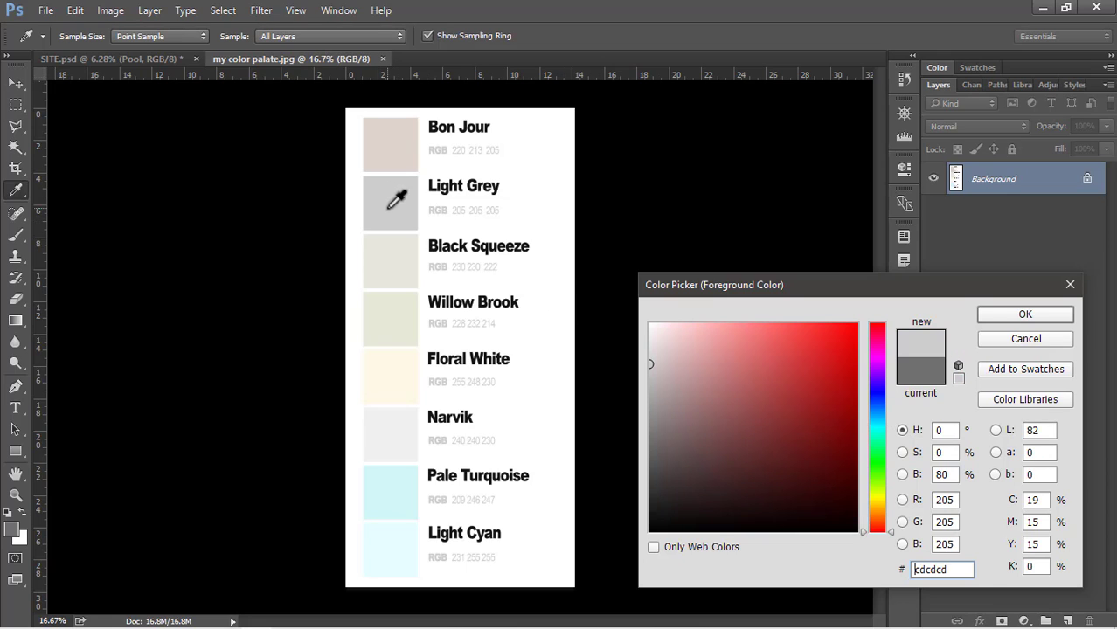
pyautogui.click(1018, 340)
pyautogui.press('w')
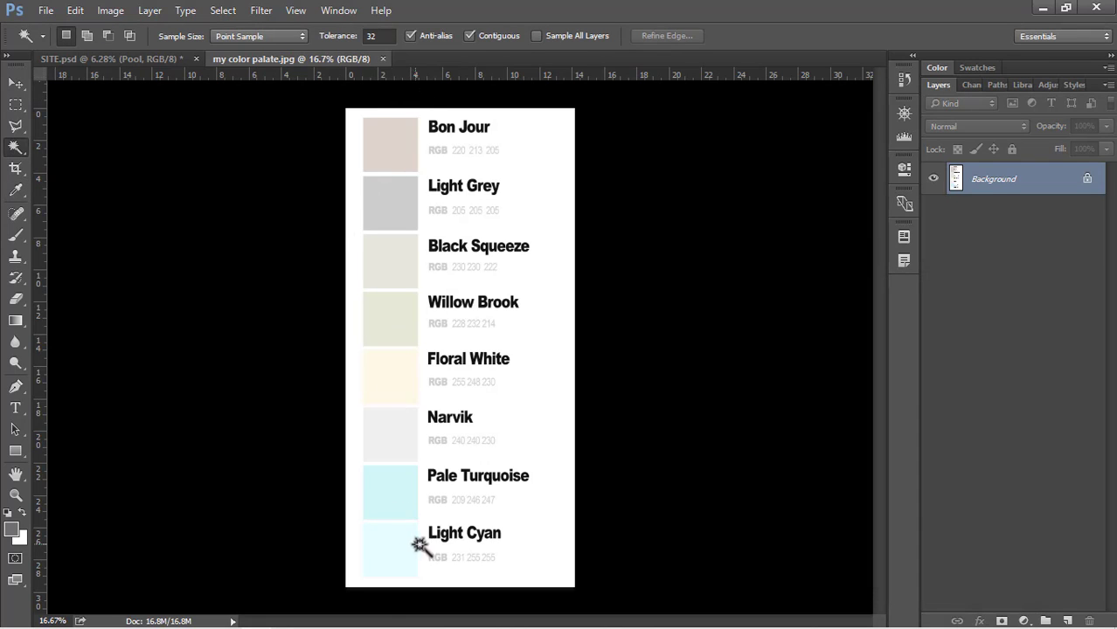
pyautogui.click(382, 59)
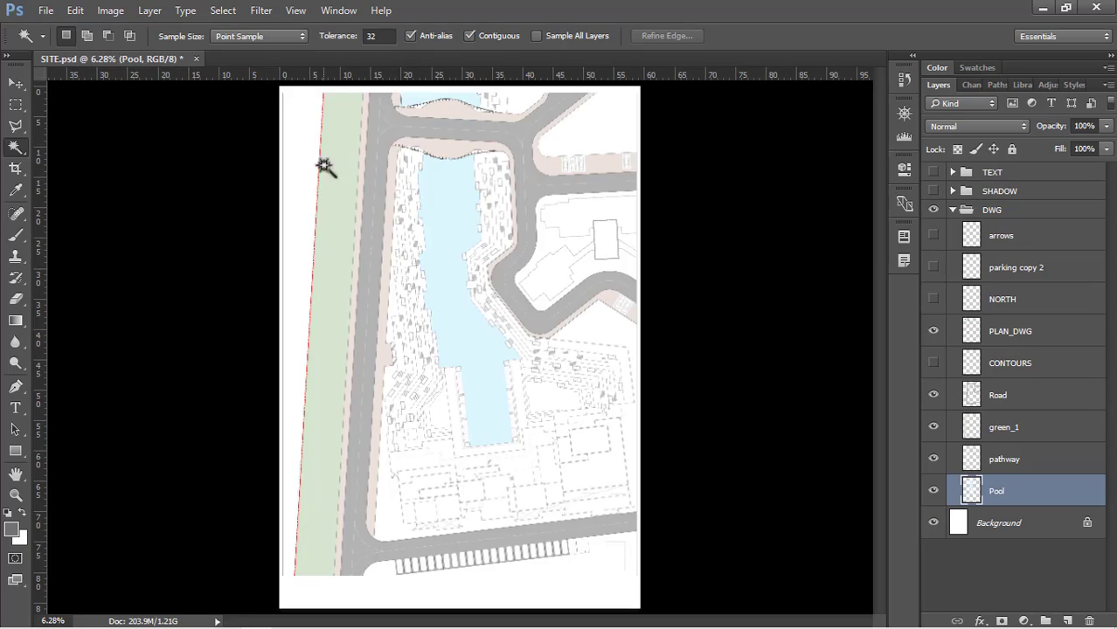
# On PLAN_DWG, select the central block's long pool area with the Magic Wand tool
pyautogui.scroll(5, 454, 385)
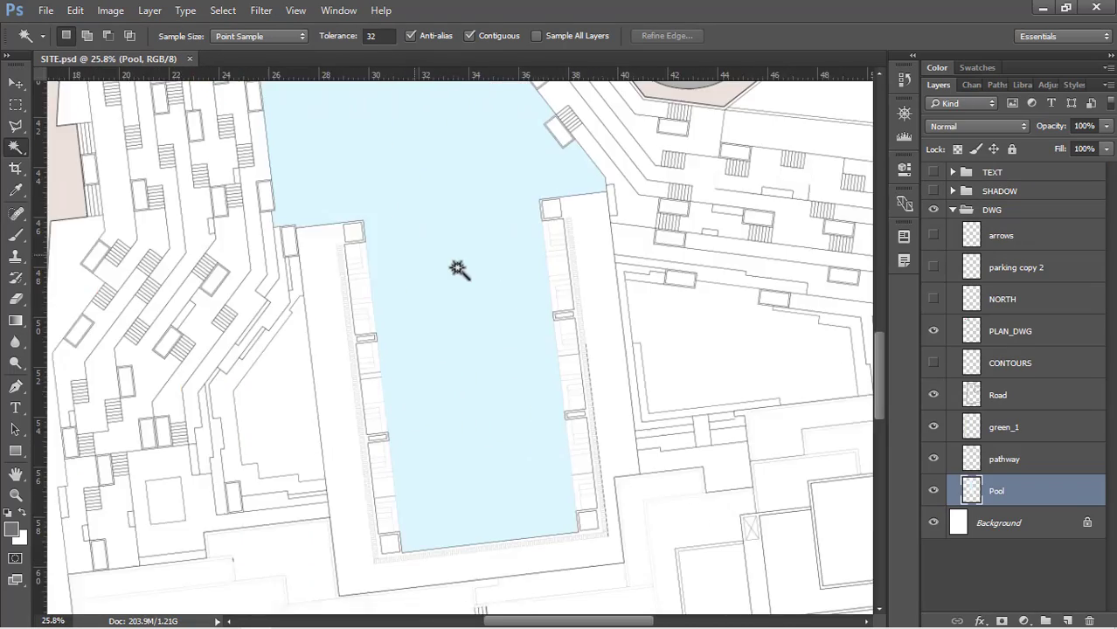
pyautogui.scroll(3, 461, 277)
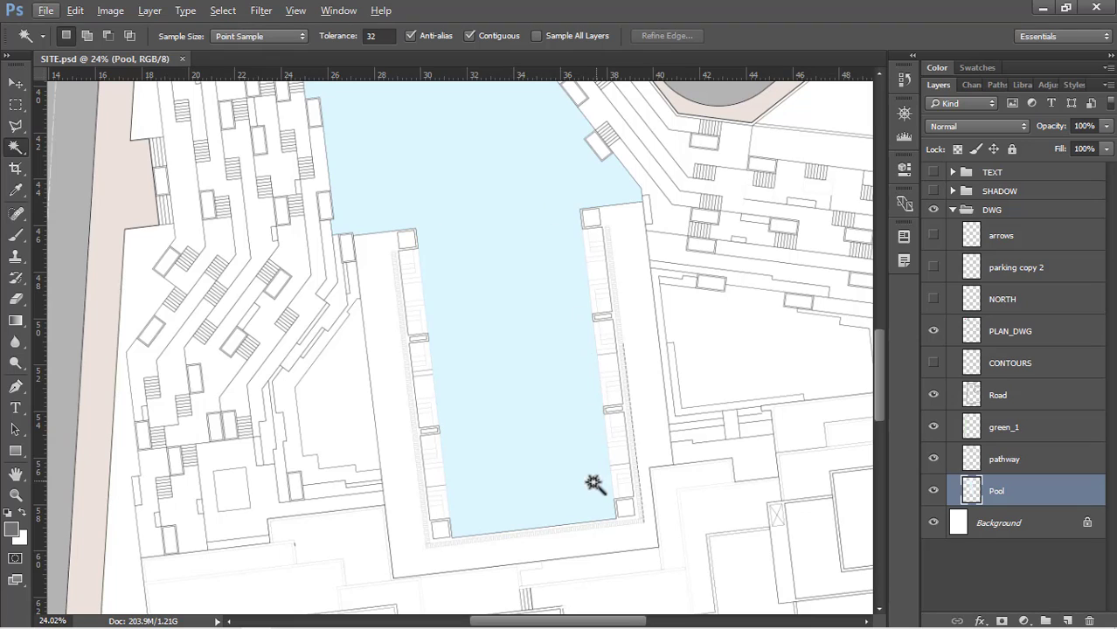
pyautogui.scroll(2, 647, 207)
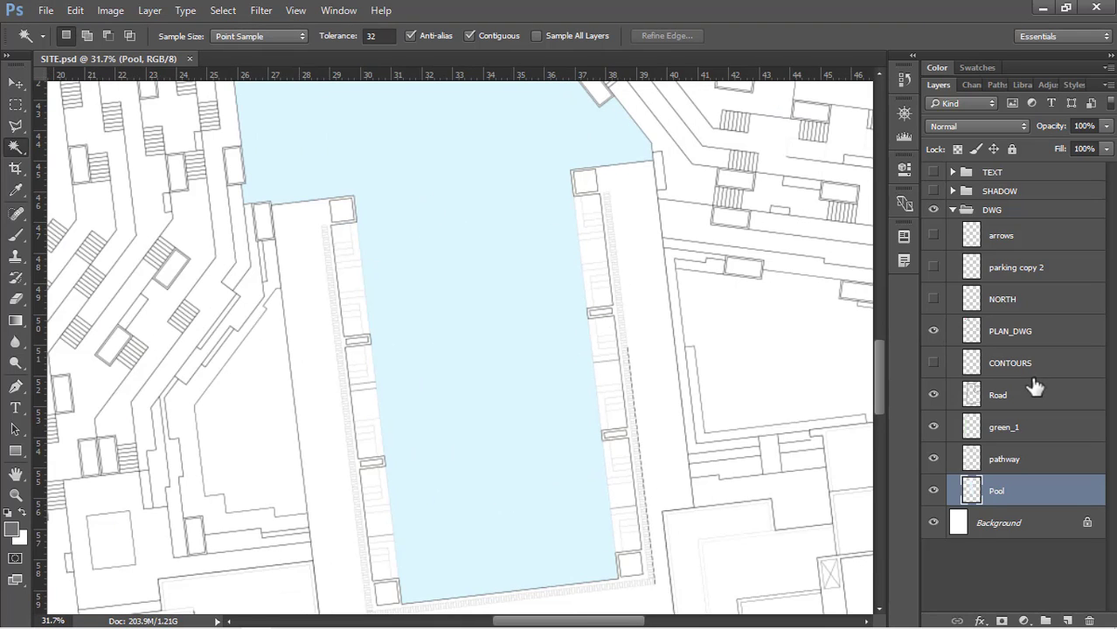
pyautogui.click(1041, 335)
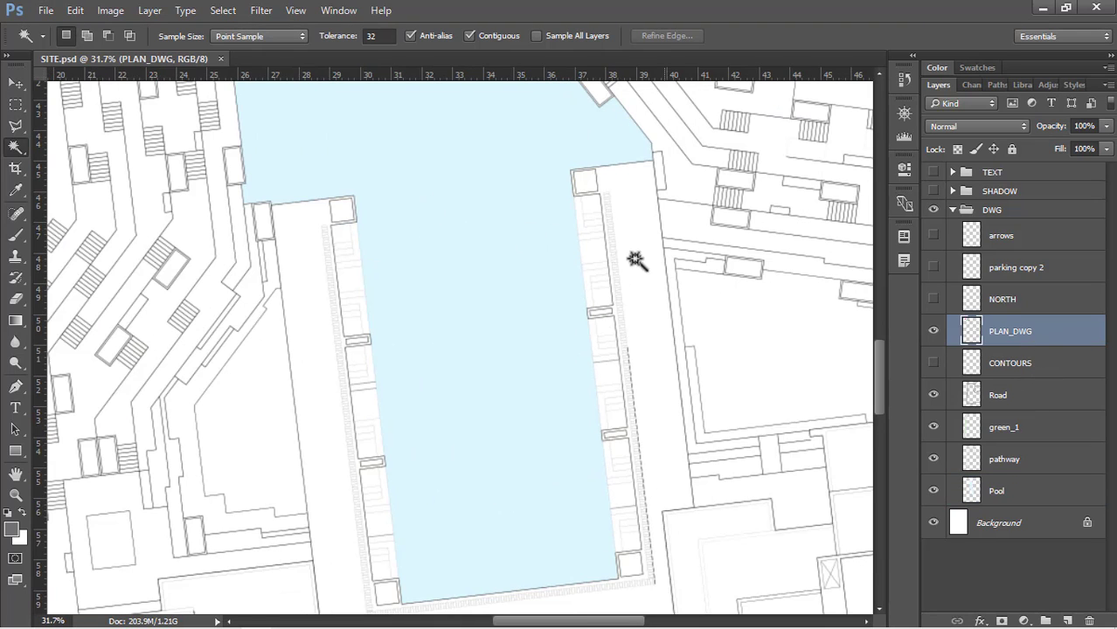
pyautogui.press('w')
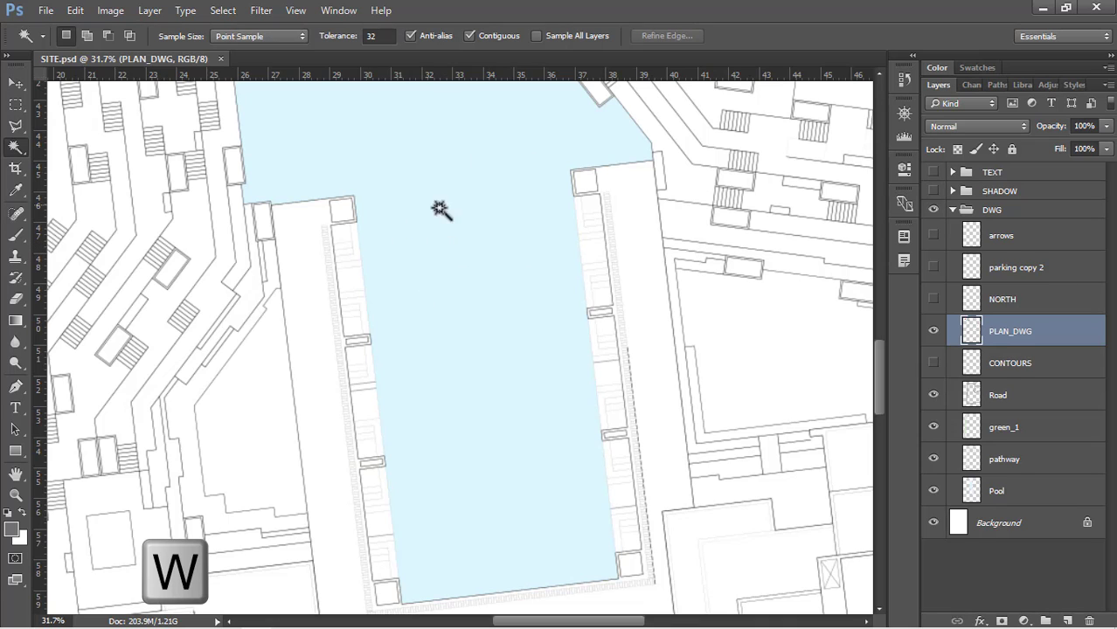
pyautogui.click(503, 251)
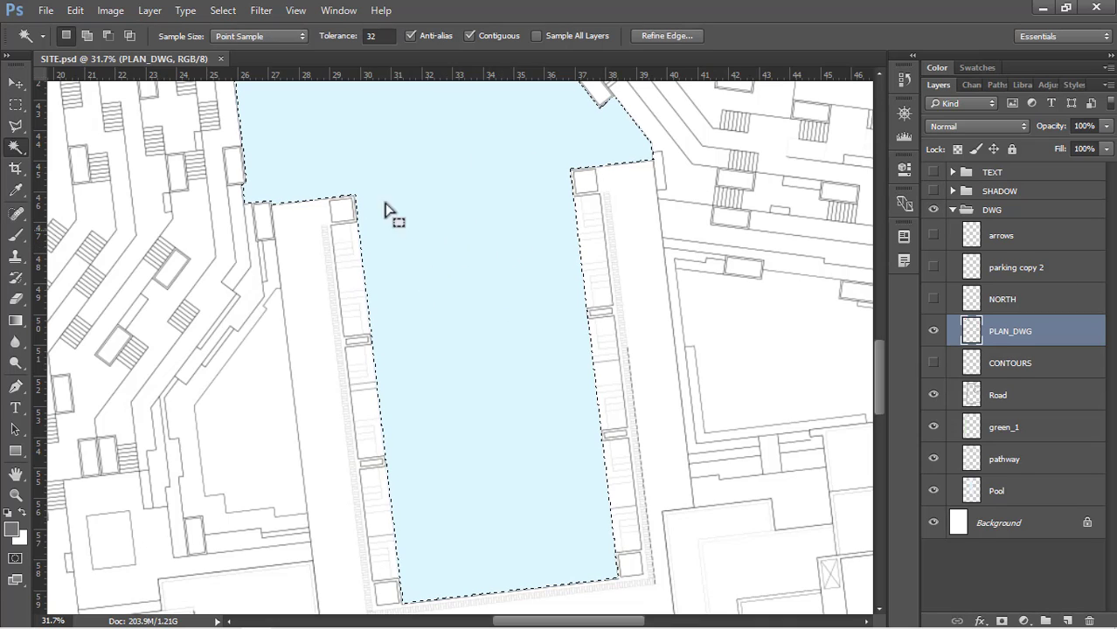
# Subtract the wide upper part of the pool from the selection with the Polygonal Lasso, keeping only the narrow rectangular lower section selected
pyautogui.scroll(-4, 540, 389)
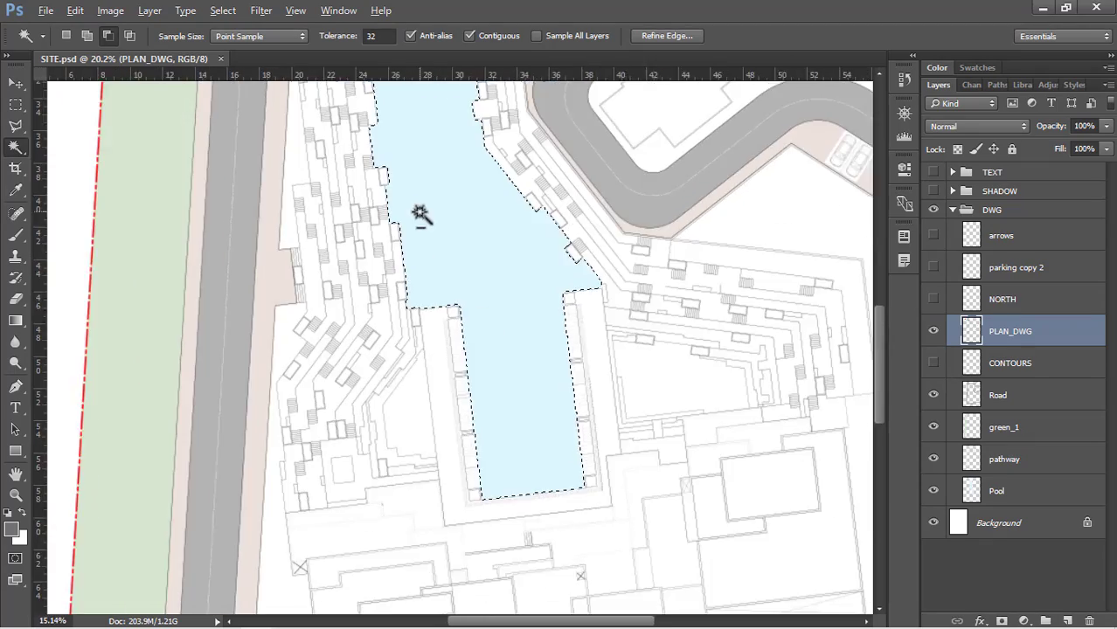
pyautogui.scroll(4, 420, 216)
pyautogui.click(16, 126)
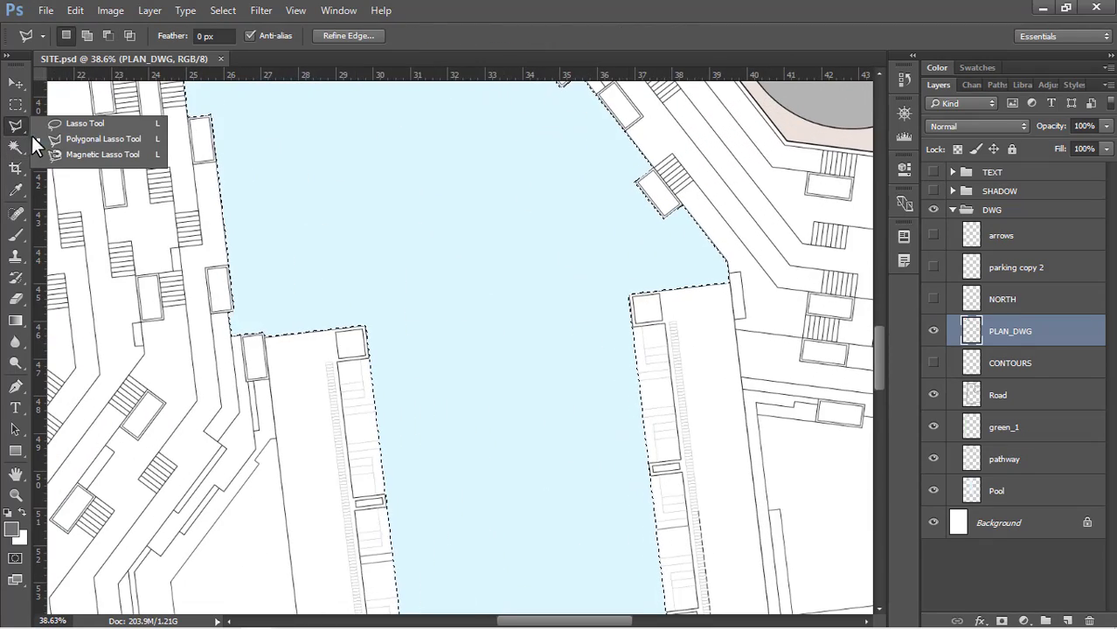
pyautogui.click(58, 140)
pyautogui.press('alt')
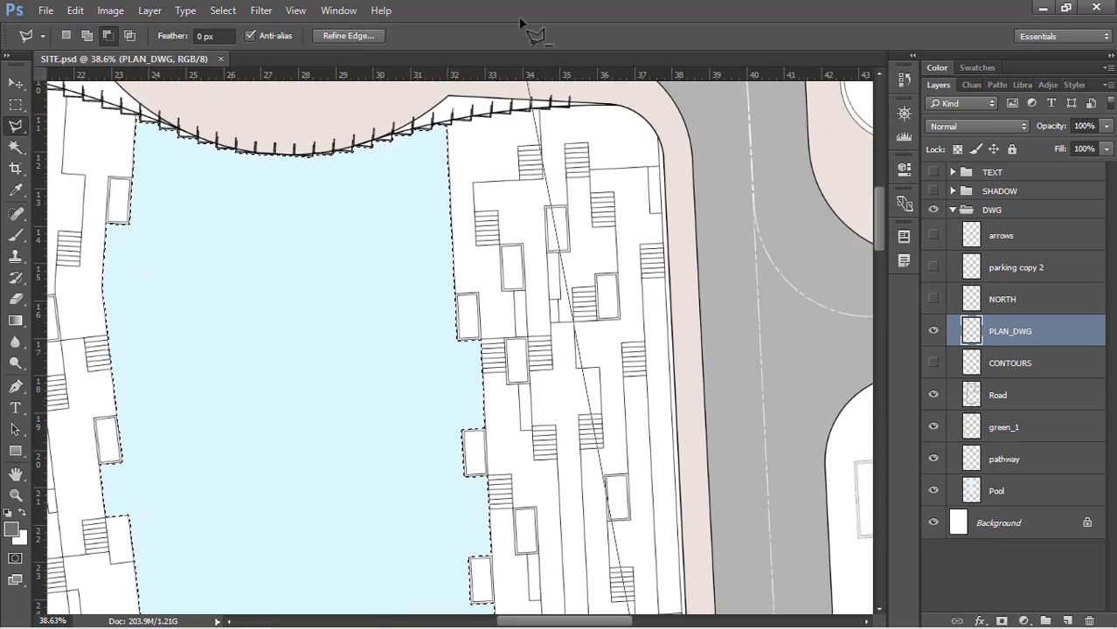
pyautogui.click(529, 130)
pyautogui.click(80, 160)
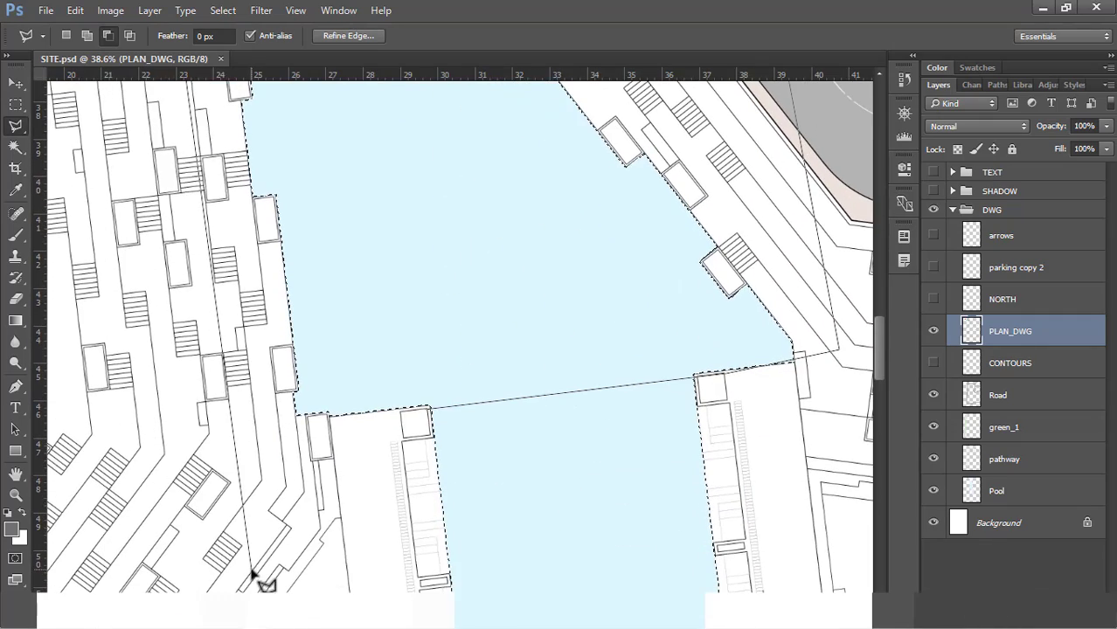
pyautogui.click(426, 397)
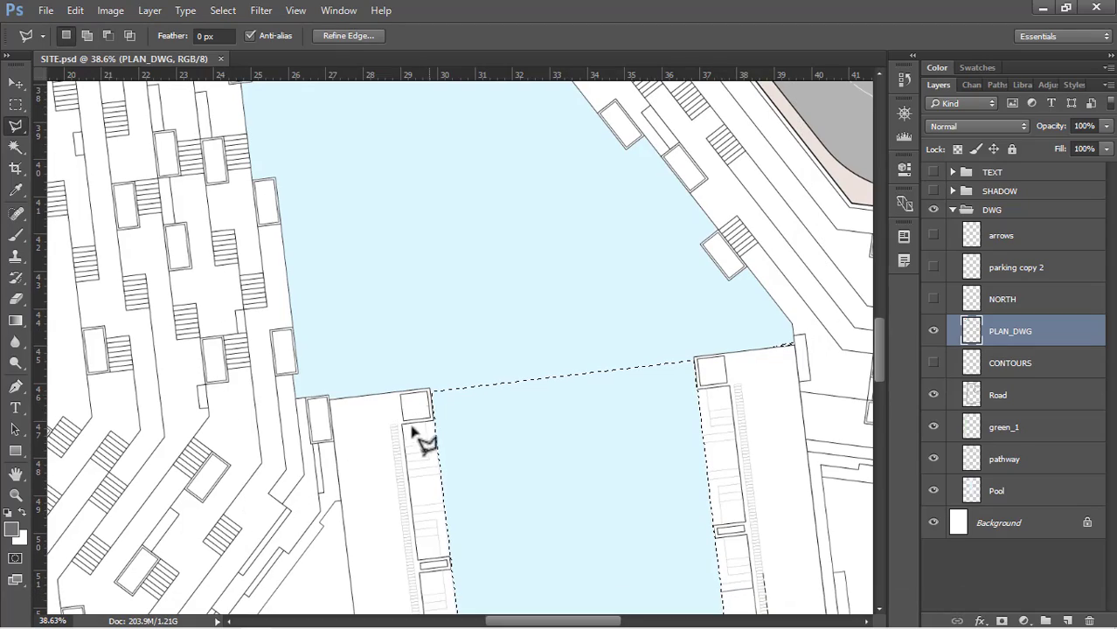
# Fill the selected rectangular lower section of the pool with a slightly deeper blue (H 194, S 20, B 100)
pyautogui.scroll(-5, 388, 418)
pyautogui.hotkey('shift', 'BackSpace')
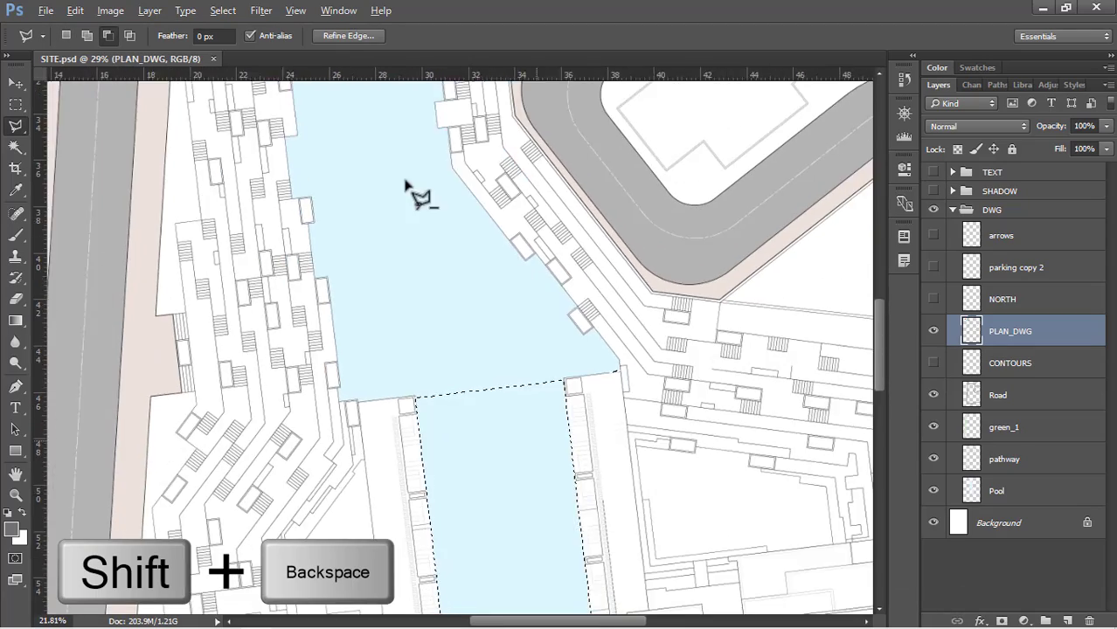
pyautogui.scroll(2, 550, 410)
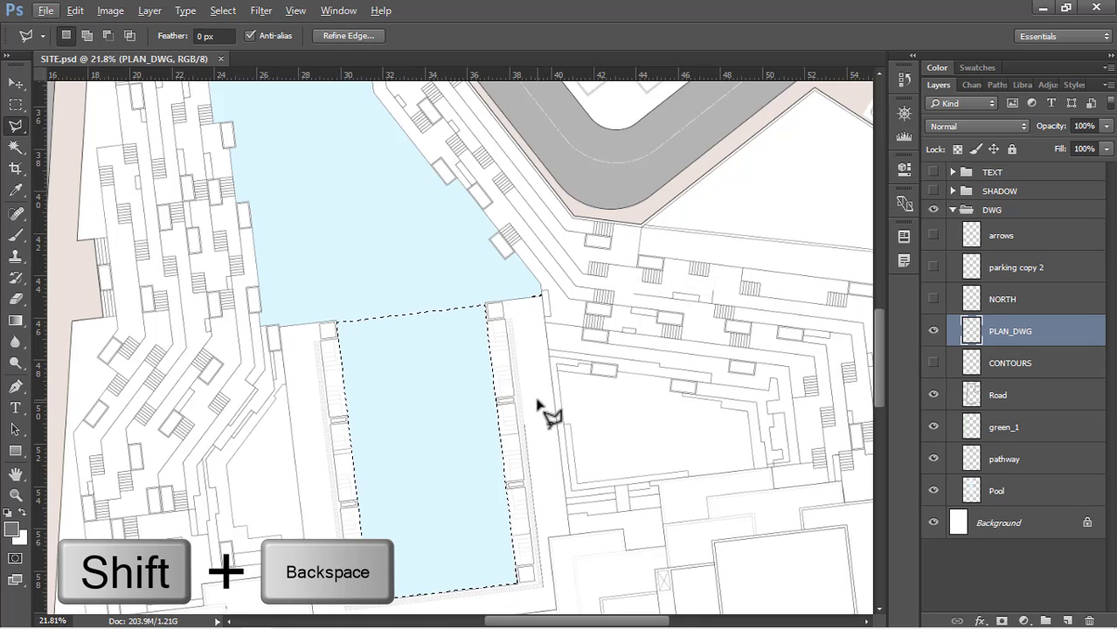
pyautogui.click(730, 249)
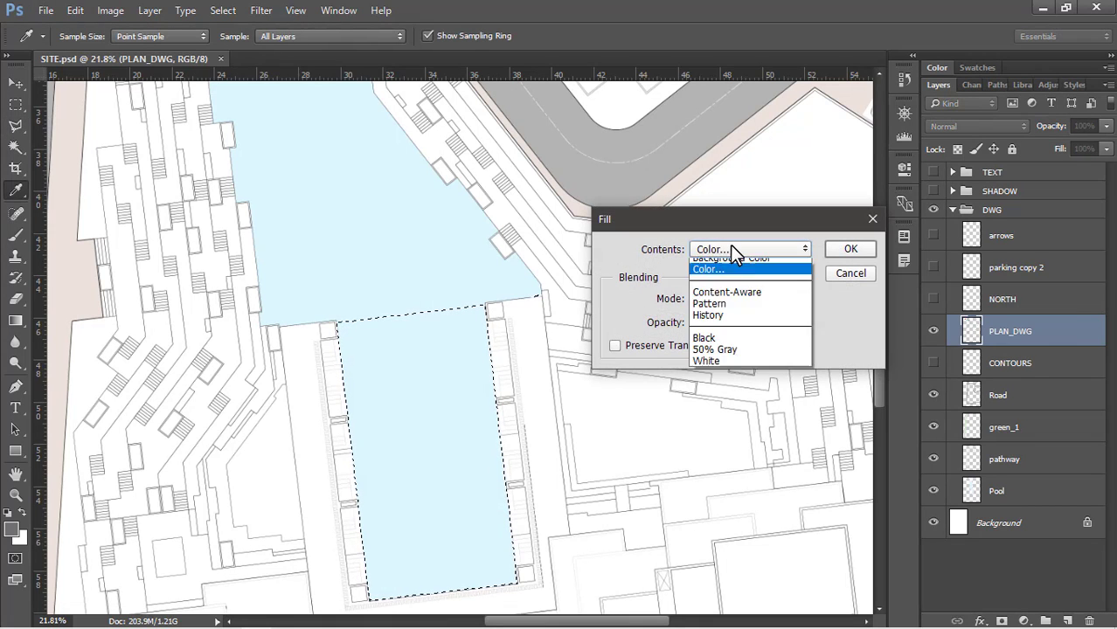
pyautogui.click(725, 249)
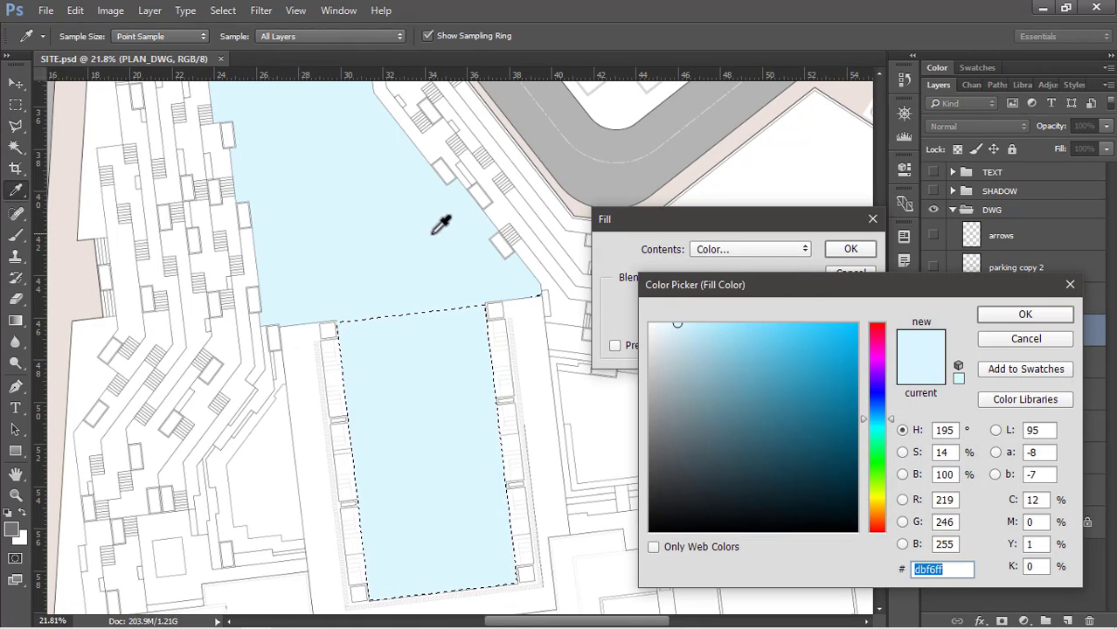
pyautogui.click(932, 421)
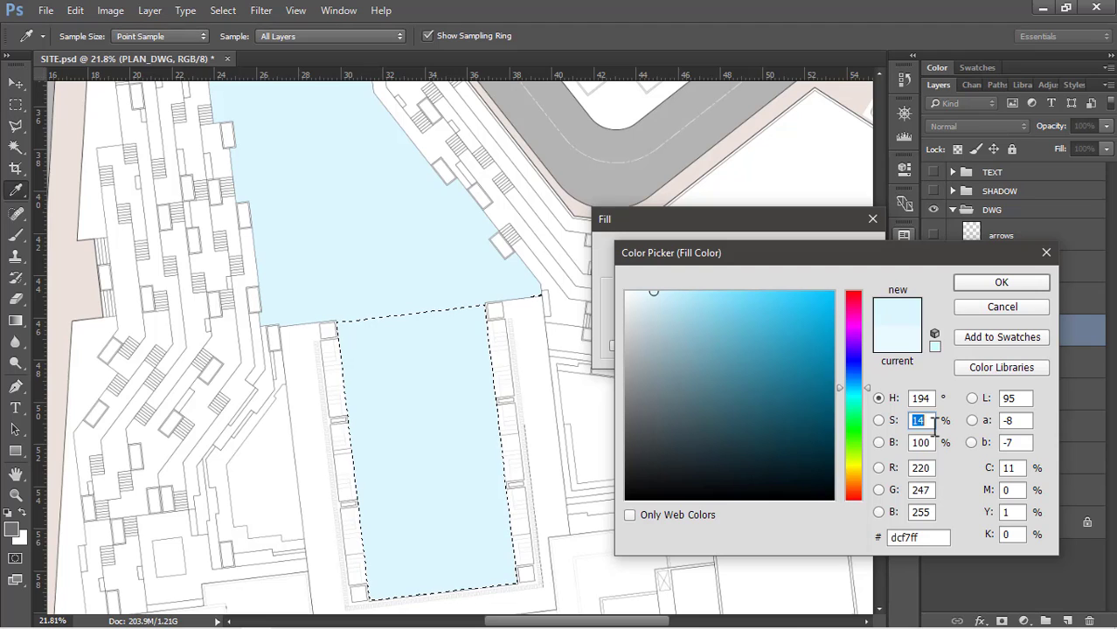
pyautogui.write('20')
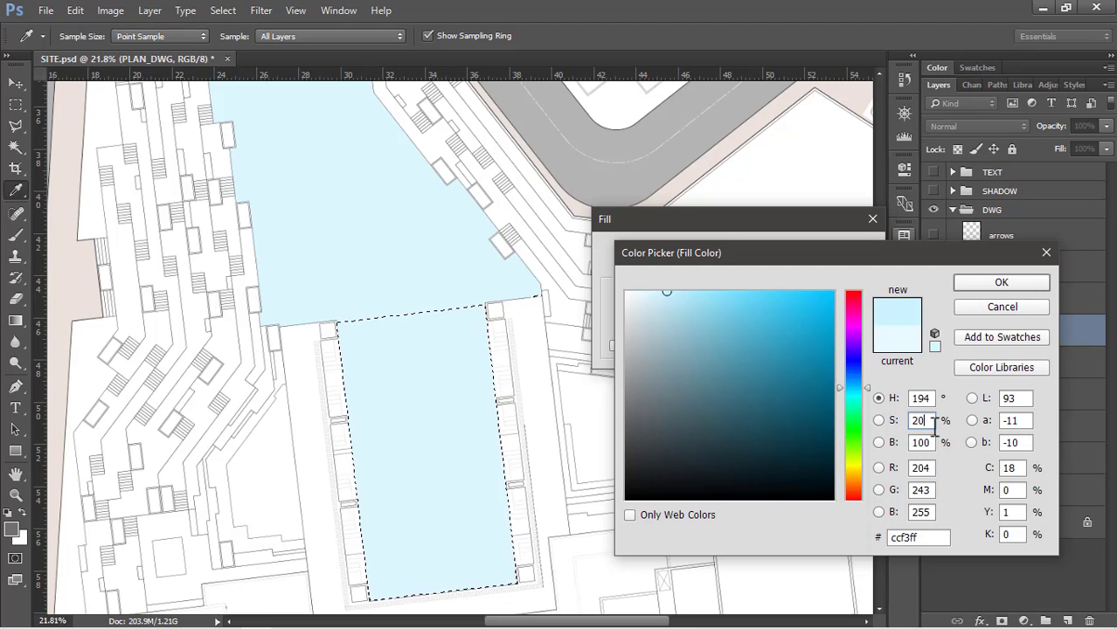
pyautogui.click(999, 284)
pyautogui.click(845, 251)
pyautogui.press('l')
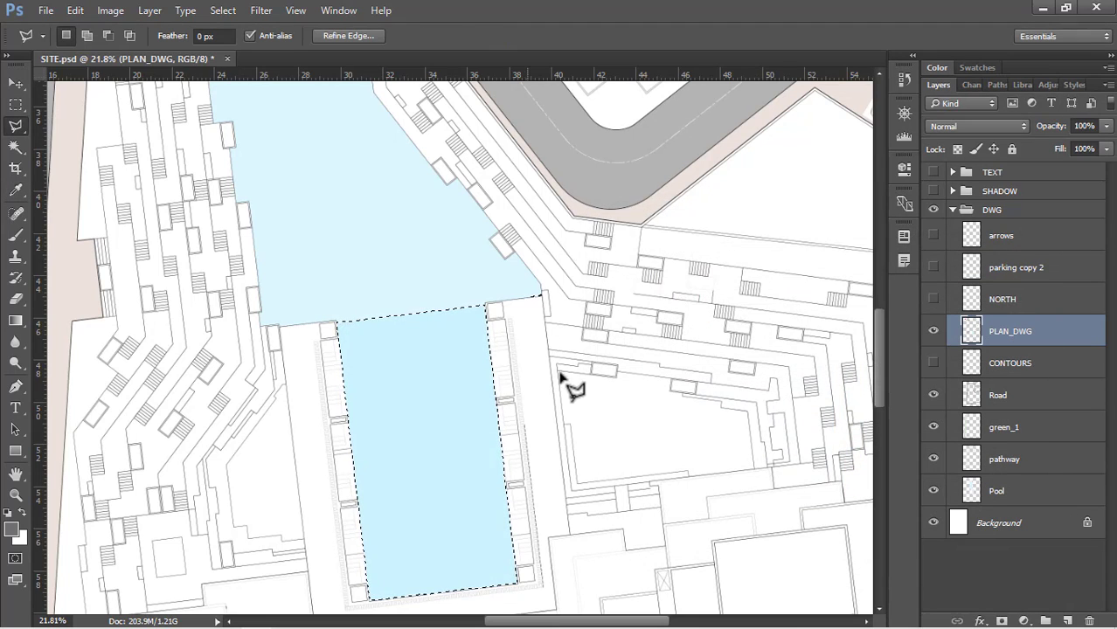
# Deselect the pool's rectangular lower section and inspect the boundary between the two blue tones
pyautogui.scroll(-1, 642, 316)
pyautogui.hotkey('ctrl', 'd')
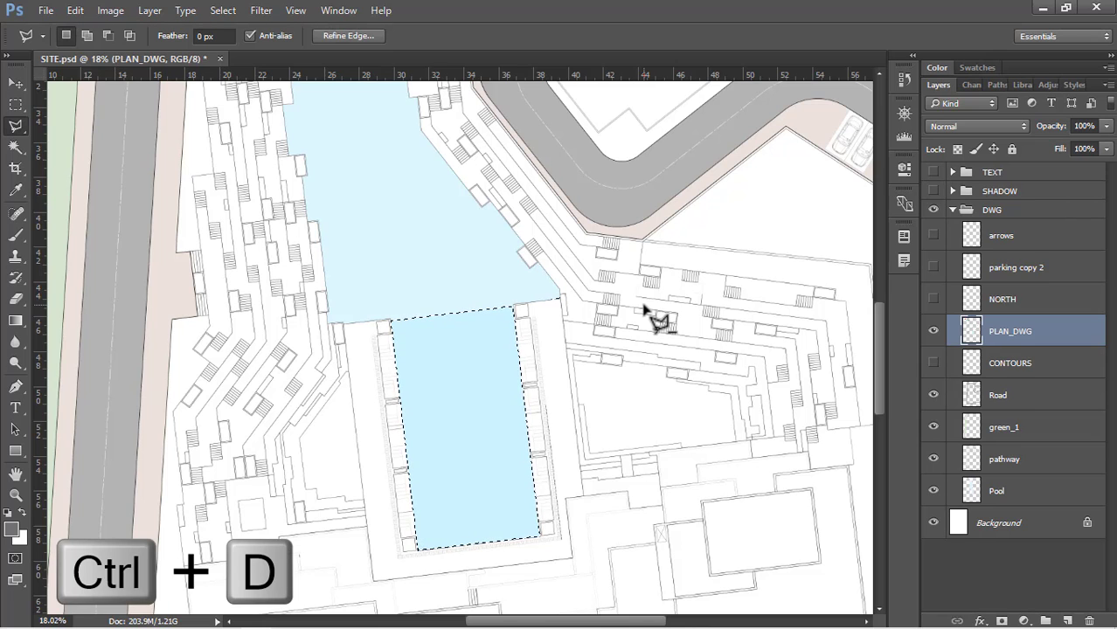
pyautogui.scroll(5, 522, 279)
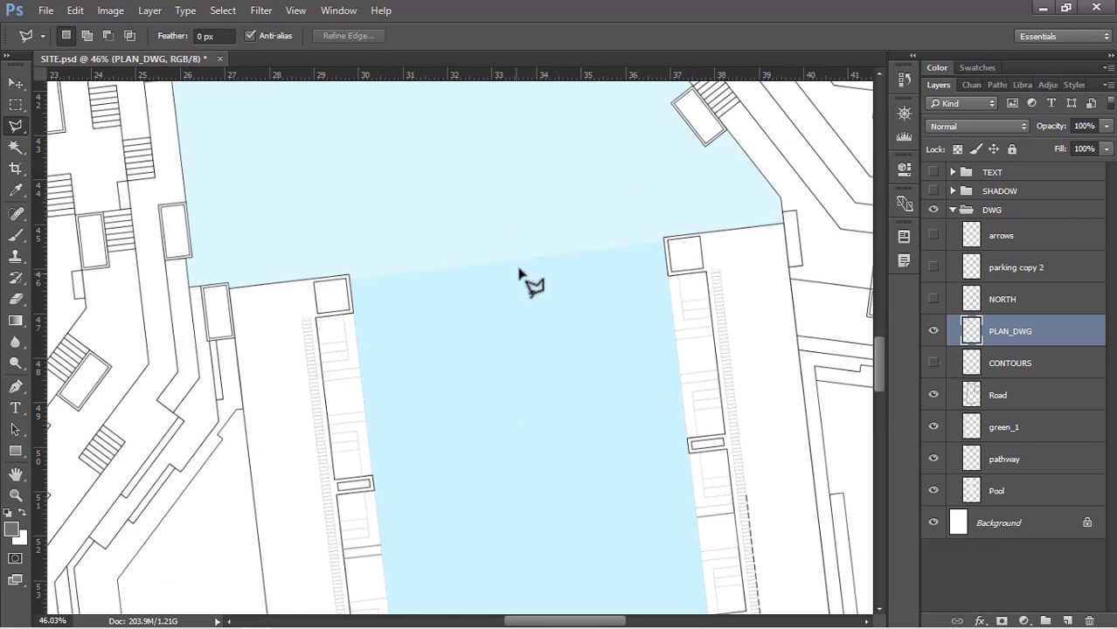
pyautogui.scroll(-1, 522, 275)
pyautogui.scroll(2, 476, 266)
pyautogui.scroll(2, 656, 257)
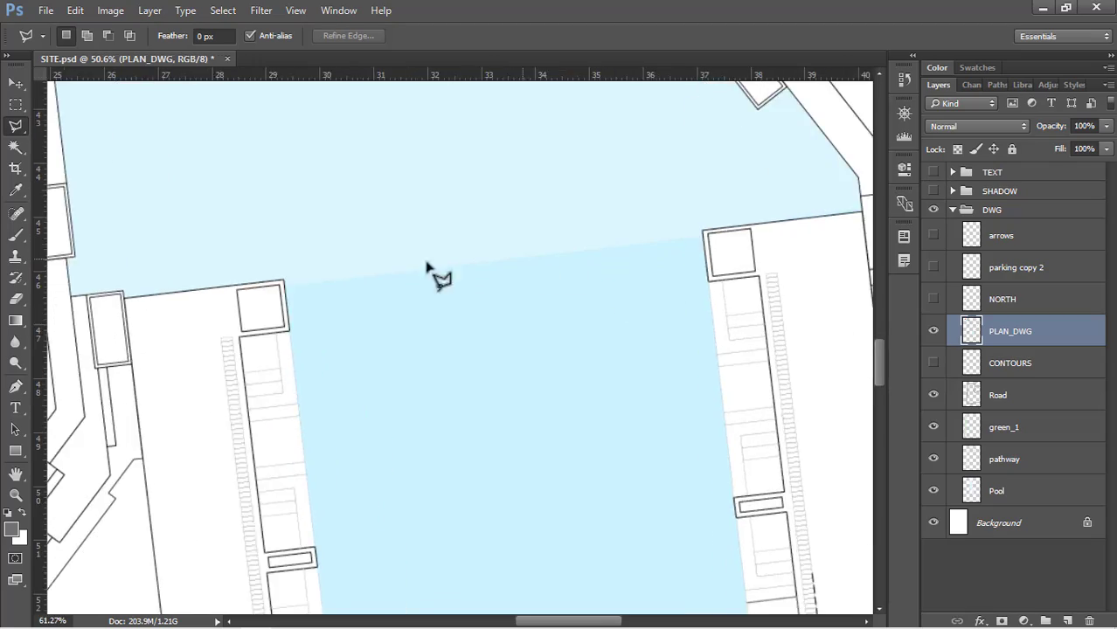
pyautogui.scroll(-6, 596, 284)
pyautogui.scroll(-7, 414, 361)
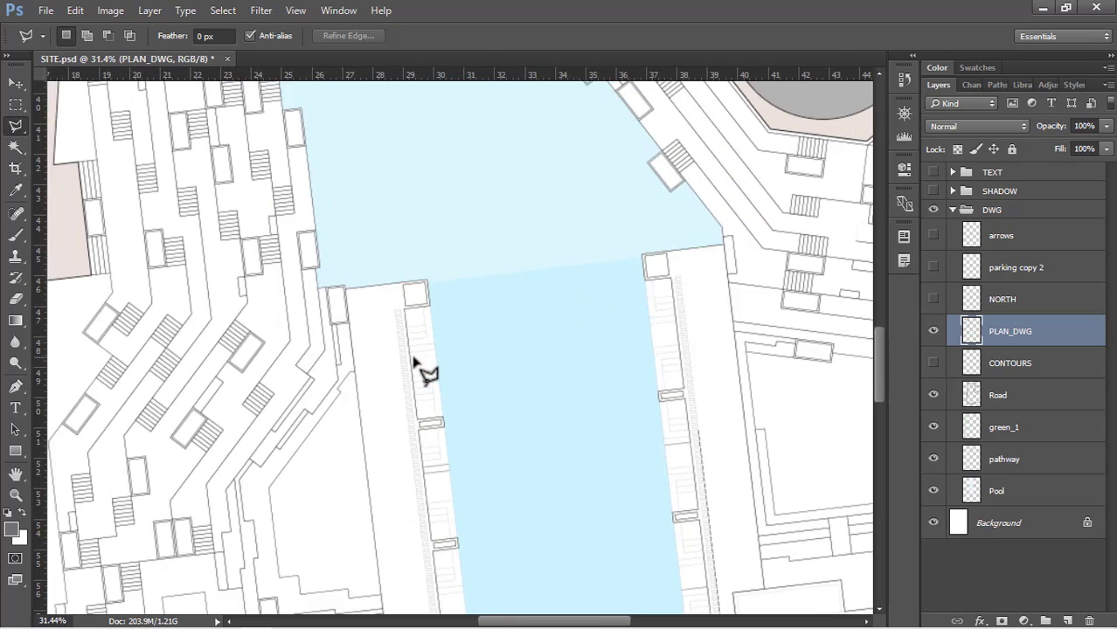
pyautogui.scroll(-5, 416, 358)
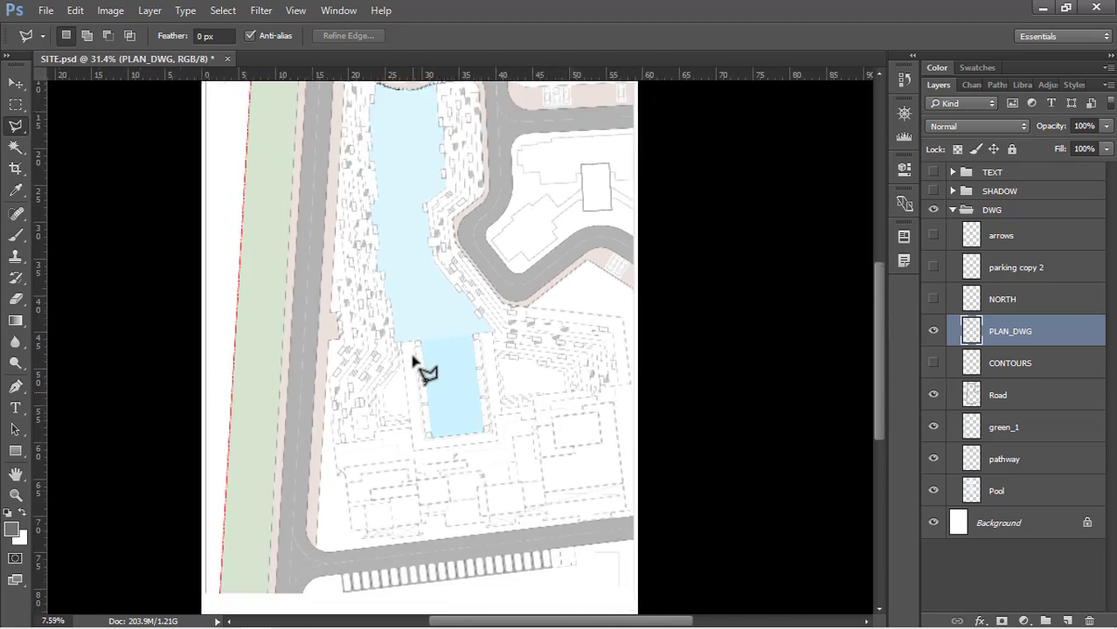
# Select the three stepped terrace areas below and to the left of the pool with the Magic Wand on PLAN_DWG
pyautogui.scroll(6, 461, 516)
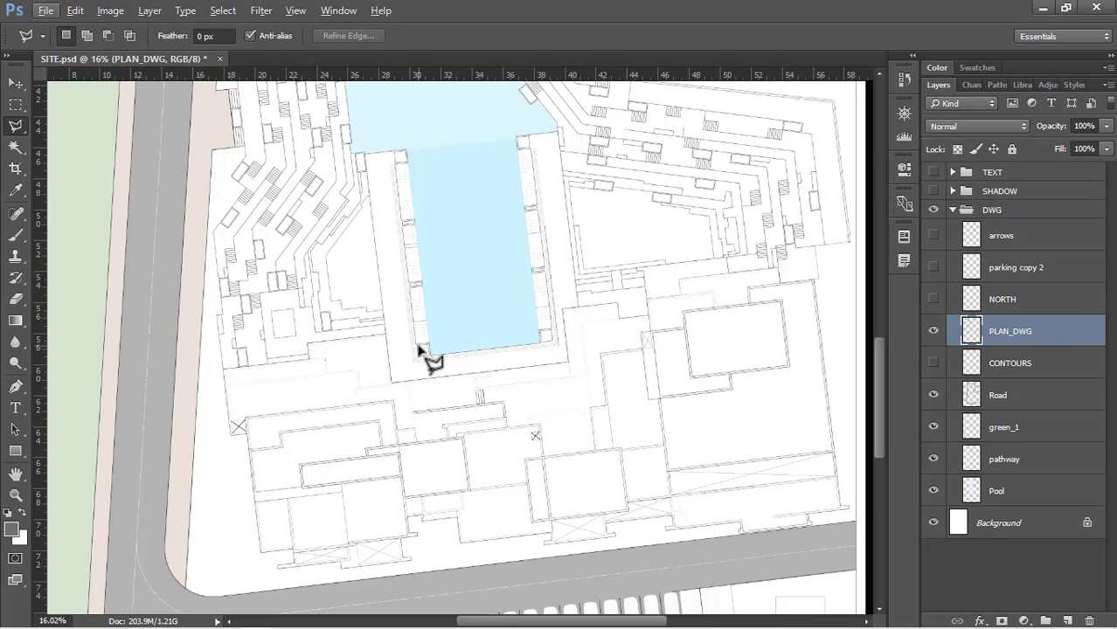
pyautogui.press('w')
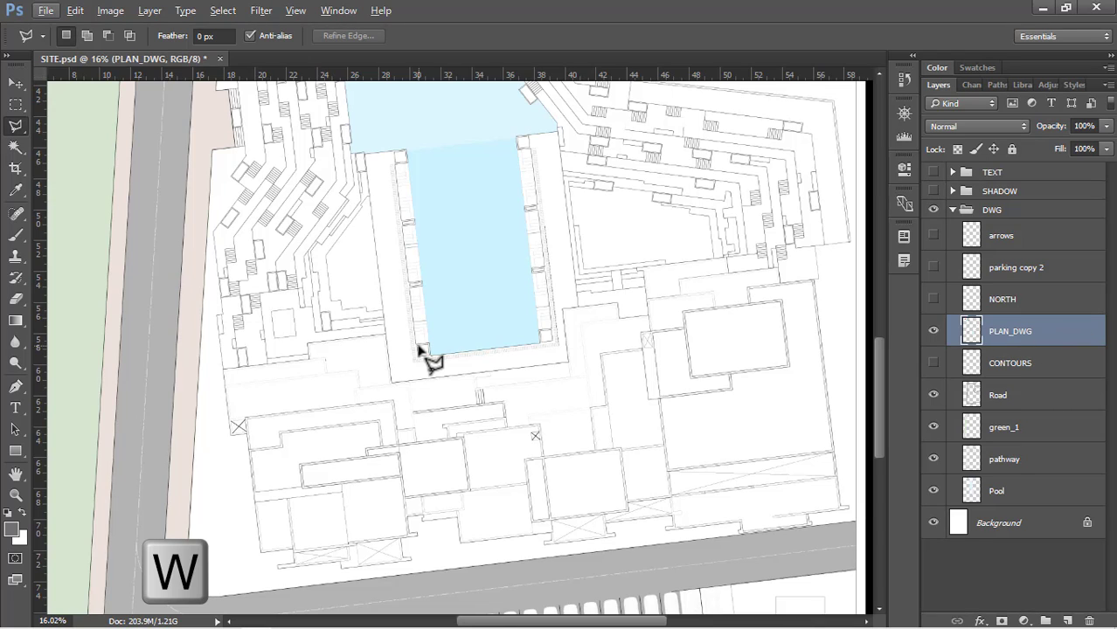
pyautogui.scroll(5, 336, 378)
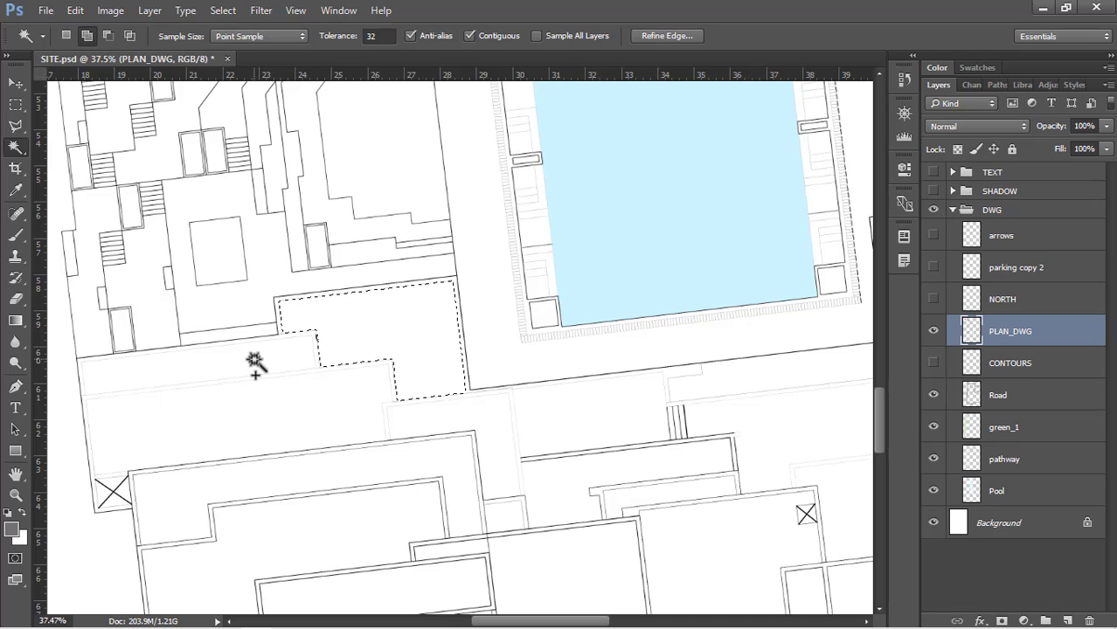
pyautogui.press('shift')
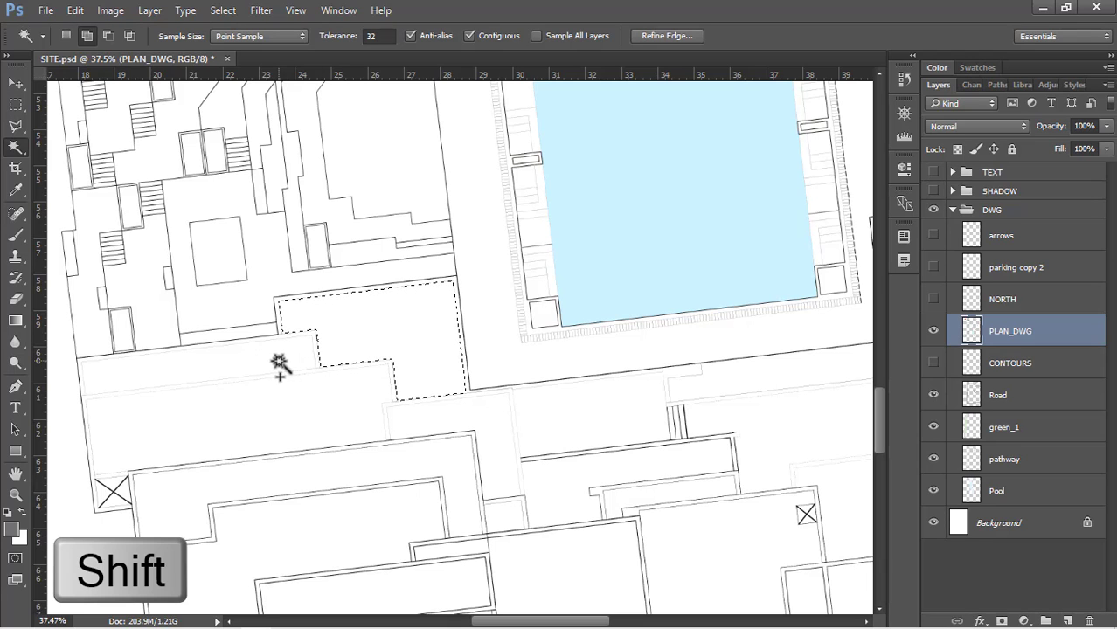
pyautogui.keyDown('shift'); pyautogui.click(242, 365); pyautogui.keyUp('shift')
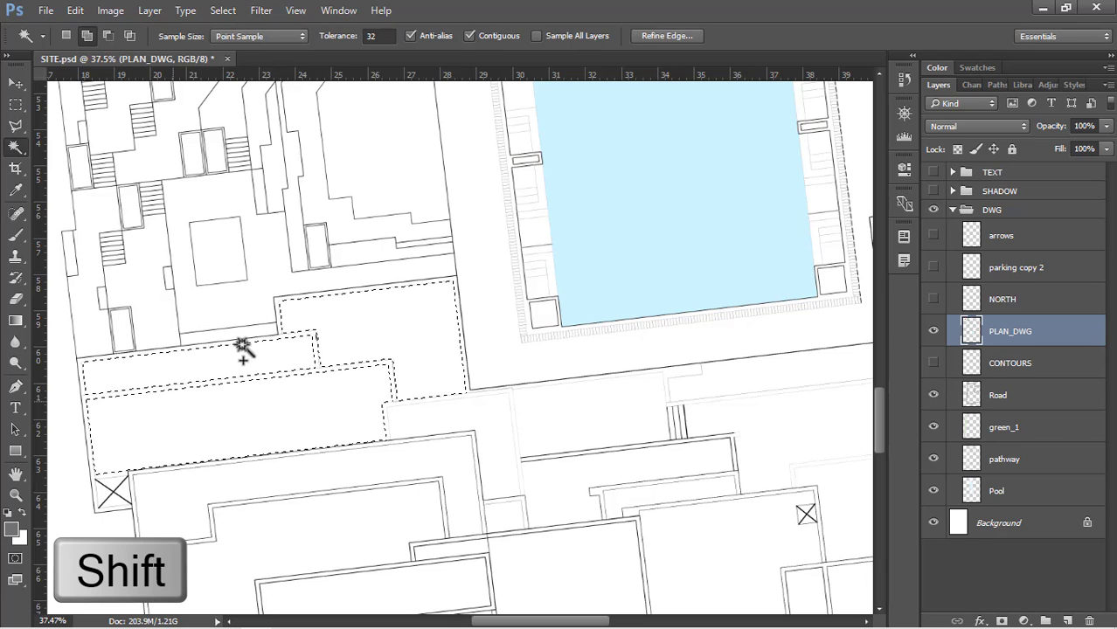
pyautogui.scroll(-3, 287, 225)
pyautogui.scroll(2, 310, 412)
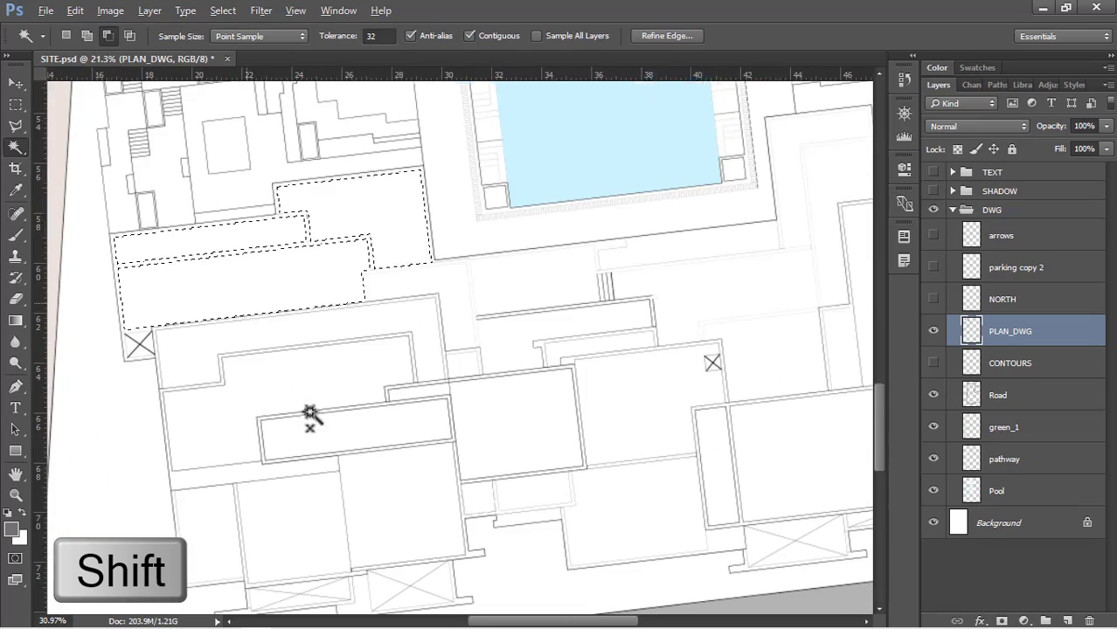
# Add the lower-left building's roof areas to the selection, including its long inner strip and the three blocks facing the road
pyautogui.keyDown('shift'); pyautogui.click(295, 332); pyautogui.keyUp('shift')
pyautogui.keyDown('shift'); pyautogui.click(284, 376); pyautogui.keyUp('shift')
pyautogui.keyDown('shift'); pyautogui.click(351, 437); pyautogui.keyUp('shift')
pyautogui.keyDown('shift'); pyautogui.click(381, 481); pyautogui.keyUp('shift')
pyautogui.scroll(-4, 371, 378)
pyautogui.scroll(3, 308, 531)
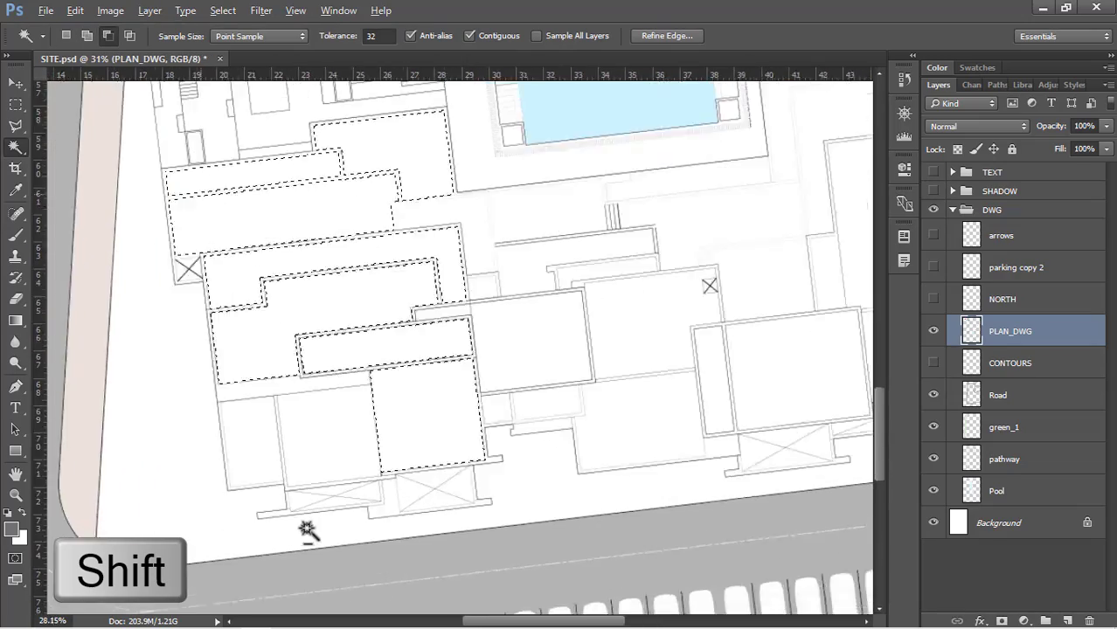
pyautogui.scroll(5, 309, 526)
pyautogui.keyDown('shift'); pyautogui.click(319, 418); pyautogui.keyUp('shift')
pyautogui.keyDown('shift'); pyautogui.click(240, 418); pyautogui.keyUp('shift')
pyautogui.scroll(-2, 182, 440)
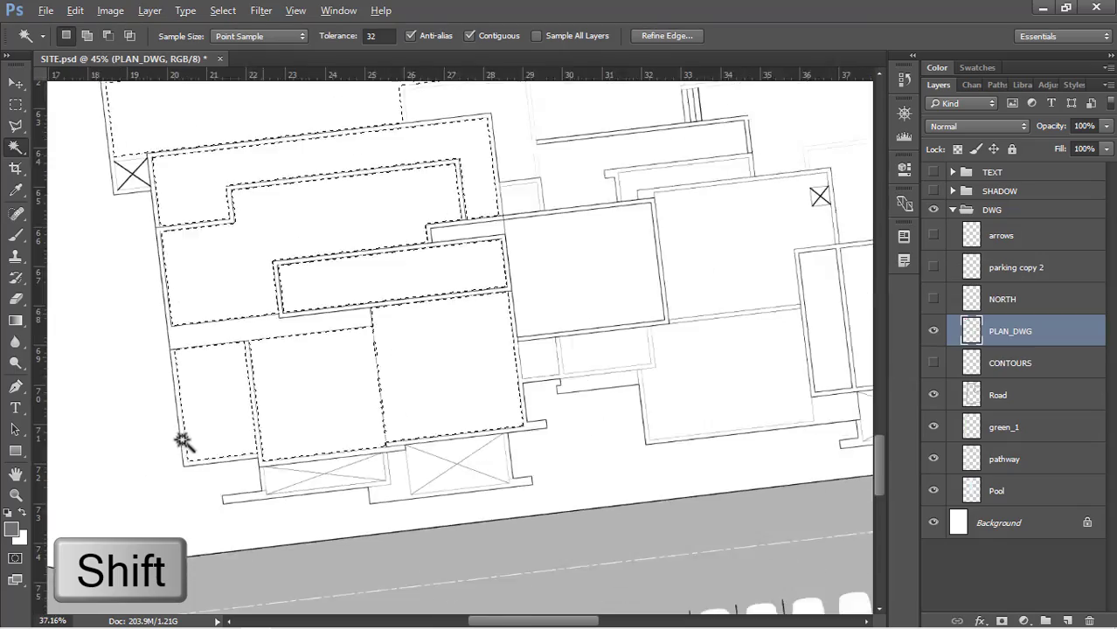
# Add the middle building's main roof blocks and the narrow stepped strips above them to the selection
pyautogui.scroll(-2, 549, 312)
pyautogui.scroll(2, 257, 374)
pyautogui.keyDown('shift'); pyautogui.click(249, 349); pyautogui.keyUp('shift')
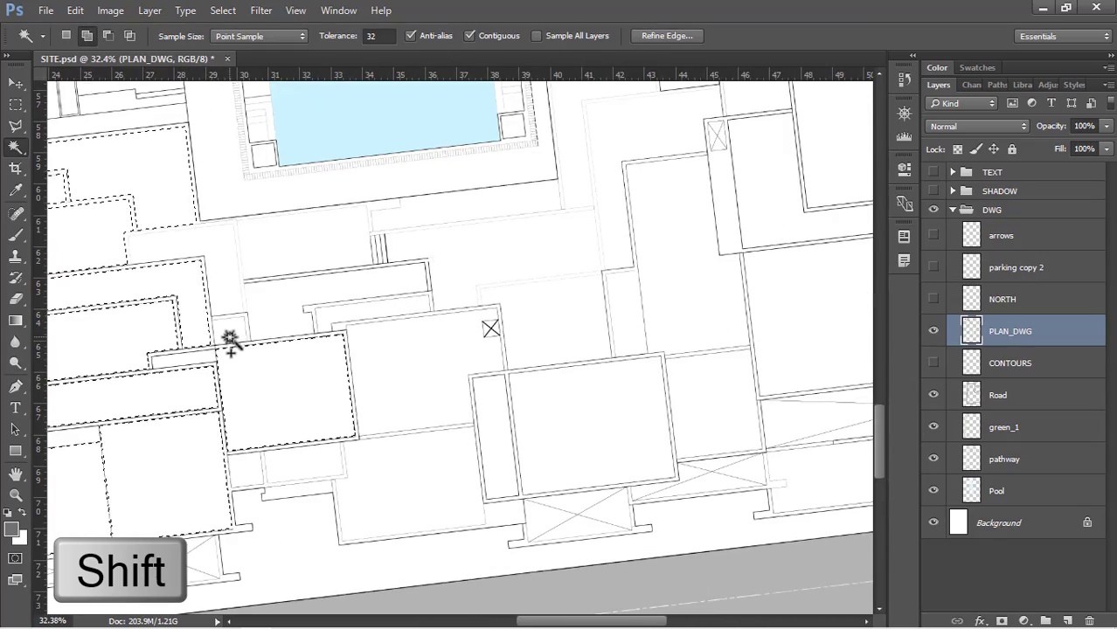
pyautogui.keyDown('shift'); pyautogui.click(231, 334); pyautogui.keyUp('shift')
pyautogui.keyDown('shift'); pyautogui.click(294, 306); pyautogui.keyUp('shift')
pyautogui.keyDown('shift'); pyautogui.click(359, 312); pyautogui.keyUp('shift')
pyautogui.keyDown('shift'); pyautogui.click(380, 363); pyautogui.keyUp('shift')
pyautogui.keyDown('shift'); pyautogui.click(374, 454); pyautogui.keyUp('shift')
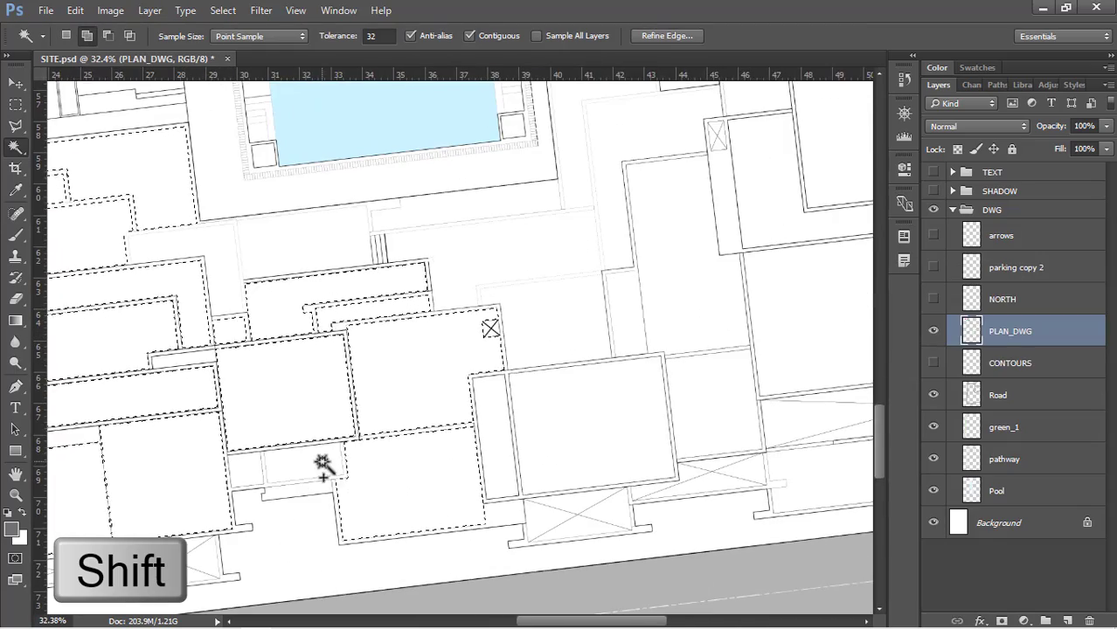
# Add the middle building's small road-side roof pieces and the adjoining narrow strip and large rectangular roof to the selection
pyautogui.keyDown('shift'); pyautogui.click(321, 462); pyautogui.keyUp('shift')
pyautogui.keyDown('shift'); pyautogui.click(496, 439); pyautogui.keyUp('shift')
pyautogui.keyDown('shift'); pyautogui.click(571, 442); pyautogui.keyUp('shift')
pyautogui.keyDown('shift'); pyautogui.click(248, 469); pyautogui.keyUp('shift')
pyautogui.scroll(-4, 332, 447)
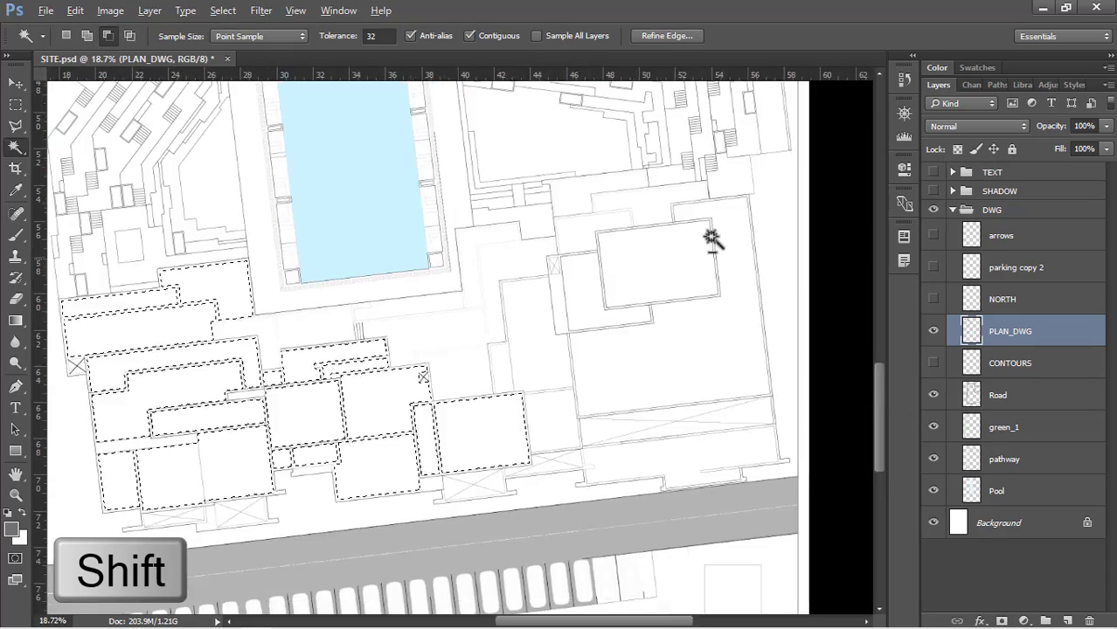
# Add the right-hand building's rectangular, L-shaped and large main roof areas, plus the adjoining link blocks, to the selection
pyautogui.scroll(4, 421, 391)
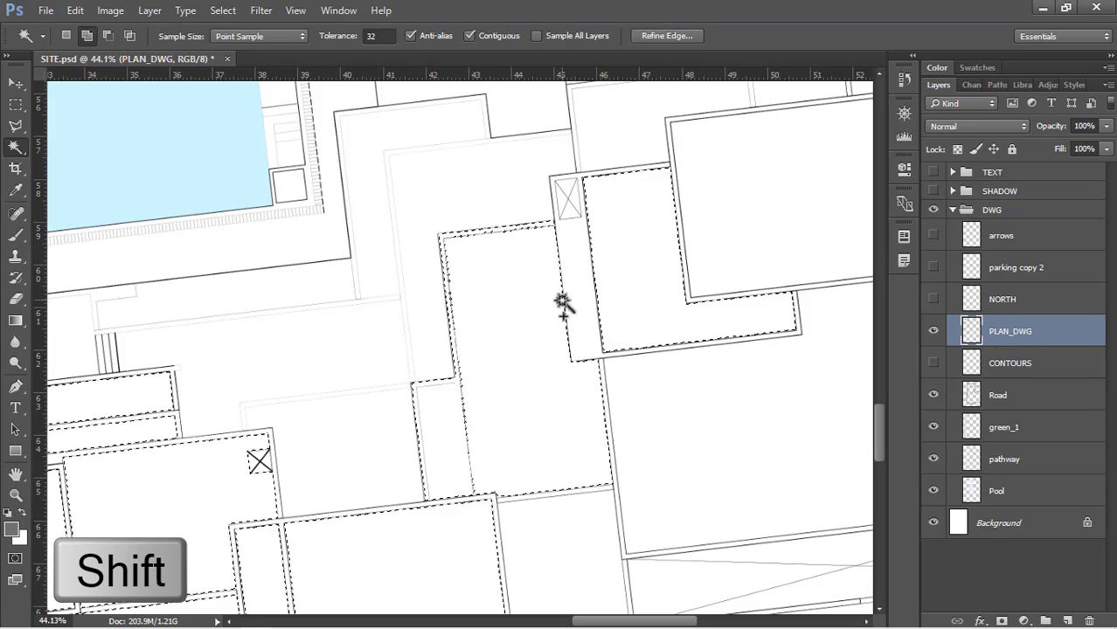
pyautogui.scroll(-6, 644, 255)
pyautogui.scroll(3, 736, 391)
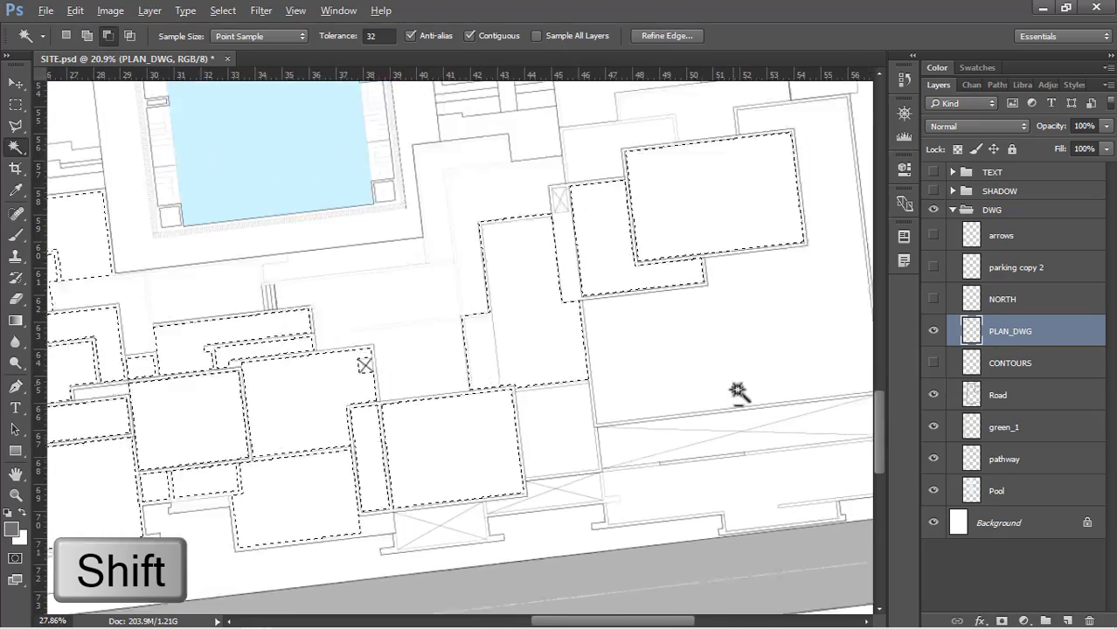
pyautogui.keyDown('shift'); pyautogui.click(561, 433); pyautogui.keyUp('shift')
pyautogui.scroll(-2, 533, 428)
pyautogui.scroll(2, 485, 365)
# Add the faintly outlined stepped terraces between the middle and right-hand buildings, below the pool, to the Magic Wand selection
pyautogui.press('l')
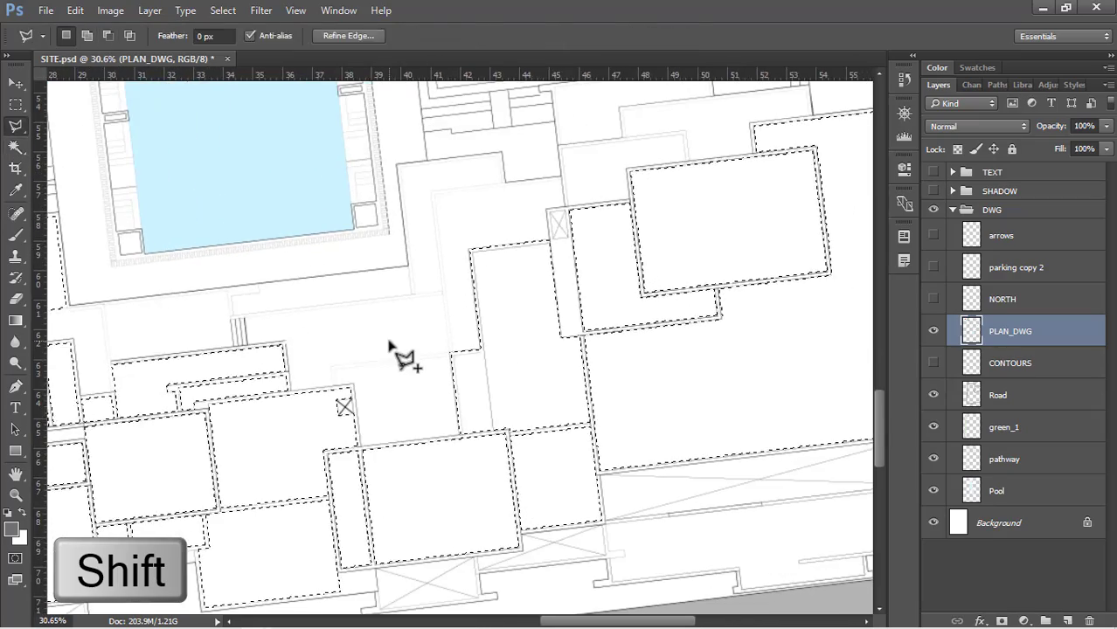
pyautogui.press('w')
pyautogui.scroll(4, 398, 390)
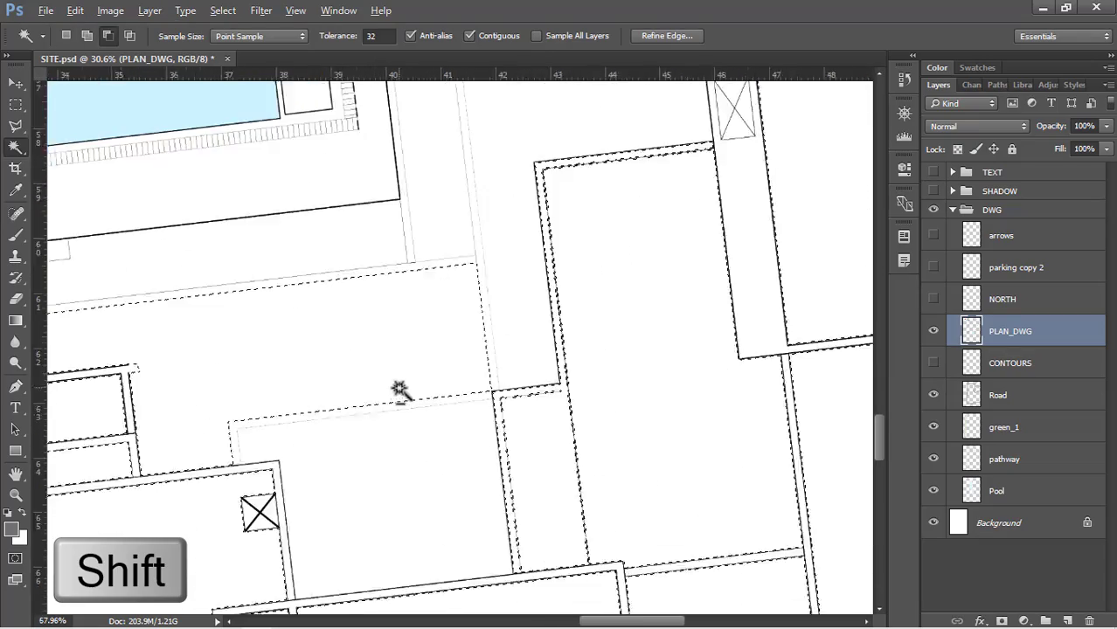
pyautogui.scroll(-2, 531, 237)
pyautogui.keyDown('shift'); pyautogui.click(442, 237); pyautogui.keyUp('shift')
pyautogui.keyDown('shift'); pyautogui.click(403, 204); pyautogui.keyUp('shift')
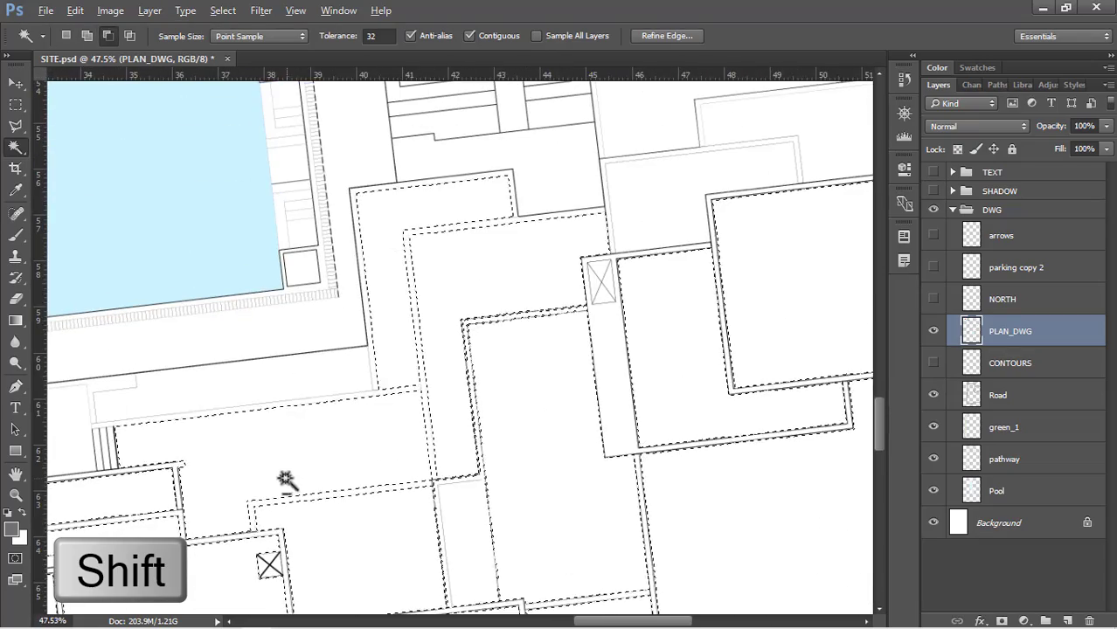
# Add the stepped terraces along the upper edge of the right-hand building to the selection
pyautogui.scroll(-6, 287, 483)
pyautogui.scroll(4, 671, 149)
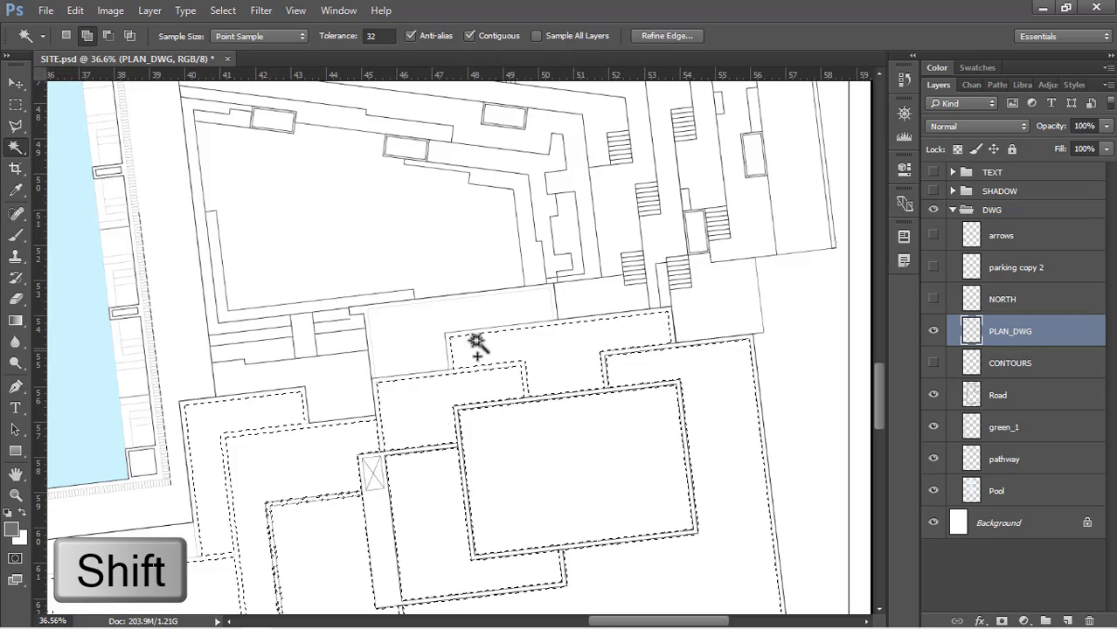
pyautogui.scroll(4, 471, 342)
pyautogui.keyDown('shift'); pyautogui.click(414, 347); pyautogui.keyUp('shift')
pyautogui.scroll(-4, 407, 365)
pyautogui.scroll(1, 568, 407)
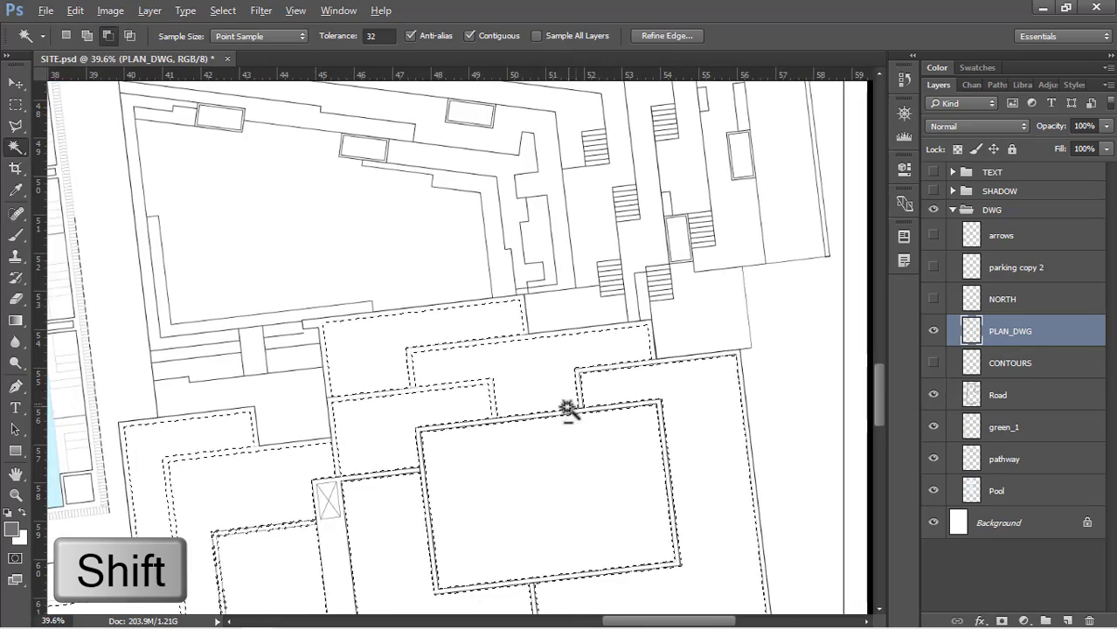
pyautogui.scroll(-5, 678, 227)
# Add the right-hand building's long roof strip beside the road to the selection and check the whole block for missed areas
pyautogui.scroll(2, 624, 512)
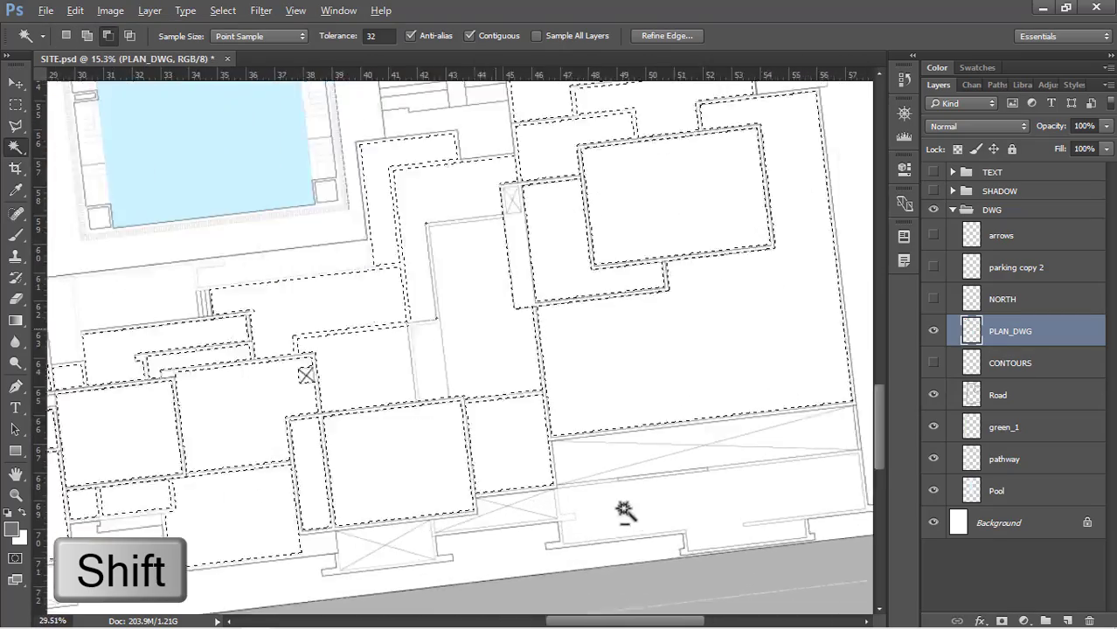
pyautogui.scroll(2, 624, 512)
pyautogui.keyDown('shift'); pyautogui.click(611, 482); pyautogui.keyUp('shift')
pyautogui.scroll(-4, 703, 436)
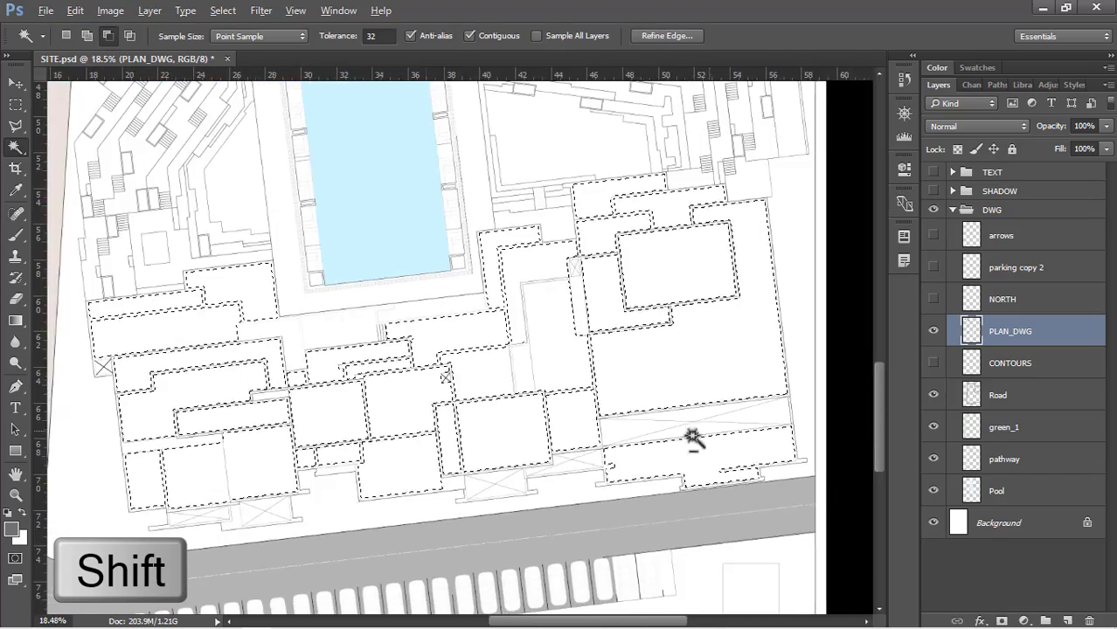
pyautogui.scroll(5, 227, 548)
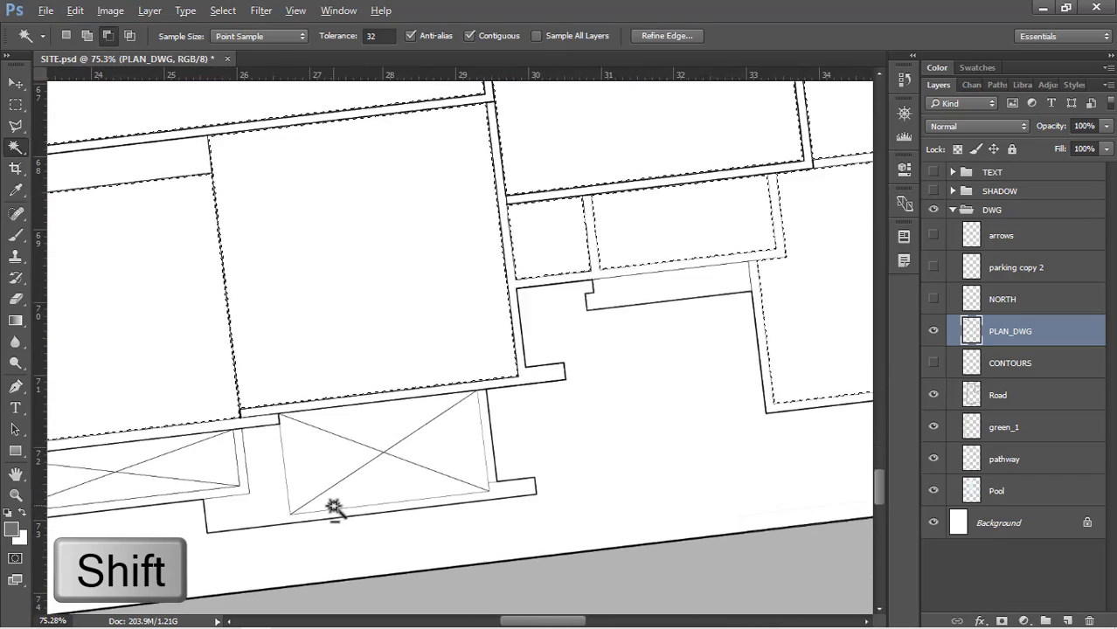
pyautogui.scroll(-6, 334, 506)
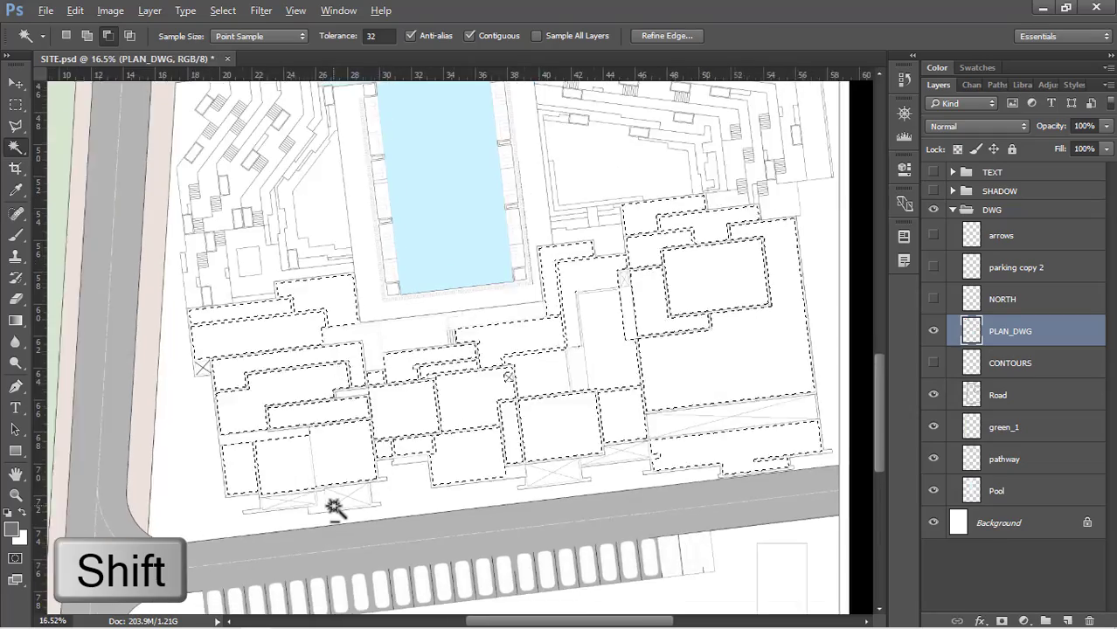
pyautogui.scroll(-4, 329, 506)
# Add the two stepped building outlines and the rectangular block inside the curved road loop to the selection
pyautogui.scroll(3, 655, 235)
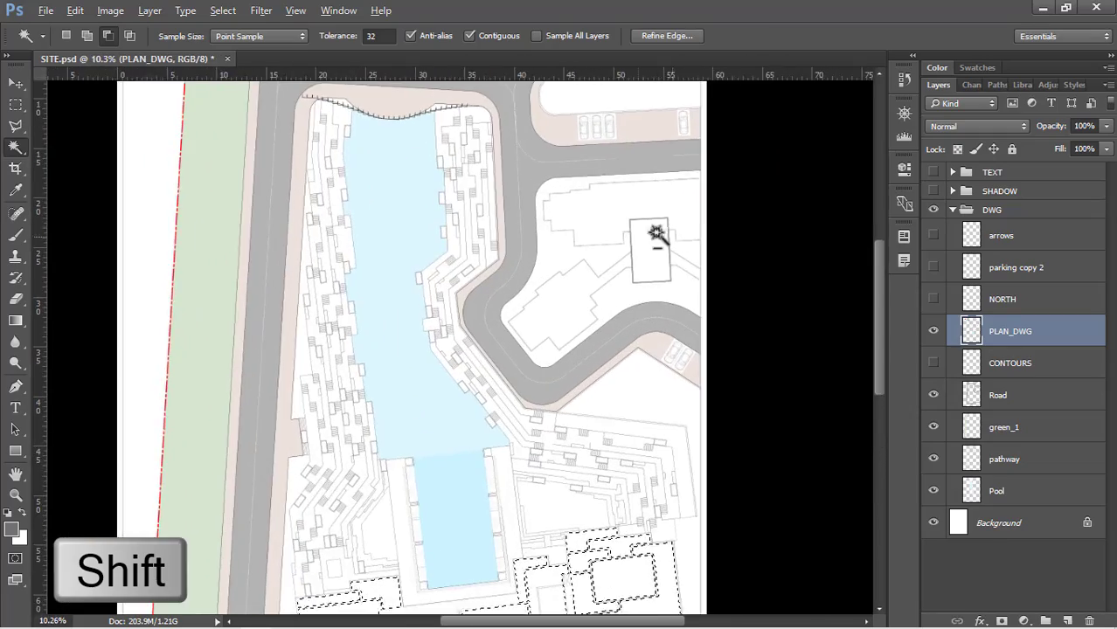
pyautogui.scroll(-3, 629, 229)
pyautogui.scroll(4, 606, 225)
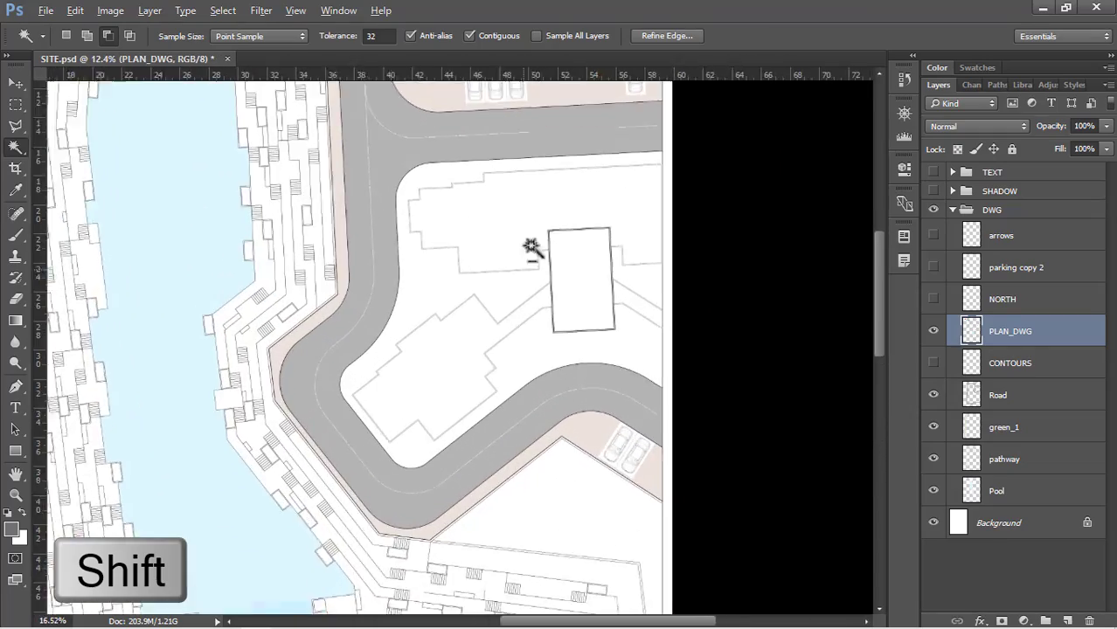
pyautogui.scroll(2, 530, 248)
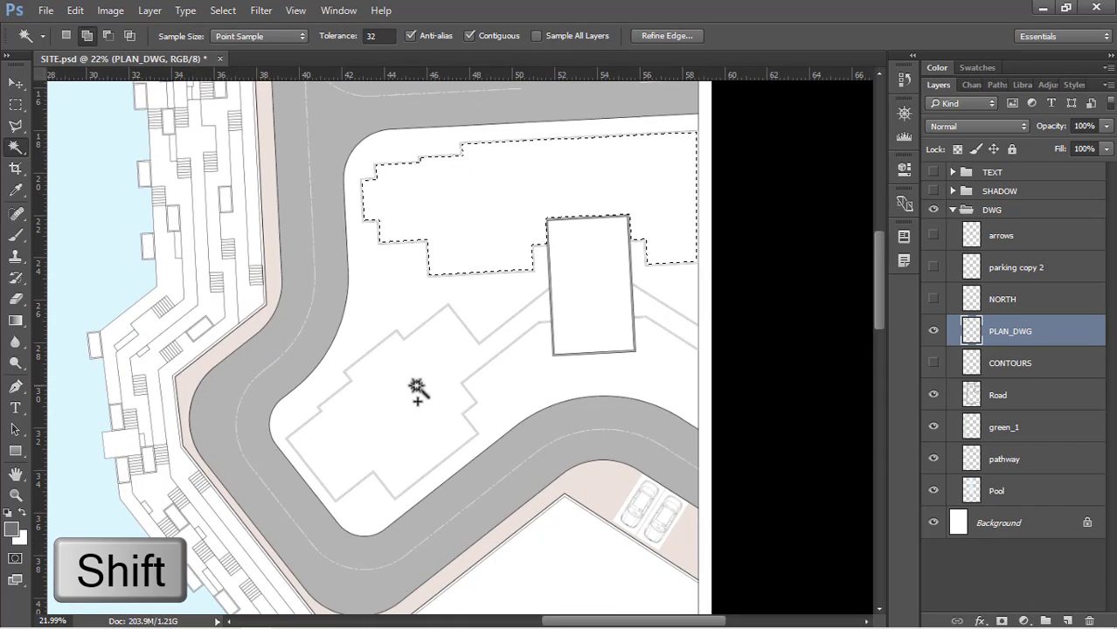
pyautogui.scroll(-8, 603, 201)
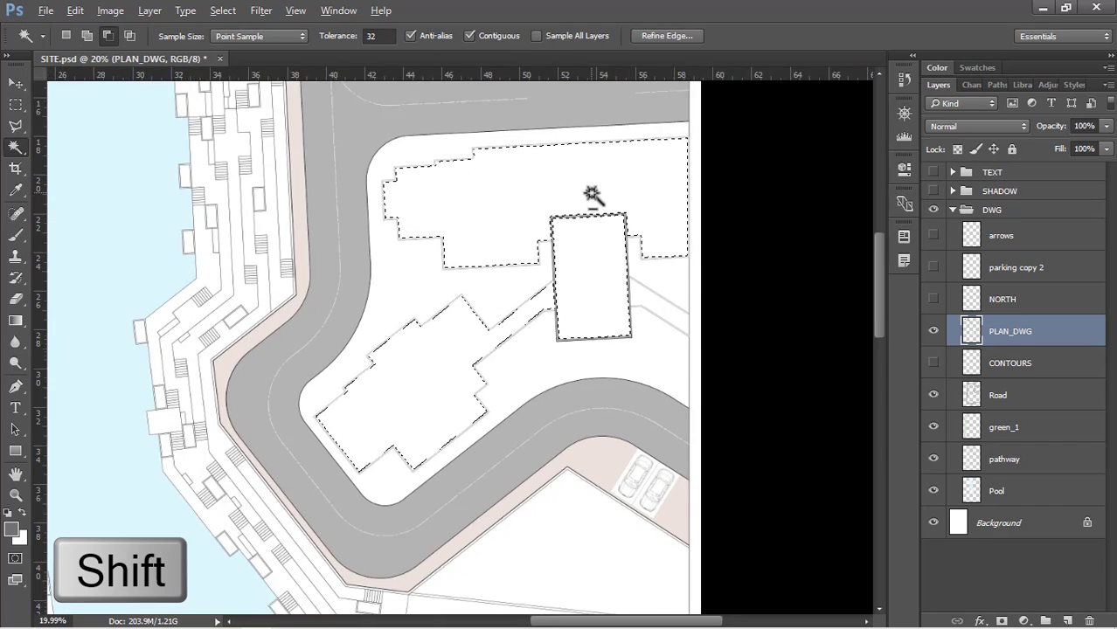
pyautogui.scroll(-1, 647, 175)
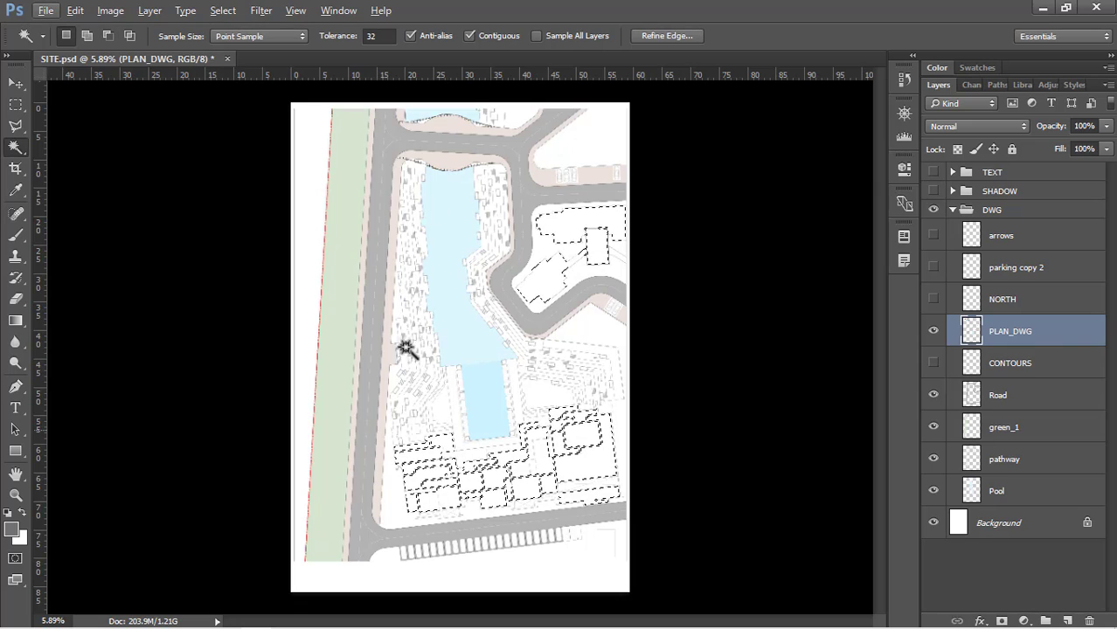
# Create a new layer above PLAN_DWG and name it Roof
pyautogui.click(1067, 621)
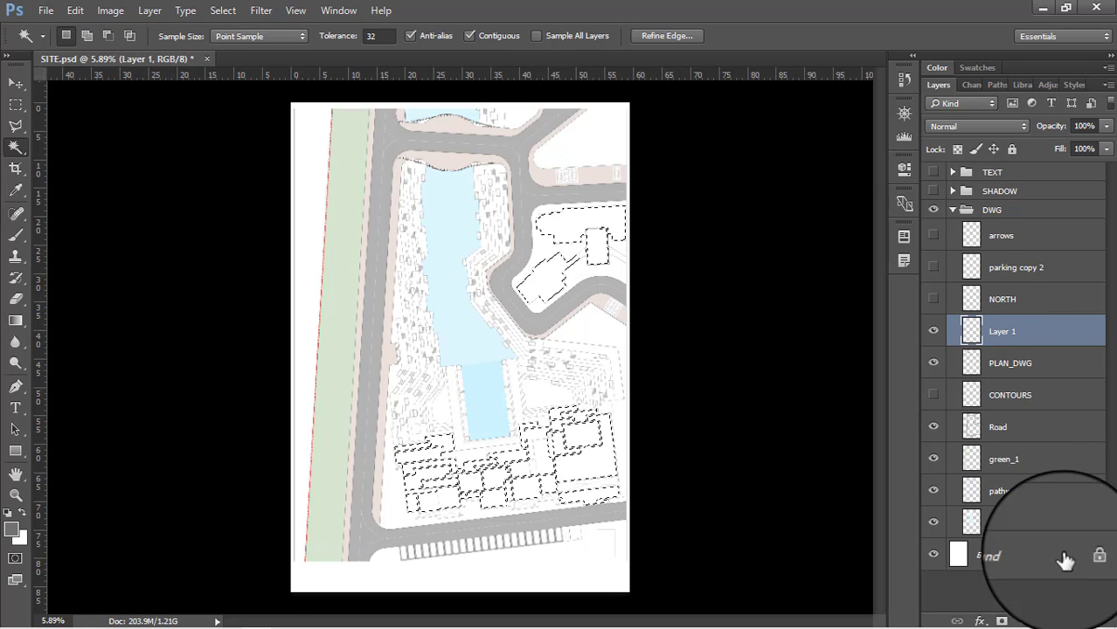
pyautogui.doubleClick(1014, 331)
pyautogui.write('R')
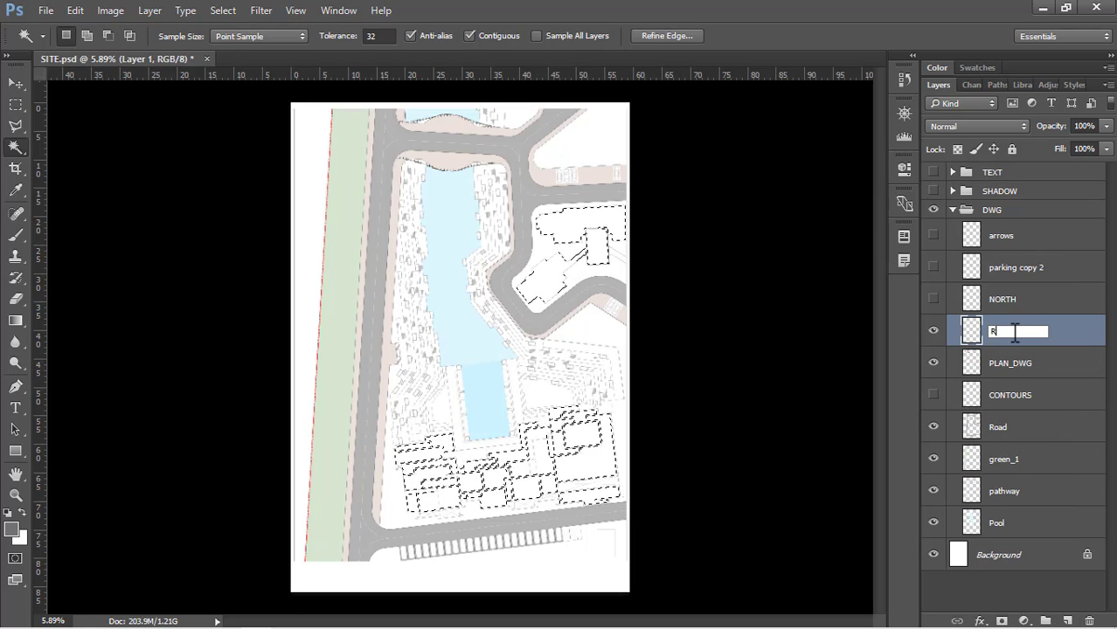
pyautogui.write('oof')
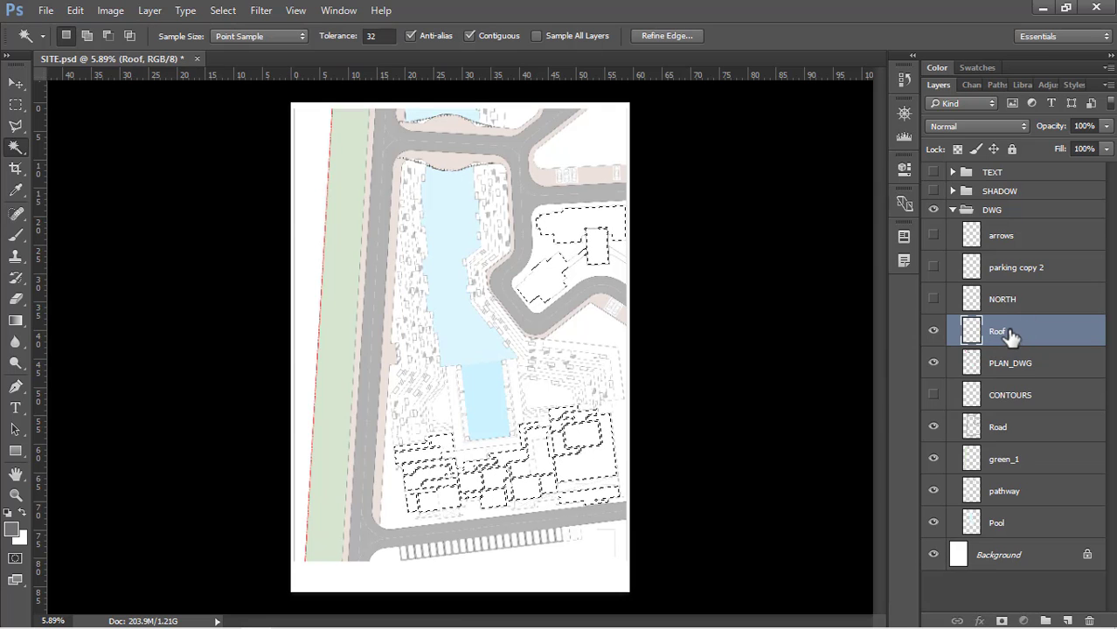
# Move the Roof layer below the CONTOURS layer, directly above the Road layer
pyautogui.moveTo(1010, 335); pyautogui.dragTo(1009, 400)
pyautogui.moveTo(1010, 400); pyautogui.dragTo(1010, 404)
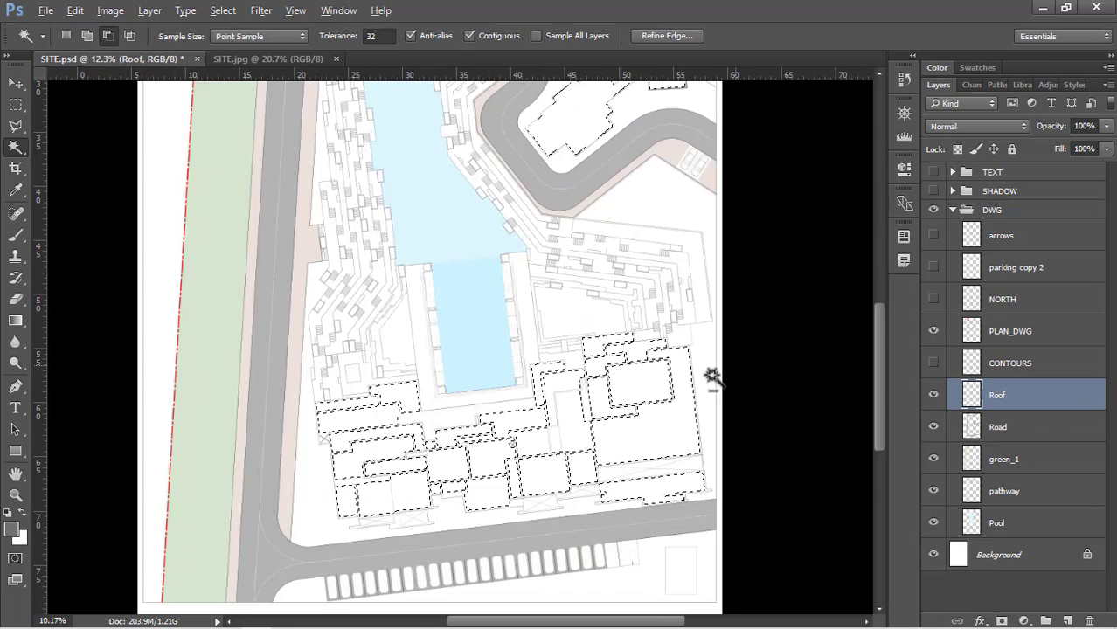
pyautogui.scroll(-5, 711, 378)
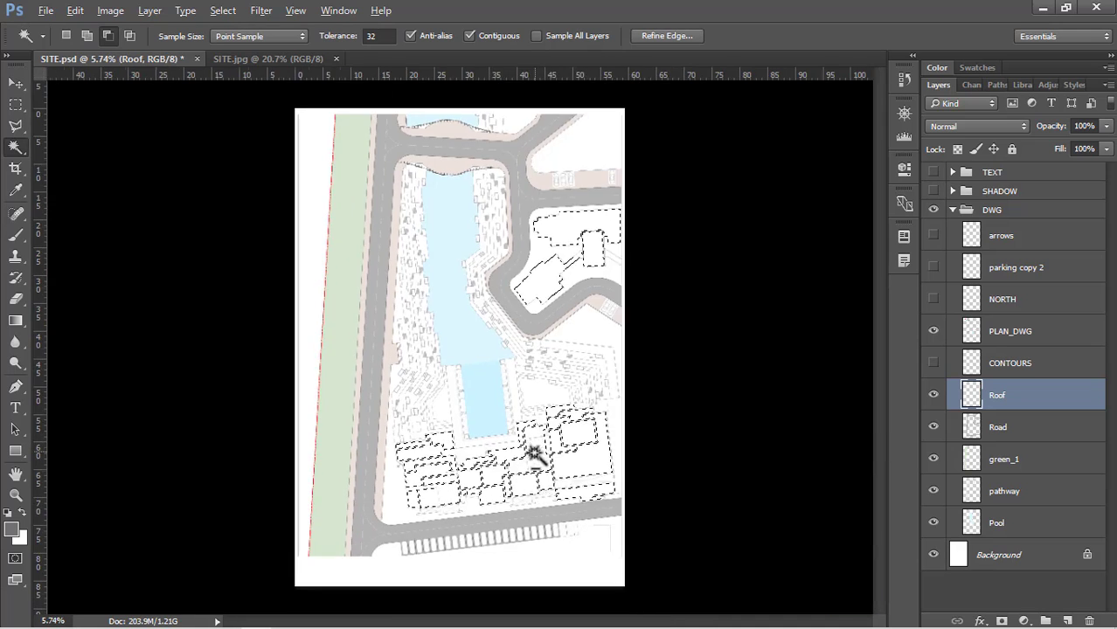
# Fill the selected building outlines on the Roof layer with a light grey of 90% brightness (e5e5e5), in Normal mode at 100% opacity
pyautogui.hotkey('shift', 'BackSpace')
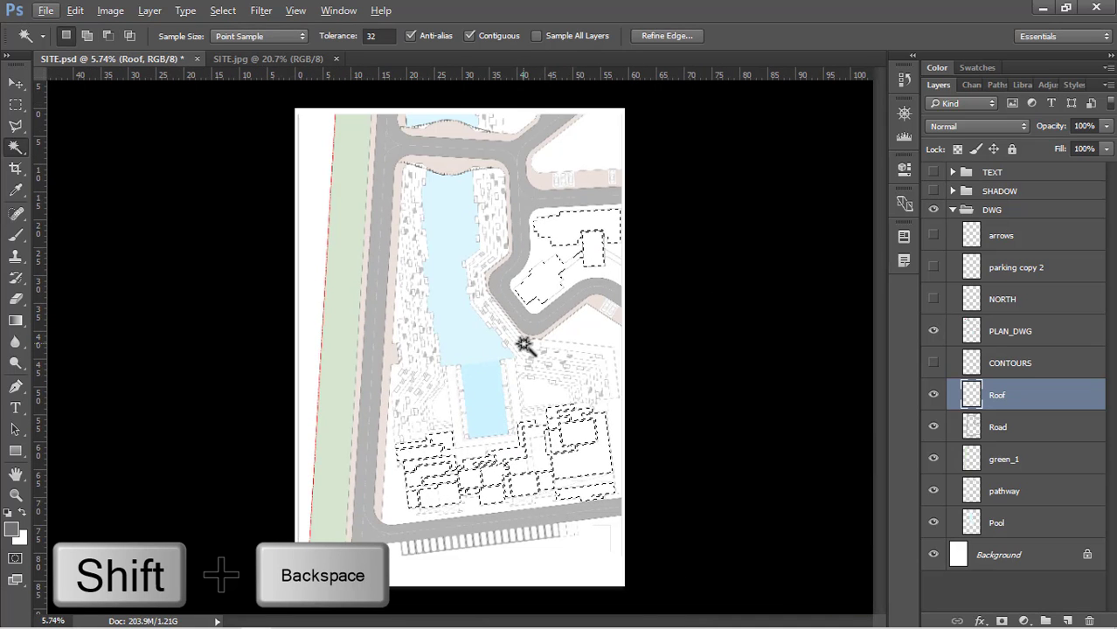
pyautogui.hotkey('shift', 'BackSpace')
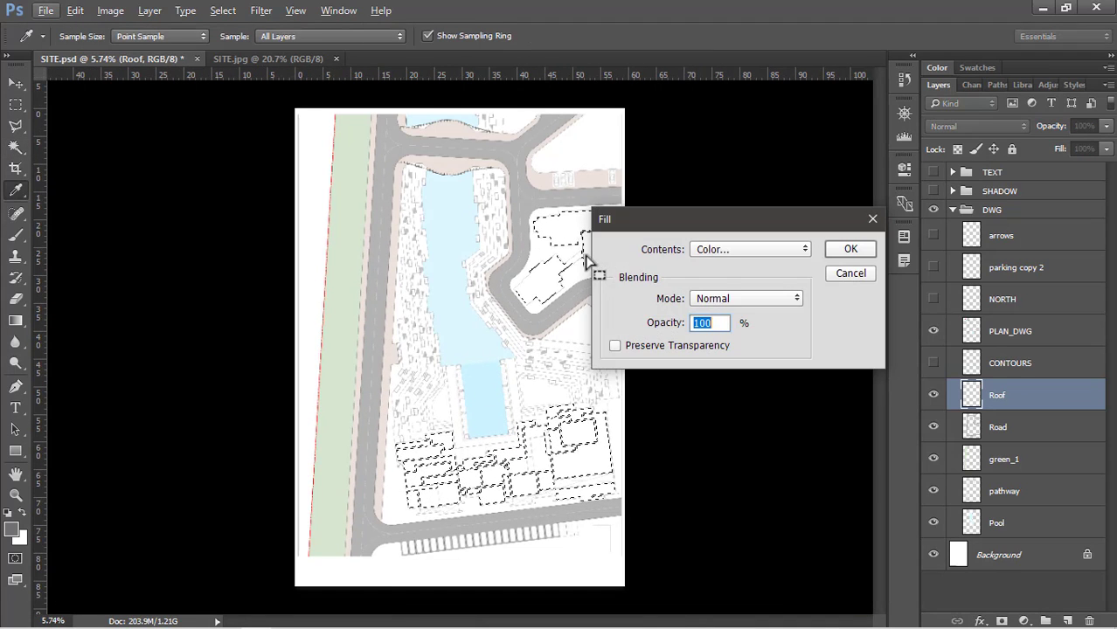
pyautogui.click(745, 250)
pyautogui.click(750, 260)
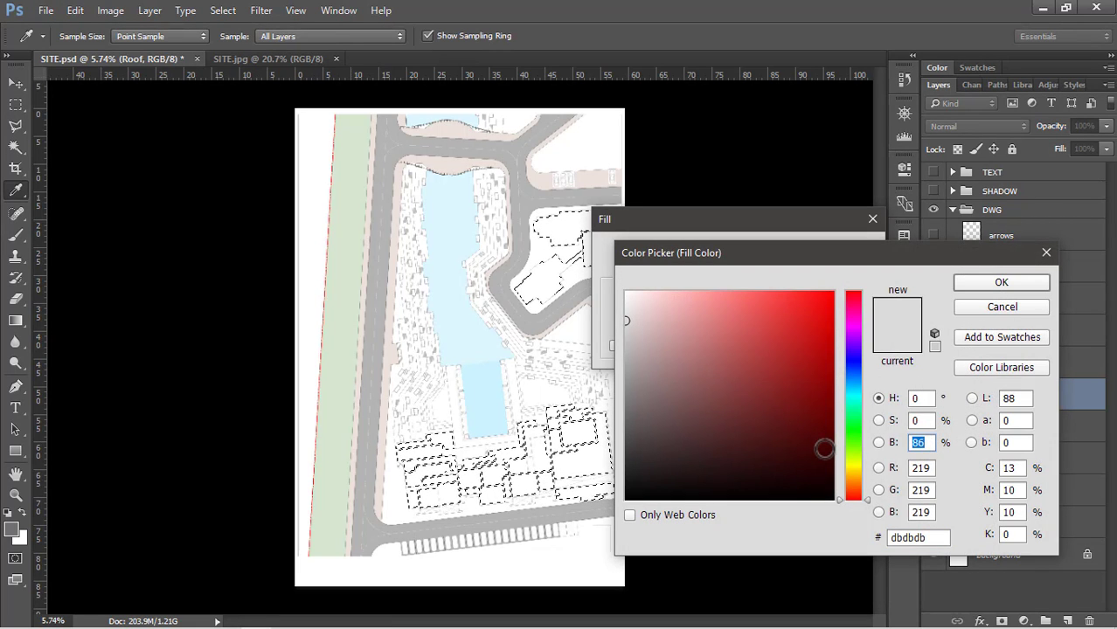
pyautogui.write('90')
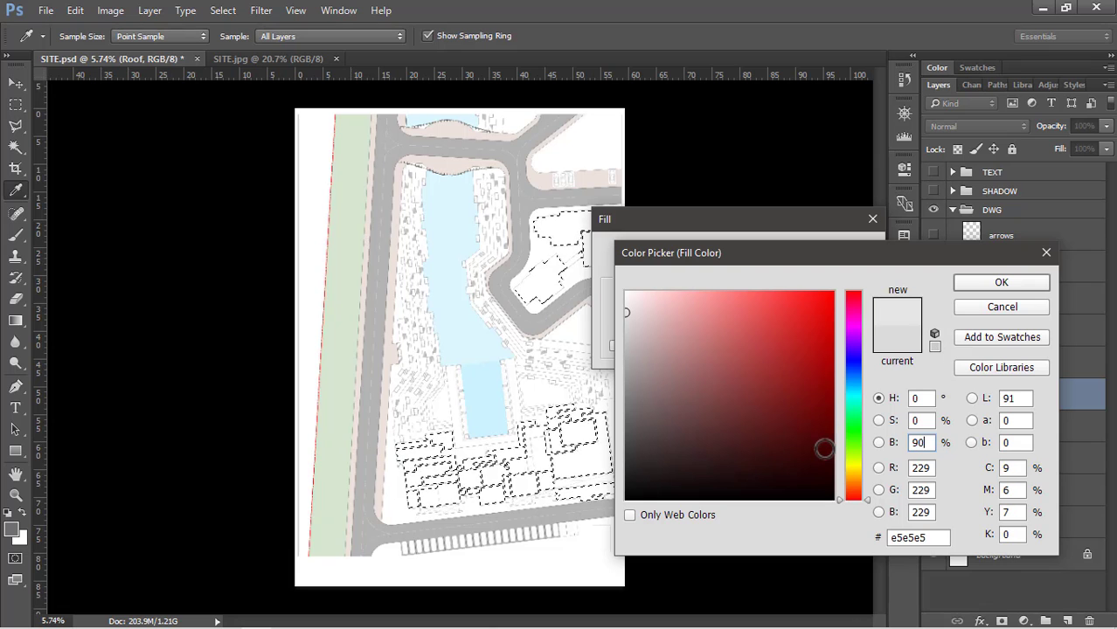
pyautogui.click(971, 281)
pyautogui.click(846, 249)
pyautogui.press('w')
pyautogui.scroll(9, 486, 507)
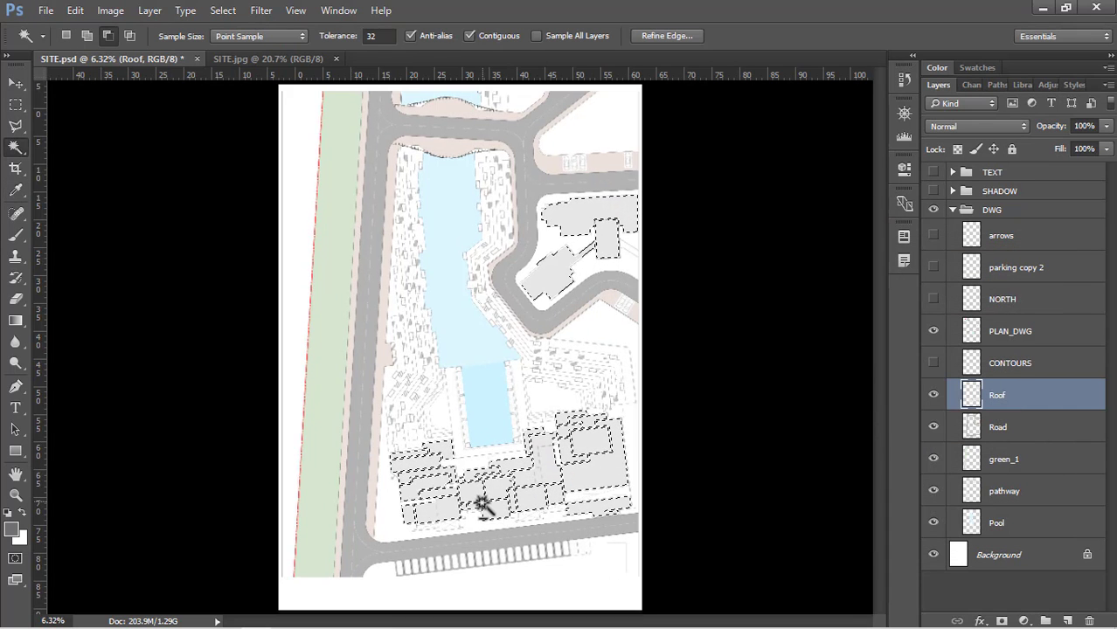
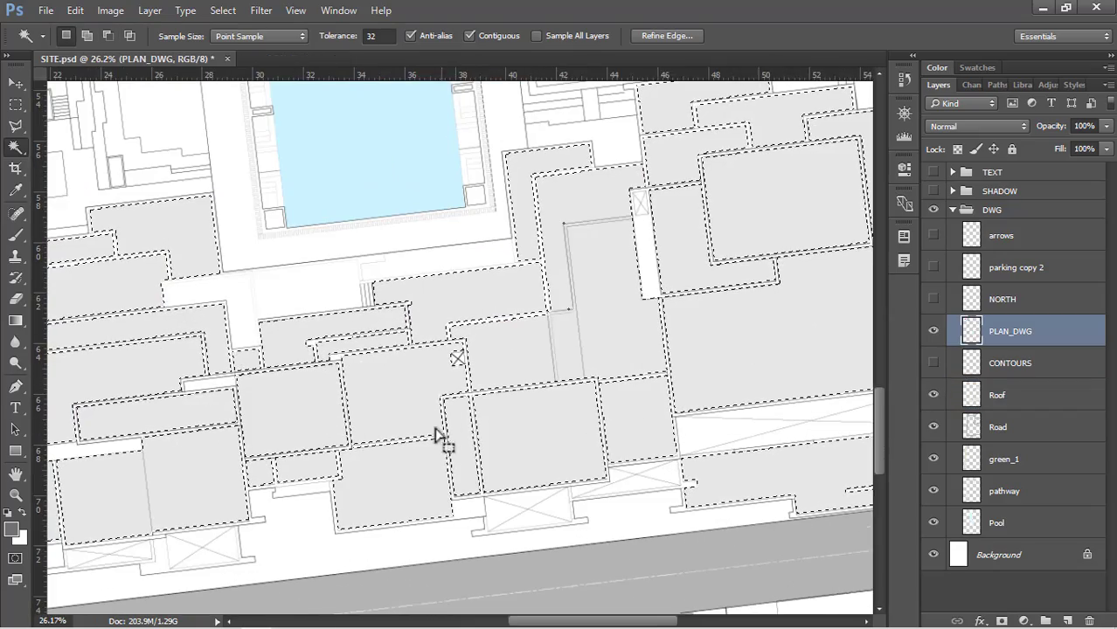
# Replace the selection with the central roof blocks below the pool, the small adjoining block and the rectangular block inside the road loop
pyautogui.press('w')
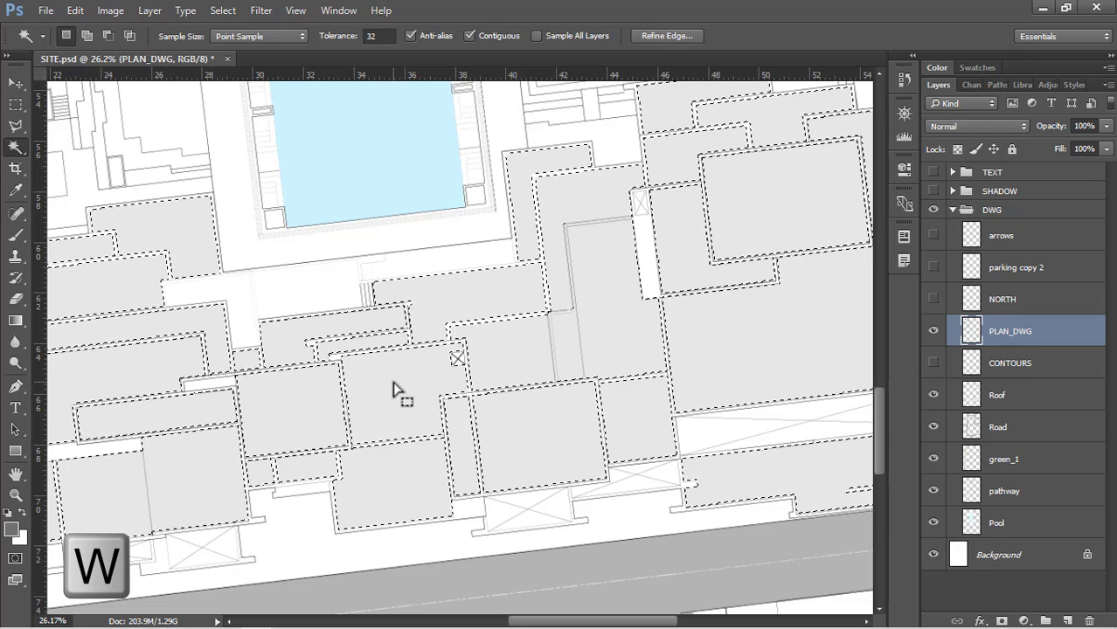
pyautogui.hotkey('ctrl', 'd')
pyautogui.click(411, 390)
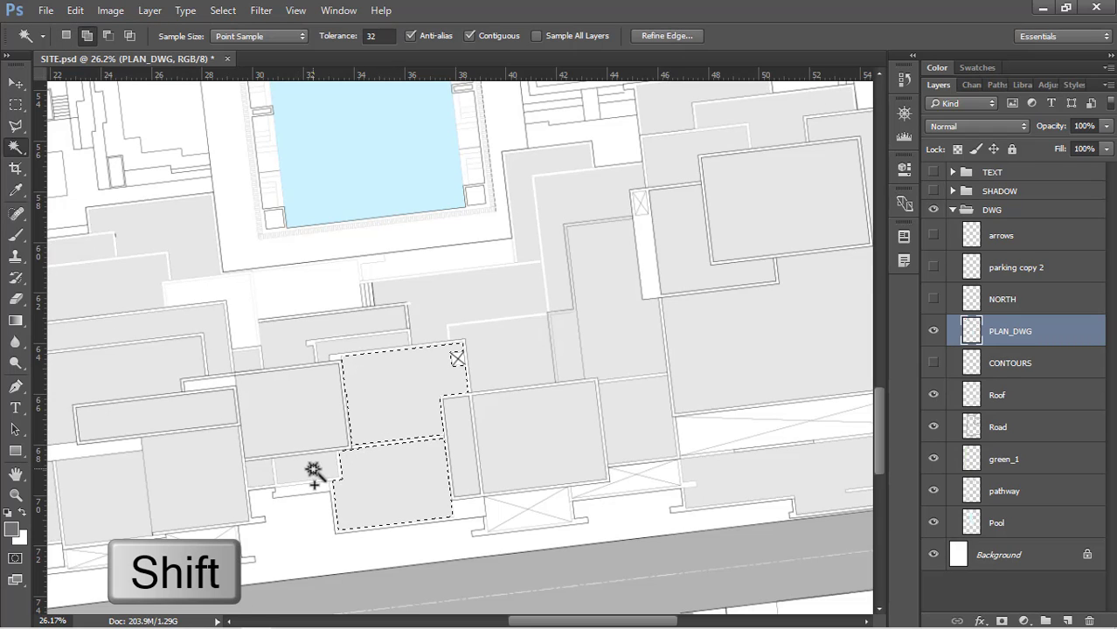
pyautogui.keyDown('shift'); pyautogui.click(313, 472); pyautogui.keyUp('shift')
pyautogui.scroll(-4, 372, 505)
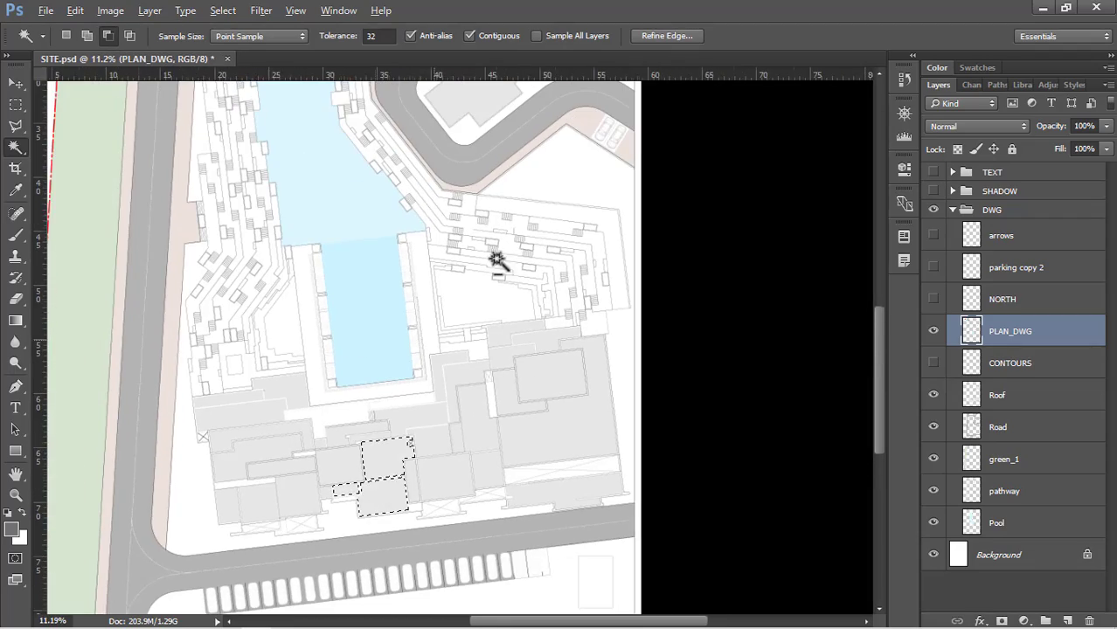
pyautogui.scroll(6, 594, 119)
pyautogui.scroll(-6, 517, 421)
pyautogui.scroll(5, 561, 111)
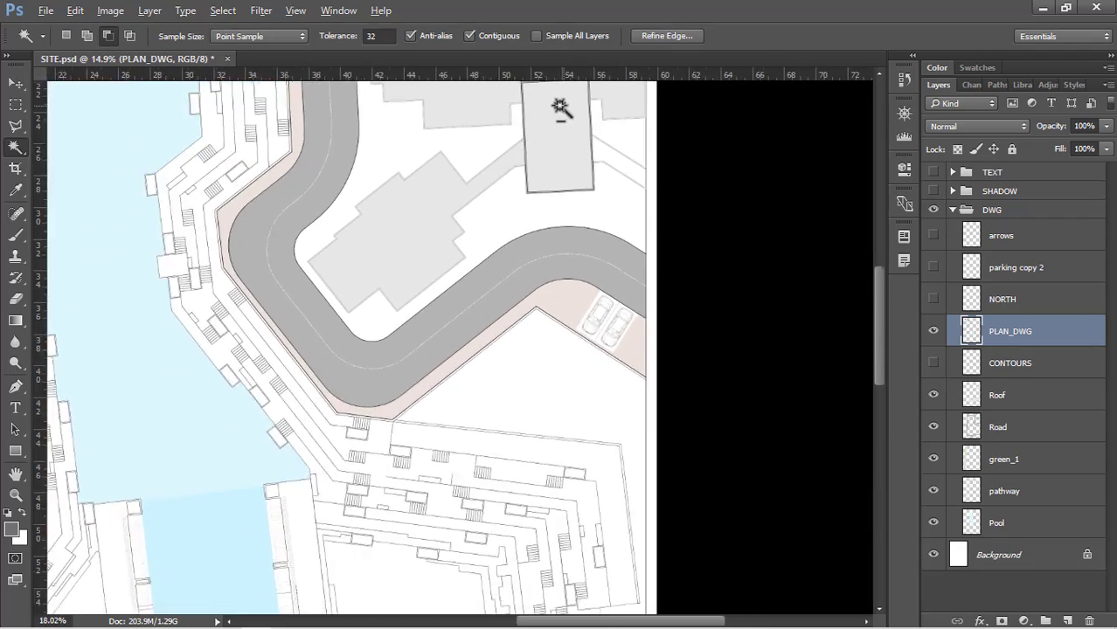
pyautogui.scroll(2, 566, 140)
pyautogui.scroll(-6, 627, 218)
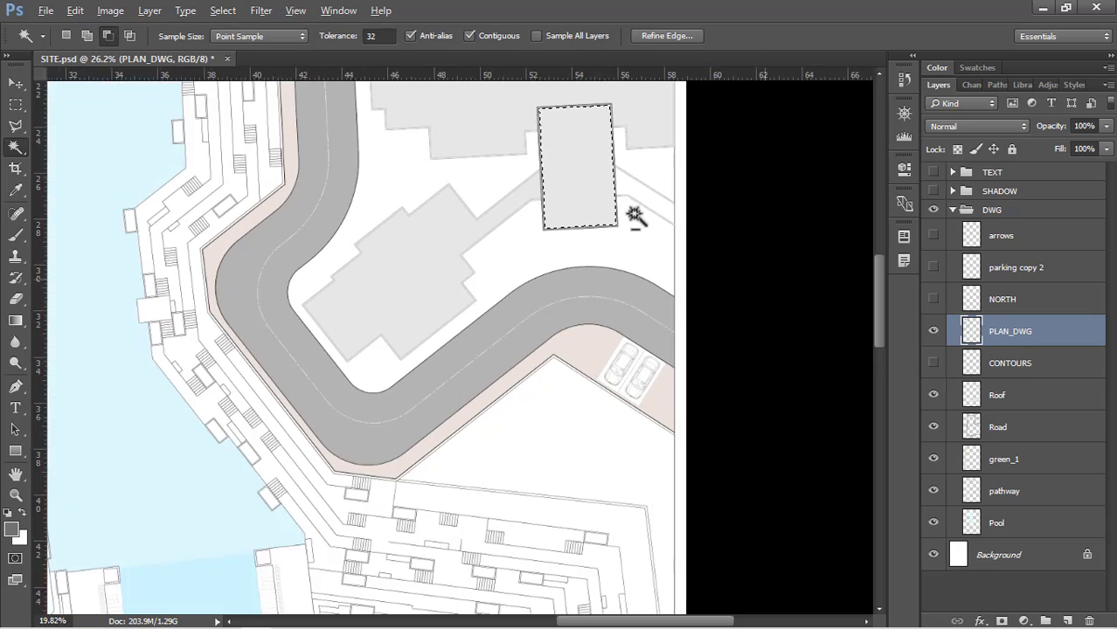
pyautogui.scroll(1, 639, 476)
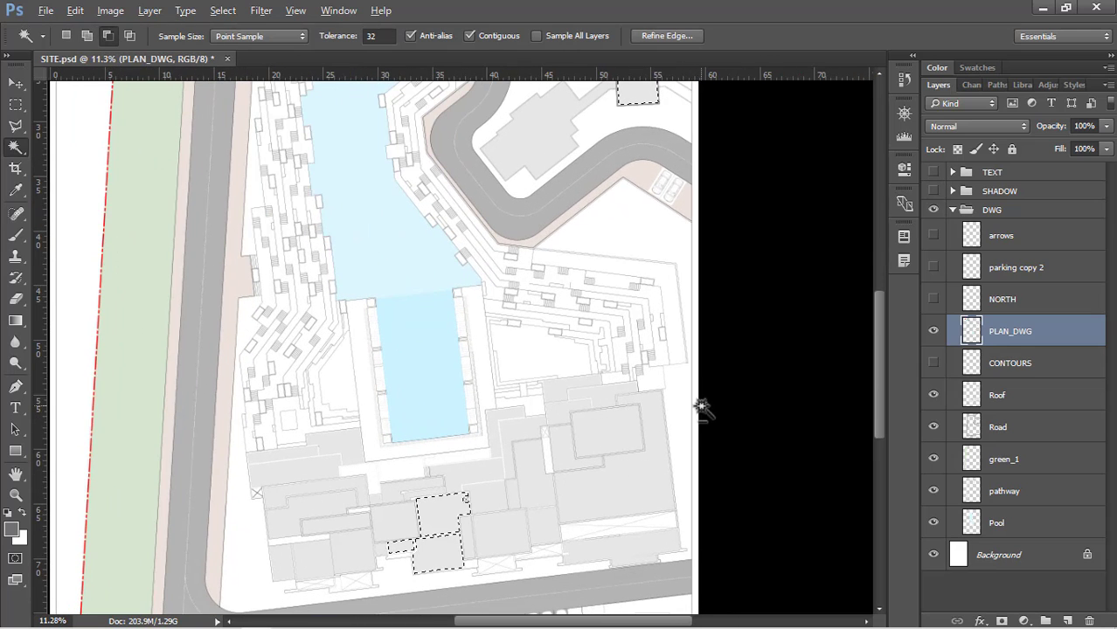
# Fill the selected blocks on the Roof layer with a darker grey of 81% brightness (cfcfcf) and clear the selection
pyautogui.click(1042, 400)
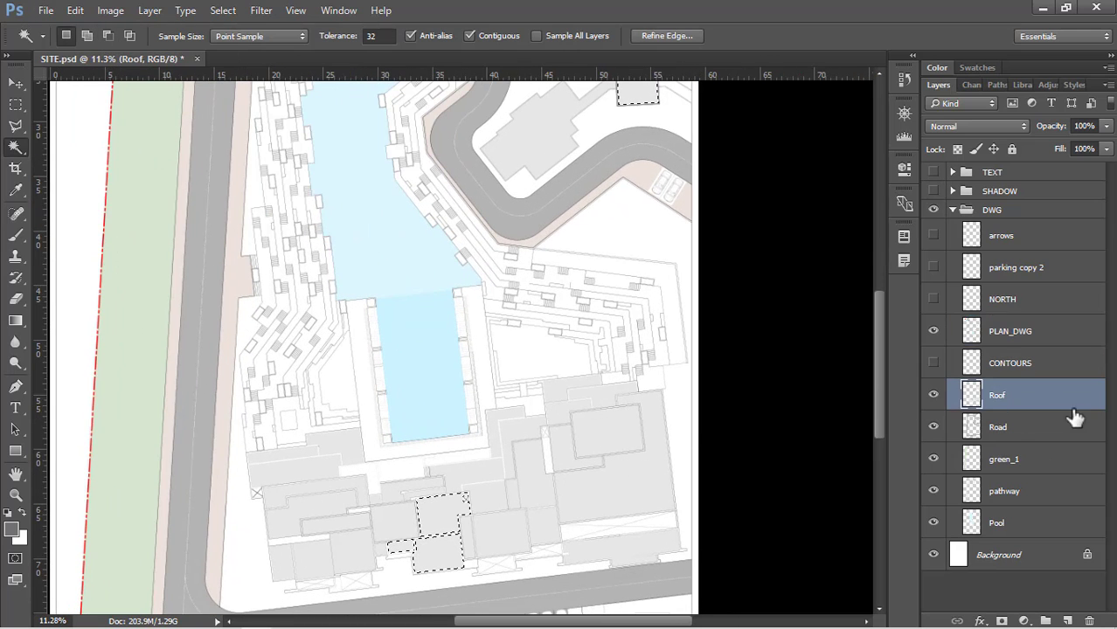
pyautogui.hotkey('shift', 'BackSpace')
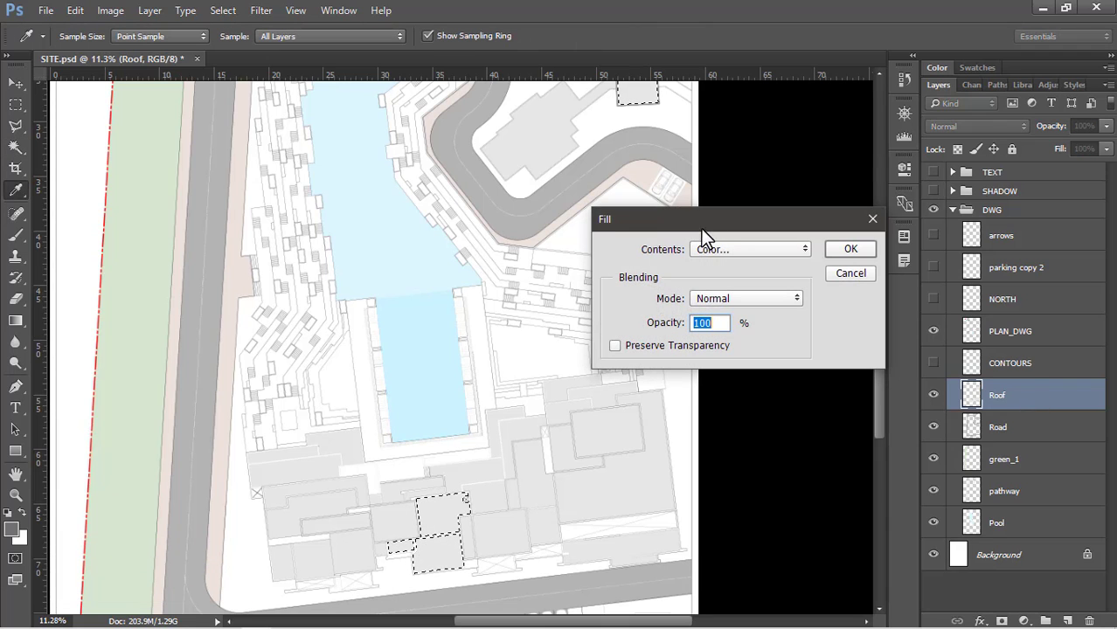
pyautogui.click(729, 250)
pyautogui.click(734, 251)
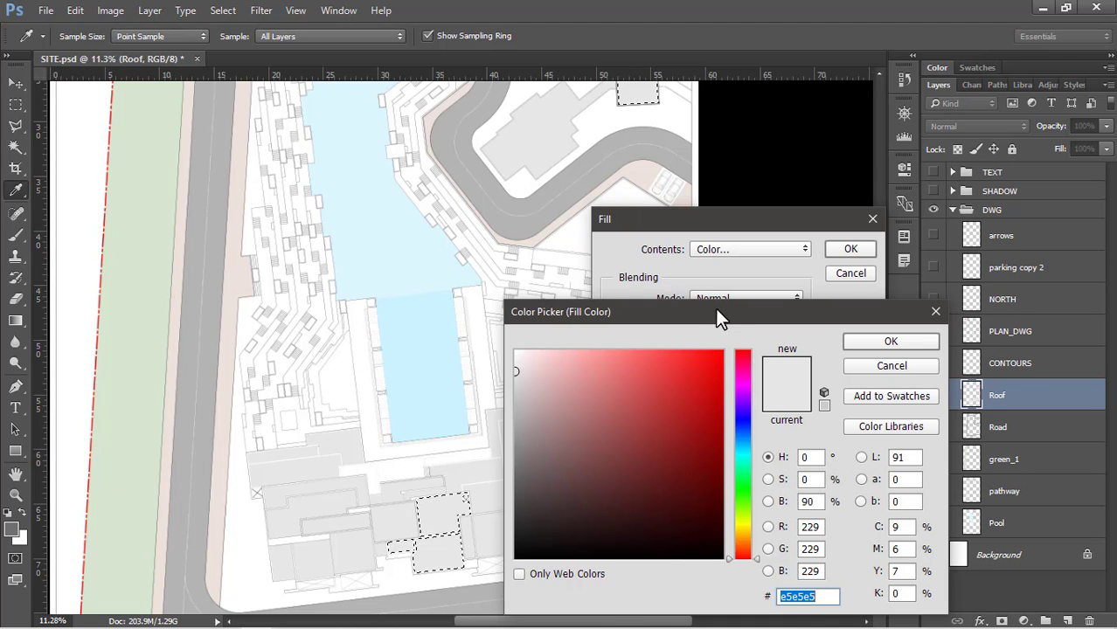
pyautogui.moveTo(715, 307); pyautogui.dragTo(780, 189)
pyautogui.doubleClick(879, 382)
pyautogui.write('81')
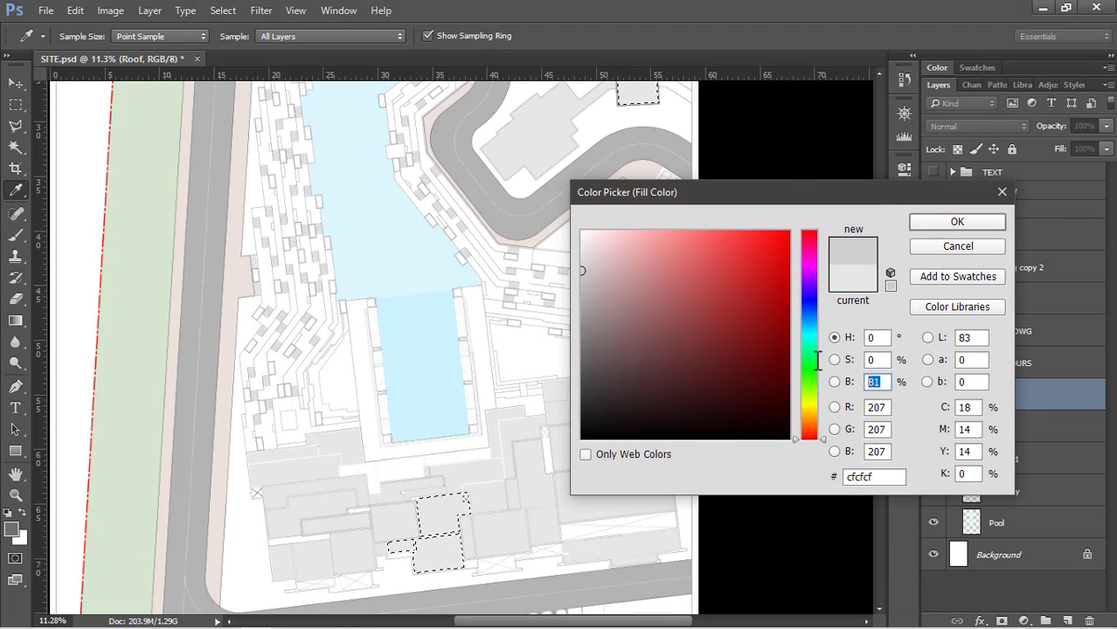
pyautogui.click(941, 225)
pyautogui.click(849, 251)
pyautogui.press('w')
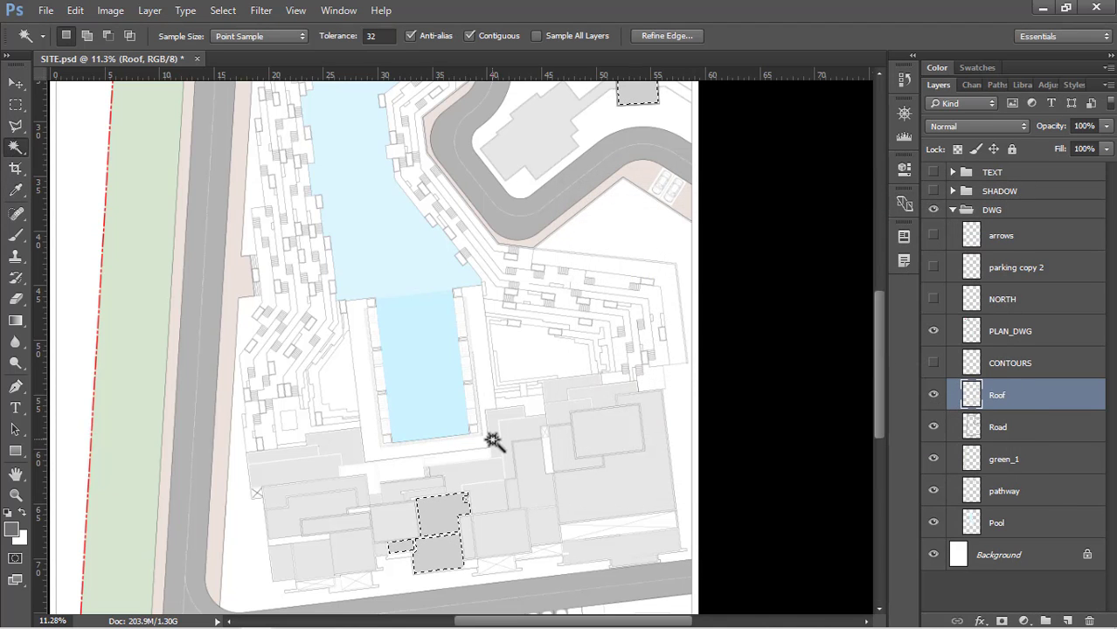
pyautogui.scroll(-1, 509, 435)
pyautogui.scroll(-3, 544, 415)
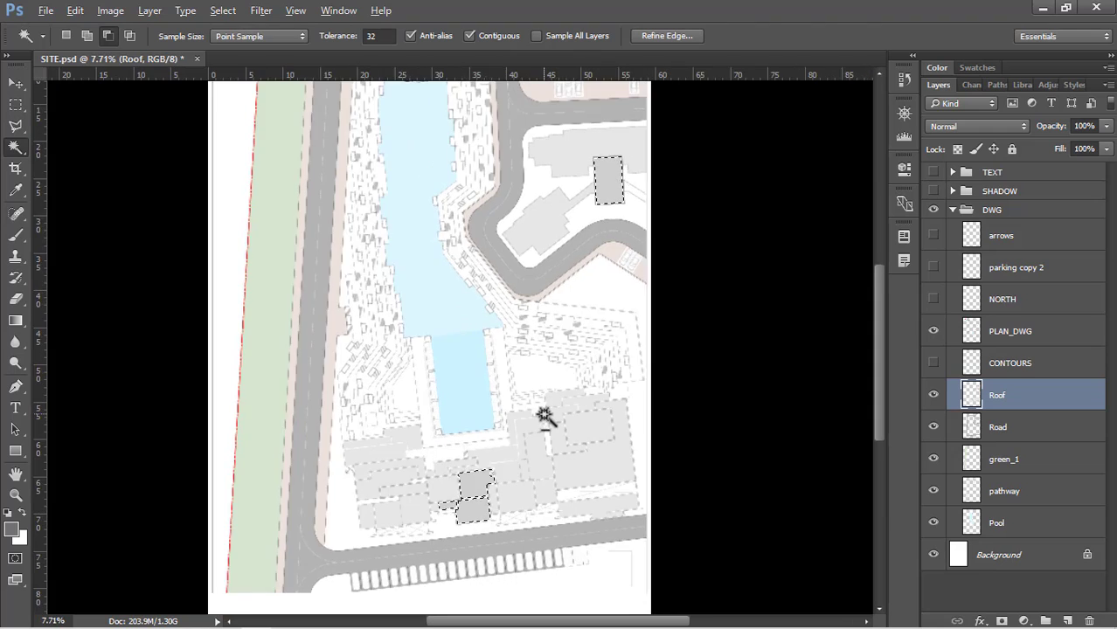
pyautogui.hotkey('ctrl', 'd')
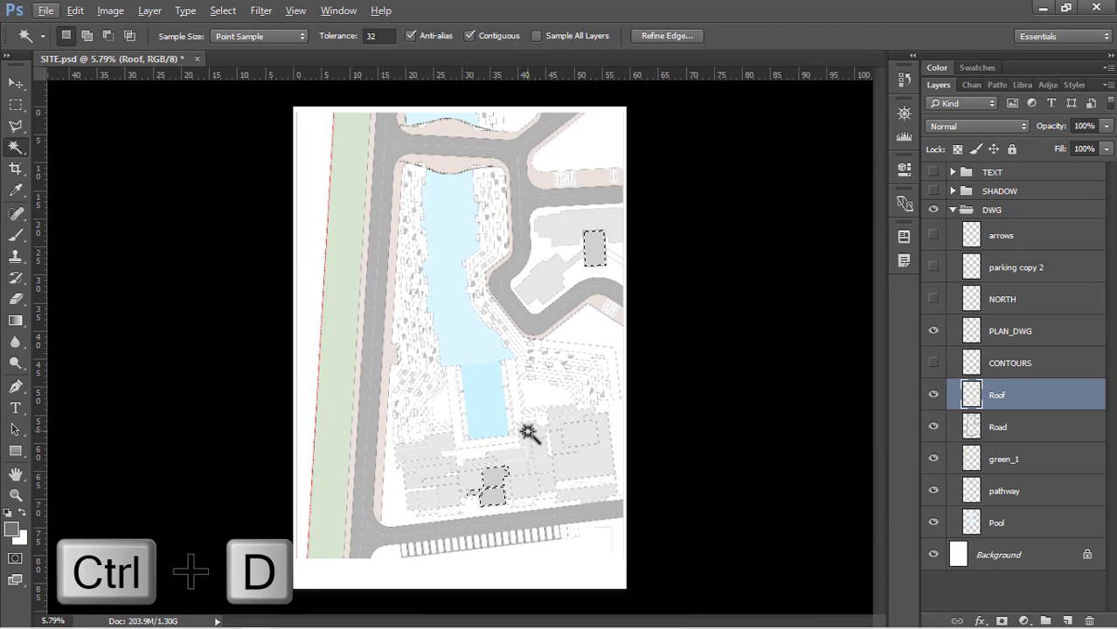
# Make PLAN_DWG the active layer by picking its linework on the canvas around the roofs
pyautogui.scroll(8, 481, 514)
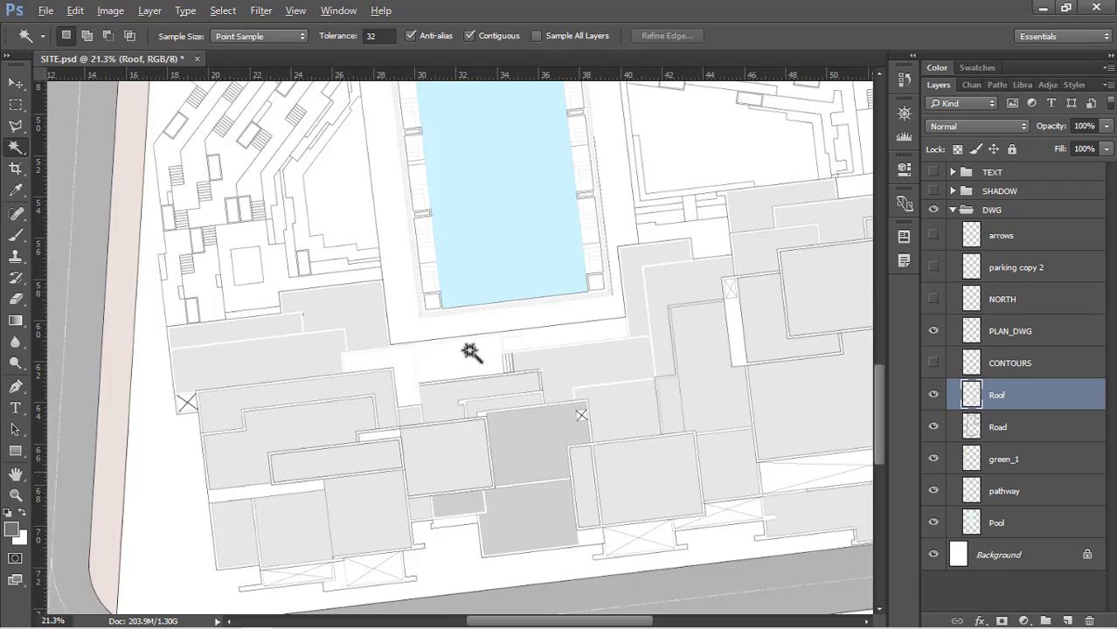
pyautogui.scroll(-4, 435, 298)
pyautogui.press('v')
pyautogui.keyDown('ctrl'); pyautogui.click(499, 407); pyautogui.keyUp('ctrl')
pyautogui.scroll(3, 499, 408)
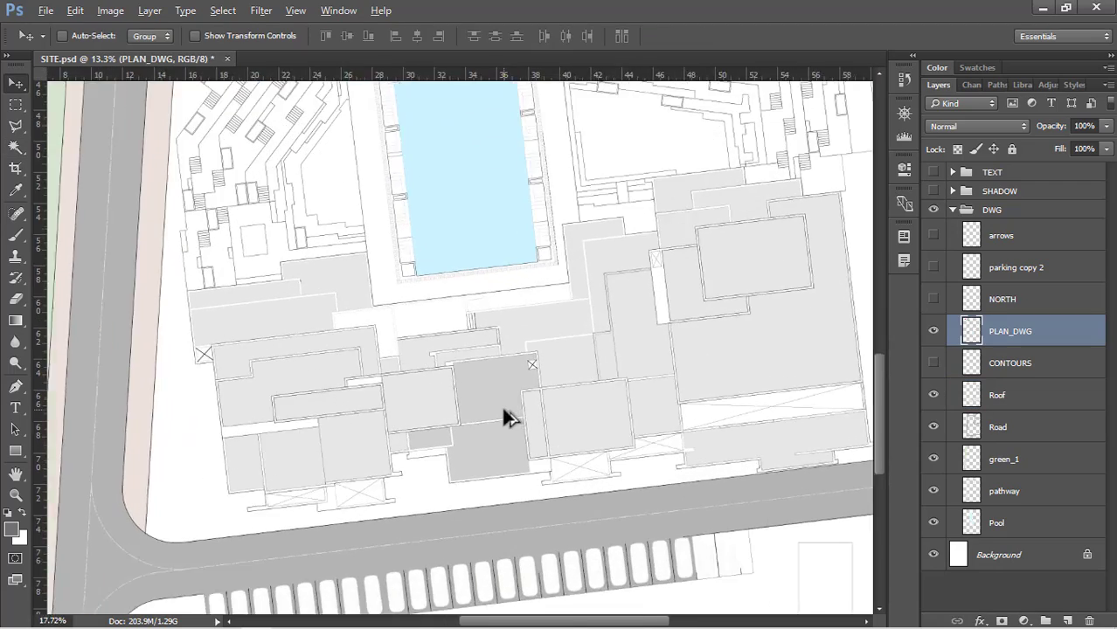
pyautogui.scroll(2, 505, 418)
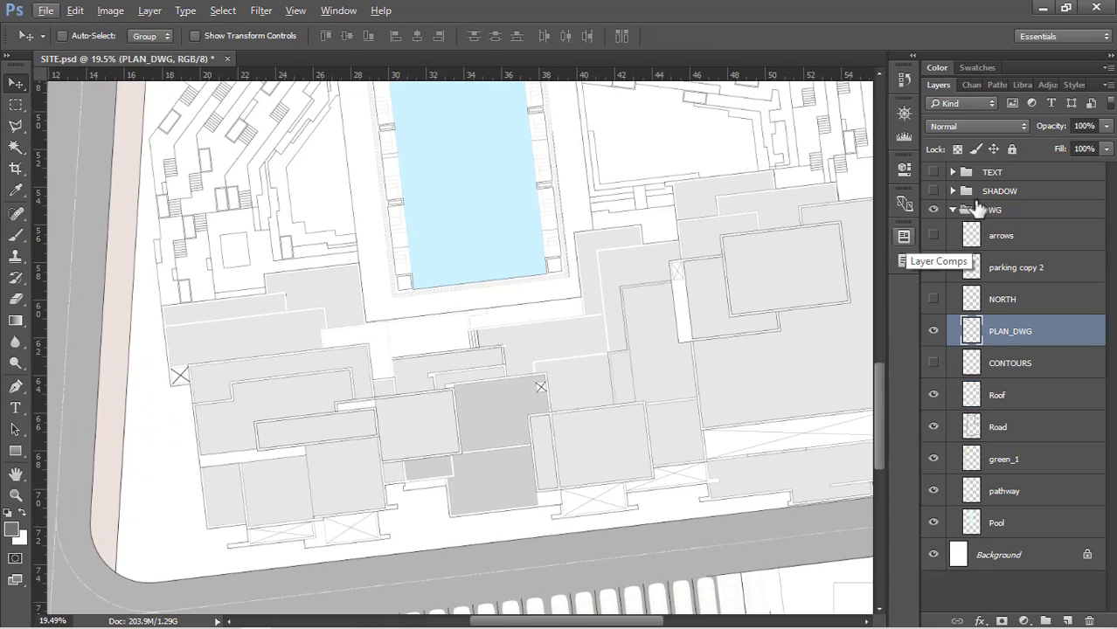
# Show the SHADOW group to check the roof tones with shadows across the site, and hide it again
pyautogui.click(933, 190)
pyautogui.scroll(-2, 567, 412)
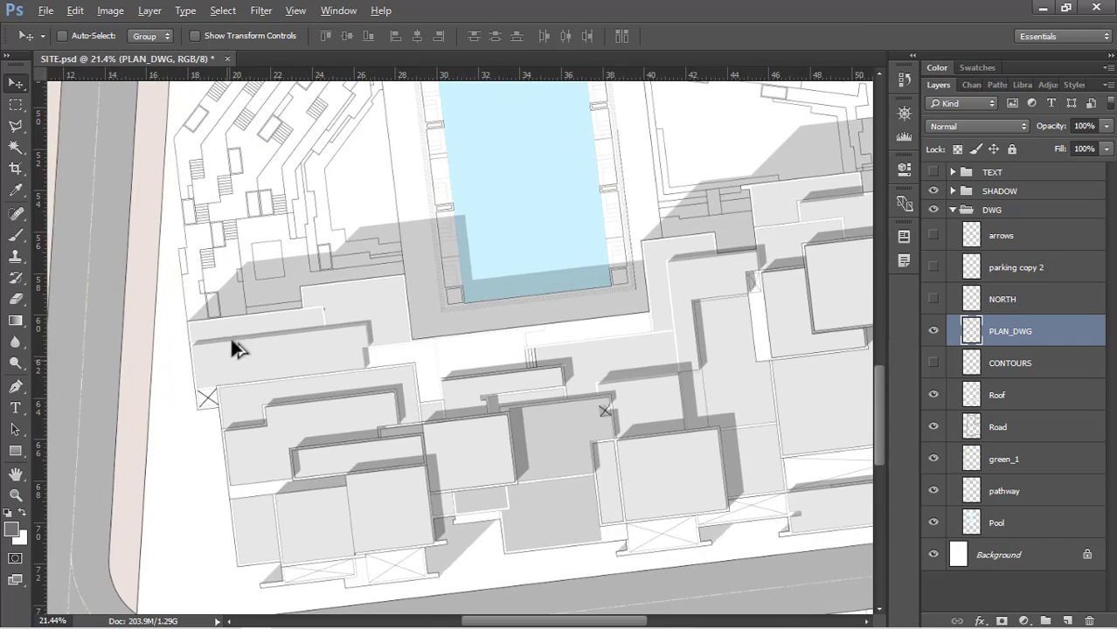
pyautogui.scroll(-2, 541, 244)
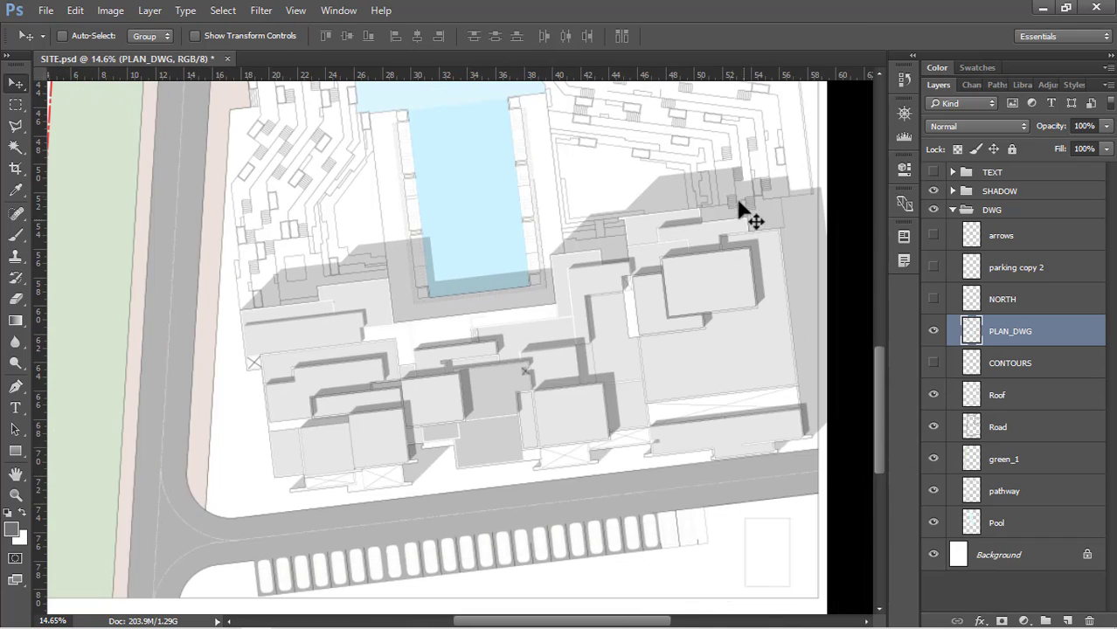
pyautogui.scroll(-8, 581, 507)
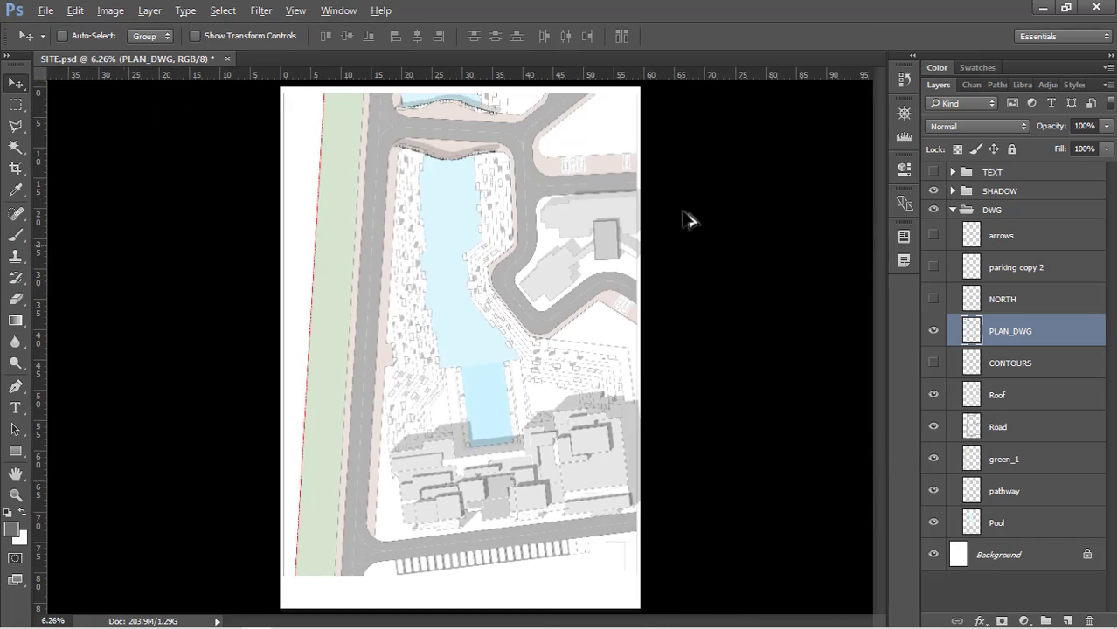
pyautogui.click(933, 191)
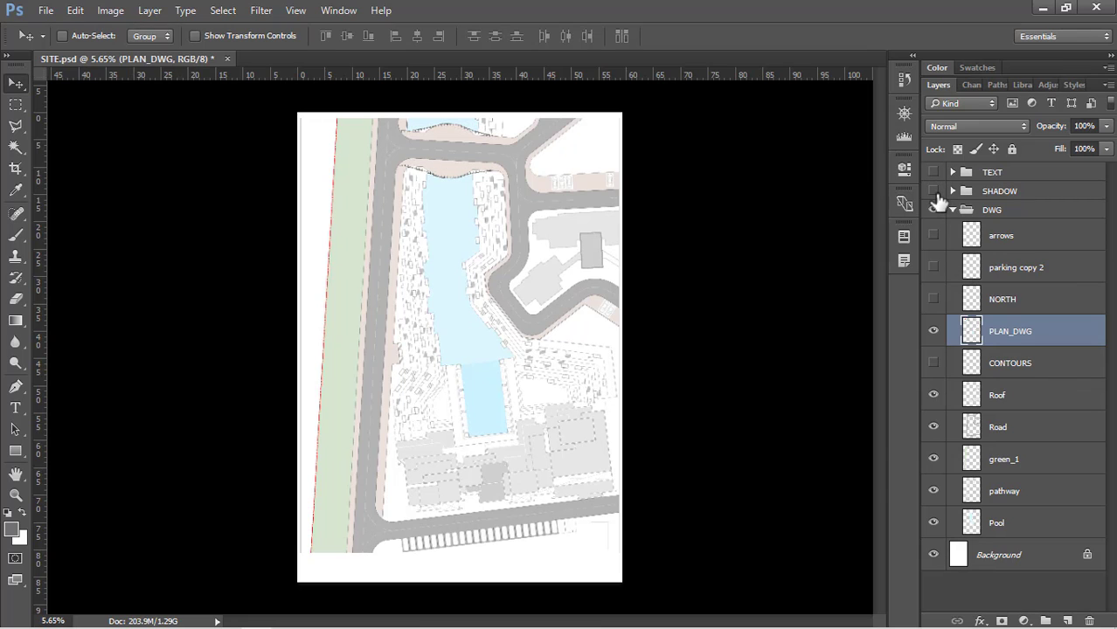
# Select the white ground strip between the road and the building cluster below the pool with the Magic Wand
pyautogui.press('w')
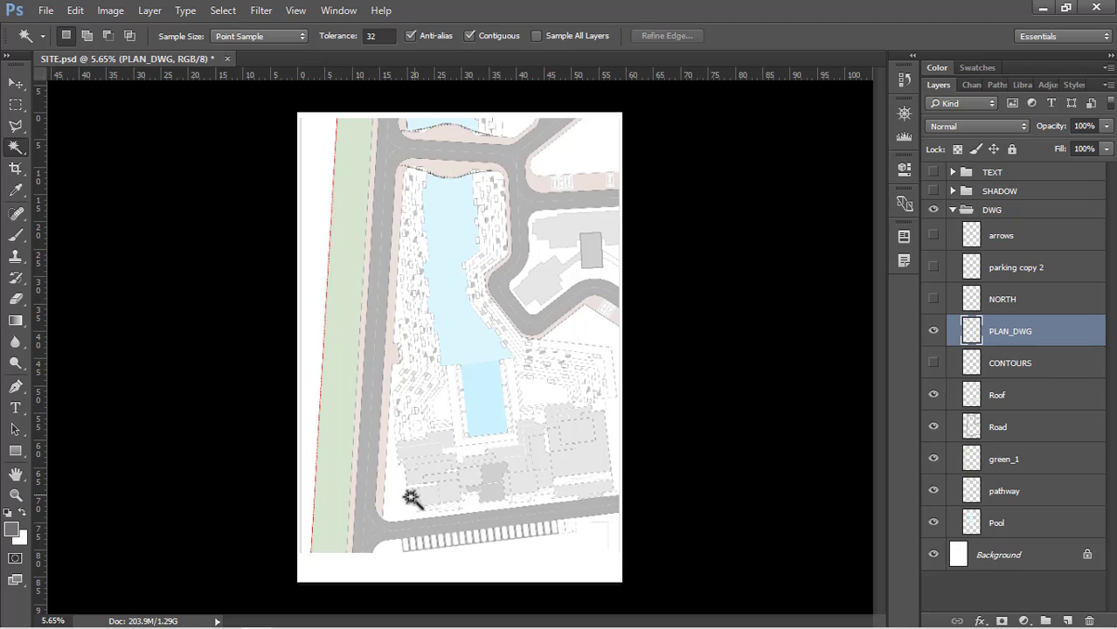
pyautogui.scroll(5, 411, 498)
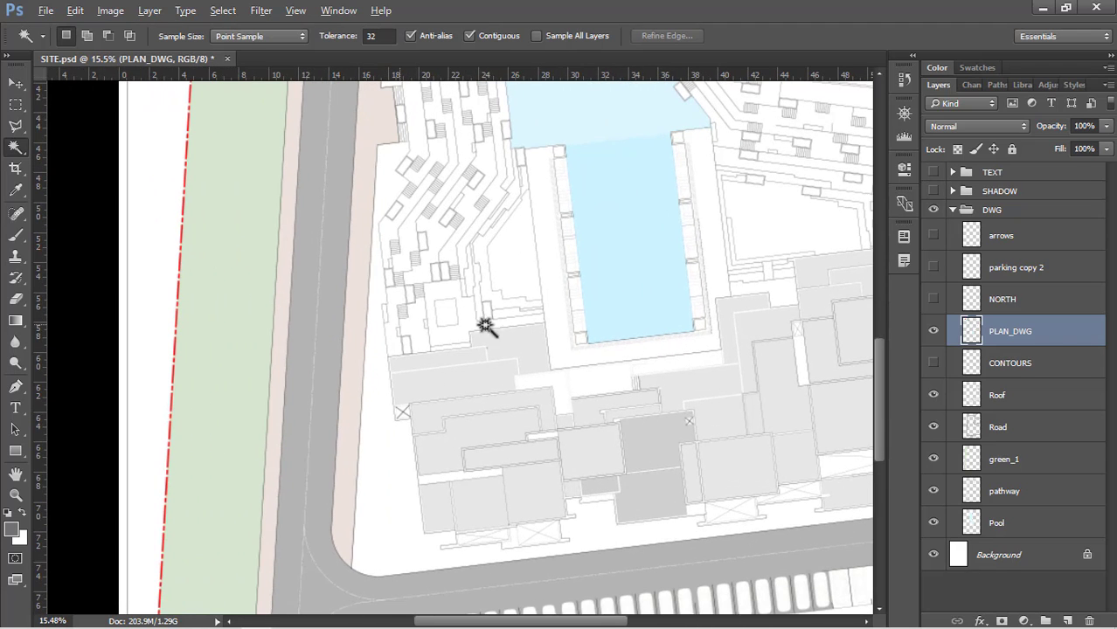
pyautogui.press('w')
pyautogui.click(395, 479)
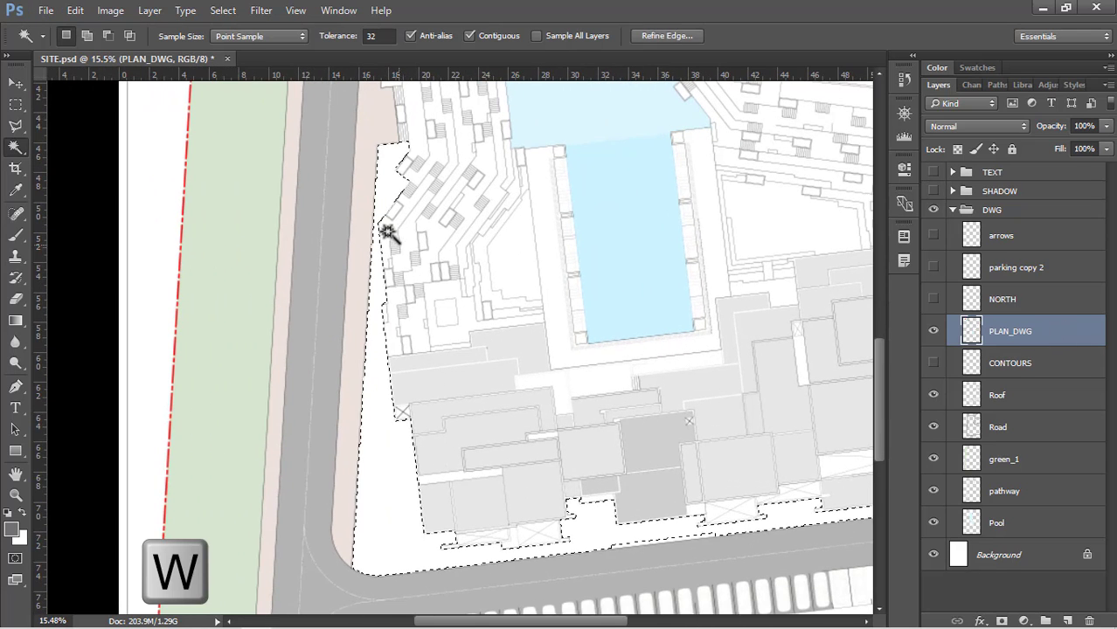
pyautogui.scroll(-4, 344, 154)
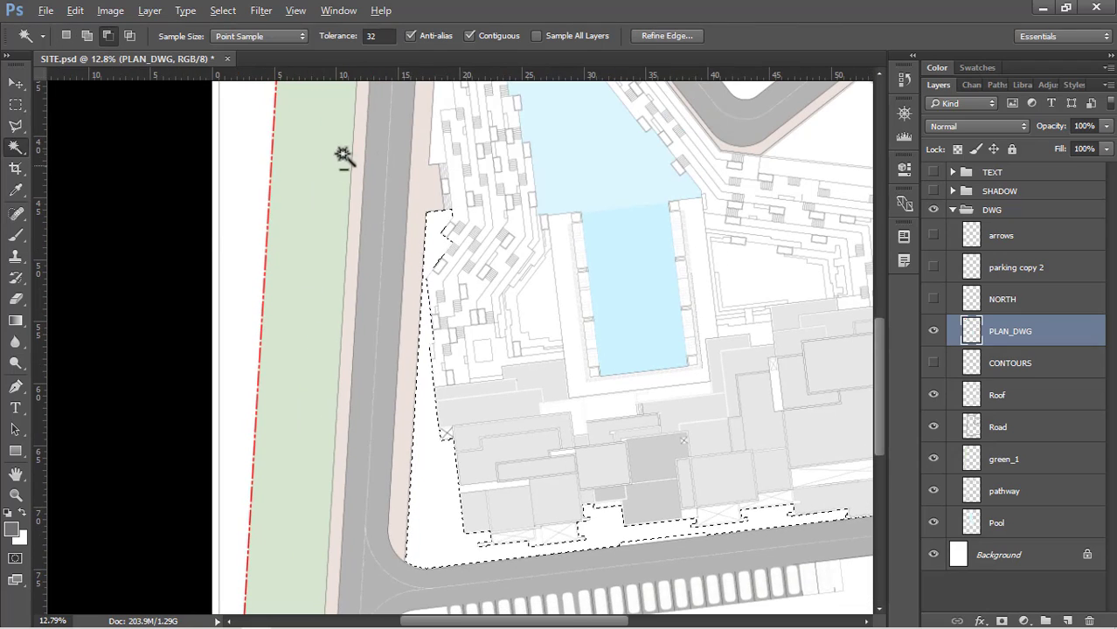
pyautogui.scroll(4, 732, 496)
# Add the open ground beside the parking row and the small rectangle within it to the selection
pyautogui.press('shift')
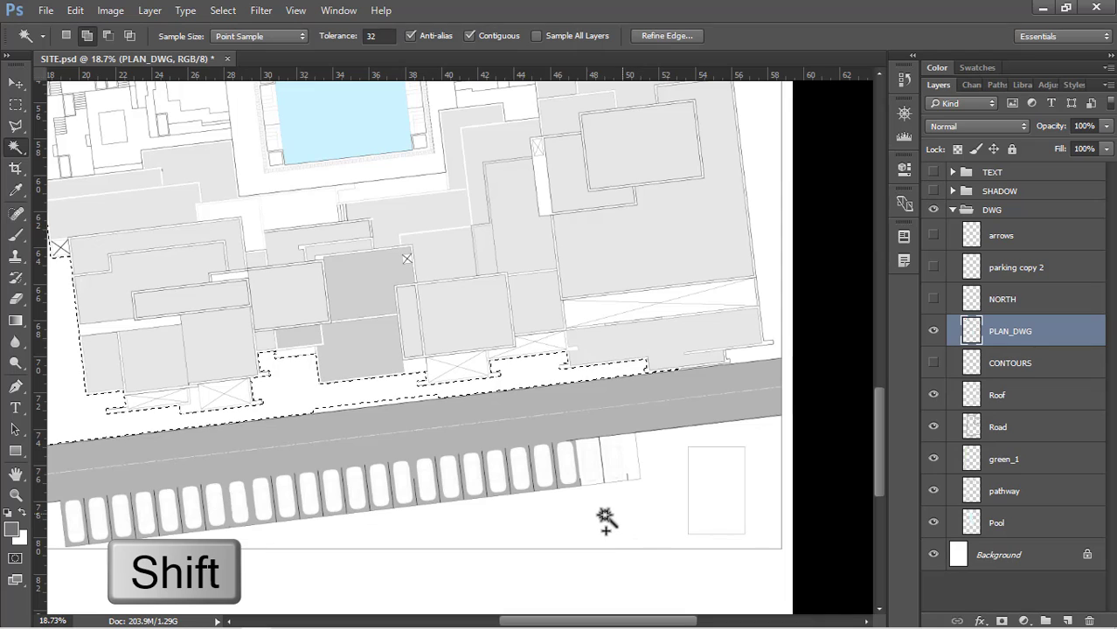
pyautogui.keyDown('shift'); pyautogui.click(605, 521); pyautogui.keyUp('shift')
pyautogui.scroll(4, 760, 515)
pyautogui.scroll(3, 773, 502)
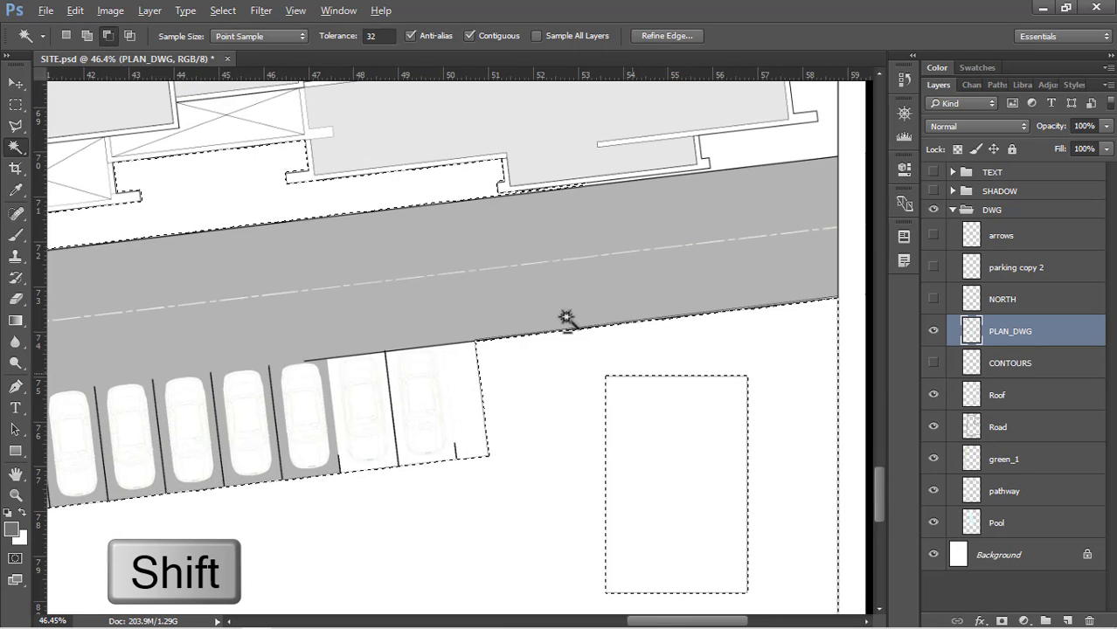
pyautogui.keyDown('shift'); pyautogui.click(699, 428); pyautogui.keyUp('shift')
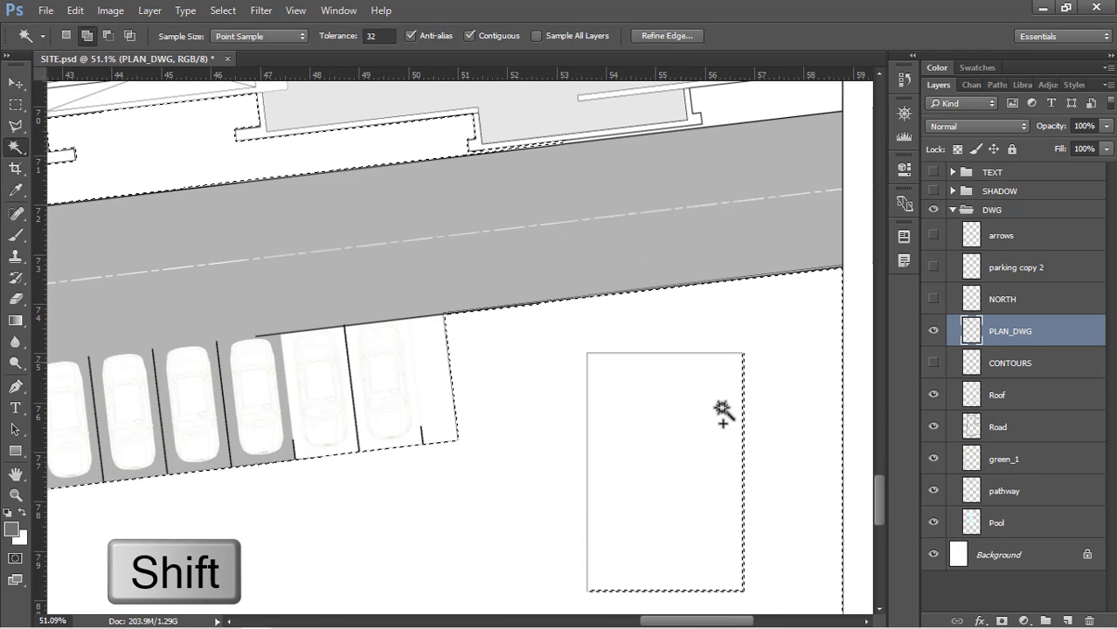
pyautogui.scroll(-3, 591, 519)
pyautogui.scroll(-5, 588, 519)
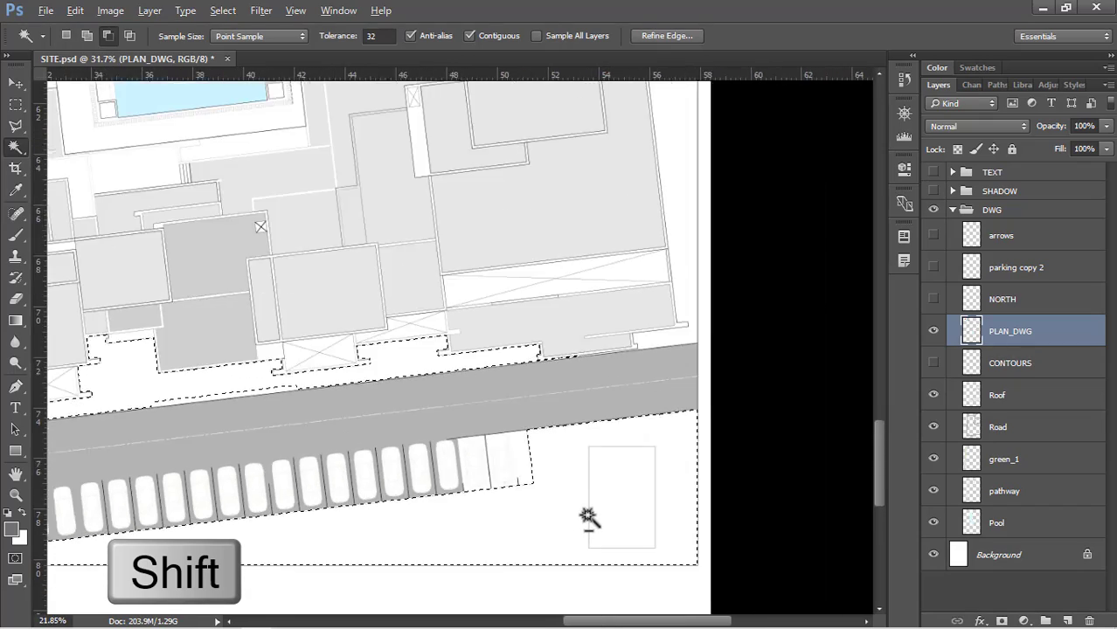
# Add the open ground beside the large building and stepped terraces, plus the enclosed courtyard near the pool, to the selection
pyautogui.scroll(3, 594, 334)
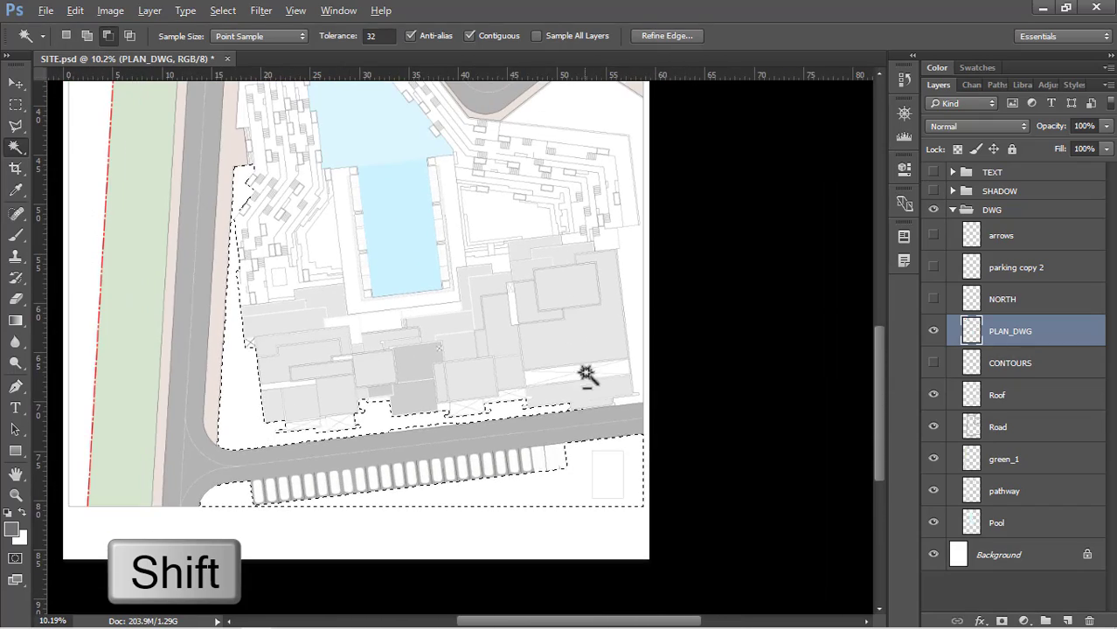
pyautogui.scroll(2, 620, 350)
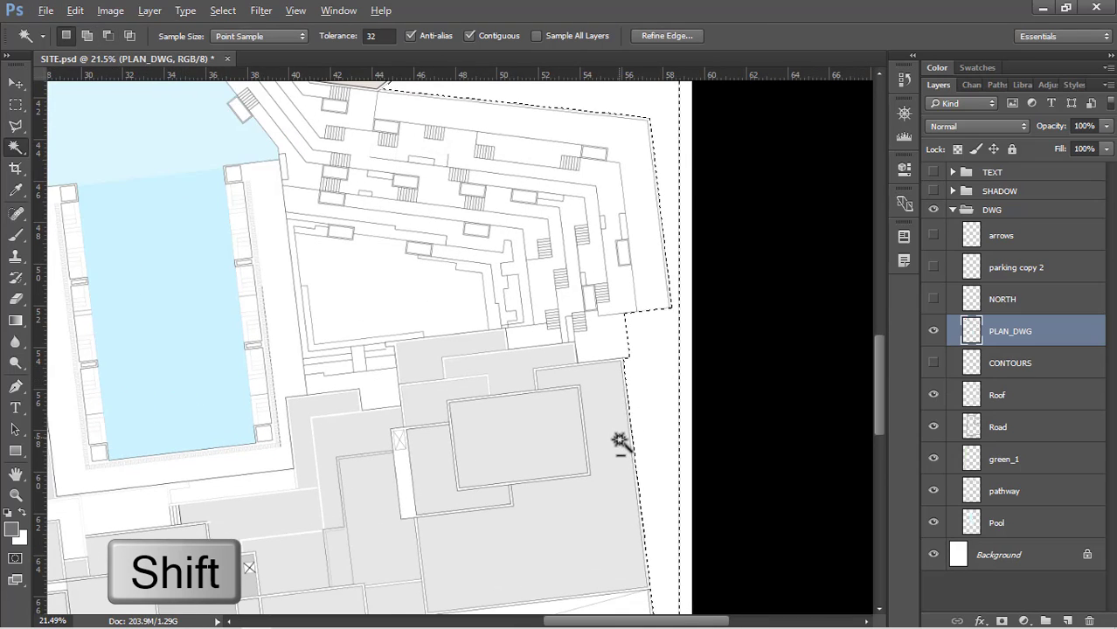
pyautogui.scroll(2, 588, 200)
pyautogui.keyDown('shift'); pyautogui.click(399, 378); pyautogui.keyUp('shift')
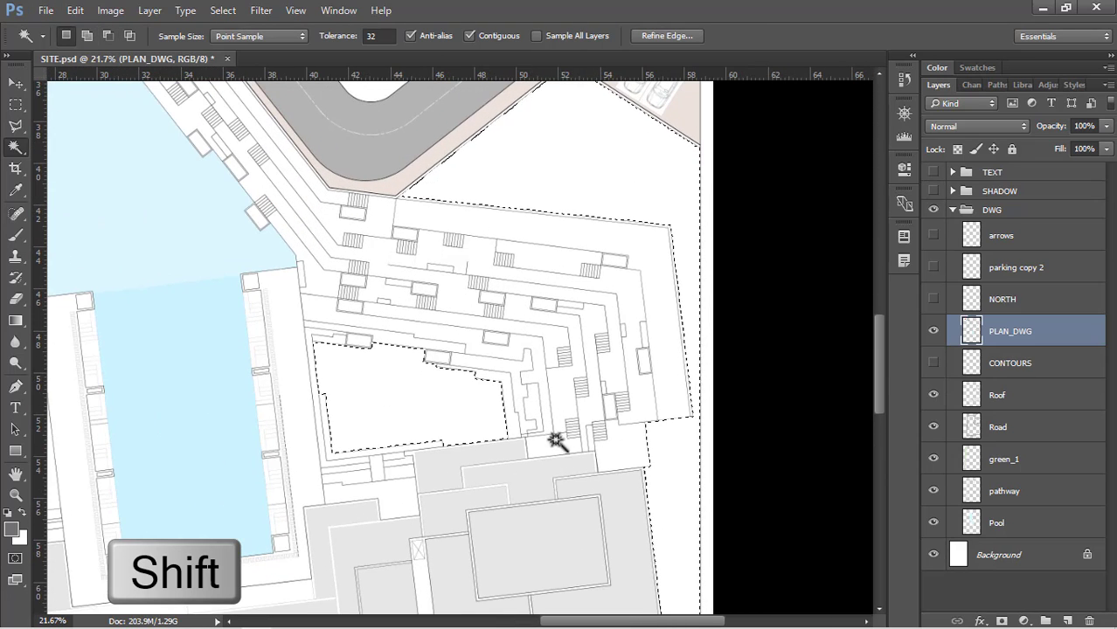
pyautogui.scroll(-5, 556, 442)
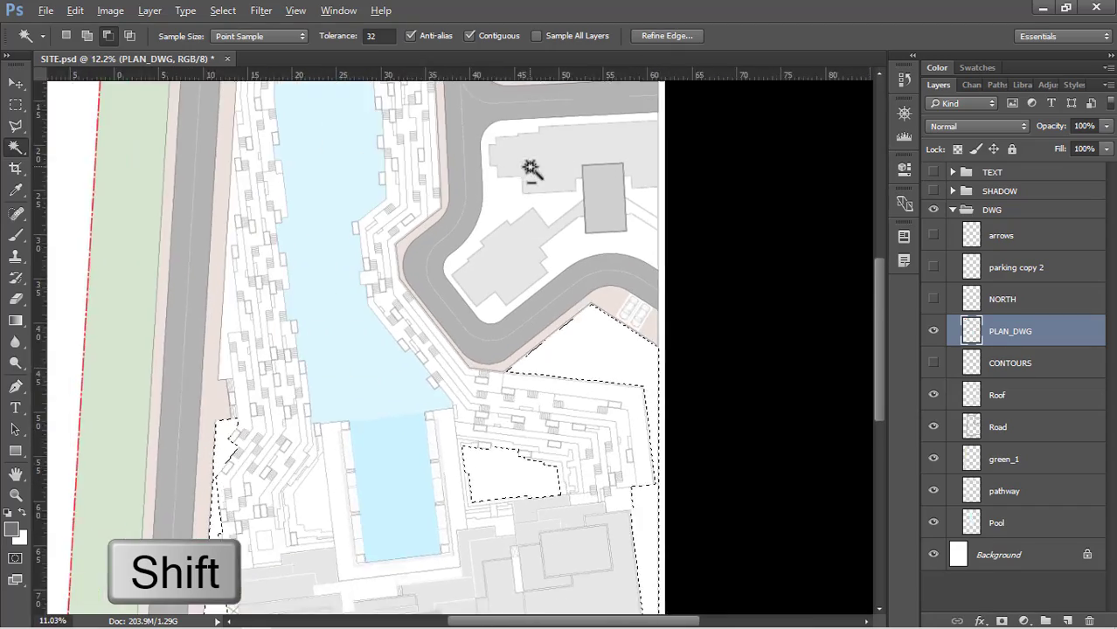
# Add the ground around the buildings inside the curved road loop and the open plot above the adjoining parking bays to the selection
pyautogui.scroll(4, 530, 167)
pyautogui.keyDown('shift'); pyautogui.click(593, 294); pyautogui.keyUp('shift')
pyautogui.scroll(-3, 516, 422)
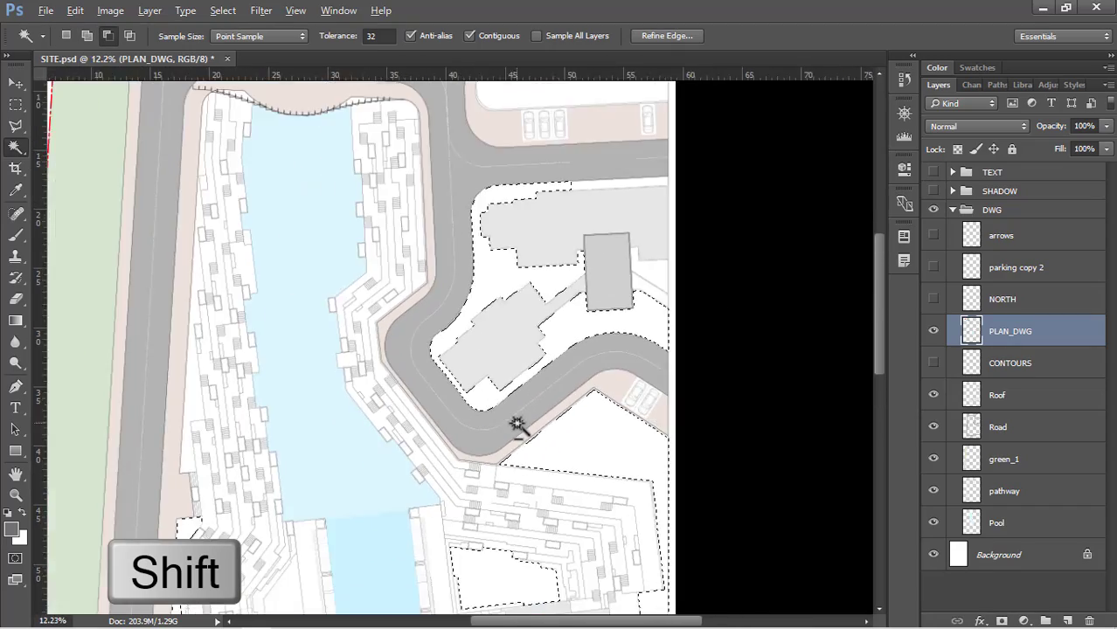
pyautogui.scroll(2, 506, 138)
pyautogui.scroll(2, 520, 149)
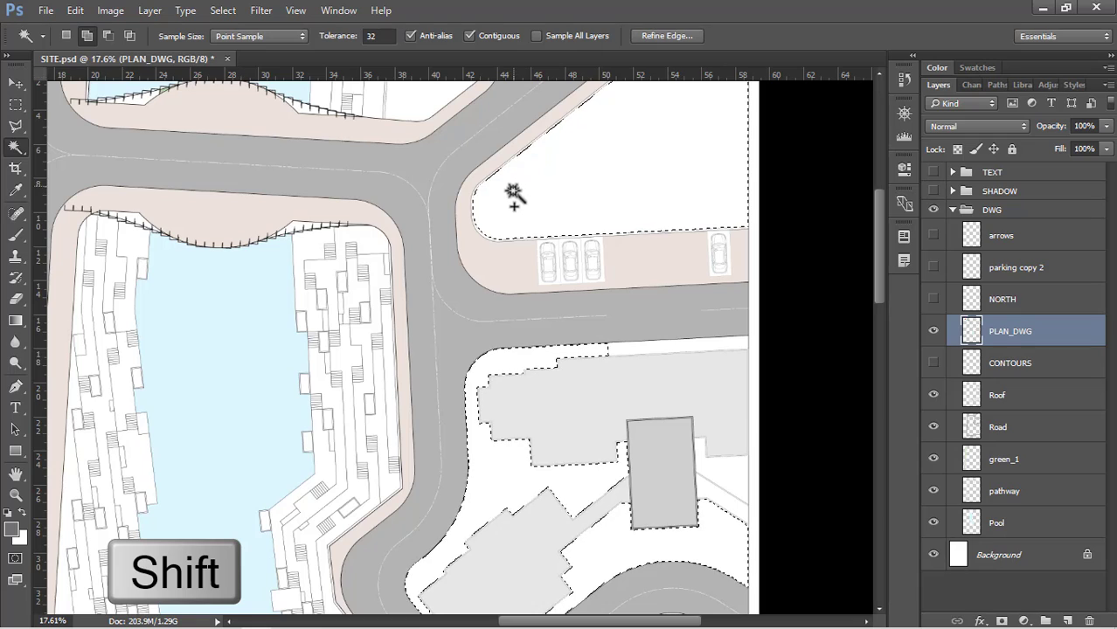
pyautogui.scroll(-3, 641, 313)
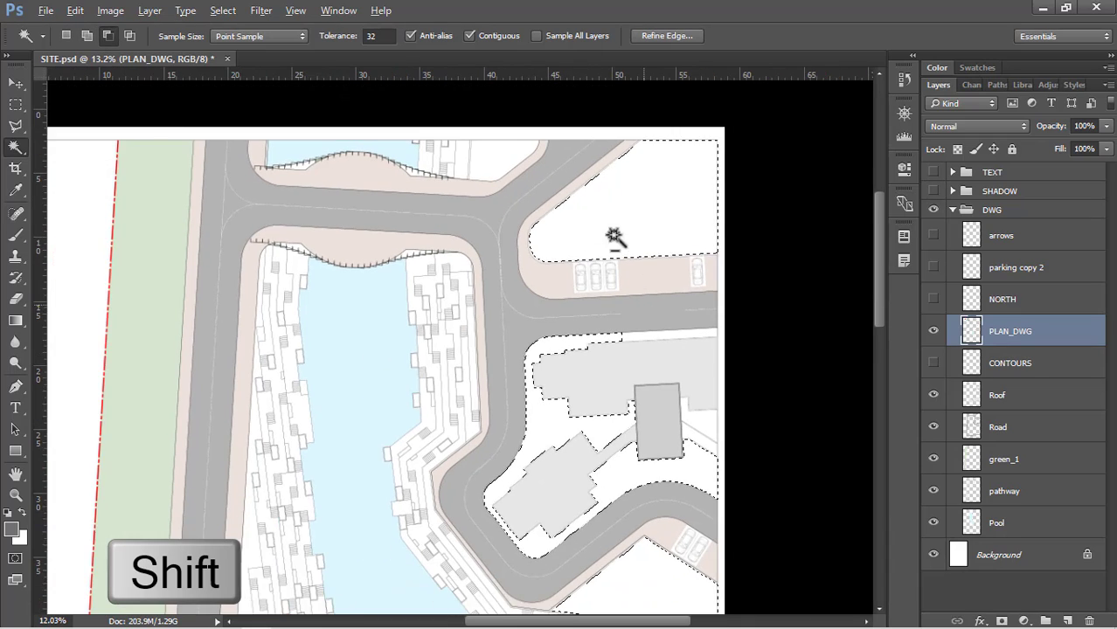
# Fill the selected open ground on the green_1 layer with light green d4e6cf sampled from the existing roadside green strip, and clear the selection
pyautogui.scroll(-4, 573, 129)
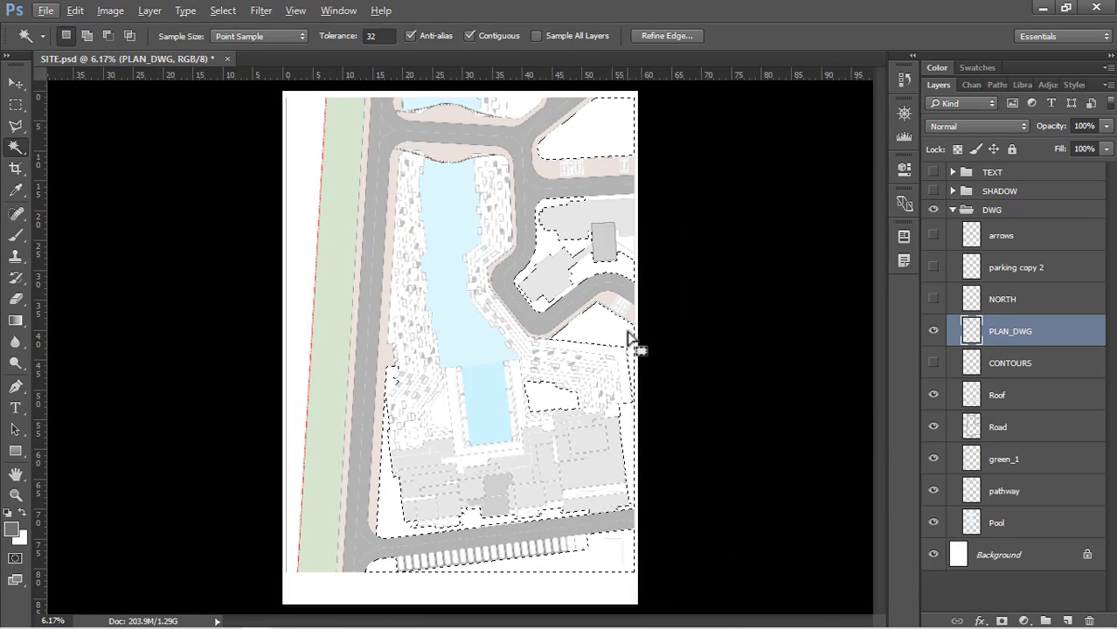
pyautogui.click(1011, 469)
pyautogui.hotkey('shift', 'BackSpace')
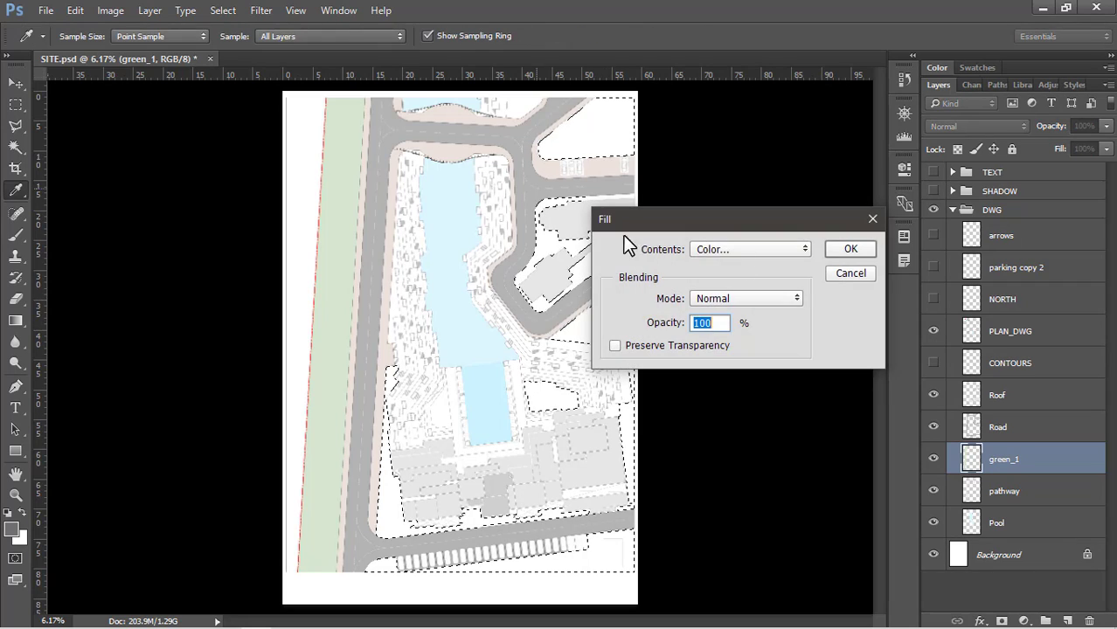
pyautogui.click(723, 250)
pyautogui.click(724, 250)
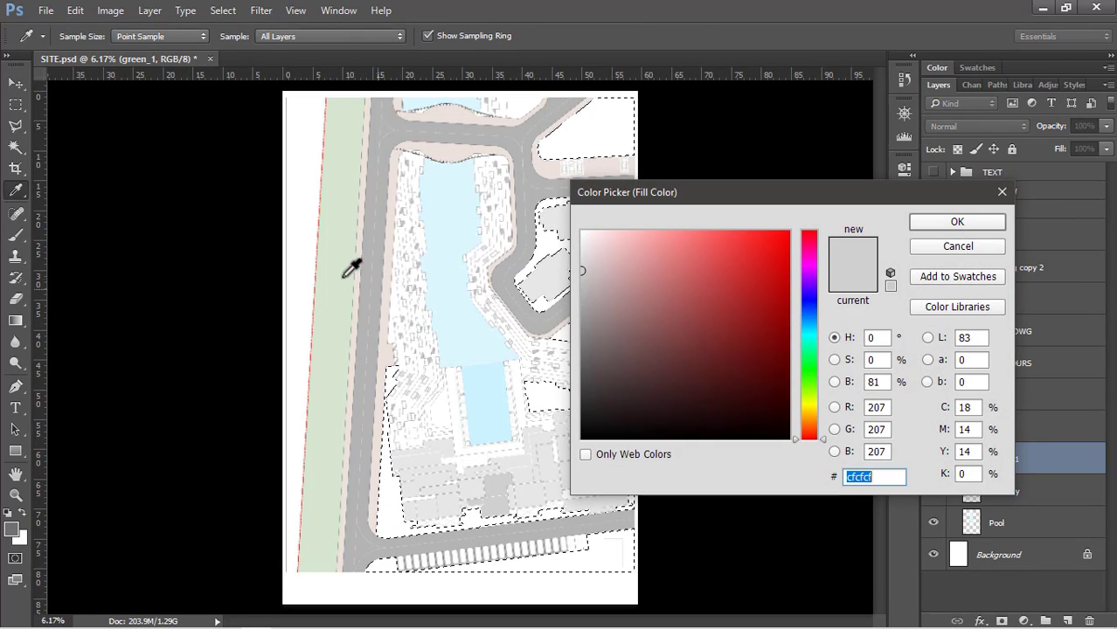
pyautogui.click(338, 252)
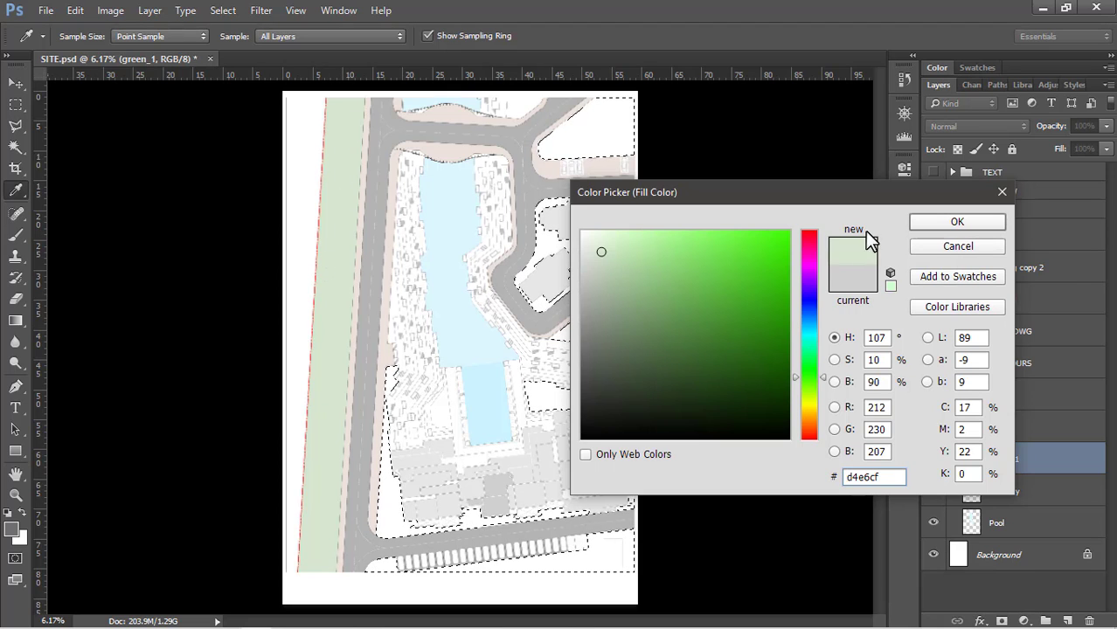
pyautogui.click(934, 222)
pyautogui.click(830, 248)
pyautogui.press('w')
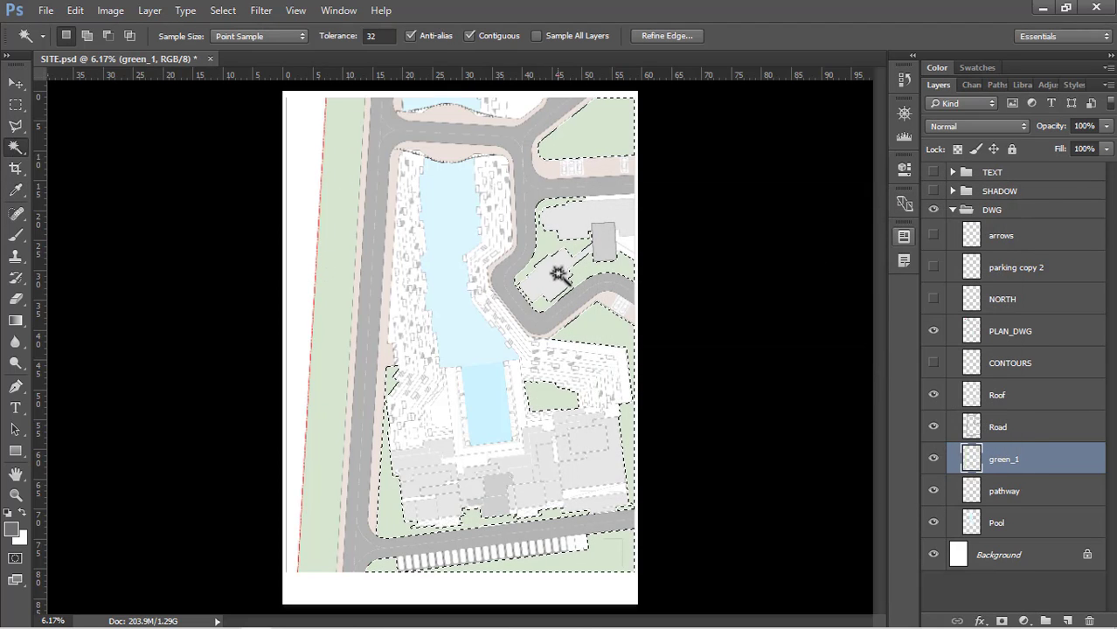
pyautogui.hotkey('ctrl', 'd')
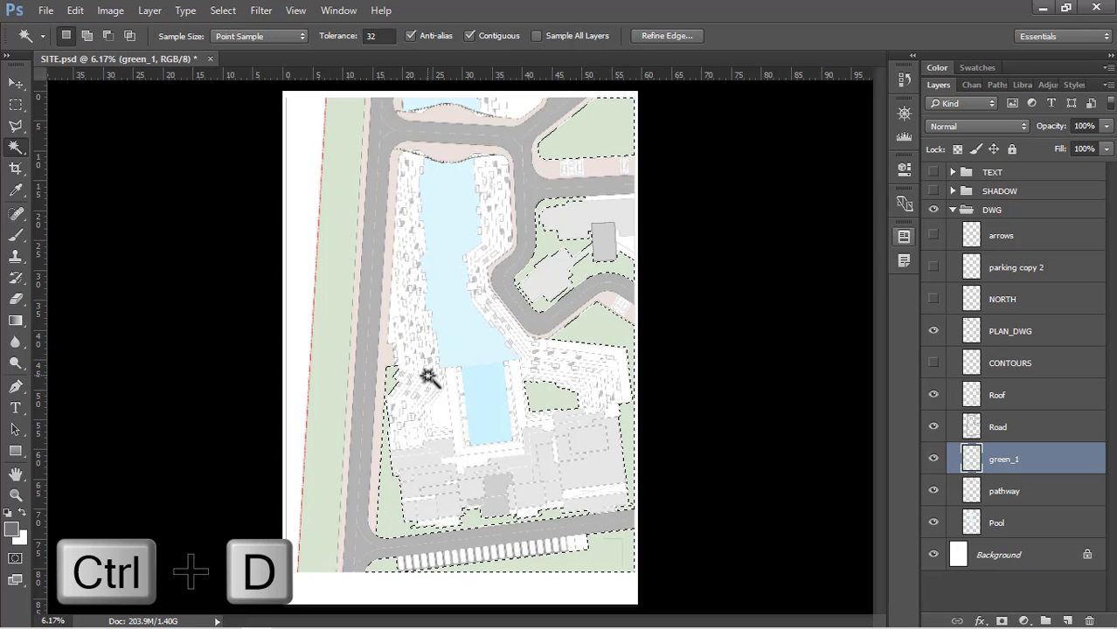
pyautogui.hotkey('ctrl', 'd')
# Select the white plot on PLAN_DWG between the upper terraces and the diagonal road with the Magic Wand
pyautogui.scroll(7, 387, 101)
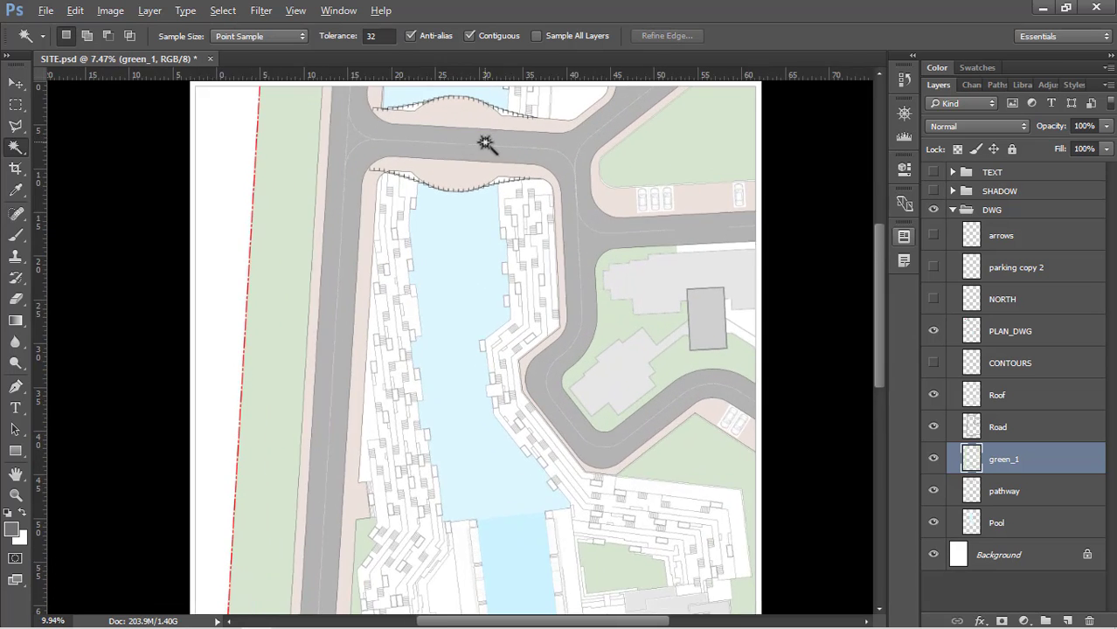
pyautogui.scroll(-1, 461, 199)
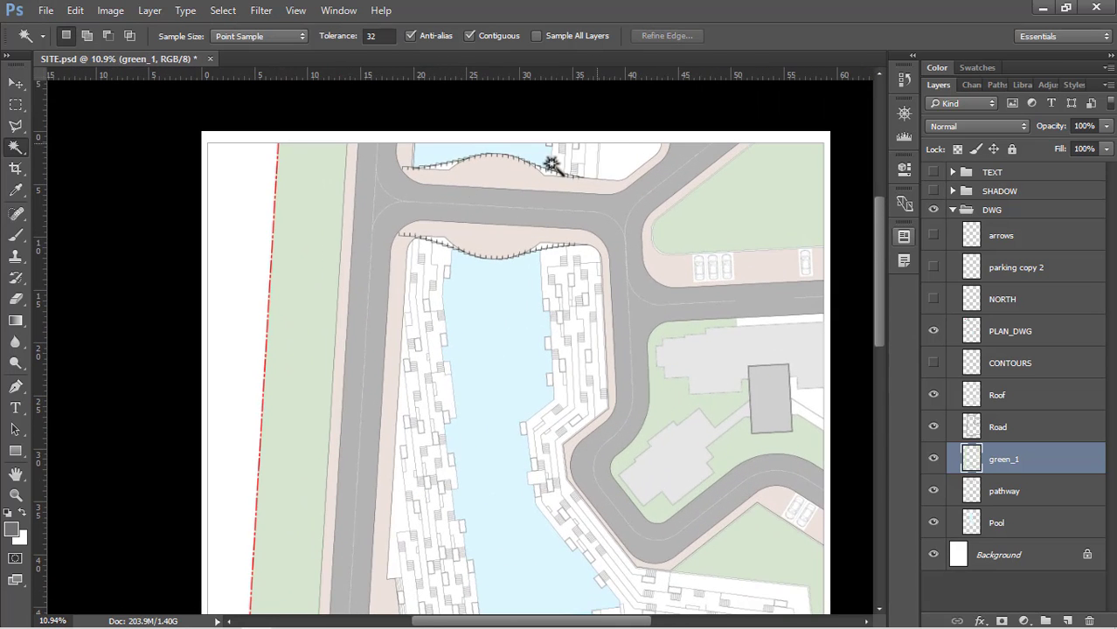
pyautogui.scroll(1, 560, 166)
pyautogui.click(996, 334)
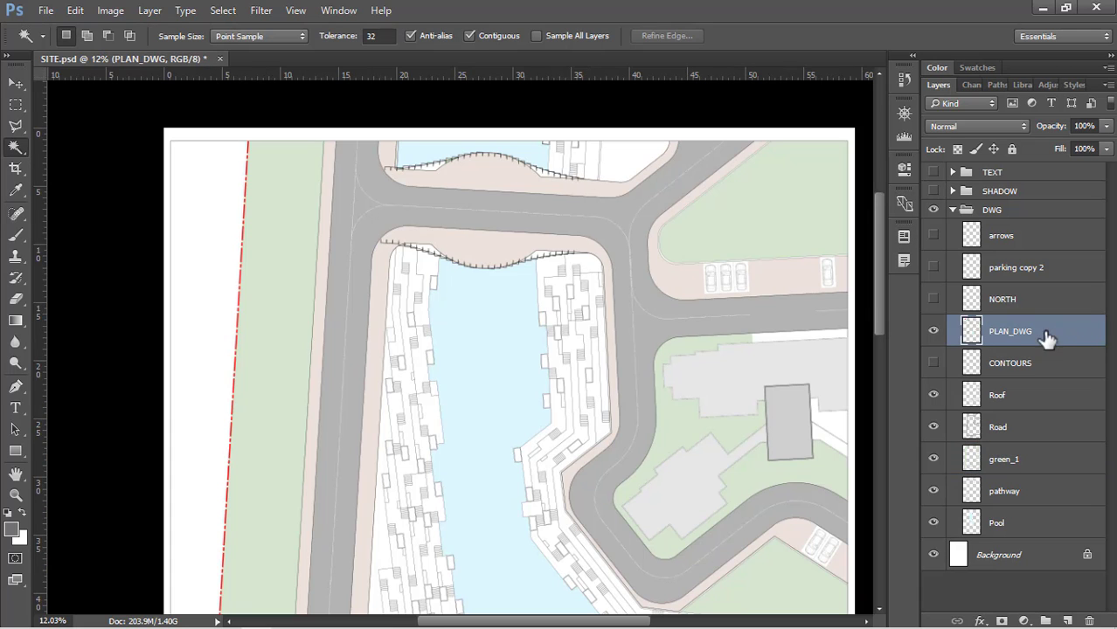
pyautogui.press('w')
pyautogui.scroll(5, 623, 182)
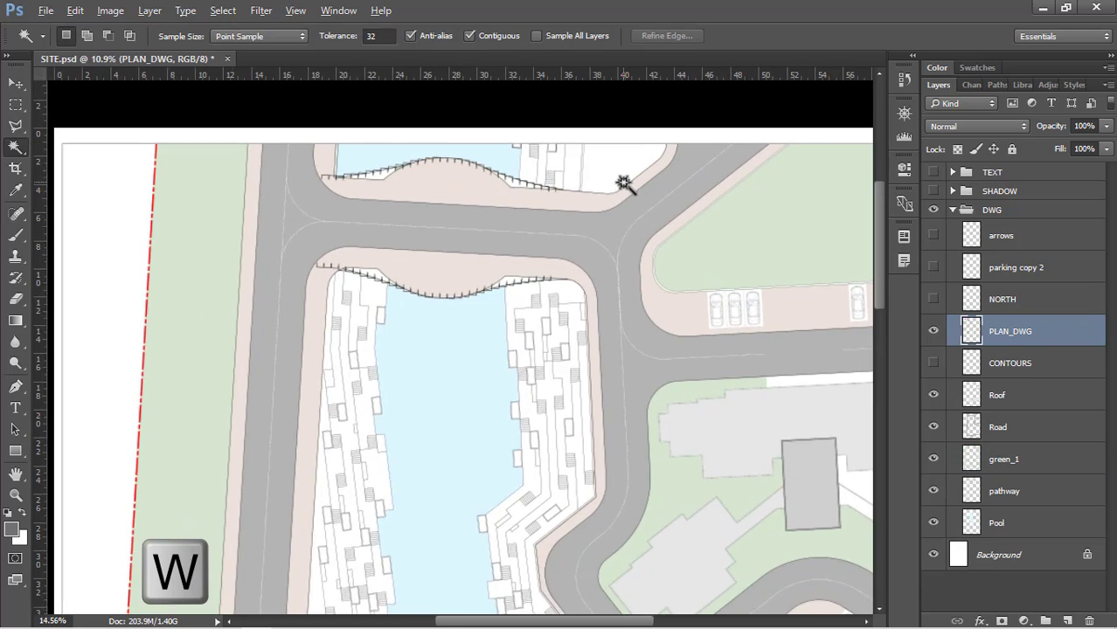
pyautogui.click(608, 157)
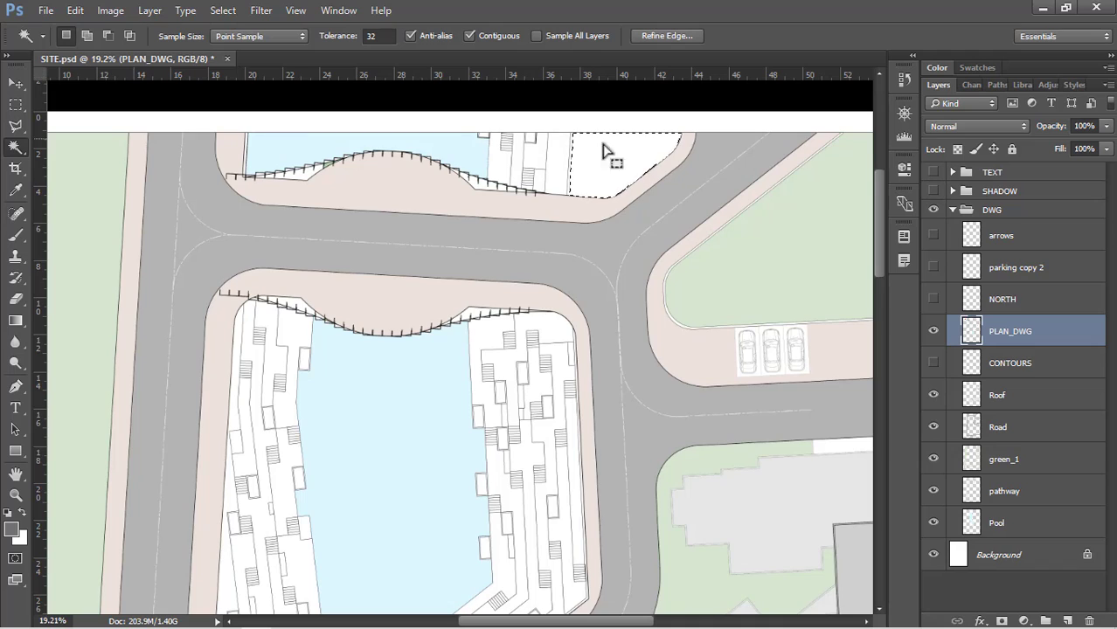
# Add the narrow white strip between the long straight road's pavement and the poolside terraces to the selection
pyautogui.scroll(-2, 598, 166)
pyautogui.scroll(7, 306, 391)
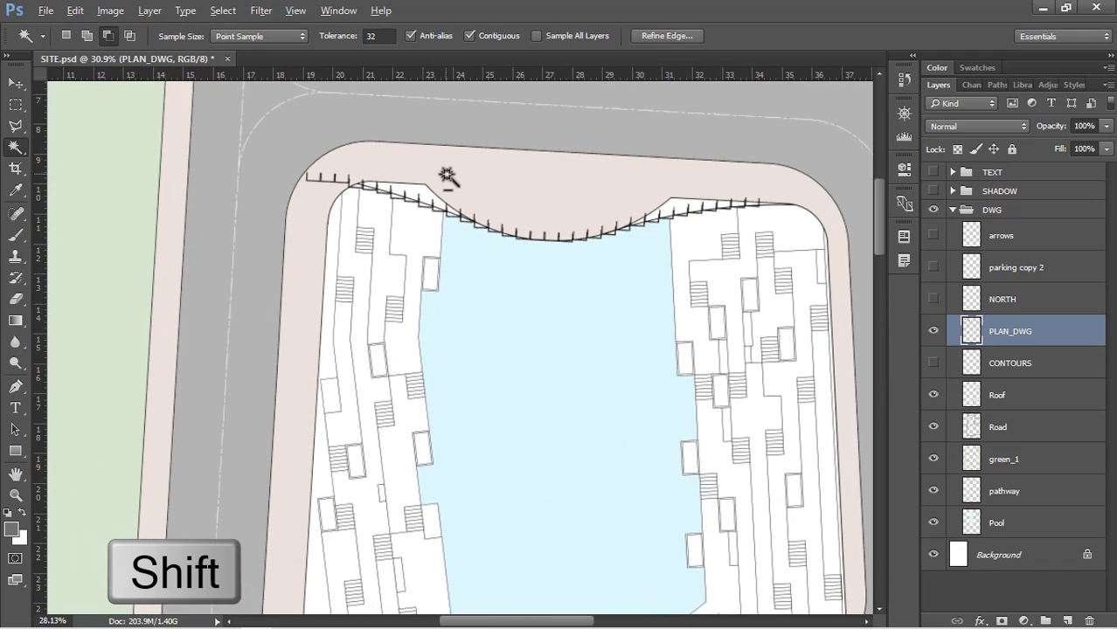
pyautogui.scroll(-4, 441, 179)
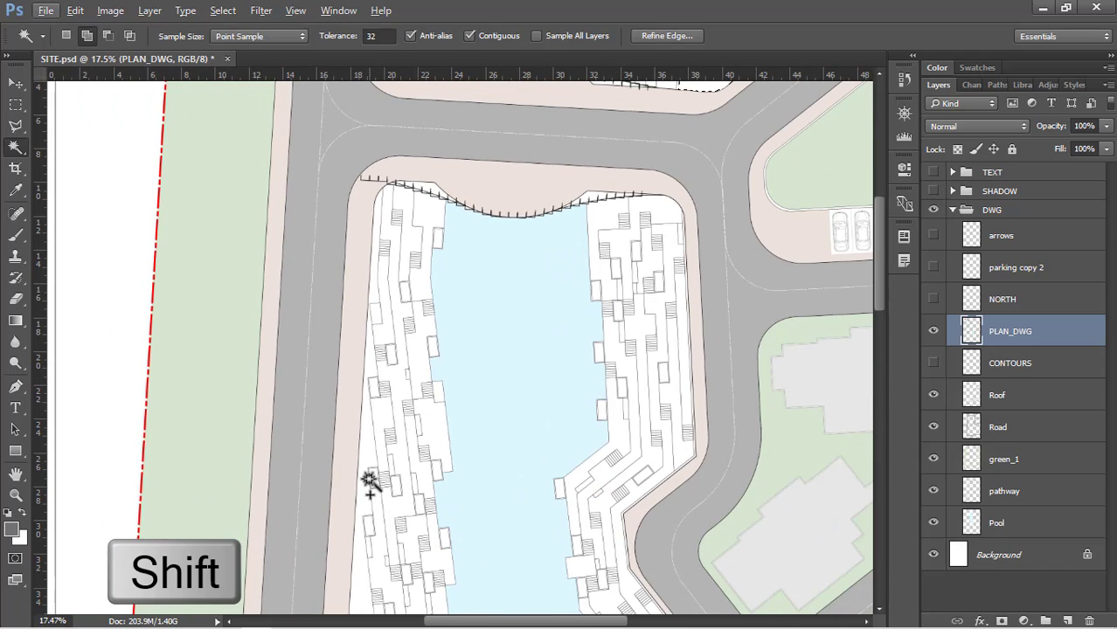
pyautogui.keyDown('shift'); pyautogui.click(365, 500); pyautogui.keyUp('shift')
pyautogui.scroll(-2, 394, 488)
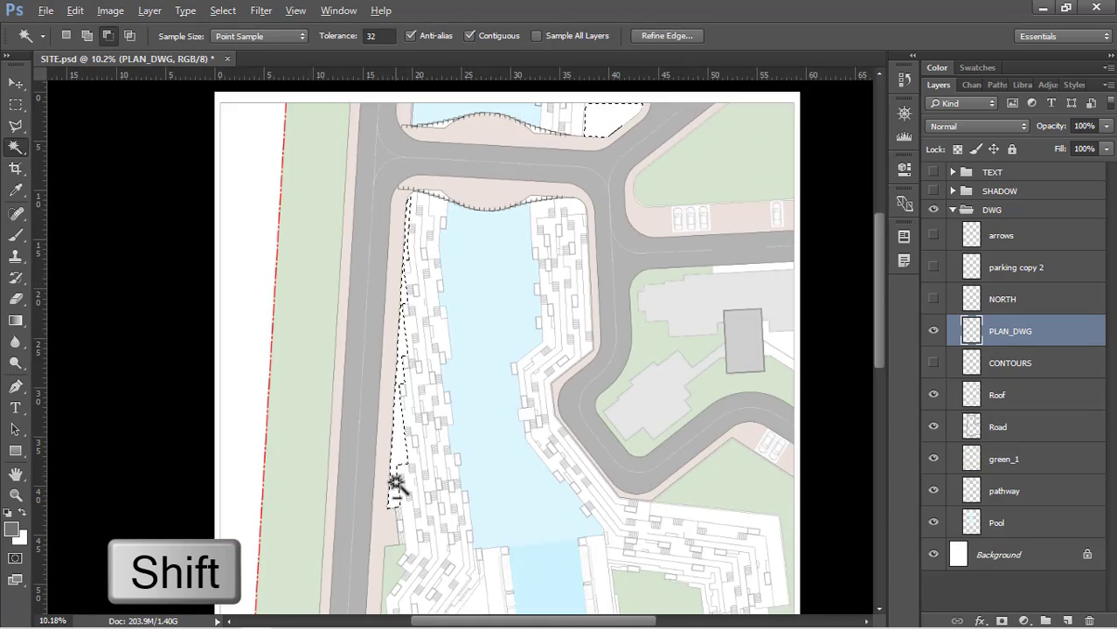
pyautogui.scroll(3, 404, 488)
pyautogui.scroll(-3, 573, 175)
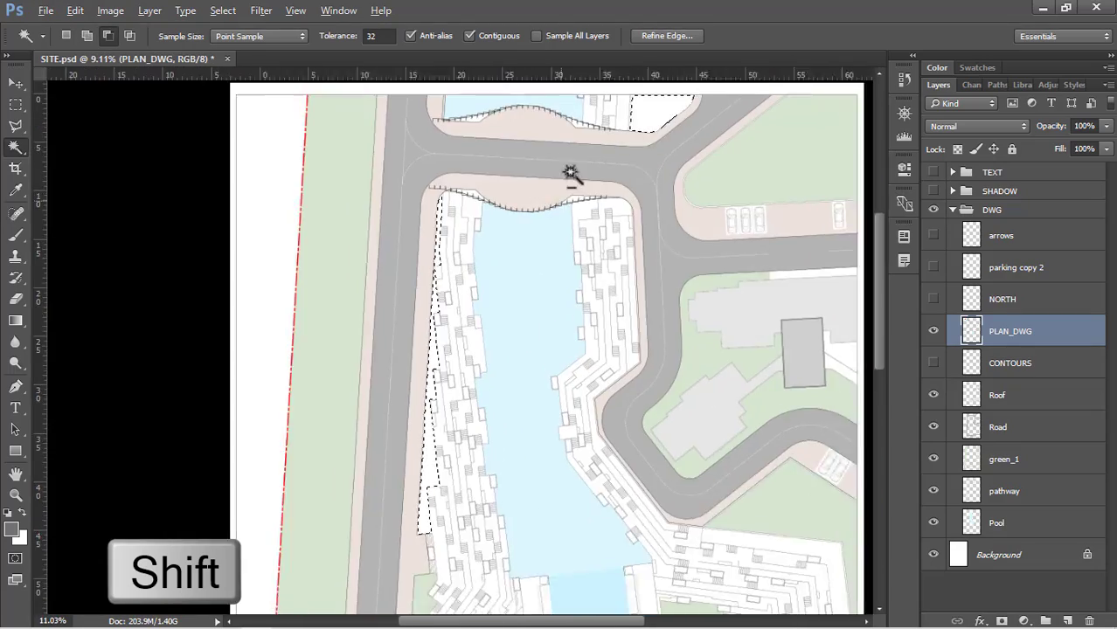
# Add the white sliver cells at the right end of the serrated edge below the crossing road to the selection
pyautogui.scroll(4, 544, 144)
pyautogui.scroll(-2, 394, 481)
pyautogui.scroll(3, 519, 262)
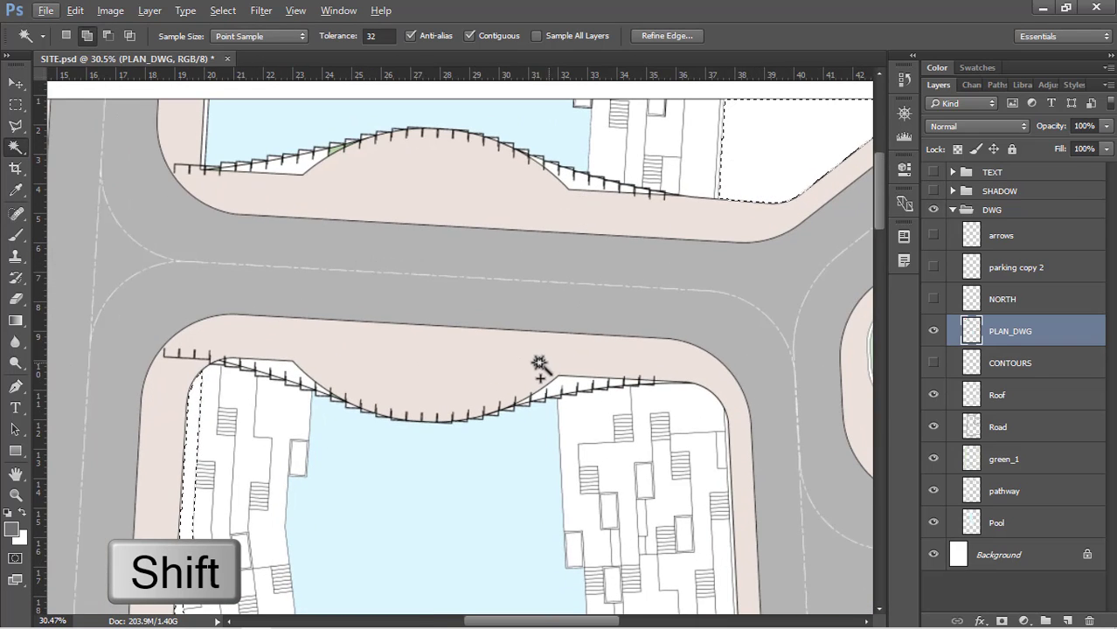
pyautogui.scroll(3, 538, 366)
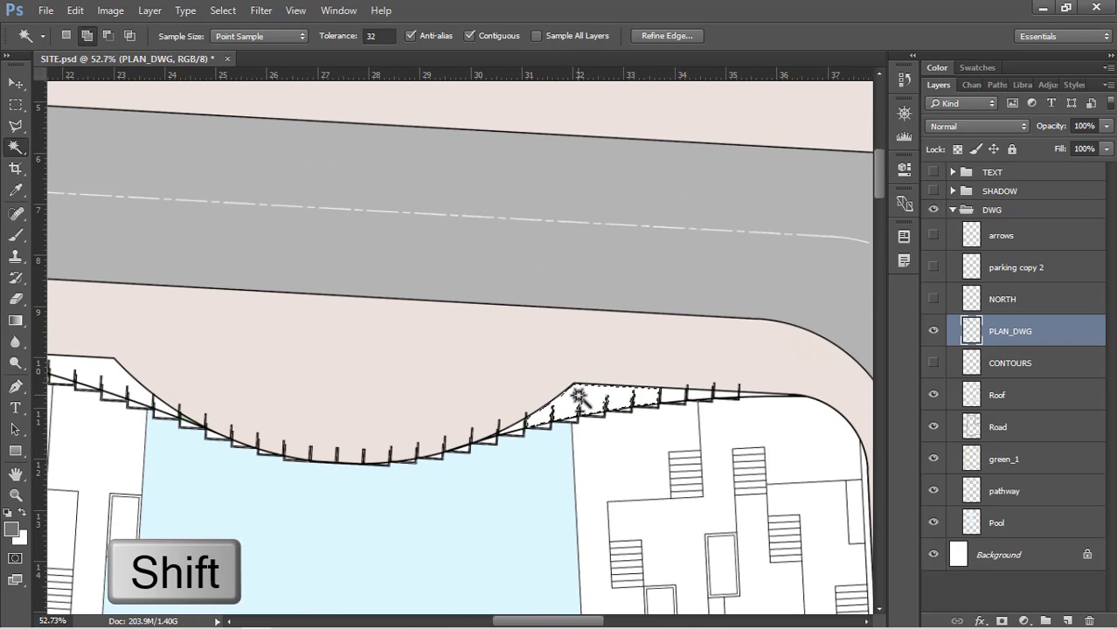
pyautogui.scroll(5, 748, 392)
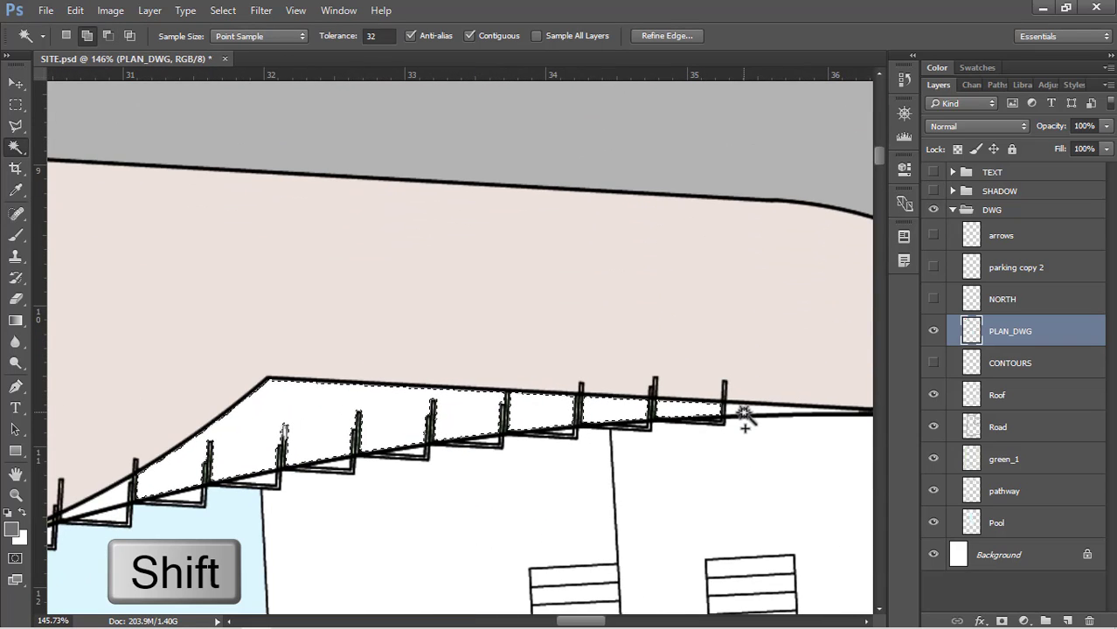
pyautogui.hotkey('alt', 'shift')
pyautogui.scroll(-4, 743, 304)
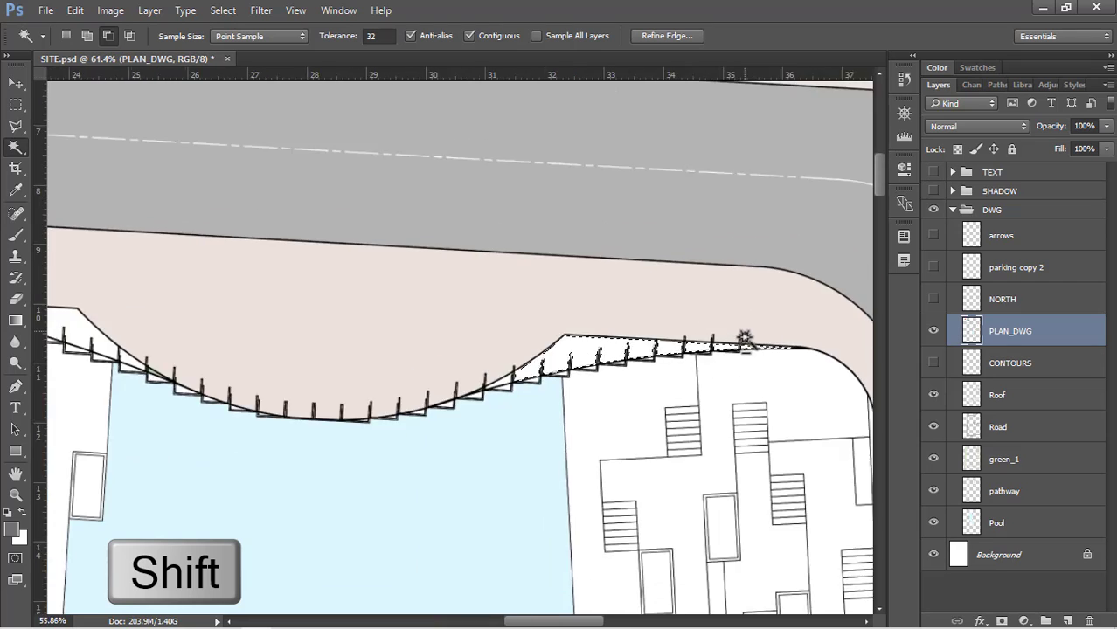
# Add the white sliver cells at the left end of the serrated edge below the crossing road to the selection
pyautogui.scroll(-3, 744, 338)
pyautogui.scroll(5, 278, 333)
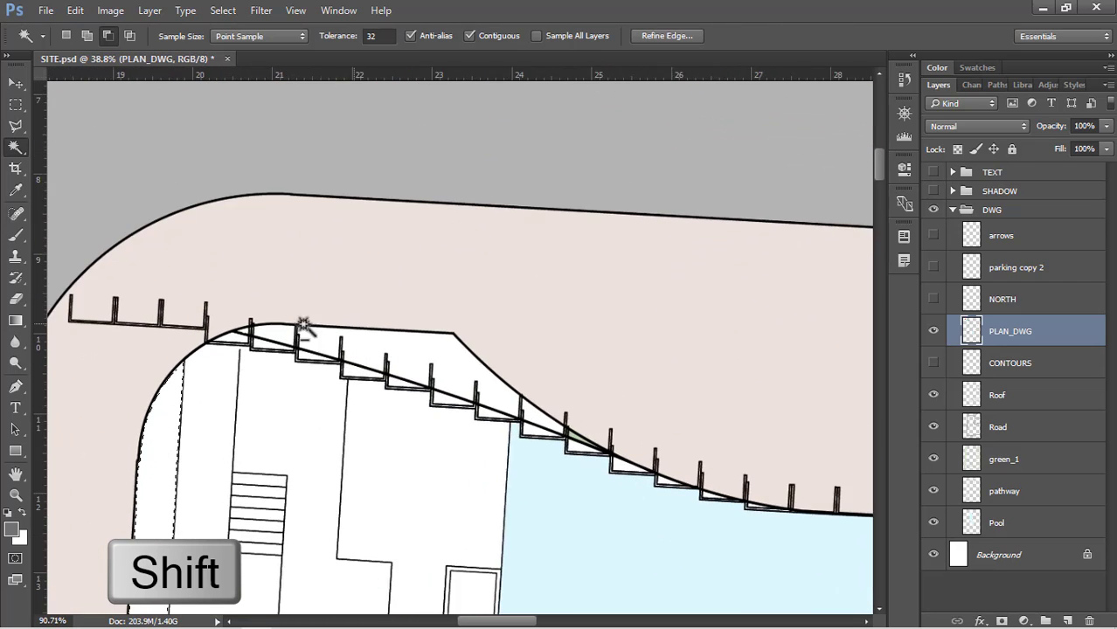
pyautogui.scroll(3, 302, 325)
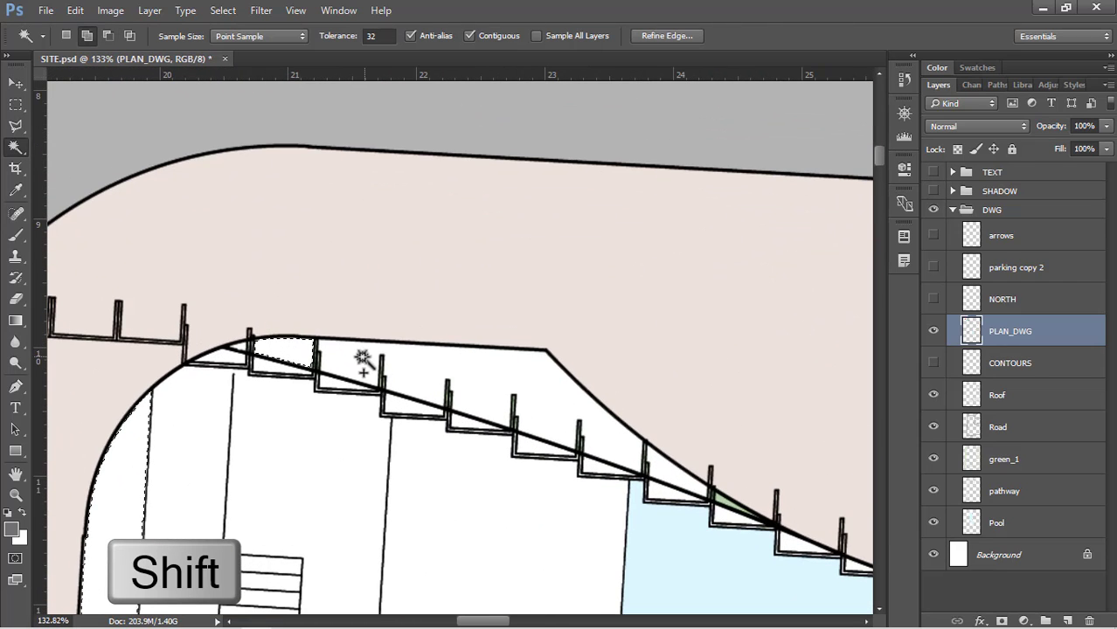
pyautogui.keyDown('shift'); pyautogui.click(362, 358); pyautogui.keyUp('shift')
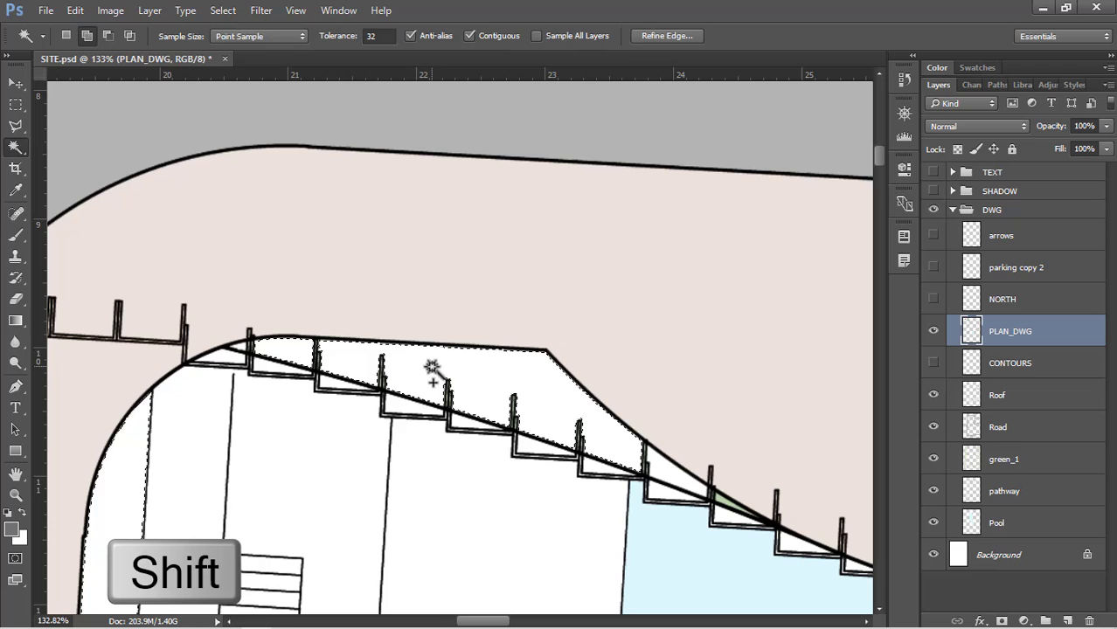
pyautogui.click(673, 474)
pyautogui.scroll(-4, 324, 473)
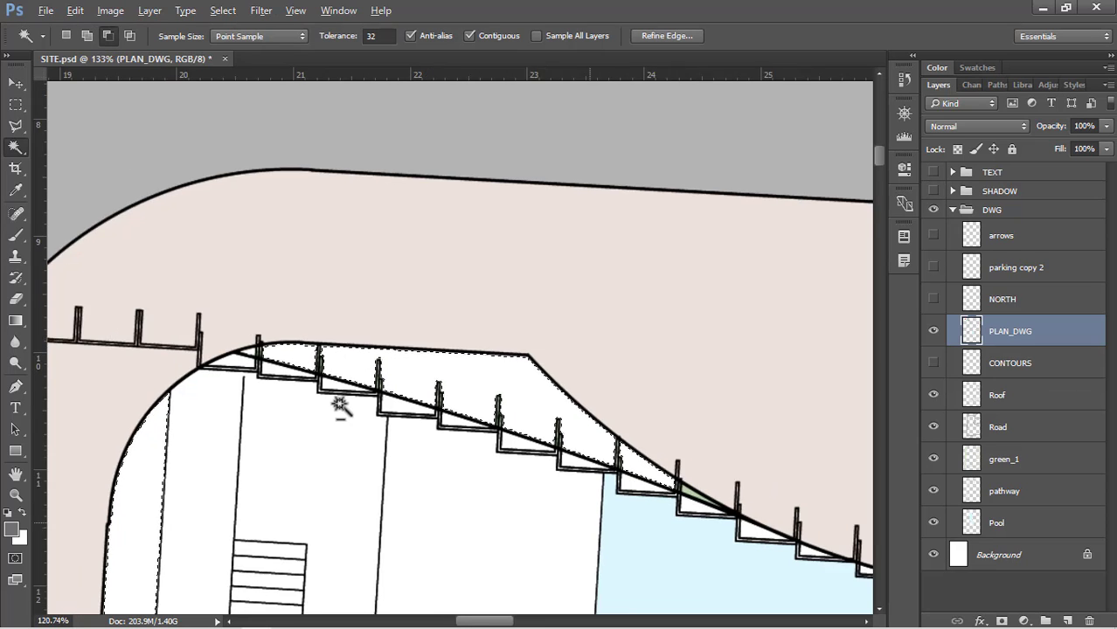
# Add the white sliver cells at both ends of the serrated edge above the crossing road to the selection
pyautogui.scroll(3, 467, 129)
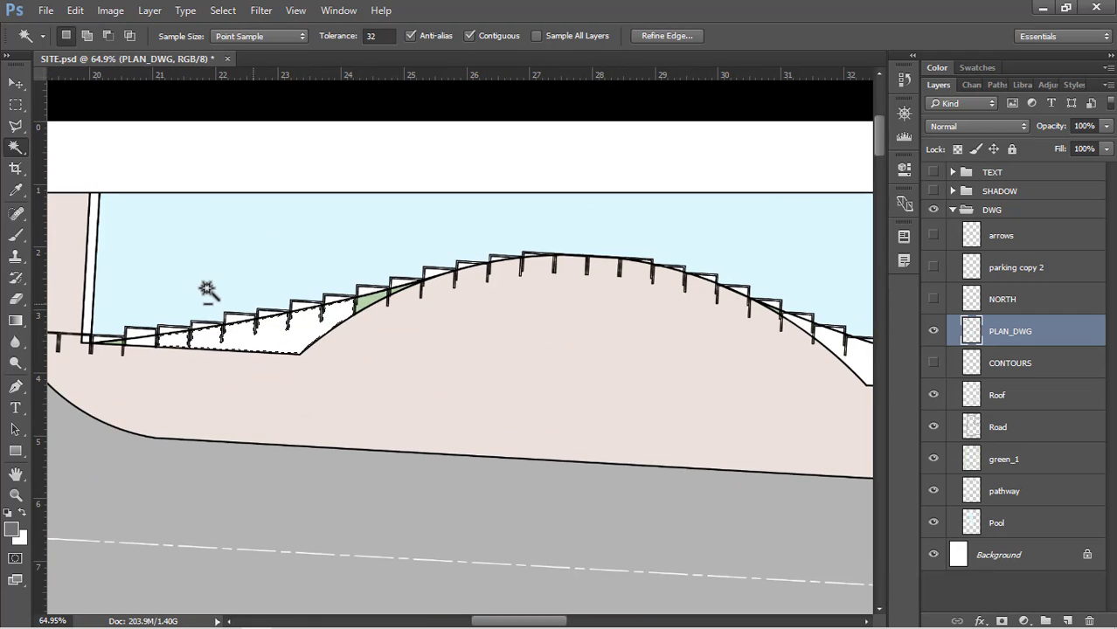
pyautogui.scroll(-2, 249, 286)
pyautogui.scroll(2, 508, 353)
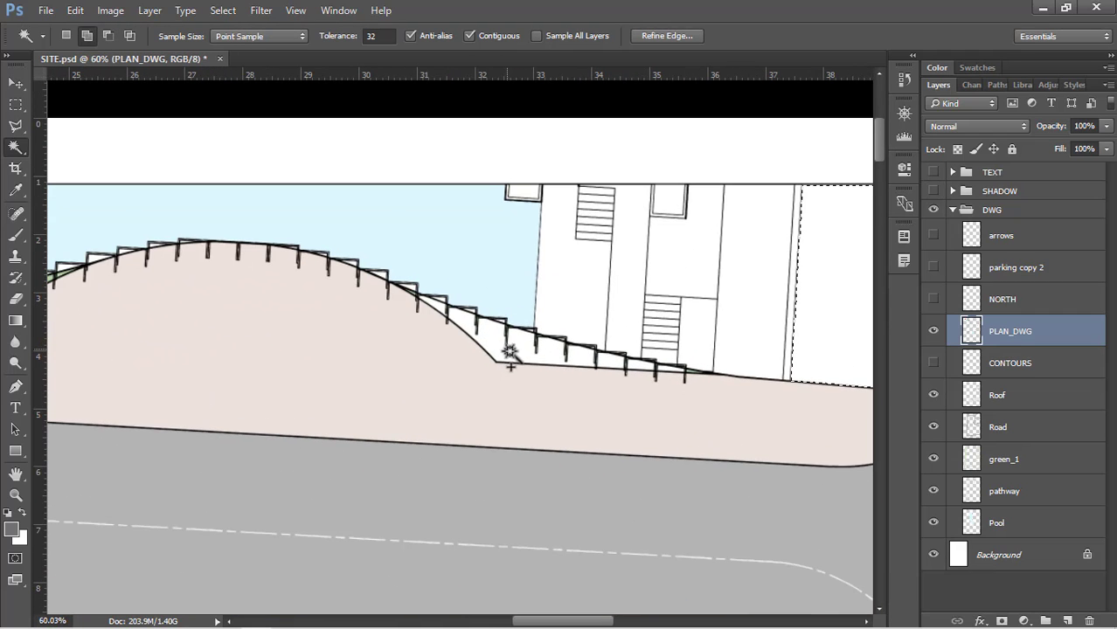
pyautogui.press('alt')
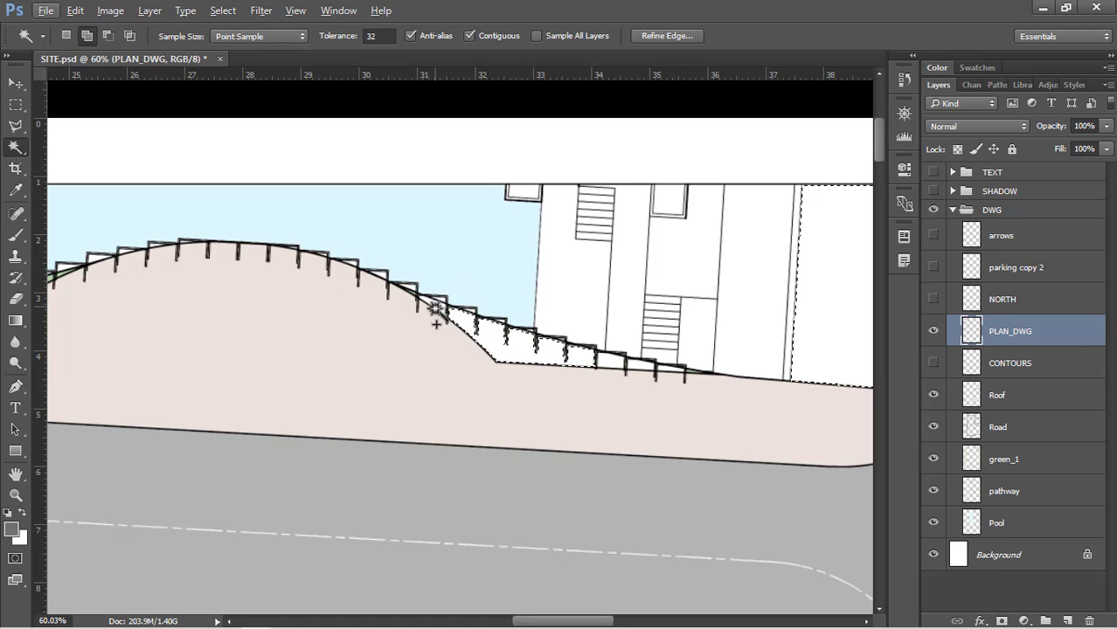
pyautogui.click(435, 307)
pyautogui.scroll(4, 640, 367)
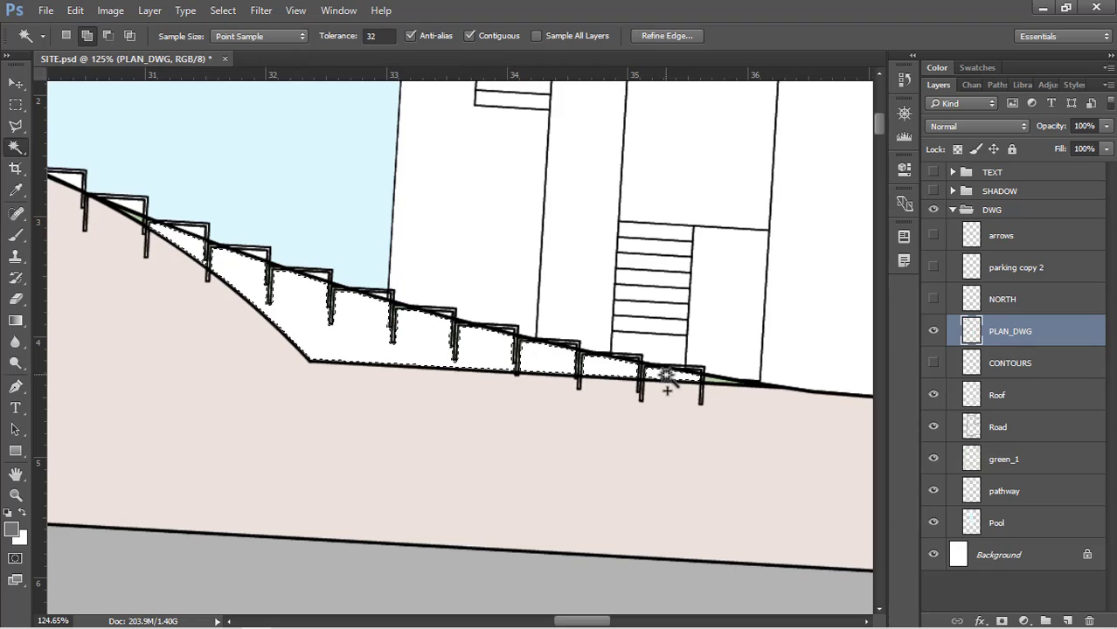
pyautogui.scroll(-4, 647, 380)
pyautogui.scroll(-6, 635, 221)
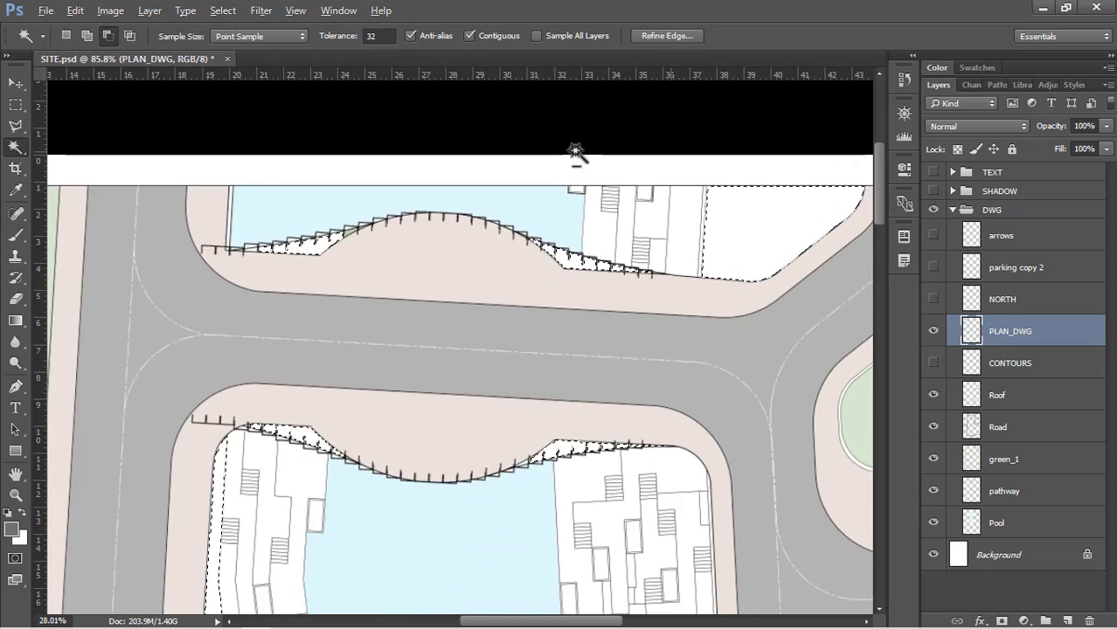
pyautogui.scroll(-1, 576, 152)
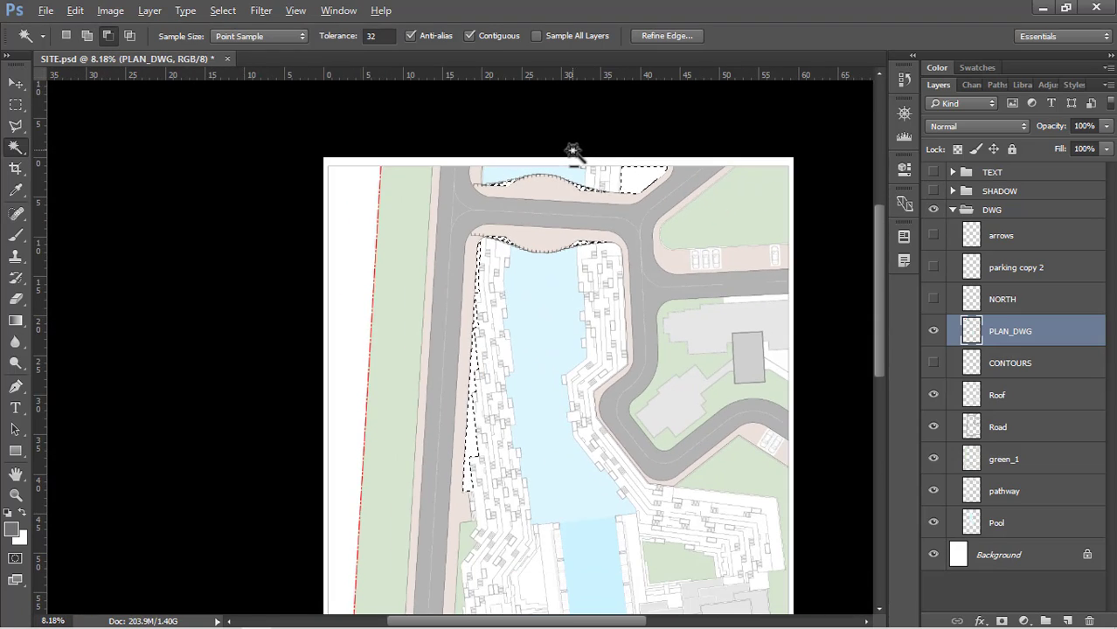
# Add the first two double-outlined rectangles in the terraces on the pool's left bank, just below the crossing road, to the selection
pyautogui.scroll(2, 491, 237)
pyautogui.scroll(2, 553, 381)
pyautogui.scroll(2, 462, 105)
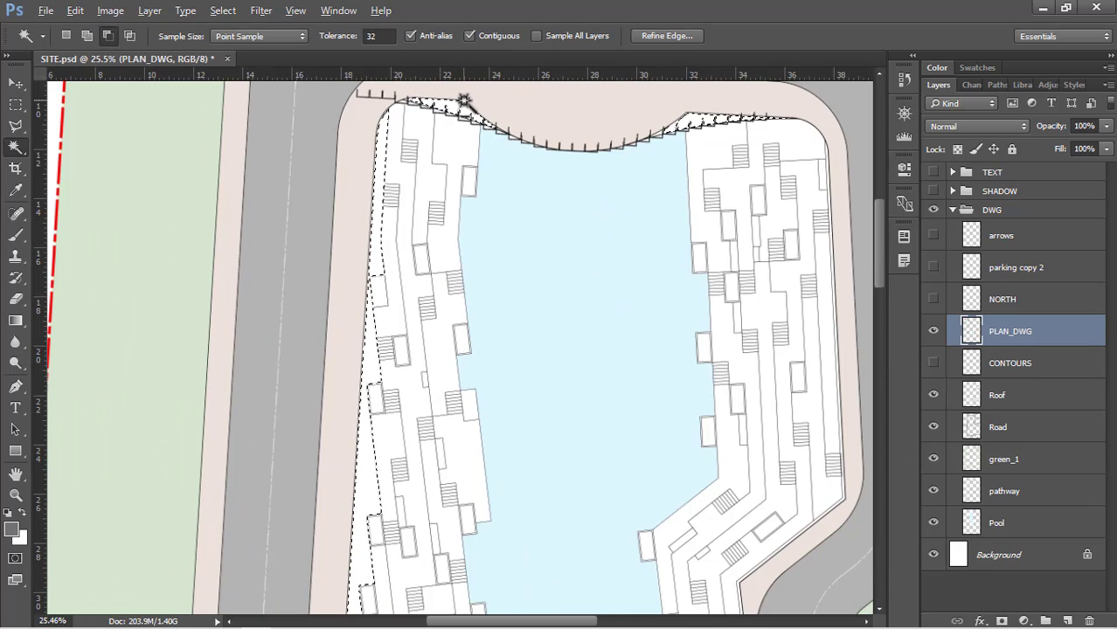
pyautogui.scroll(5, 506, 219)
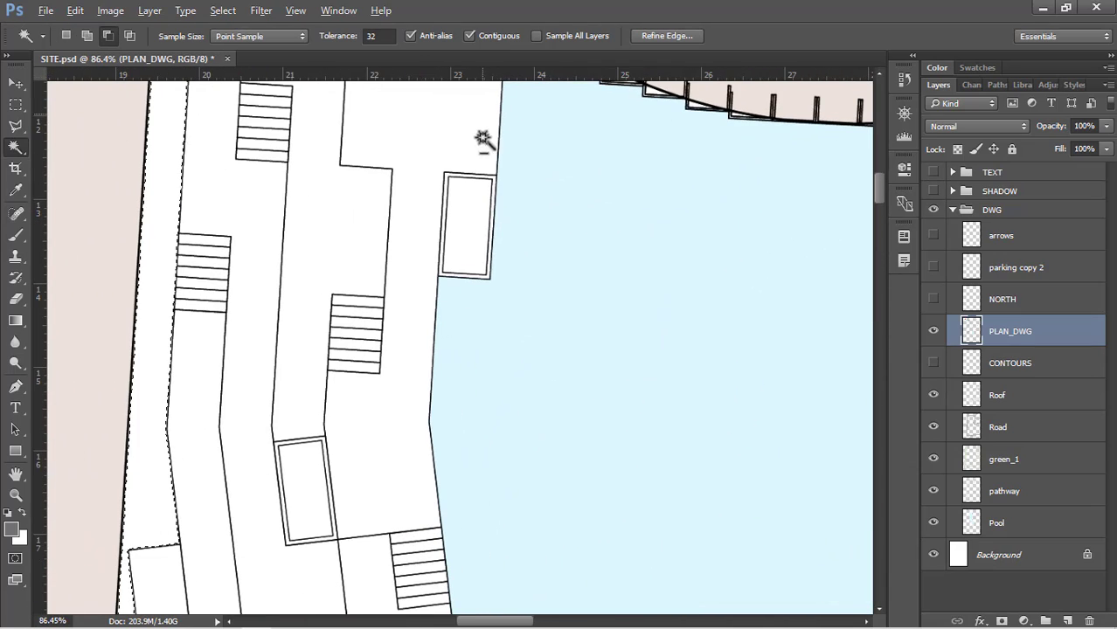
pyautogui.keyDown('shift'); pyautogui.click(477, 239); pyautogui.keyUp('shift')
pyautogui.scroll(-3, 451, 130)
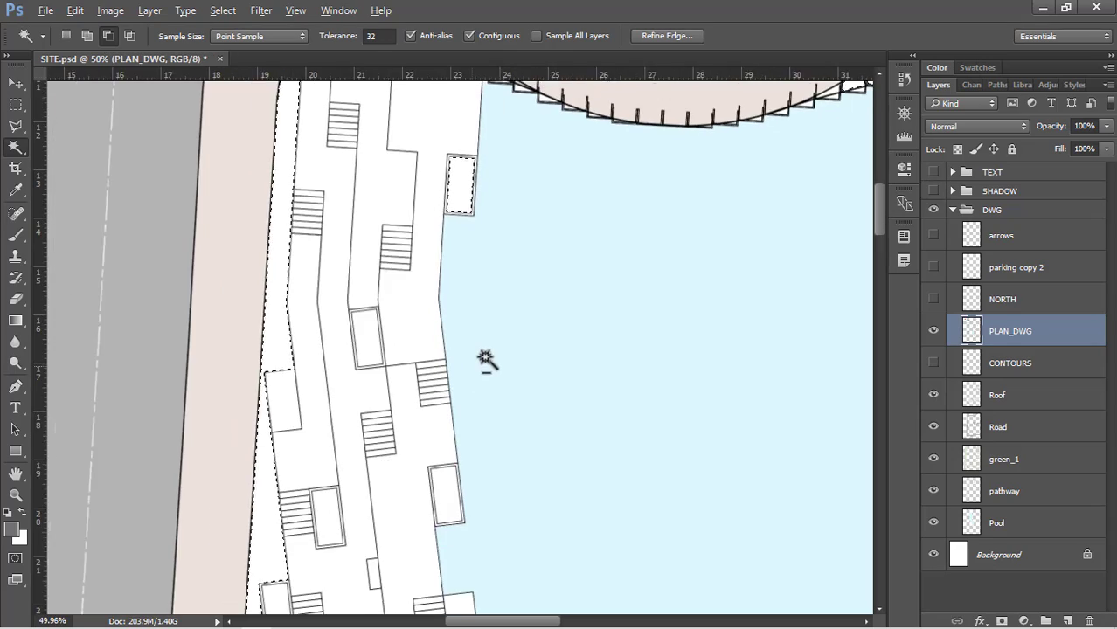
pyautogui.scroll(2, 374, 351)
pyautogui.keyDown('shift'); pyautogui.click(339, 350); pyautogui.keyUp('shift')
# Add the next double-outlined rectangles farther down the terraces on the pool's left bank to the selection
pyautogui.scroll(-3, 412, 227)
pyautogui.scroll(4, 428, 440)
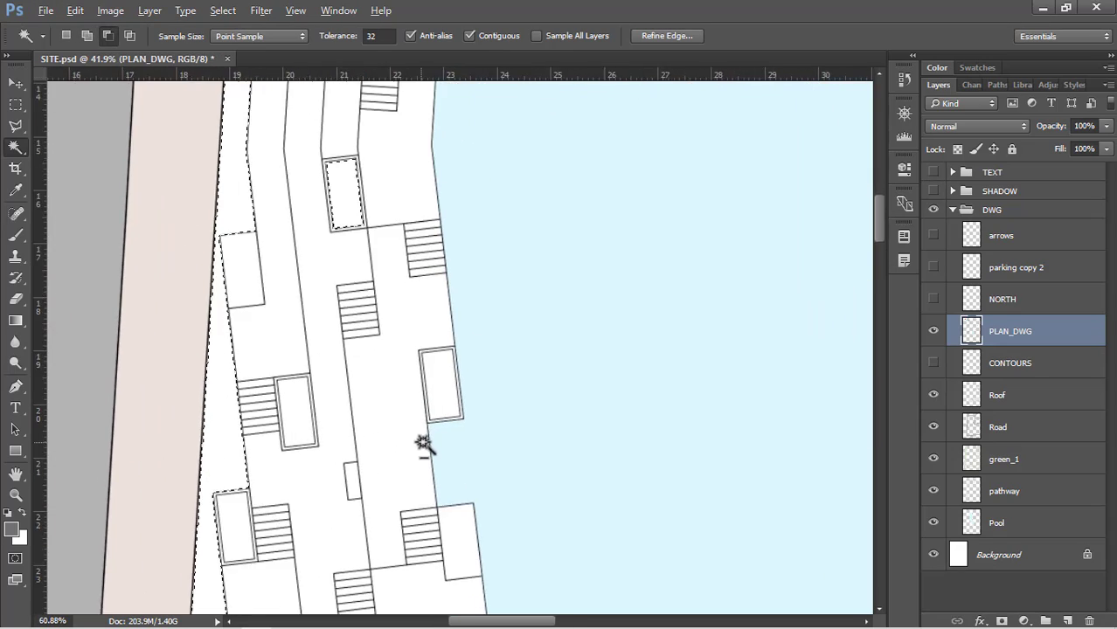
pyautogui.keyDown('shift'); pyautogui.click(441, 407); pyautogui.keyUp('shift')
pyautogui.keyDown('shift'); pyautogui.click(266, 434); pyautogui.keyUp('shift')
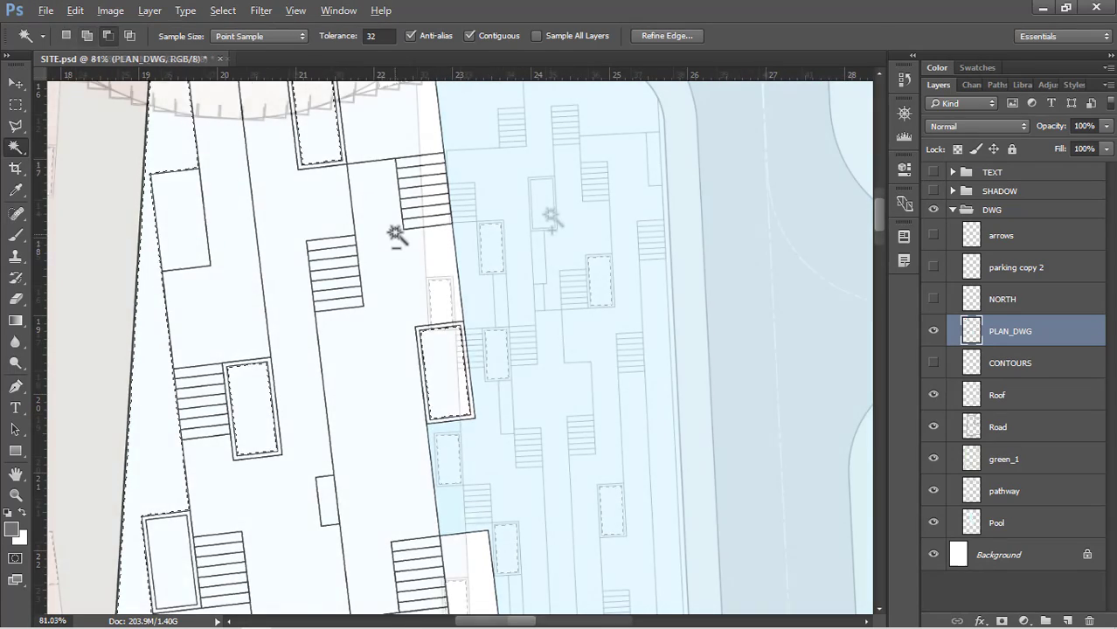
# Create a new layer named green_2 and place it directly below the green_1 layer
pyautogui.scroll(-3, 398, 236)
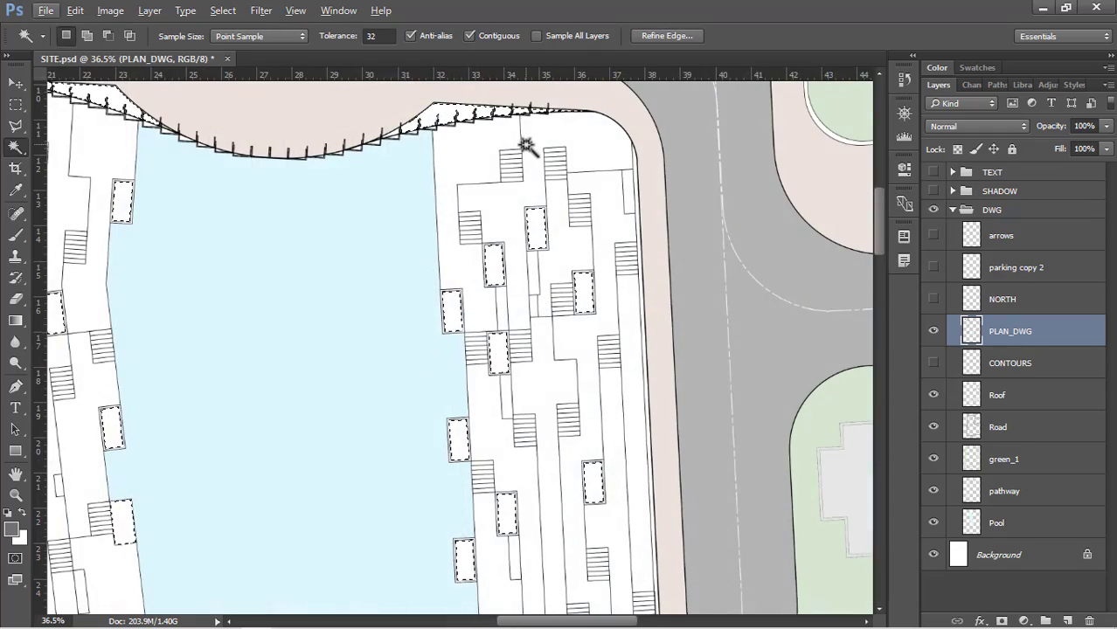
pyautogui.scroll(-3, 544, 110)
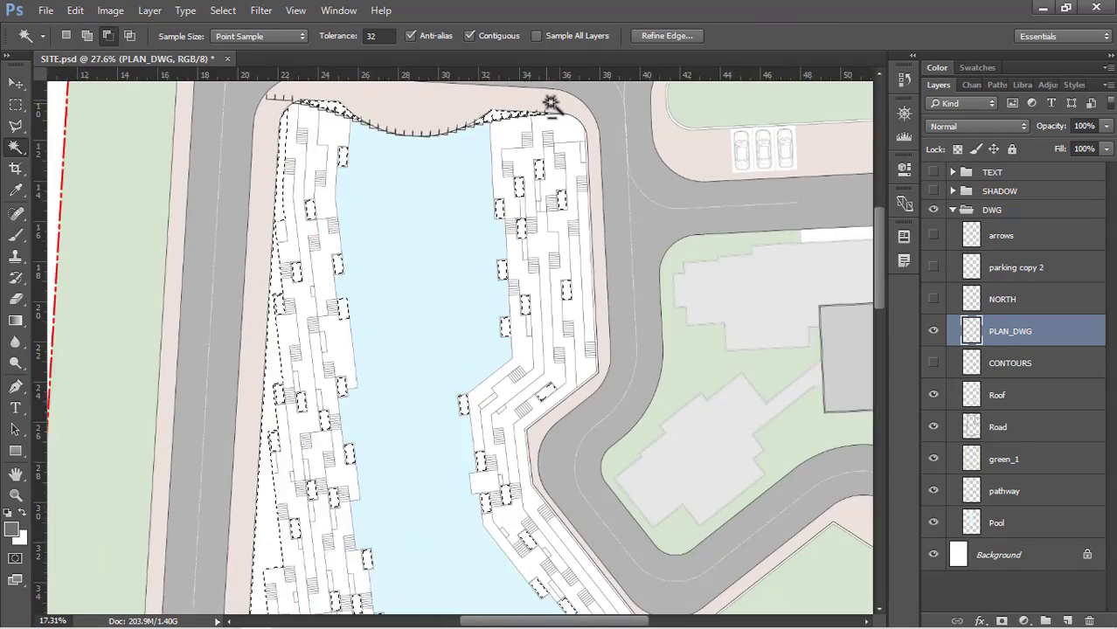
pyautogui.scroll(-5, 551, 103)
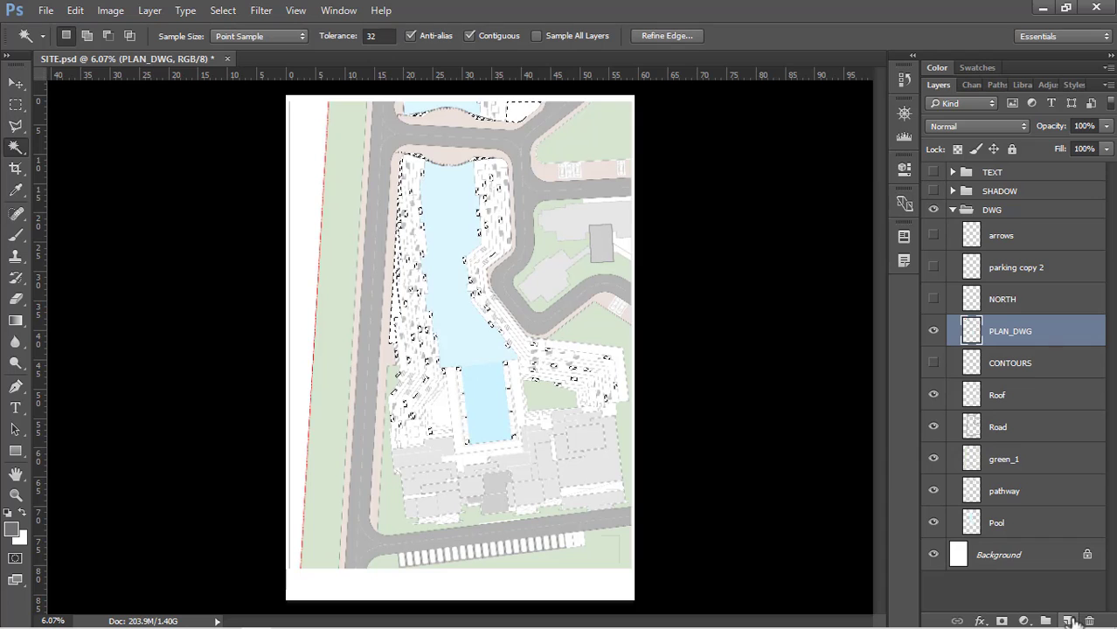
pyautogui.click(1067, 621)
pyautogui.moveTo(1025, 339); pyautogui.dragTo(1025, 496)
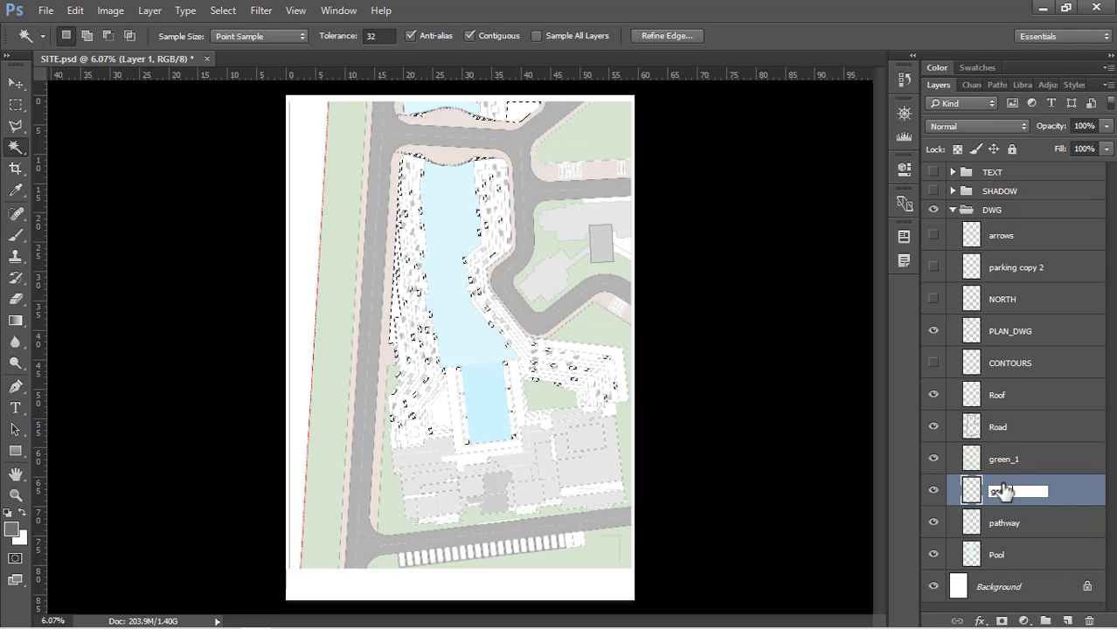
# Fill the selected planters on green_2 with a solid green of hue 106, saturation 20 % and brightness 84 %
pyautogui.hotkey('shift', 'BackSpace')
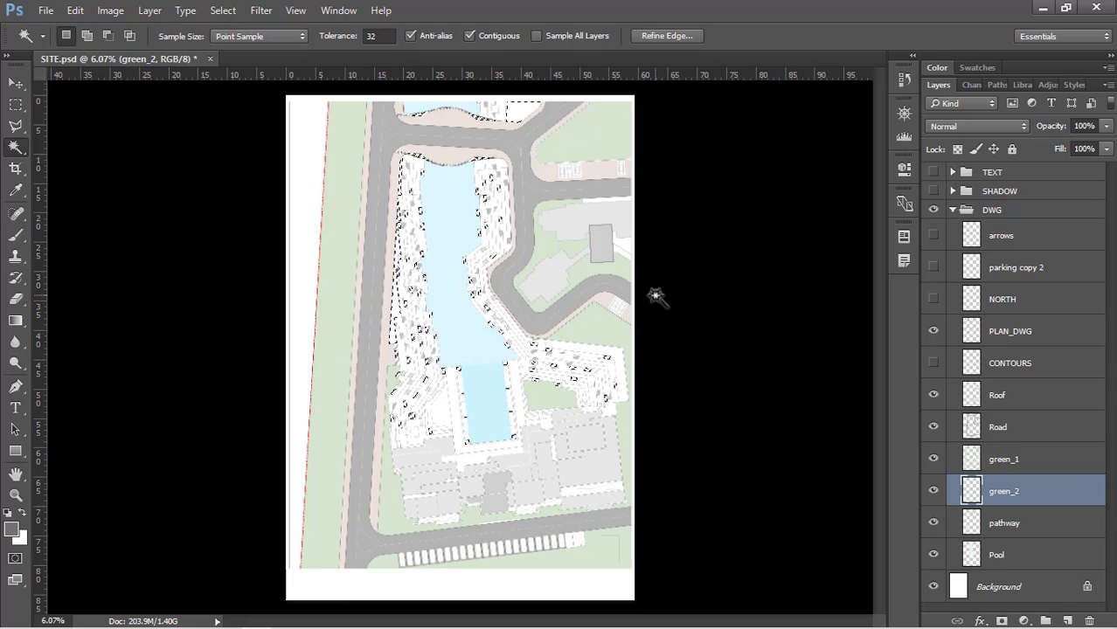
pyautogui.click(719, 251)
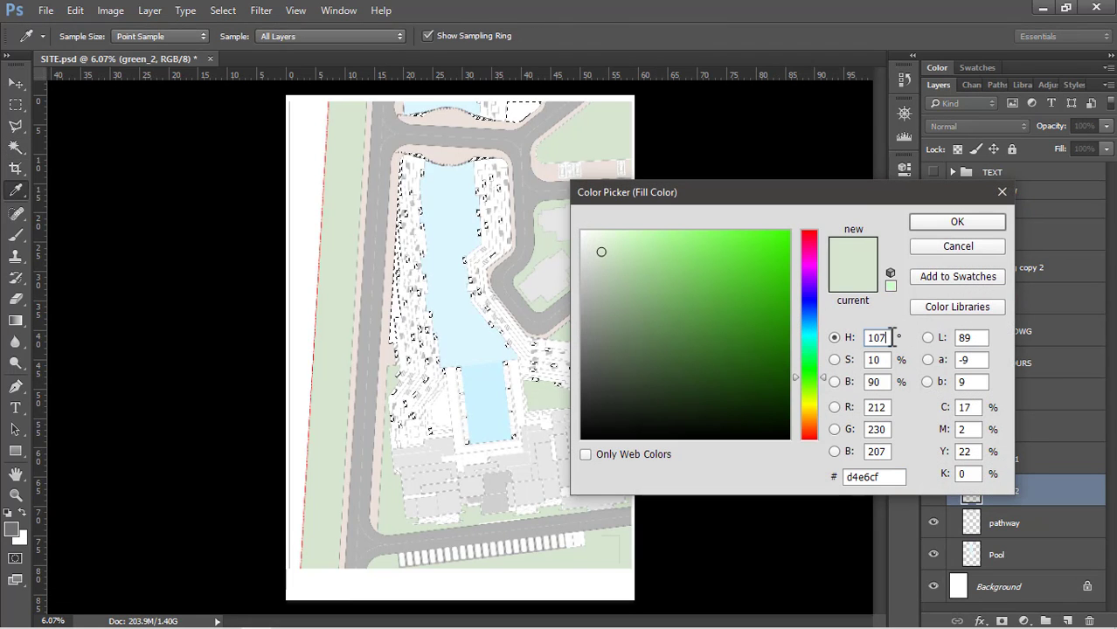
pyautogui.press('BackSpace')
pyautogui.write('6')
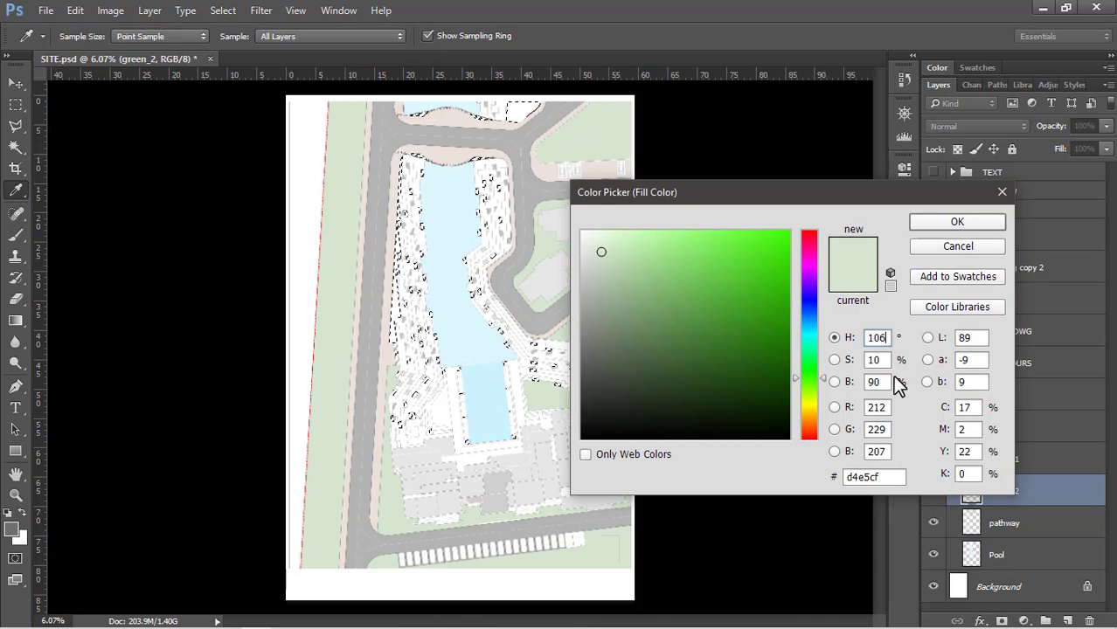
pyautogui.write('1')
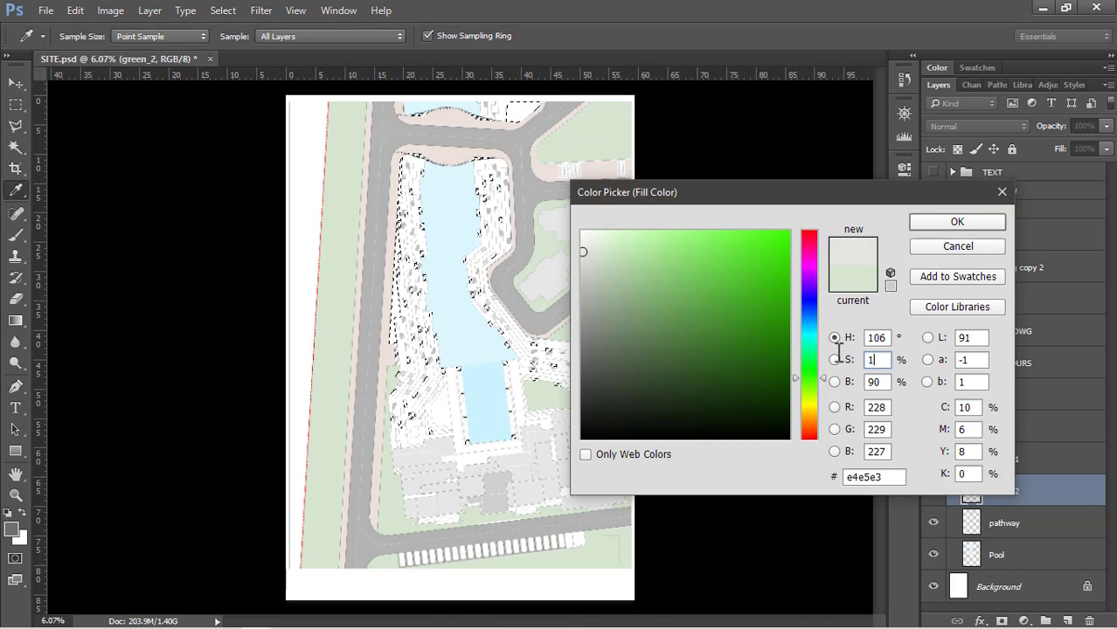
pyautogui.write('9')
pyautogui.press('BackSpace')
pyautogui.press('BackSpace')
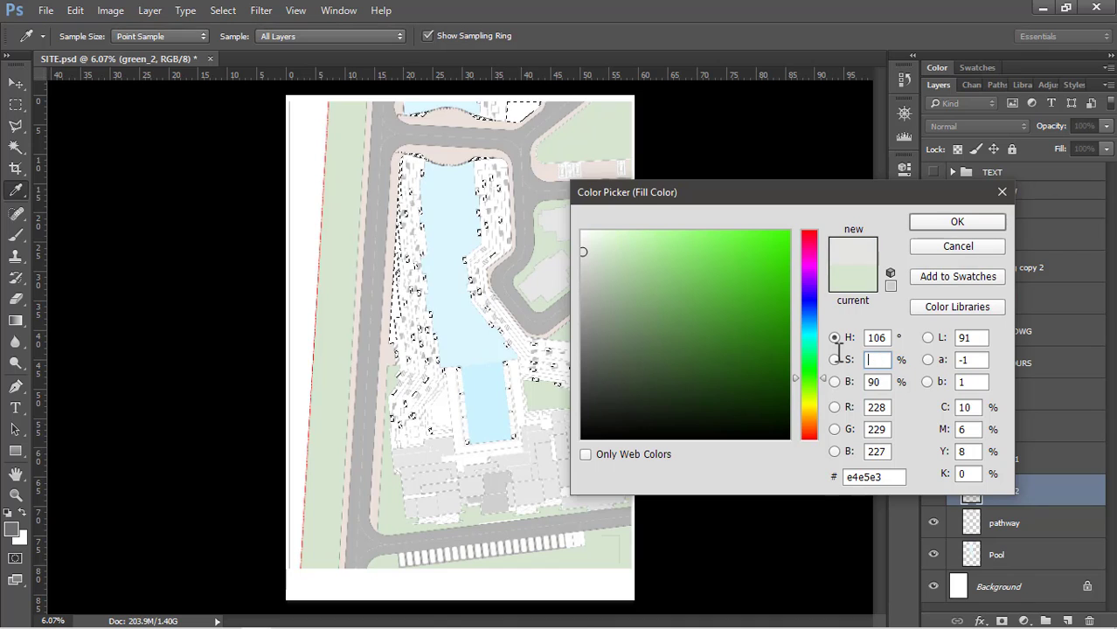
pyautogui.write('20')
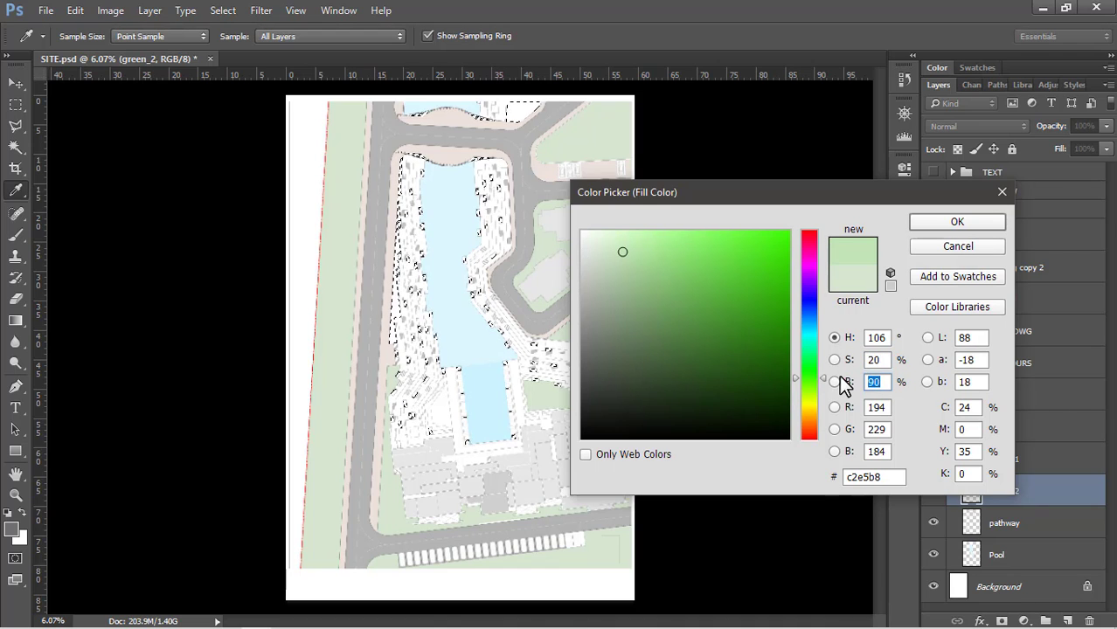
pyautogui.write('84')
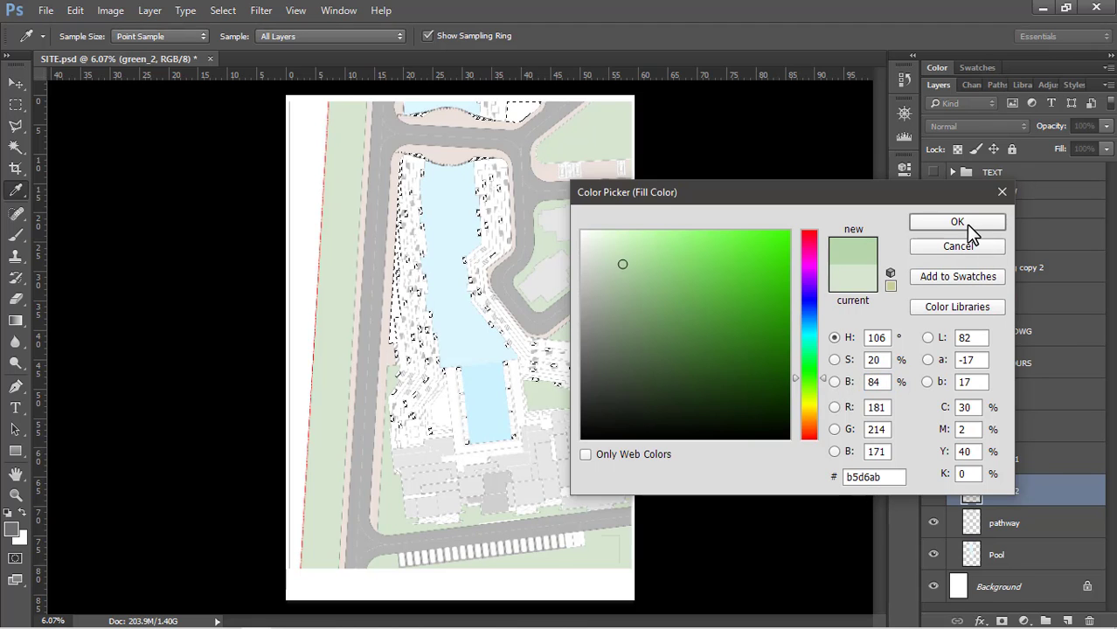
pyautogui.click(965, 225)
pyautogui.click(841, 248)
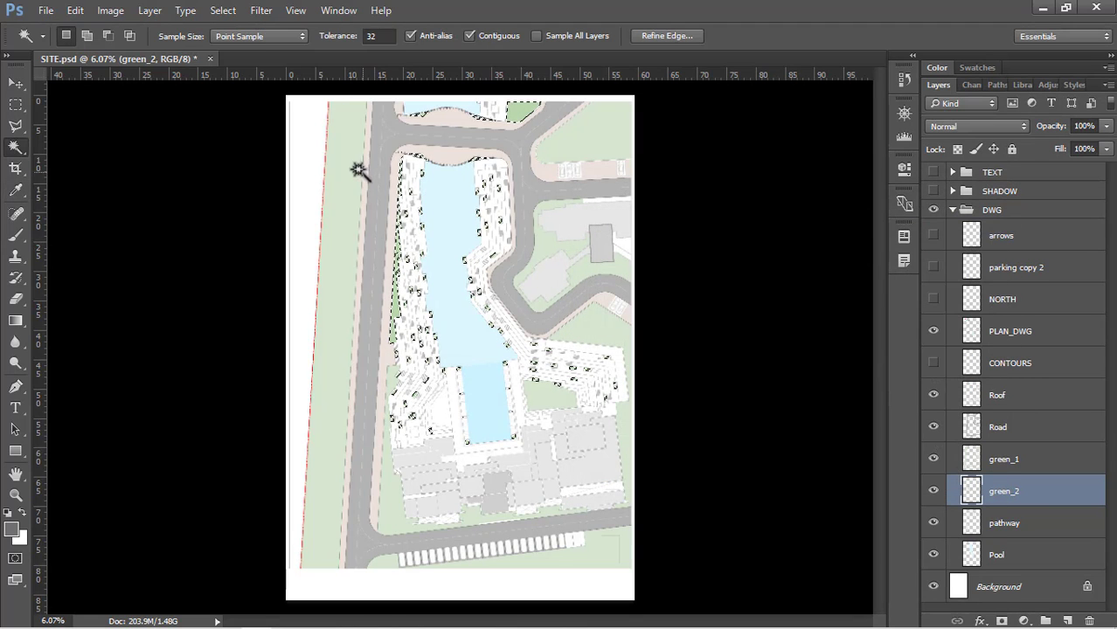
# Examine the green planter fills across the terraces on both banks of the pool
pyautogui.scroll(5, 448, 221)
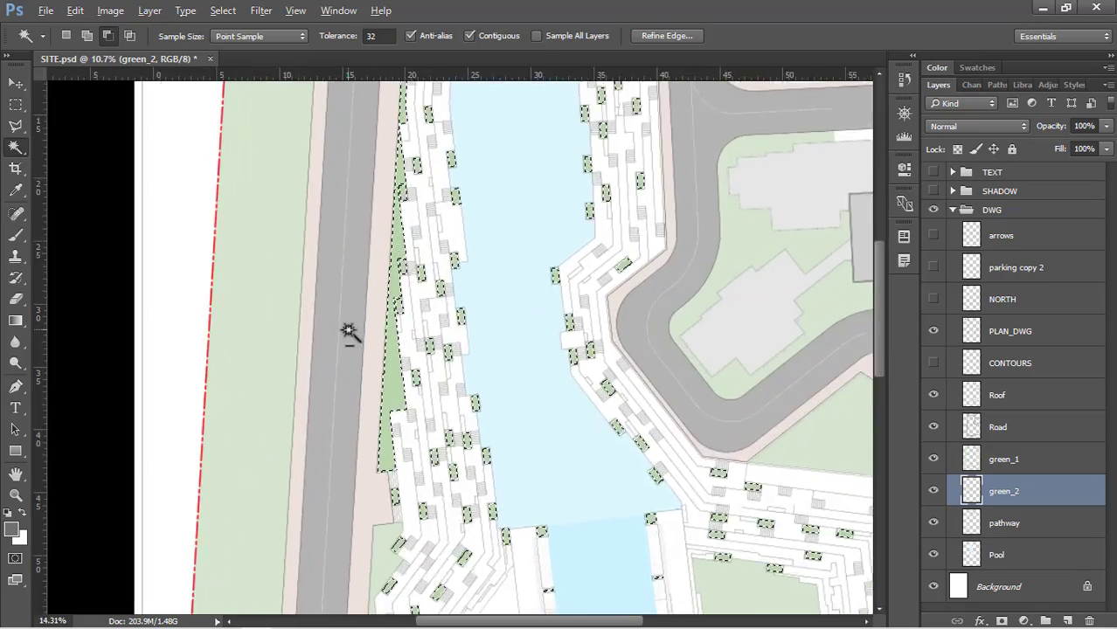
pyautogui.scroll(-4, 250, 329)
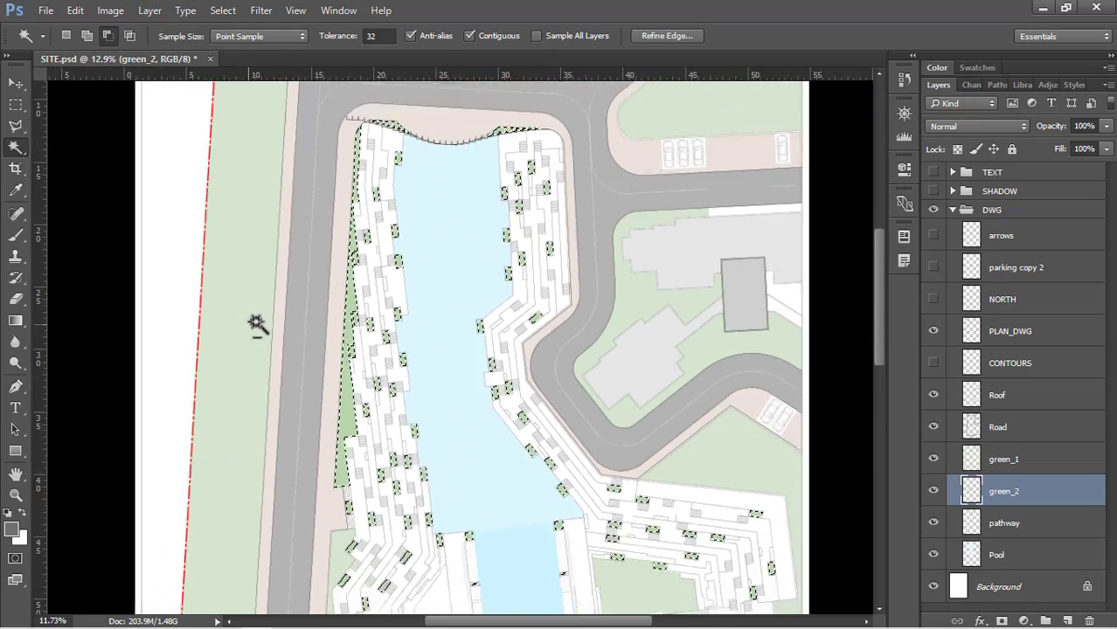
pyautogui.scroll(5, 664, 219)
pyautogui.scroll(-3, 595, 332)
pyautogui.scroll(3, 596, 333)
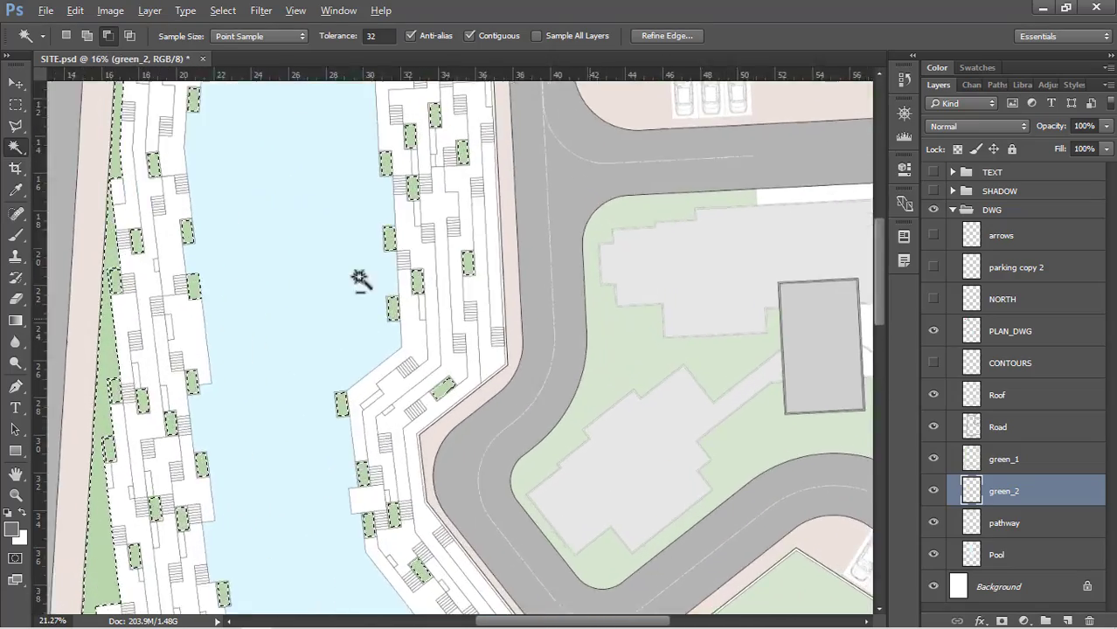
pyautogui.scroll(-4, 360, 280)
pyautogui.scroll(3, 673, 286)
pyautogui.scroll(1, 675, 288)
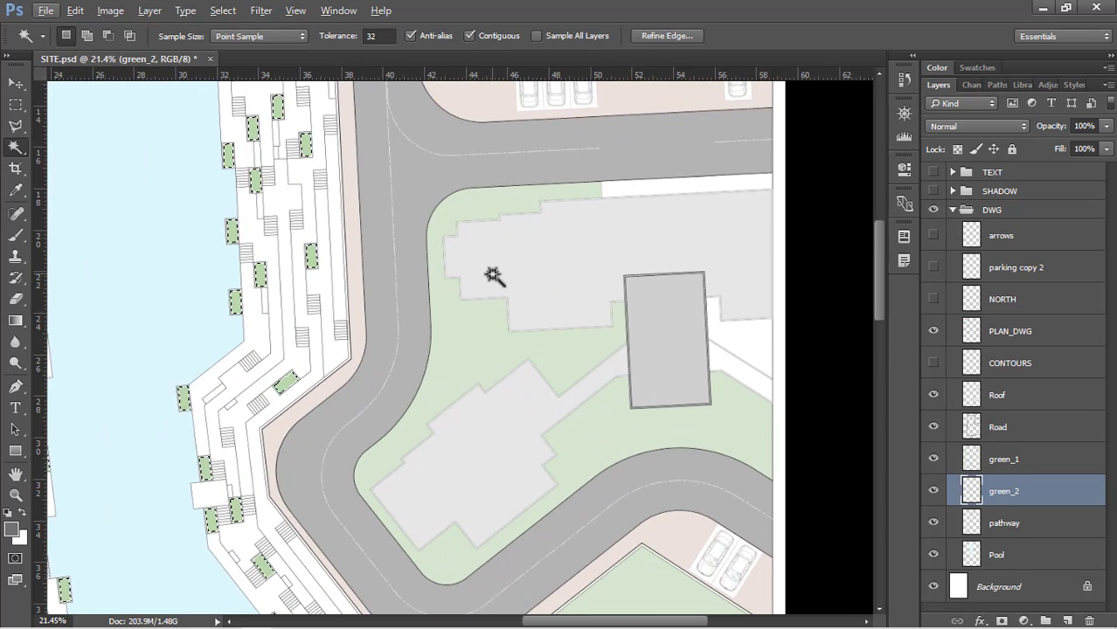
# Clear the selection and, on PLAN_DWG, select the white strip between road and building and the white patches beside the dark grey block
pyautogui.hotkey('ctrl', 'd')
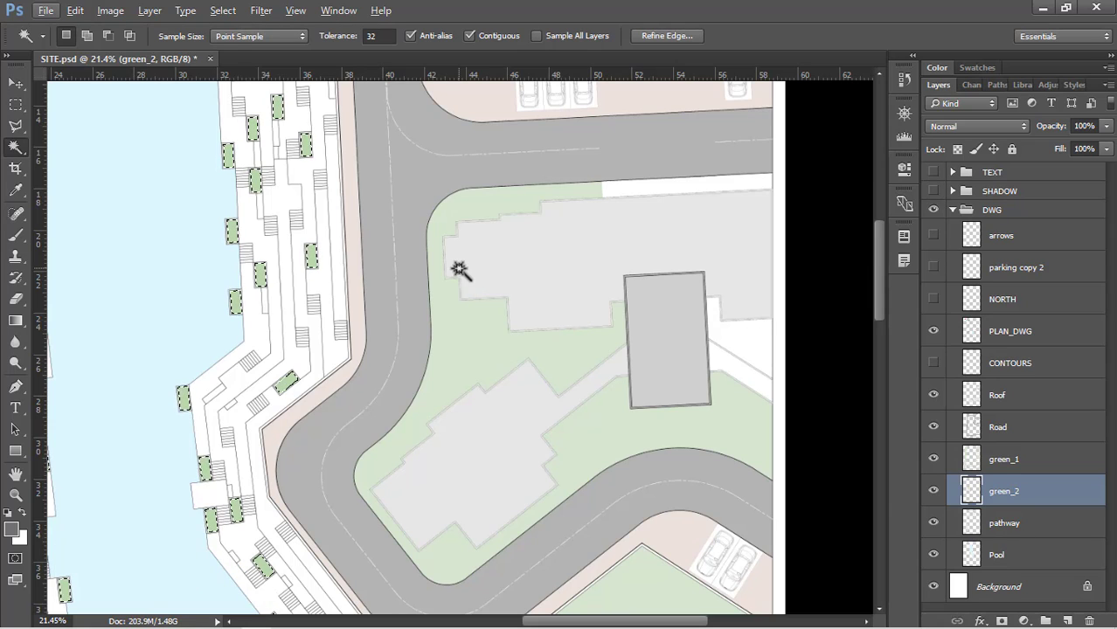
pyautogui.click(1018, 331)
pyautogui.press('w')
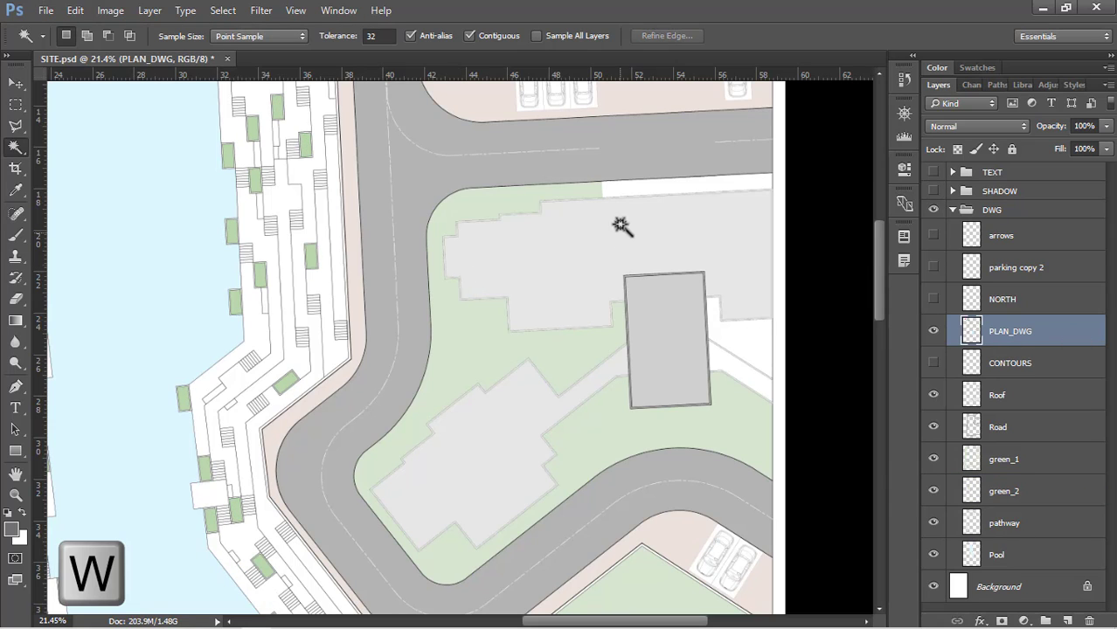
pyautogui.click(664, 186)
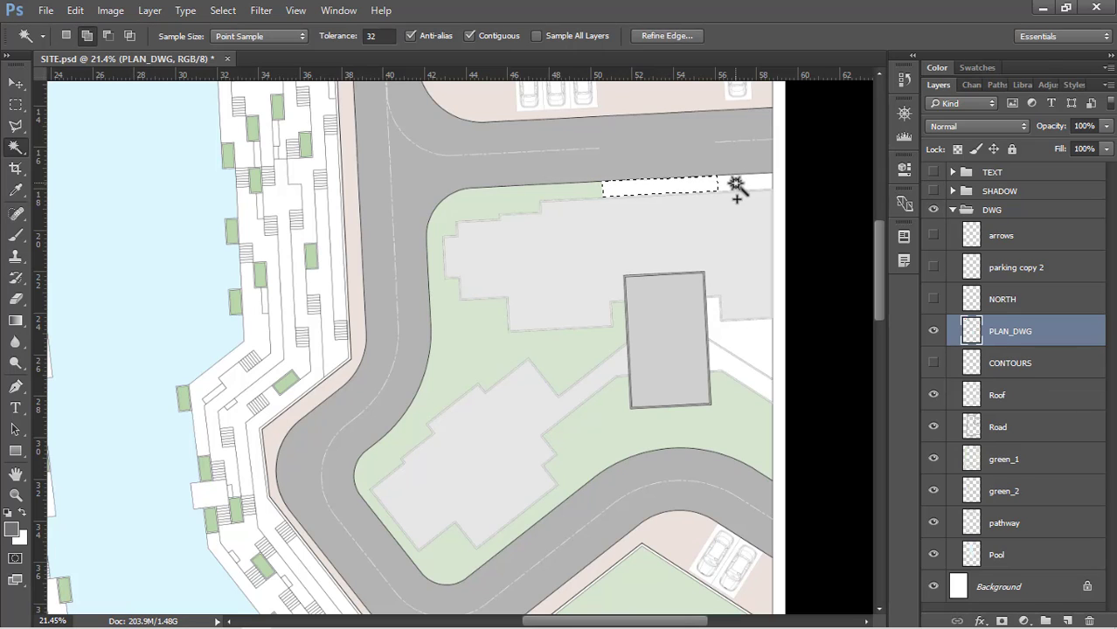
pyautogui.click(732, 371)
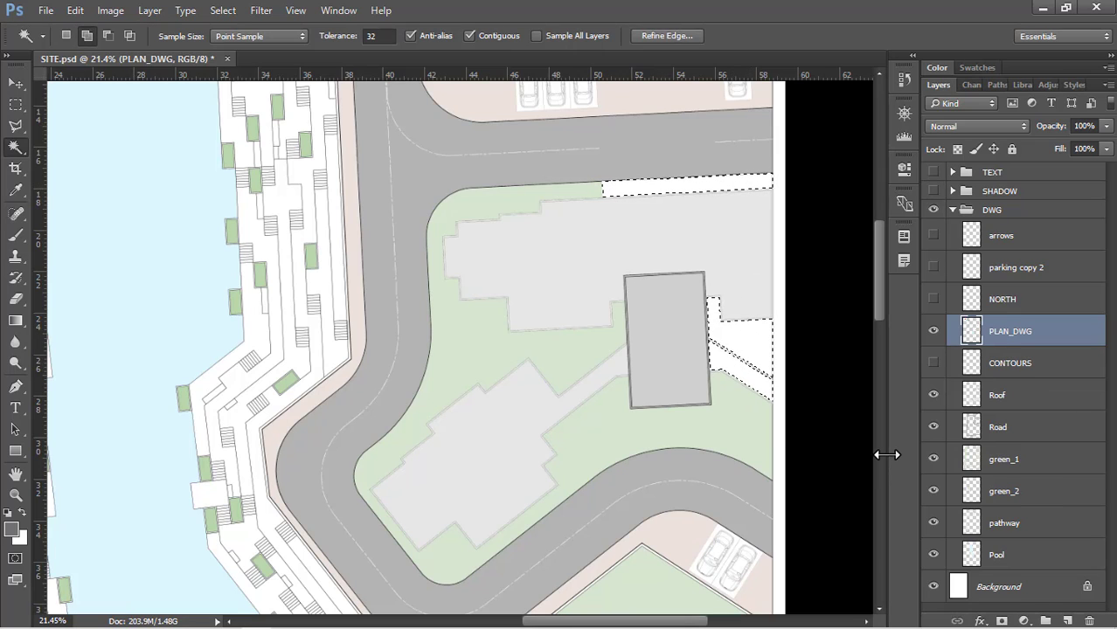
# Fill the selected patches on the green_1 layer with the light green sampled from the neighbouring lawn
pyautogui.click(1042, 475)
pyautogui.hotkey('shift', 'BackSpace')
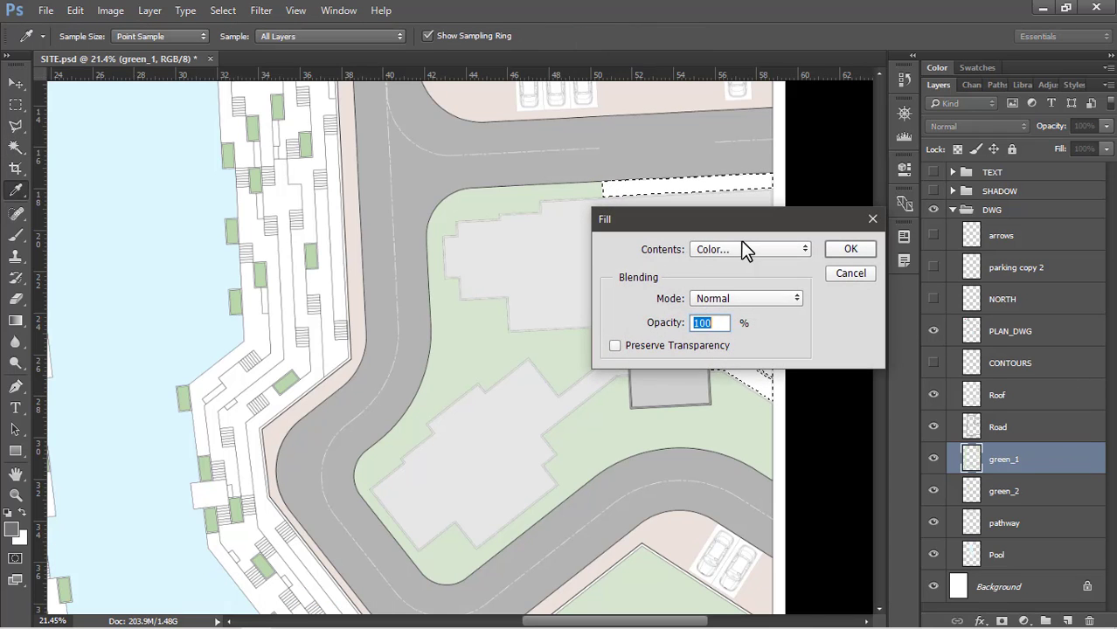
pyautogui.click(735, 249)
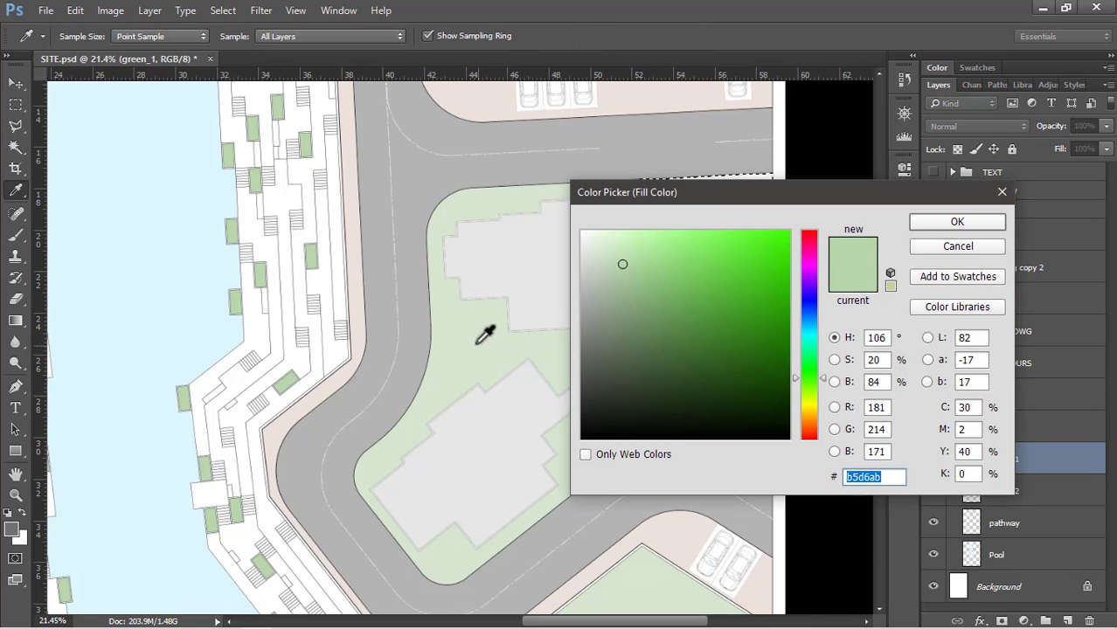
pyautogui.click(476, 343)
pyautogui.click(928, 225)
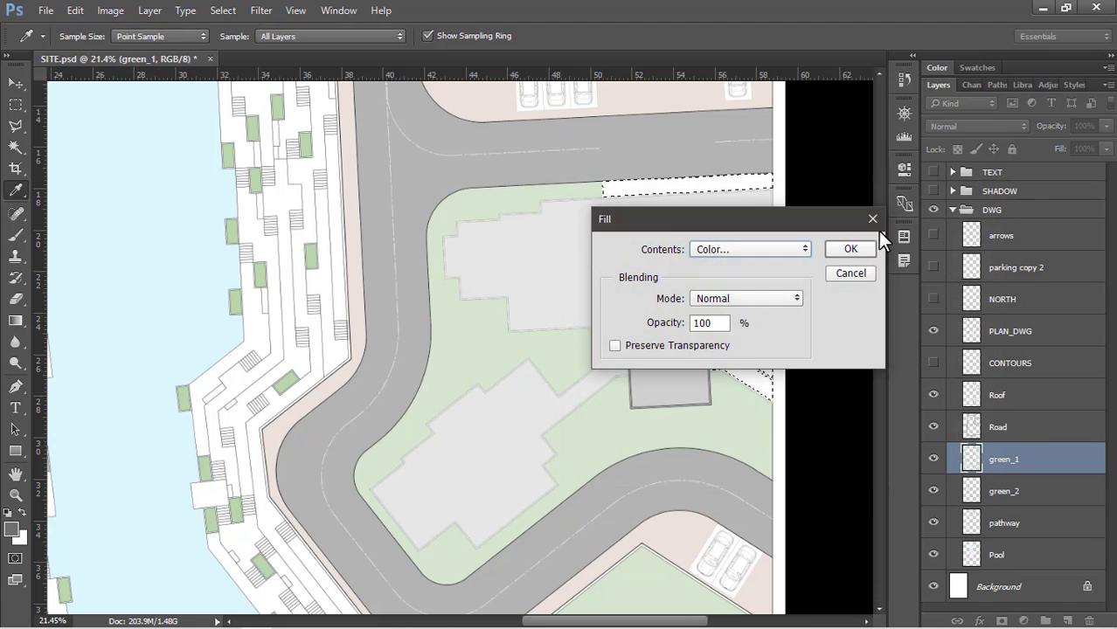
pyautogui.click(845, 247)
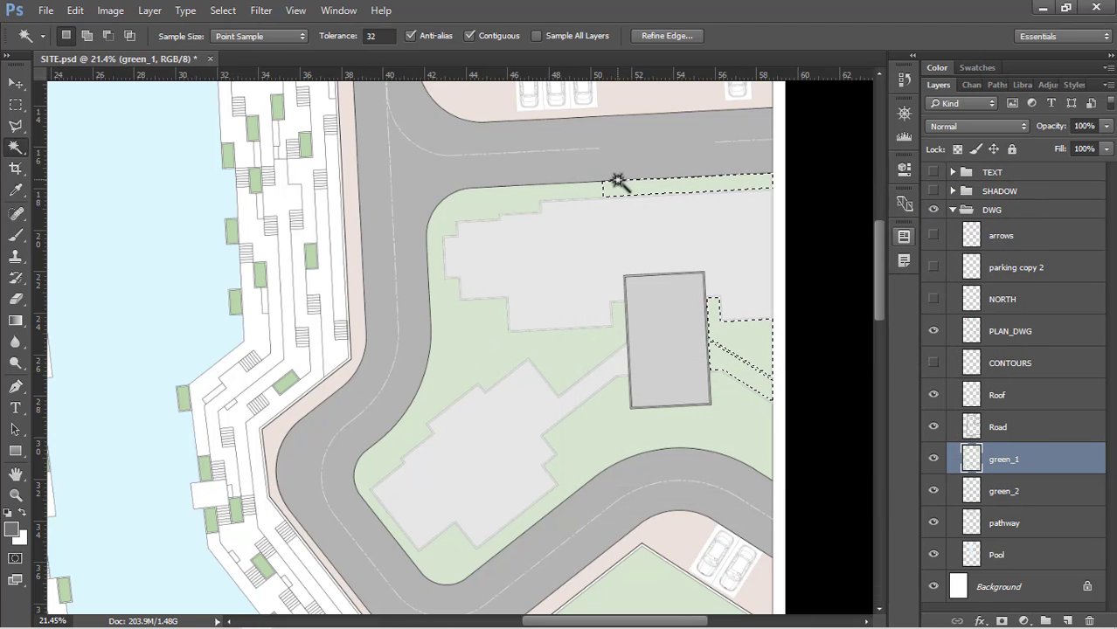
# Clear the selection and, on PLAN_DWG, select the white deck surrounding the rectangular pool
pyautogui.scroll(-1, 618, 180)
pyautogui.scroll(-3, 633, 167)
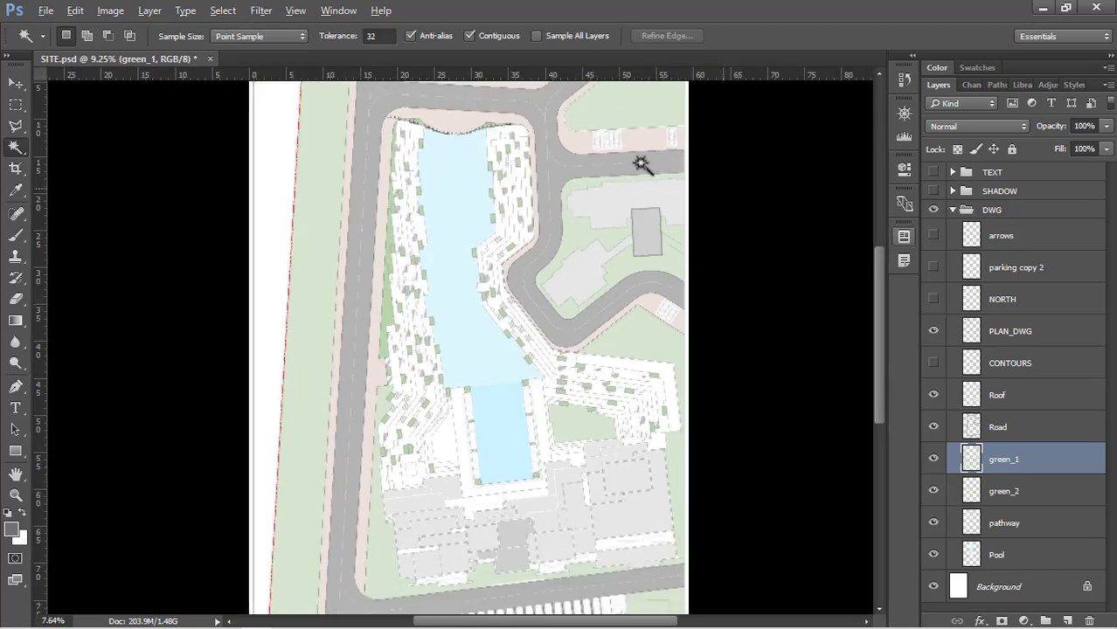
pyautogui.scroll(5, 553, 523)
pyautogui.scroll(2, 559, 542)
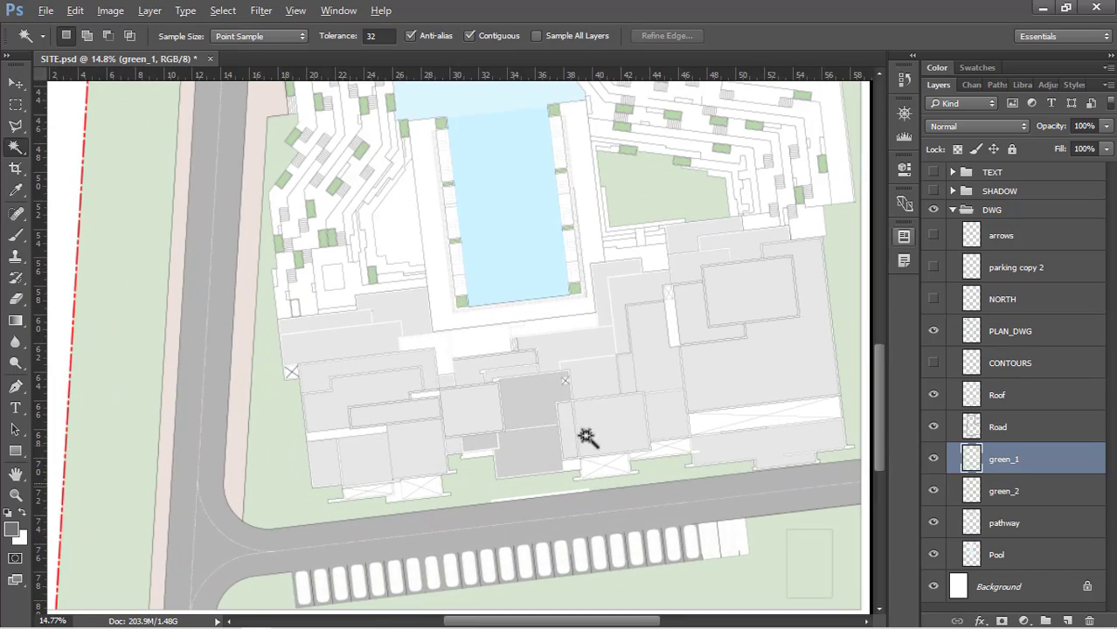
pyautogui.hscroll(2, 581, 464)
pyautogui.scroll(-4, 499, 232)
pyautogui.scroll(8, 531, 374)
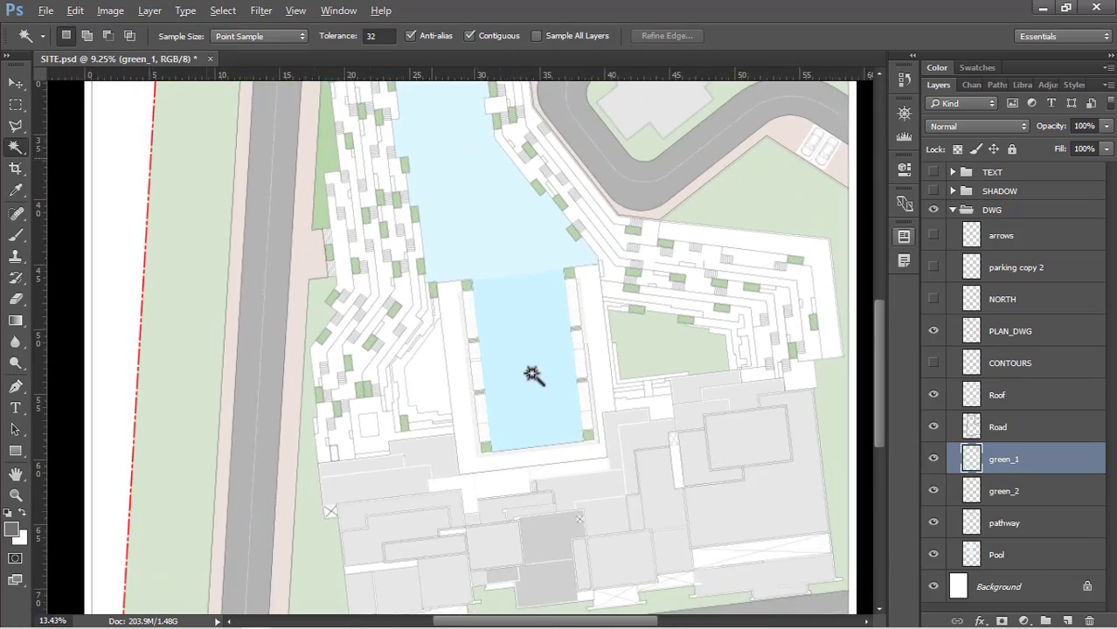
pyautogui.scroll(2, 349, 332)
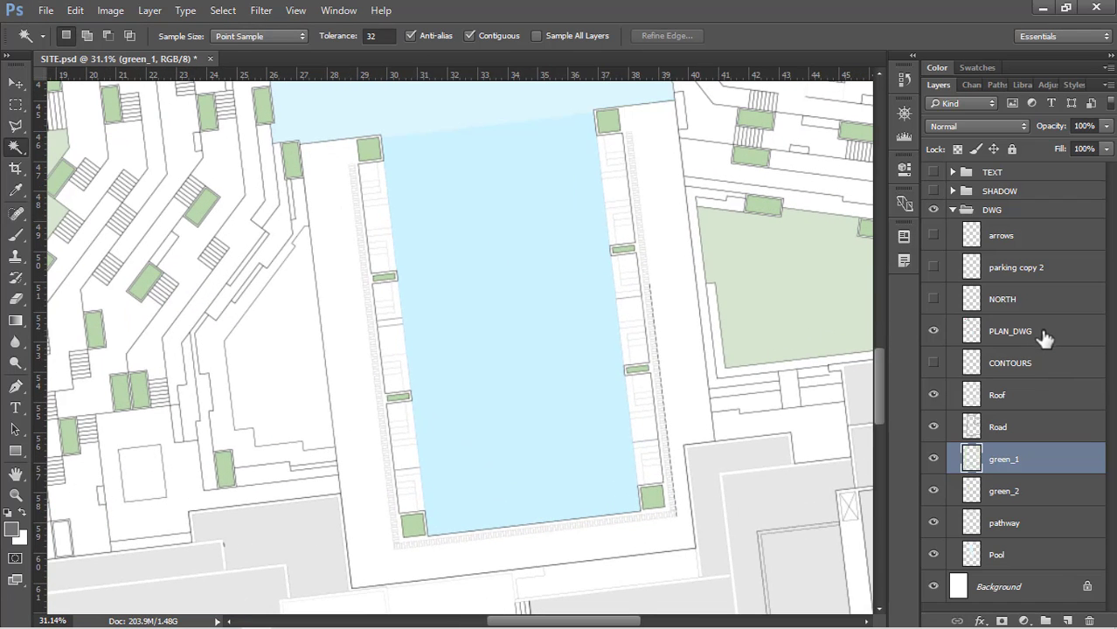
pyautogui.click(1049, 336)
pyautogui.press('space')
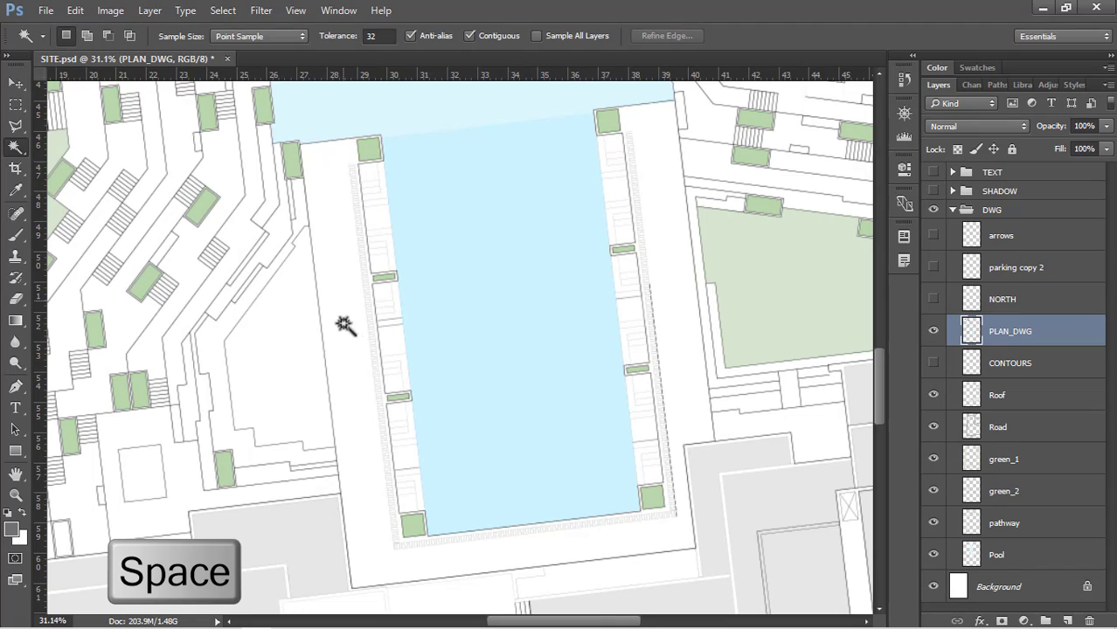
pyautogui.click(342, 203)
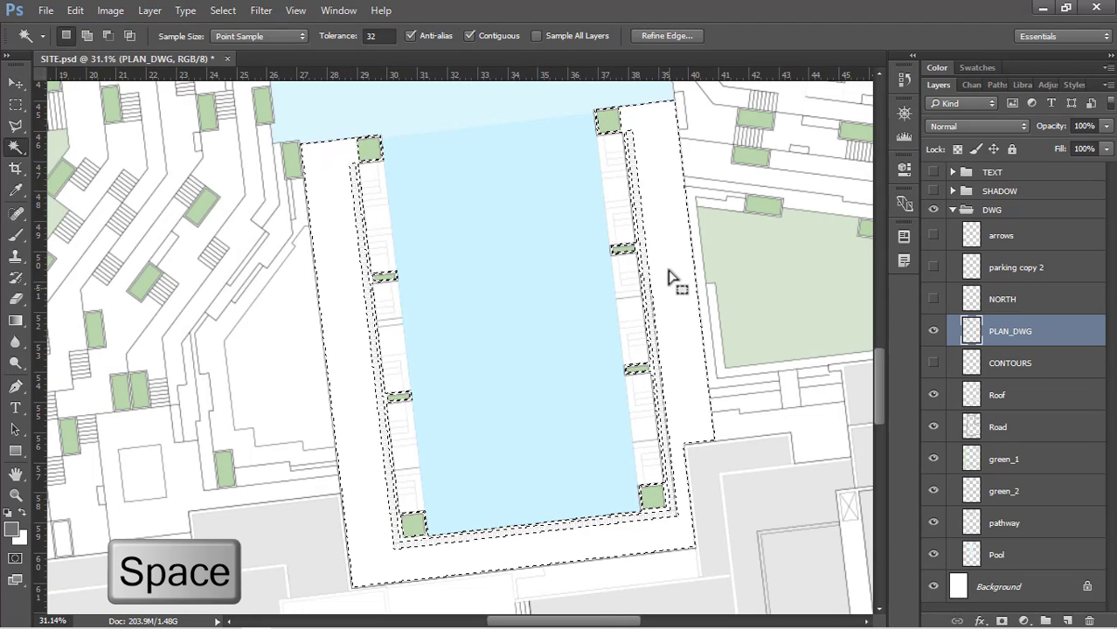
# Create a new layer named Deck and place it between the CONTOURS and Roof layers
pyautogui.click(1066, 620)
pyautogui.doubleClick(1021, 331)
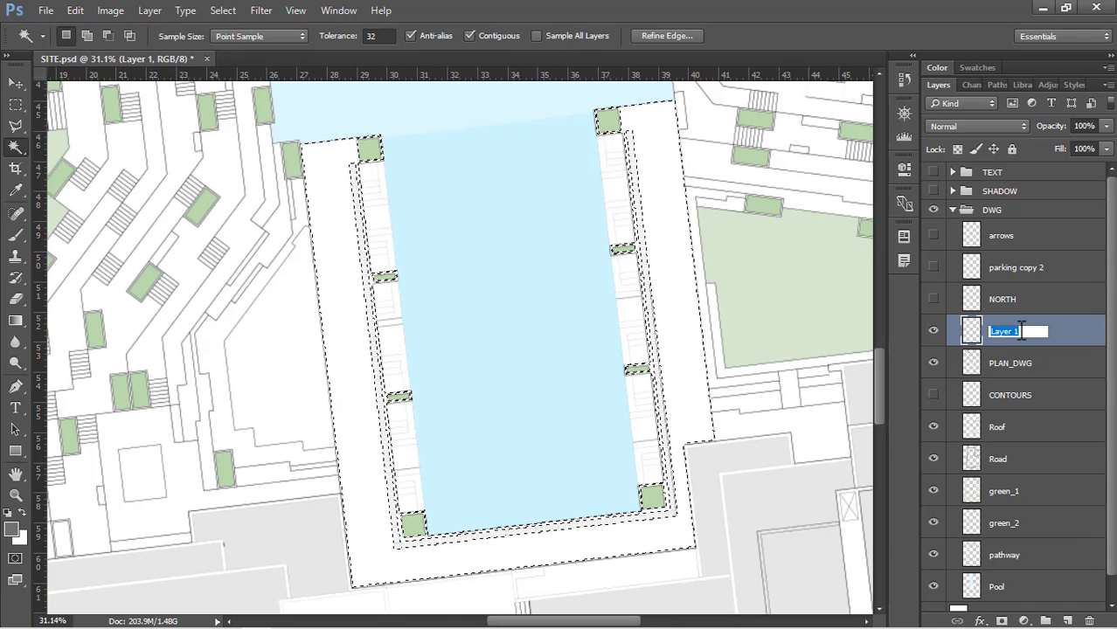
pyautogui.write('Deck')
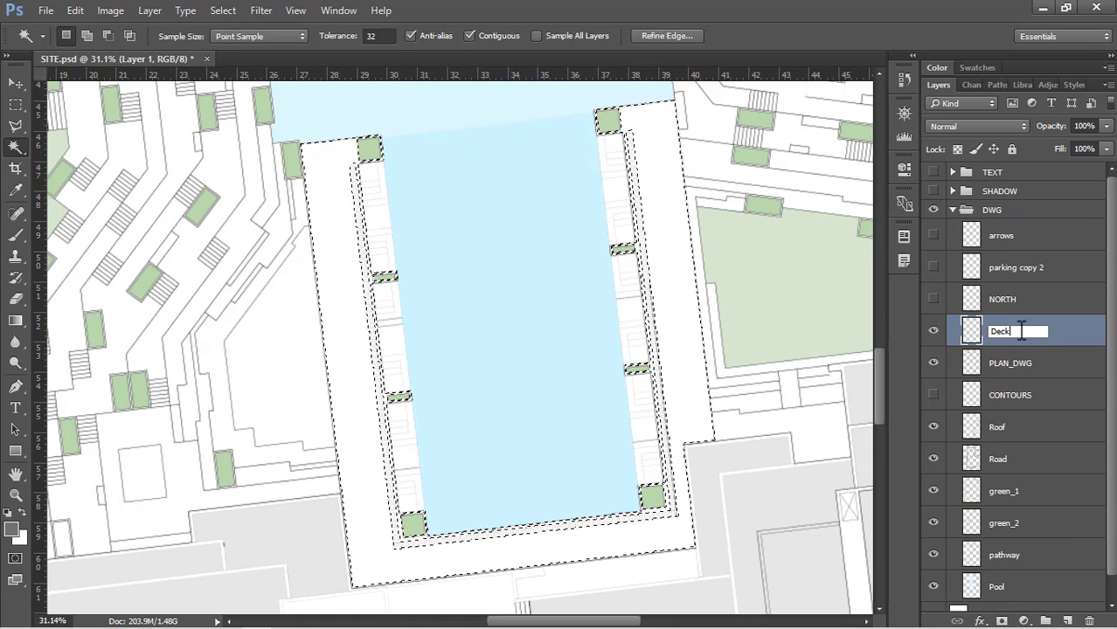
pyautogui.press('Return')
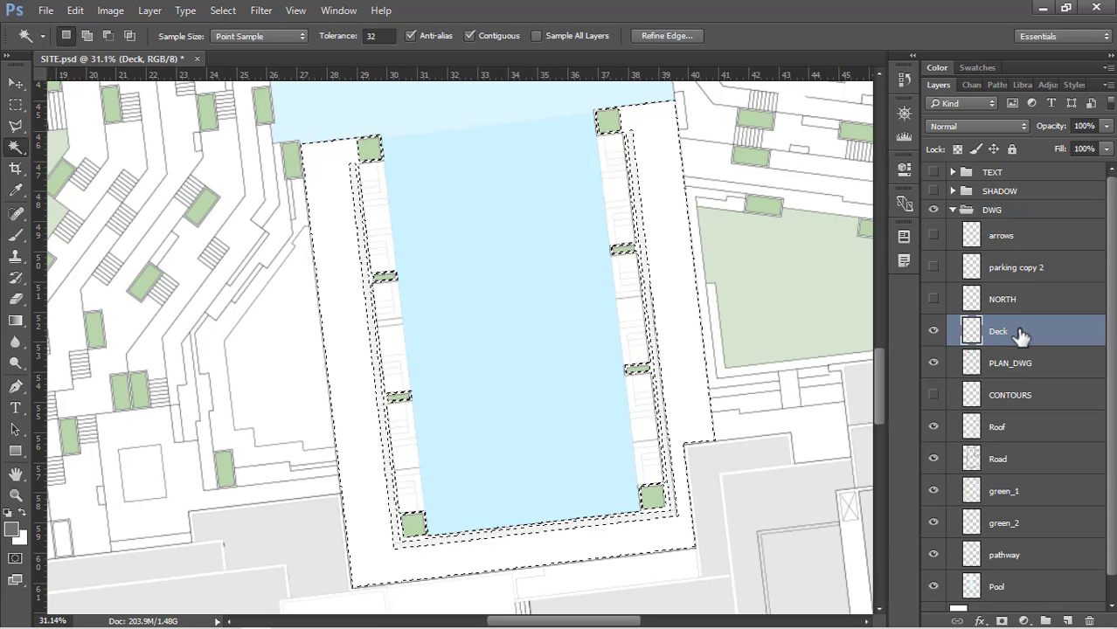
pyautogui.moveTo(1021, 337); pyautogui.dragTo(1012, 409)
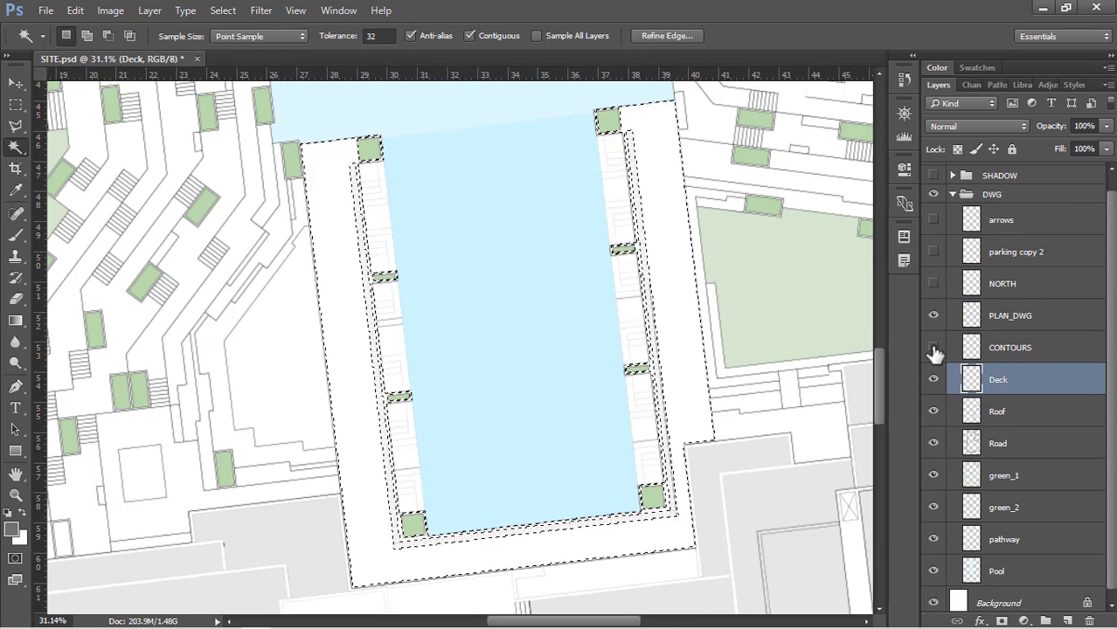
# Fill the selected pool deck on the Deck layer with the beige colour dfd2ac at hue 45, and clear the selection
pyautogui.hotkey('shift', 'BackSpace')
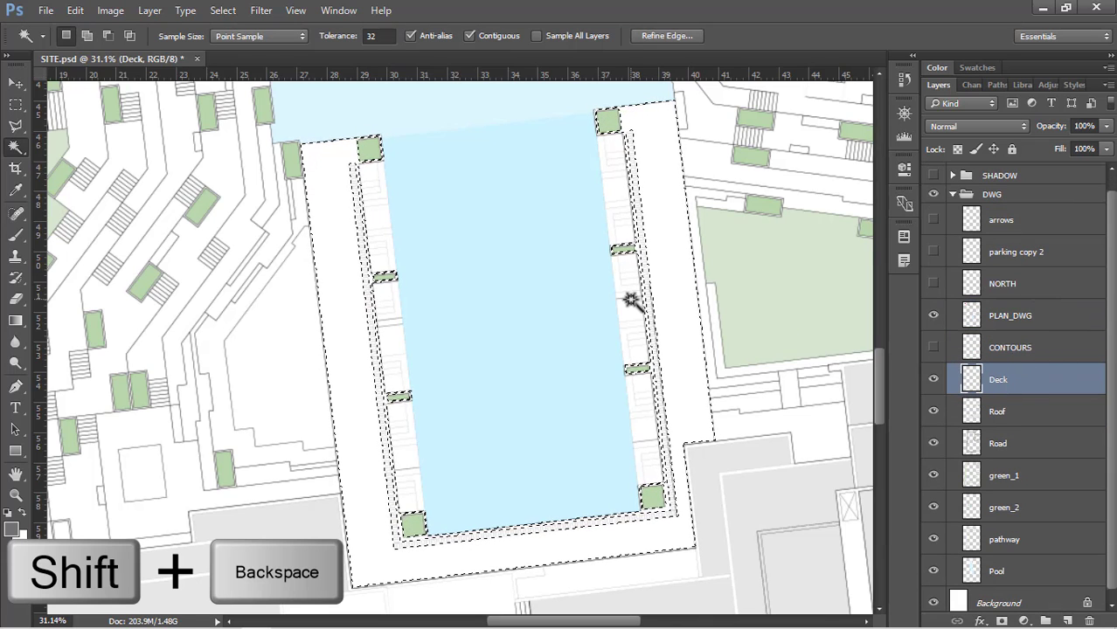
pyautogui.click(737, 248)
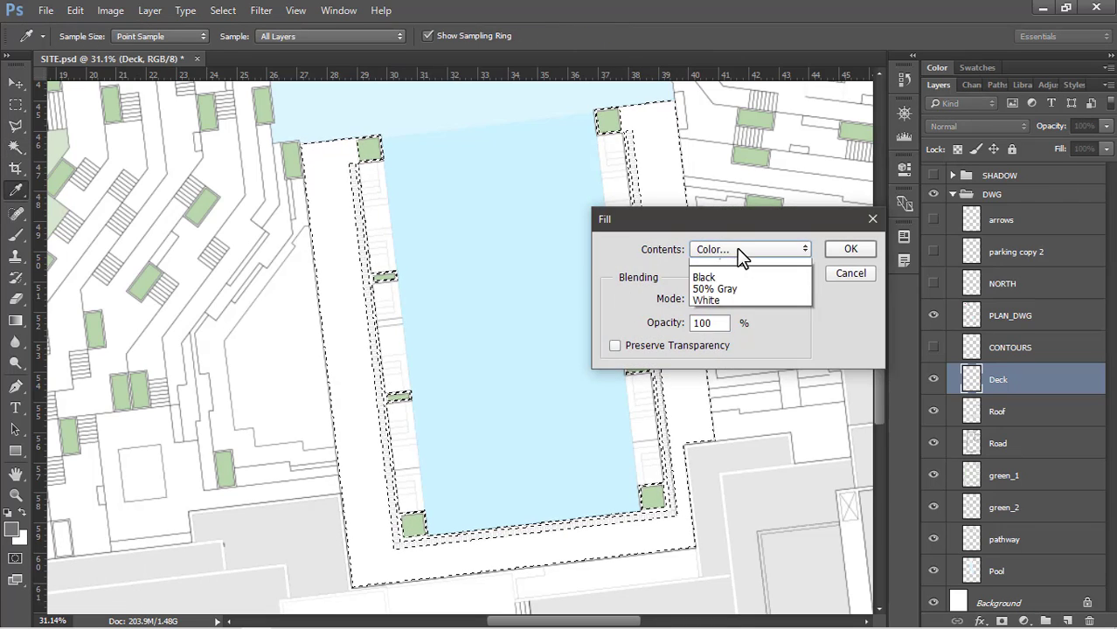
pyautogui.click(737, 249)
pyautogui.click(809, 414)
pyautogui.doubleClick(874, 339)
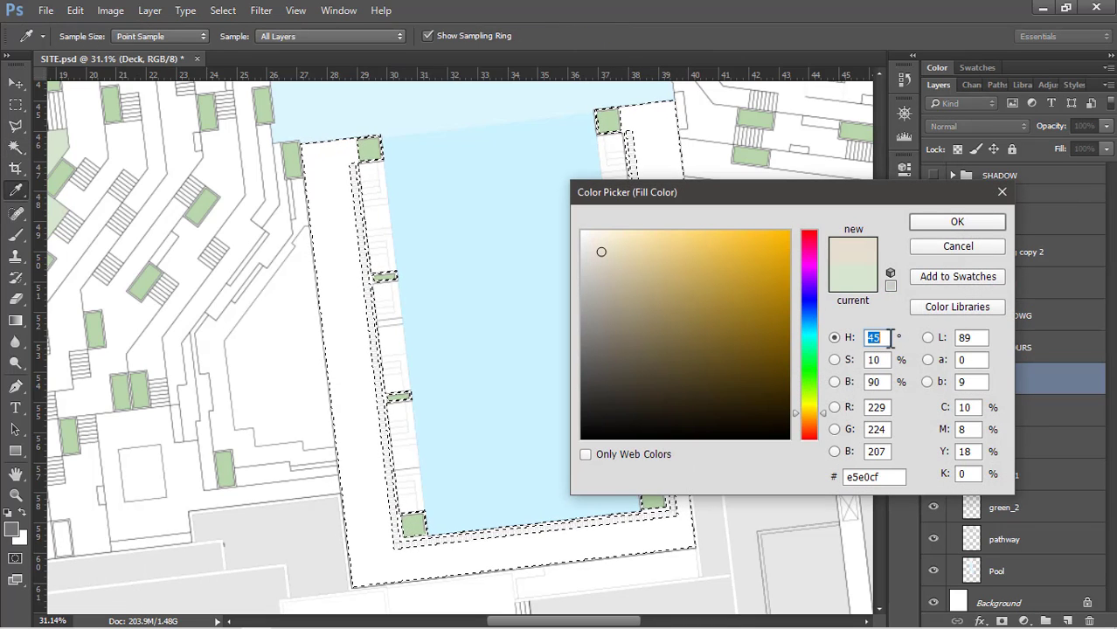
pyautogui.write('45')
pyautogui.click(628, 256)
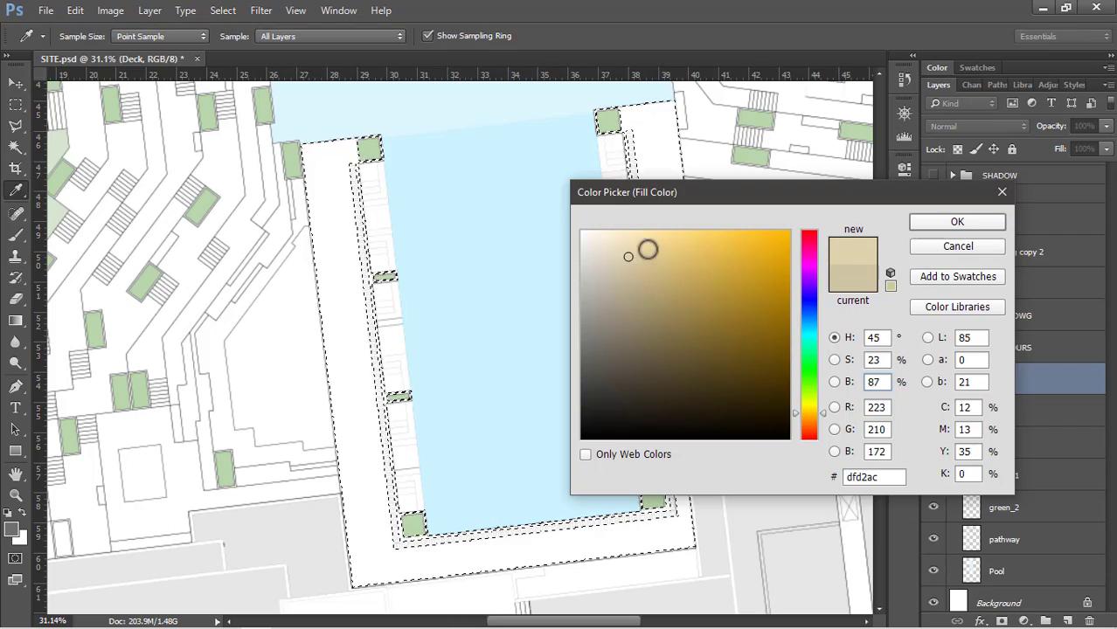
pyautogui.click(923, 224)
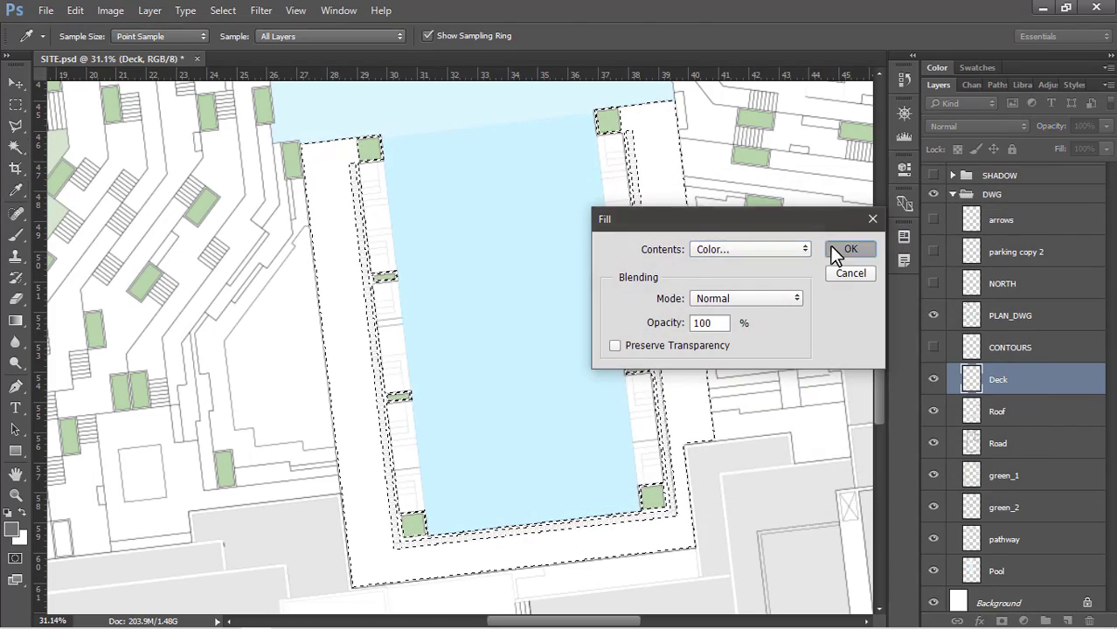
pyautogui.click(844, 248)
pyautogui.scroll(-13, 646, 259)
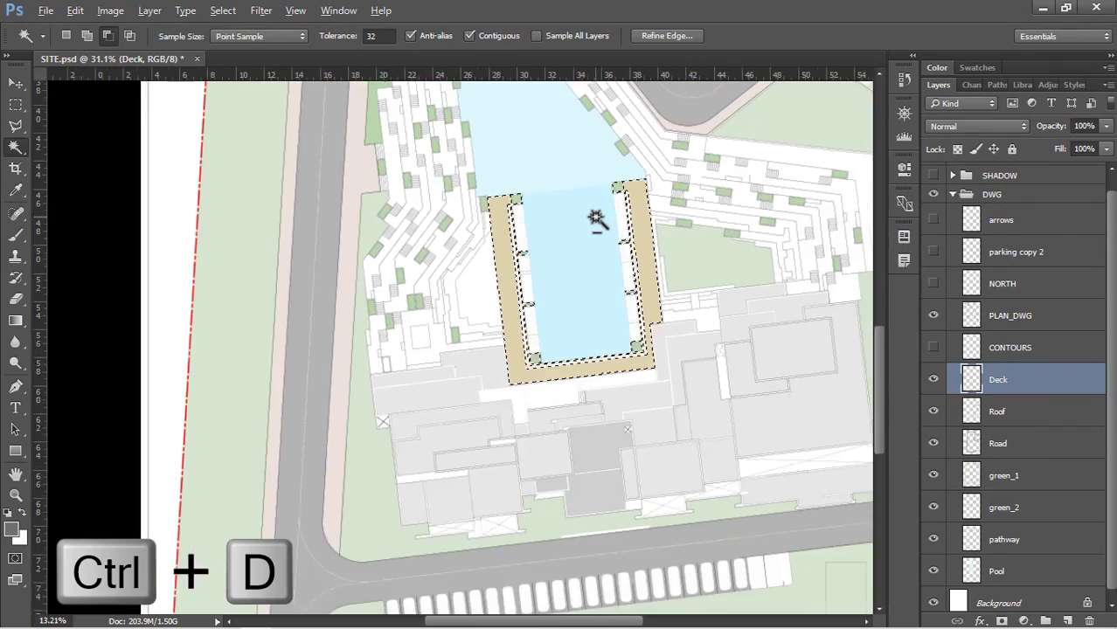
pyautogui.scroll(-2, 573, 272)
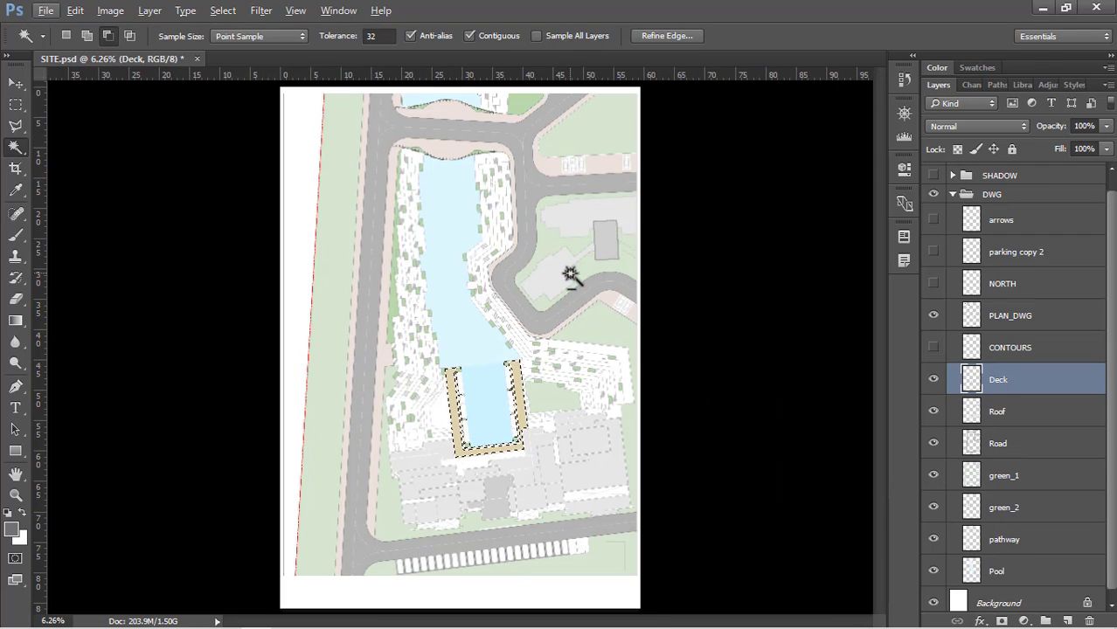
pyautogui.hotkey('ctrl', 'd')
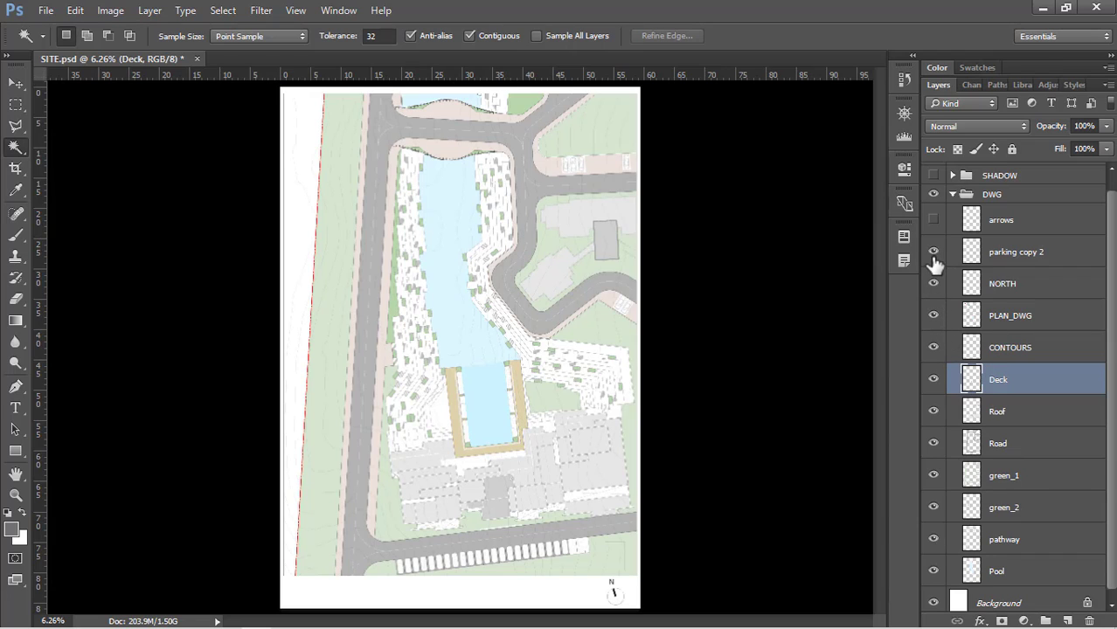
# Show the CONTOURS, NORTH, parking copy 2 and arrows layers together with the SHADOW and TEXT groups
pyautogui.click(934, 219)
pyautogui.scroll(1, 951, 245)
pyautogui.click(931, 191)
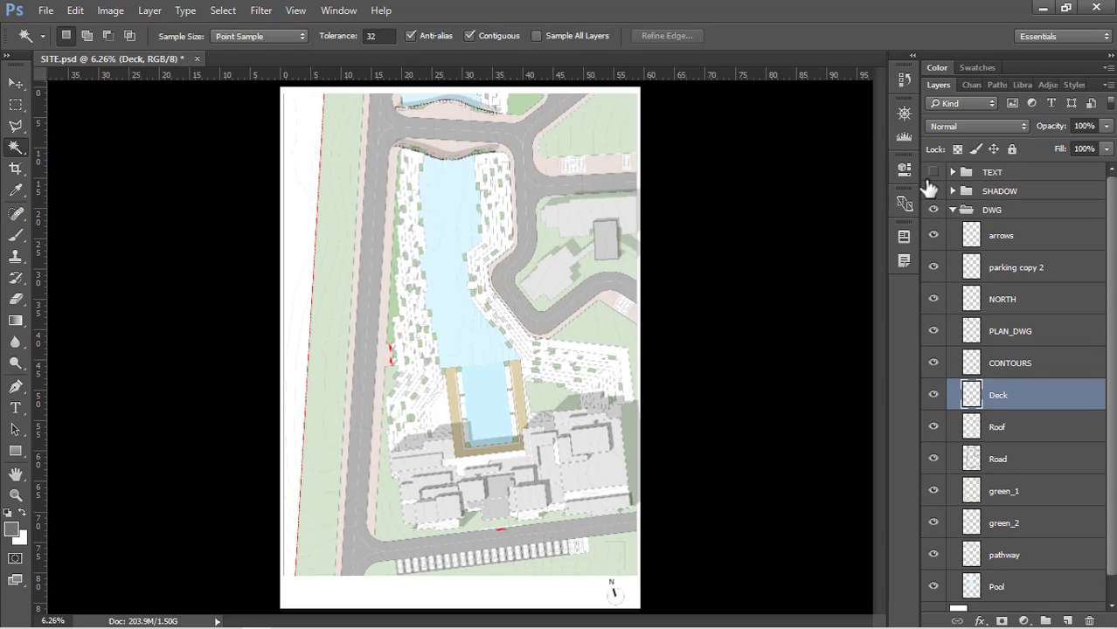
pyautogui.click(933, 173)
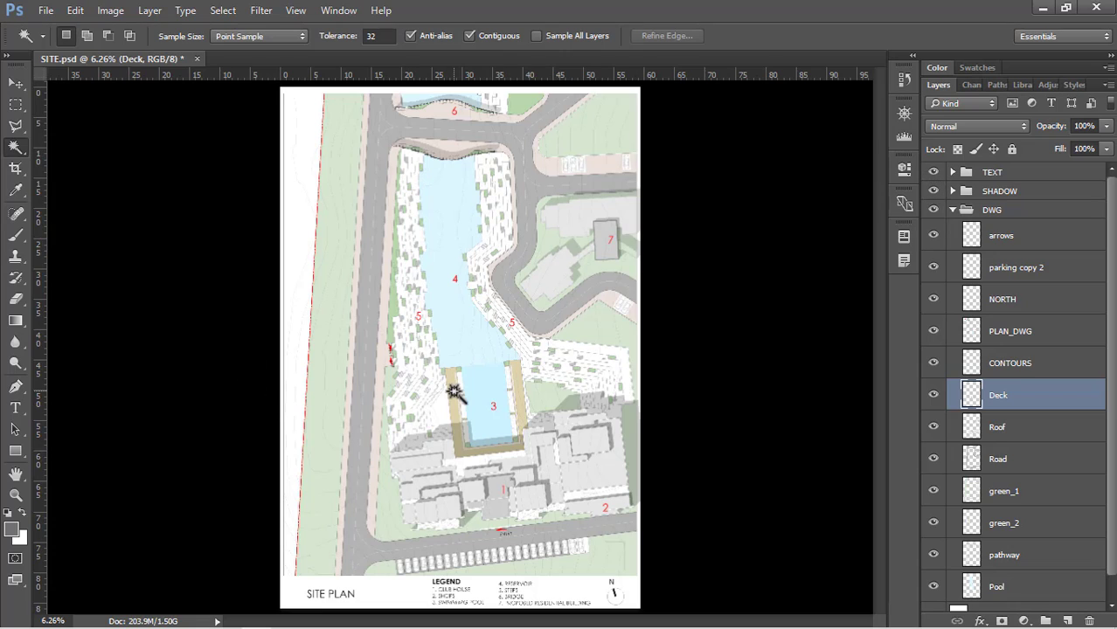
# Make the Road layer active by picking it from the road surface above the row of parked cars
pyautogui.press('v')
pyautogui.scroll(5, 469, 592)
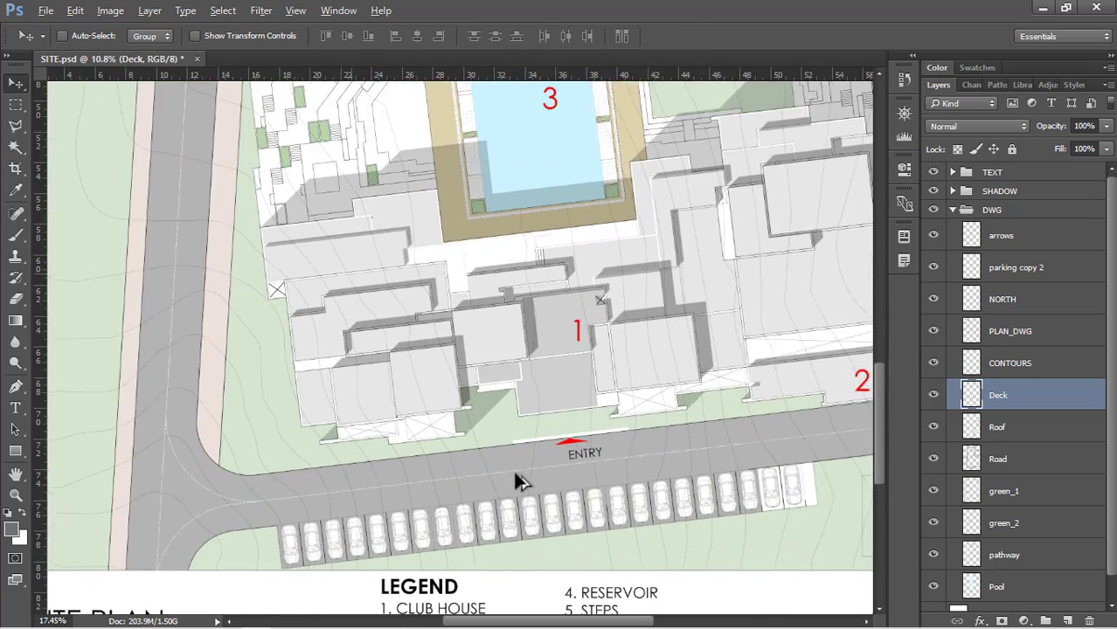
pyautogui.scroll(-2, 255, 456)
pyautogui.scroll(5, 499, 461)
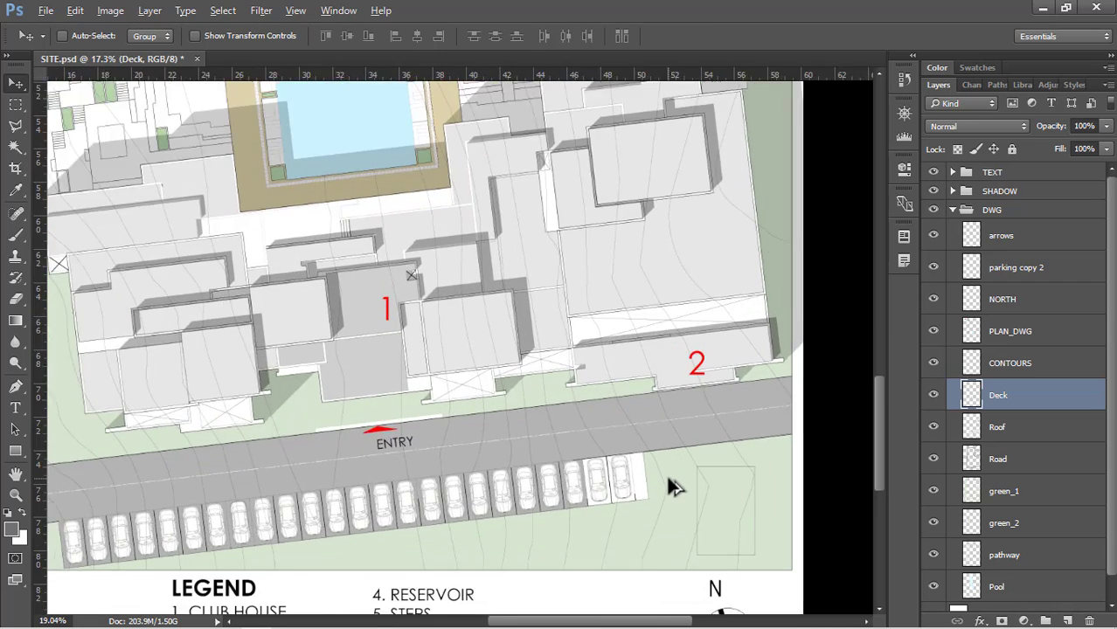
pyautogui.scroll(-1, 439, 519)
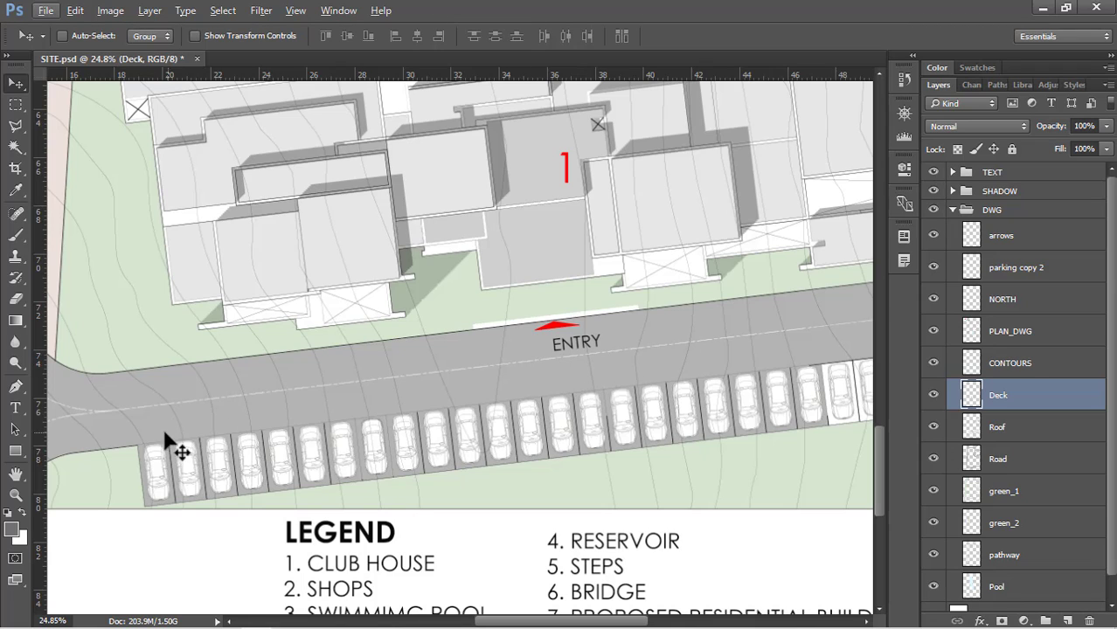
pyautogui.rightClick(712, 329)
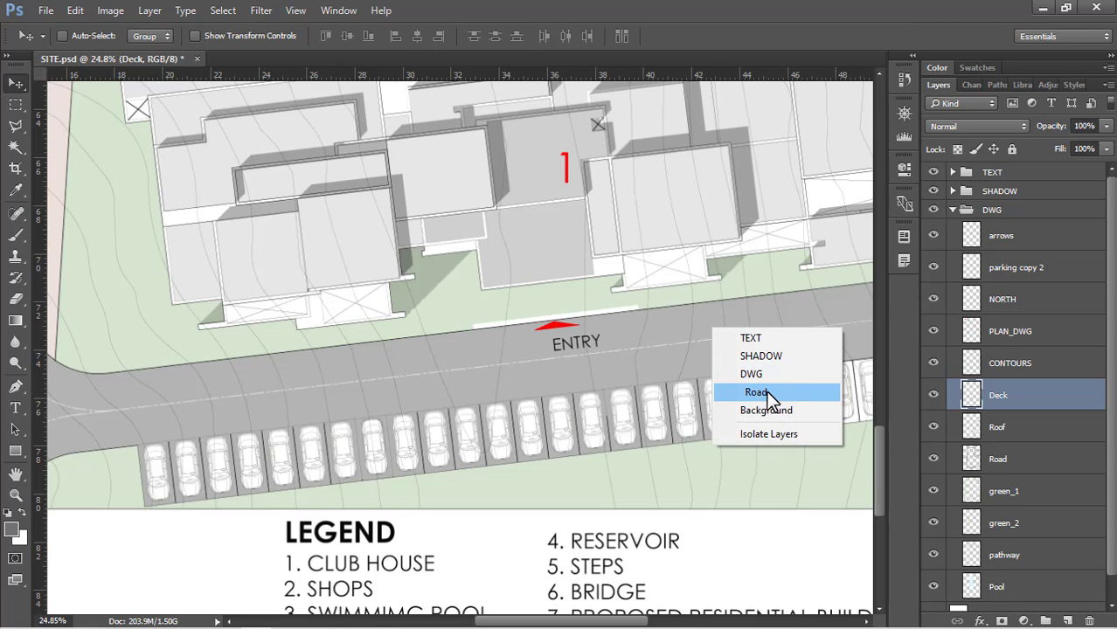
pyautogui.click(766, 391)
# Outline the row of grey parking bays with the Polygonal Lasso, delete their fill from the Road layer and clear the selection
pyautogui.press('l')
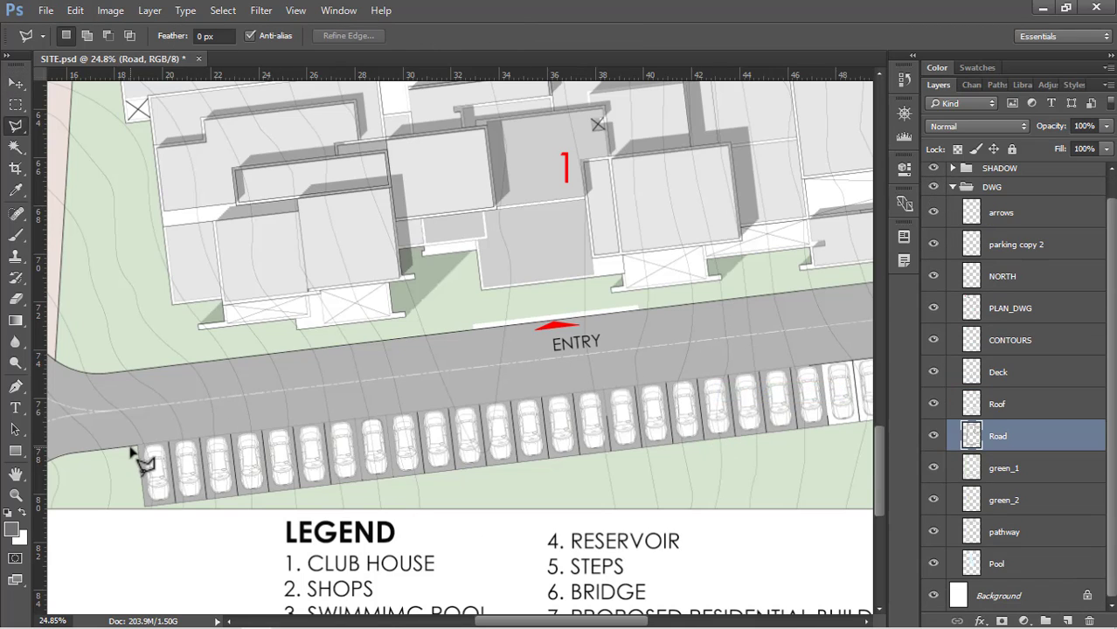
pyautogui.rightClick(19, 140)
pyautogui.click(111, 141)
pyautogui.click(134, 449)
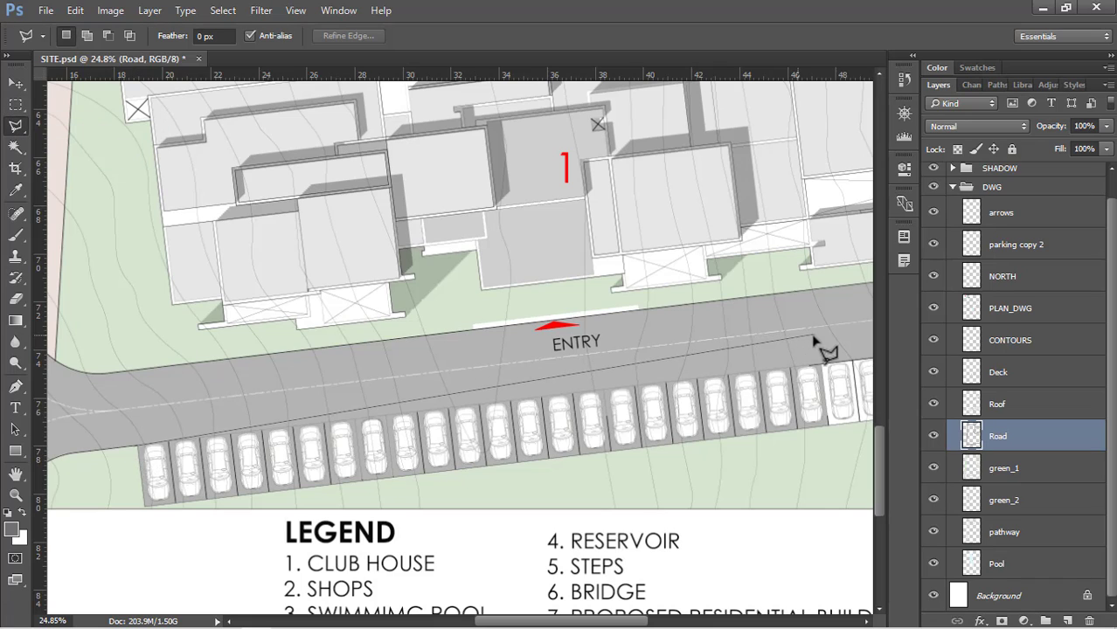
pyautogui.click(835, 458)
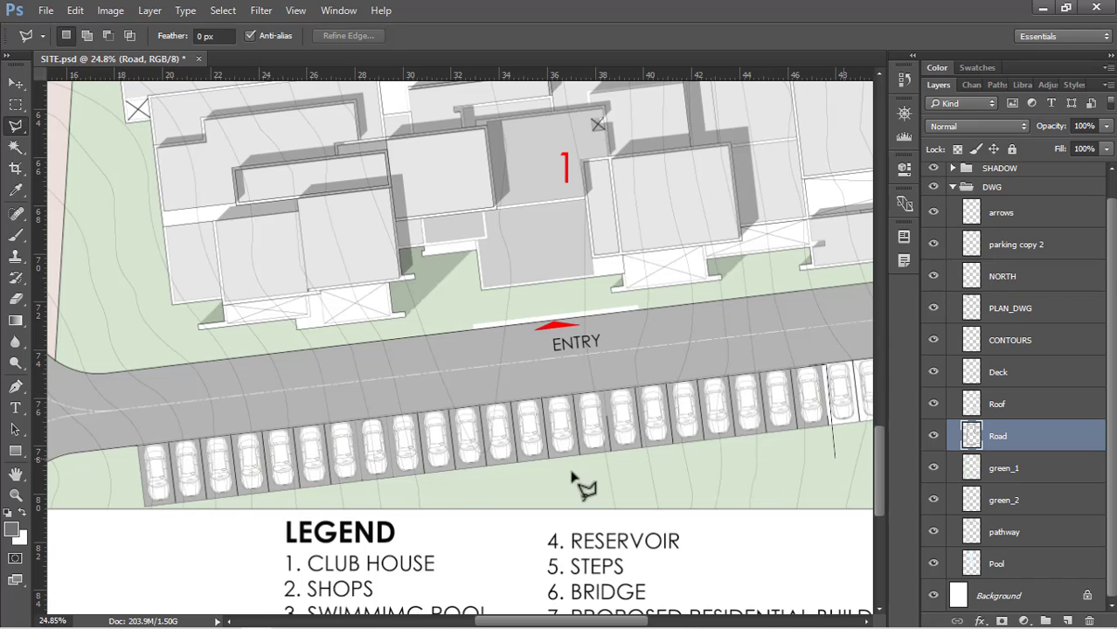
pyautogui.click(149, 529)
pyautogui.click(135, 449)
pyautogui.press('Delete')
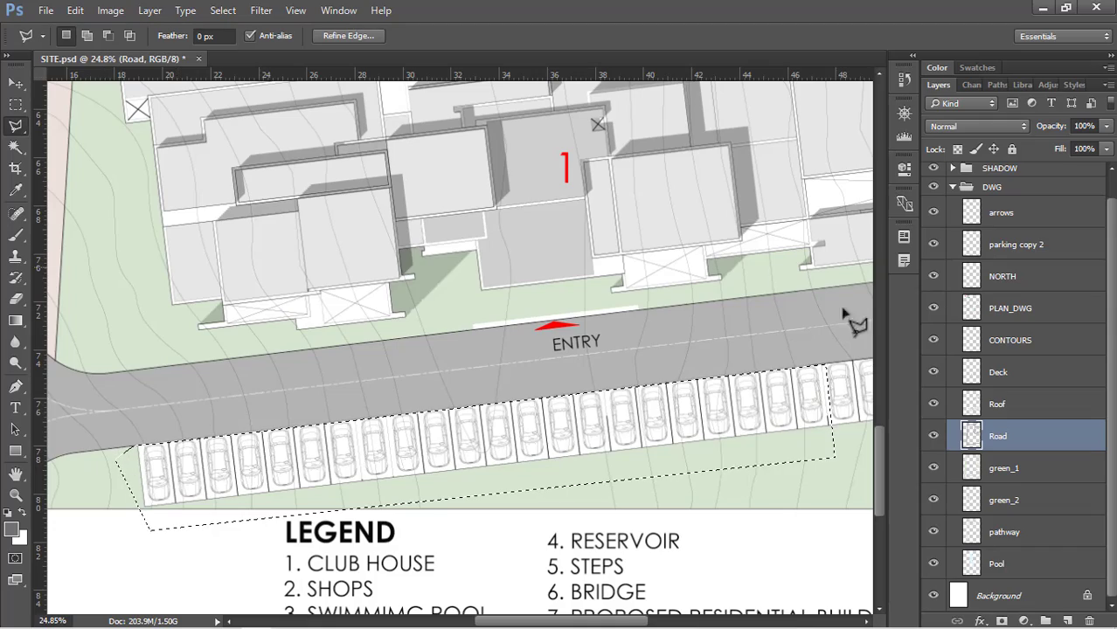
pyautogui.scroll(-8, 470, 397)
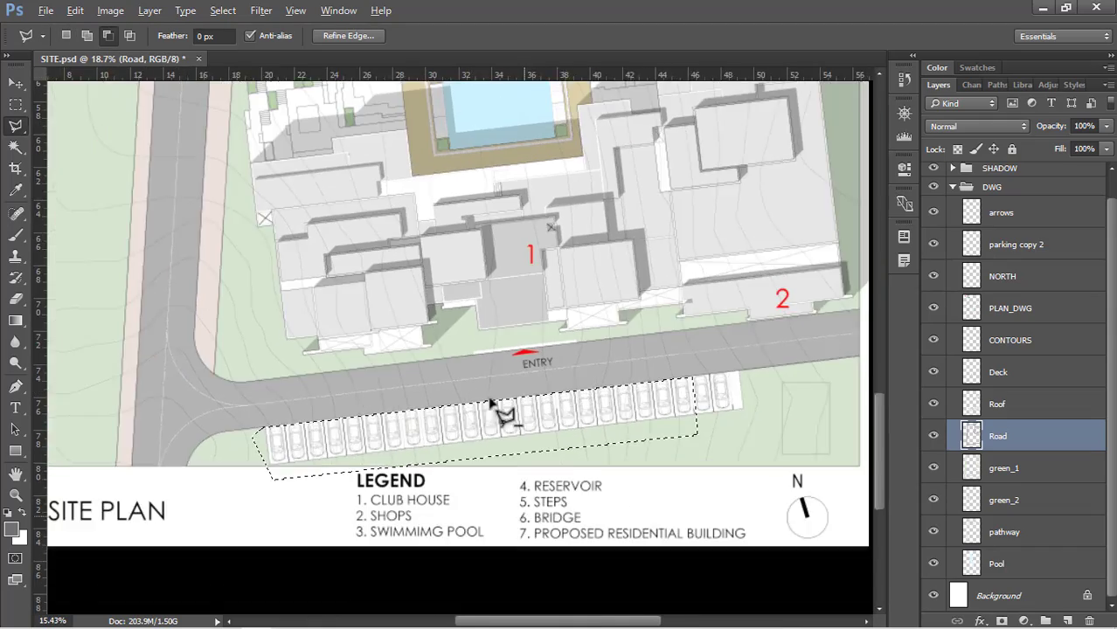
pyautogui.hotkey('ctrl', 'd')
# On PLAN_DWG, select the two adjoining white patches between the pool deck and the club house roofs with the Magic Wand
pyautogui.scroll(8, 504, 279)
pyautogui.scroll(-5, 503, 280)
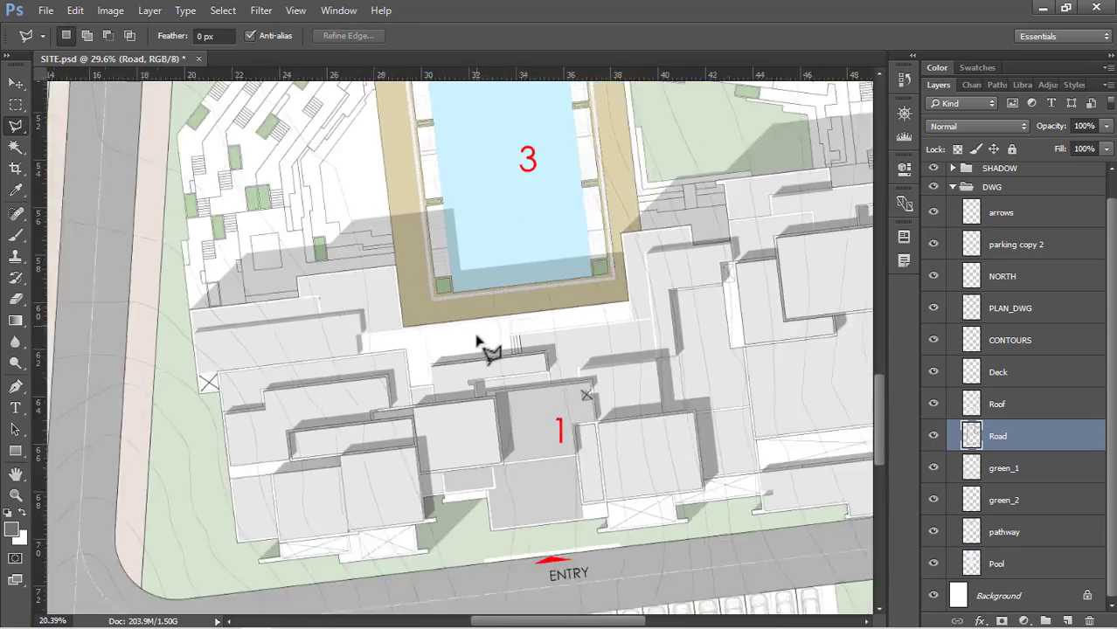
pyautogui.scroll(2, 358, 348)
pyautogui.scroll(3, 359, 347)
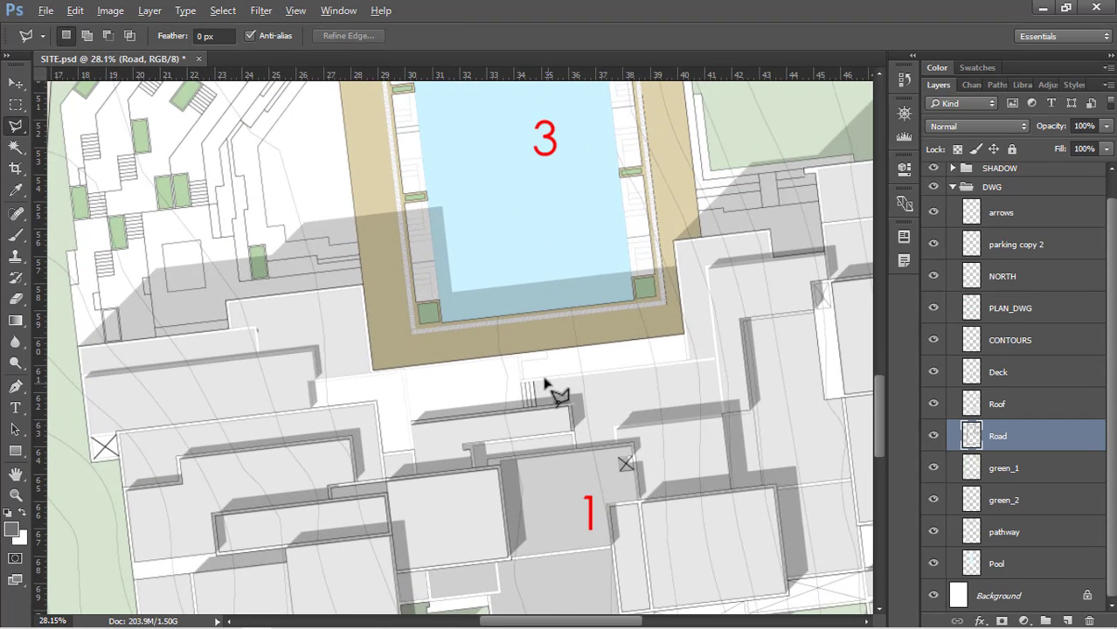
pyautogui.click(1056, 315)
pyautogui.press('w')
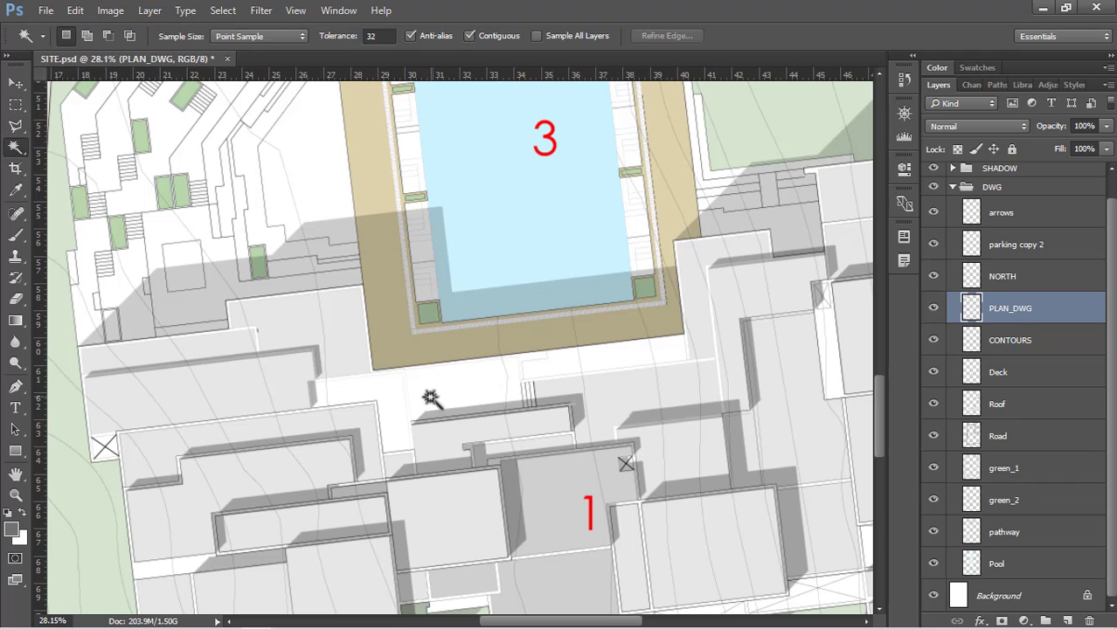
pyautogui.click(421, 395)
pyautogui.keyDown('shift'); pyautogui.click(393, 399); pyautogui.keyUp('shift')
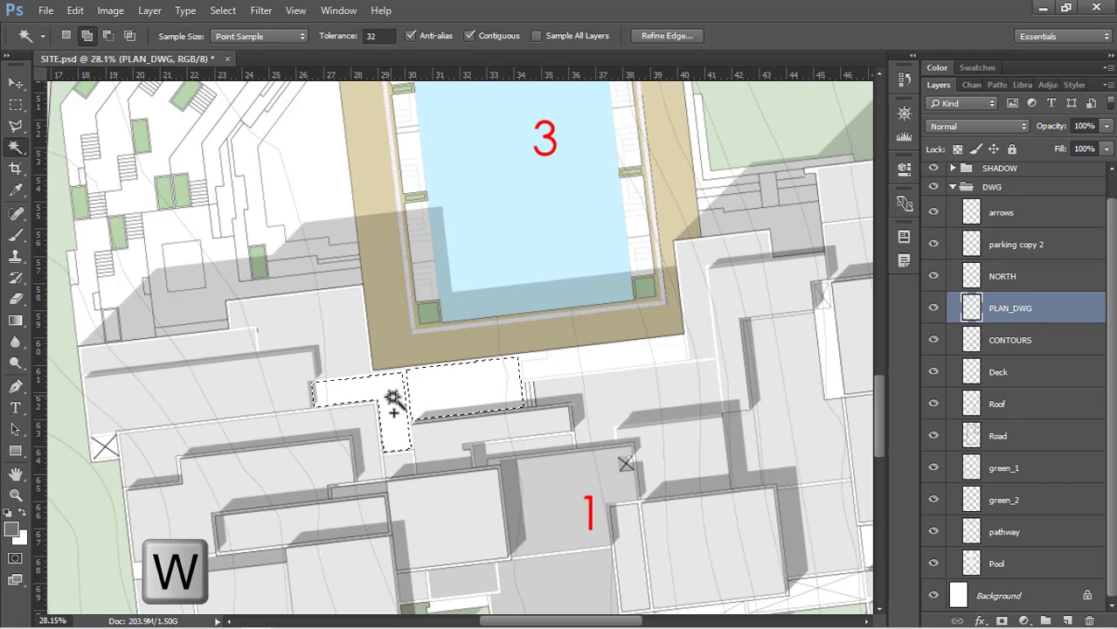
# Add the L-shaped roof strip east of the deck and the narrow strip along the building's northwest edge to the selection
pyautogui.scroll(-3, 445, 379)
pyautogui.scroll(3, 696, 283)
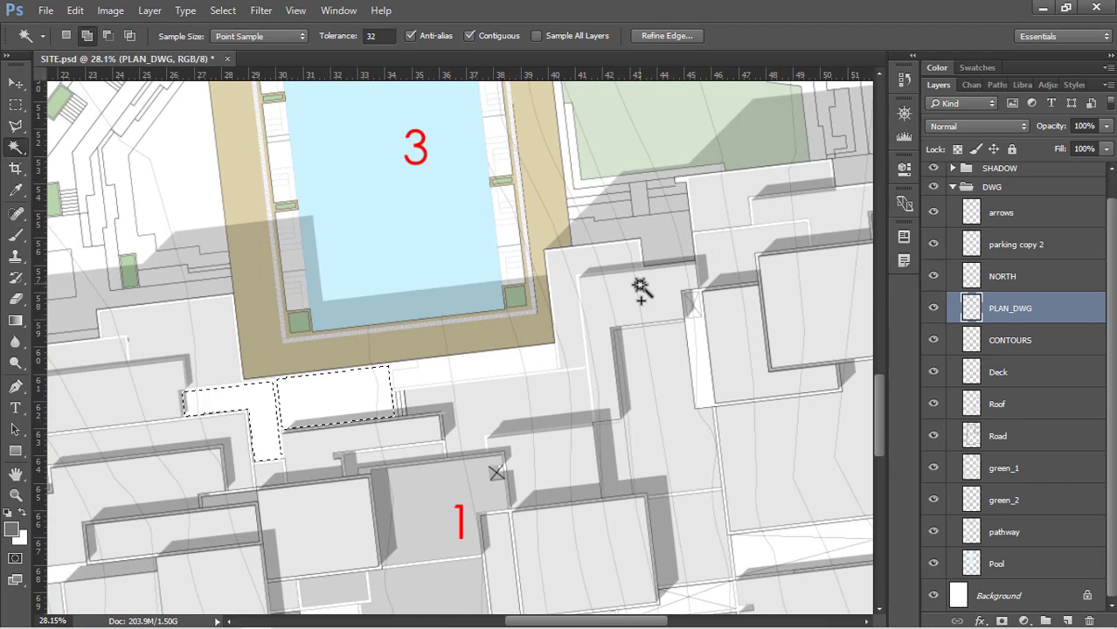
pyautogui.keyDown('shift'); pyautogui.click(641, 290); pyautogui.keyUp('shift')
pyautogui.scroll(-3, 686, 227)
pyautogui.scroll(1, 376, 293)
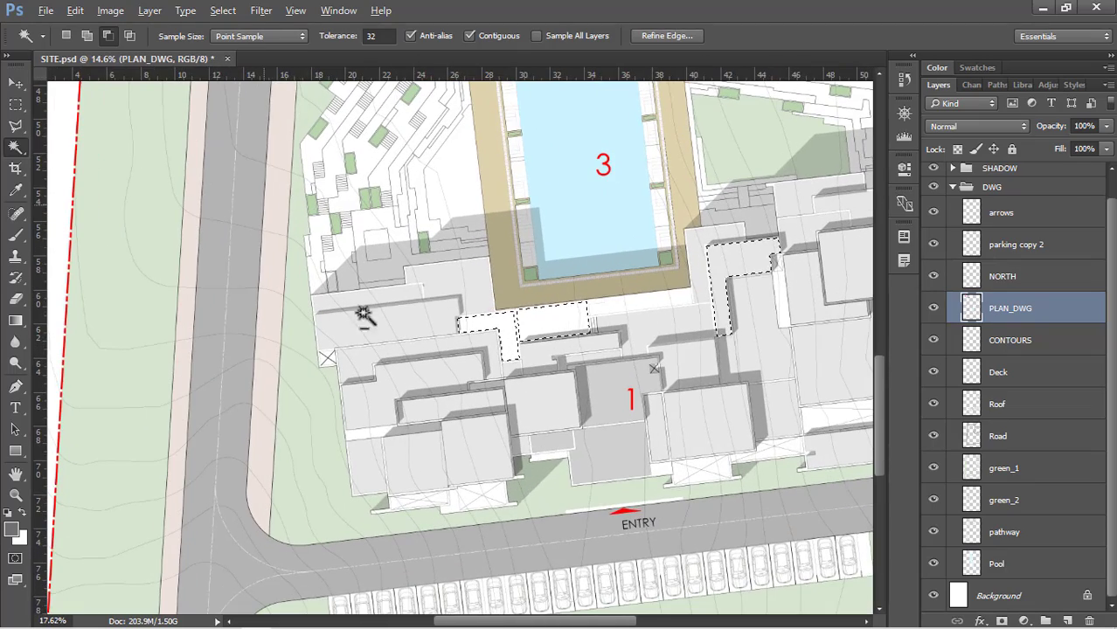
pyautogui.keyDown('shift'); pyautogui.click(397, 303); pyautogui.keyUp('shift')
# Fill the selected patches on the green_1 layer with the light green d4e6cf sampled from the lawn beside the road
pyautogui.scroll(-2, 706, 299)
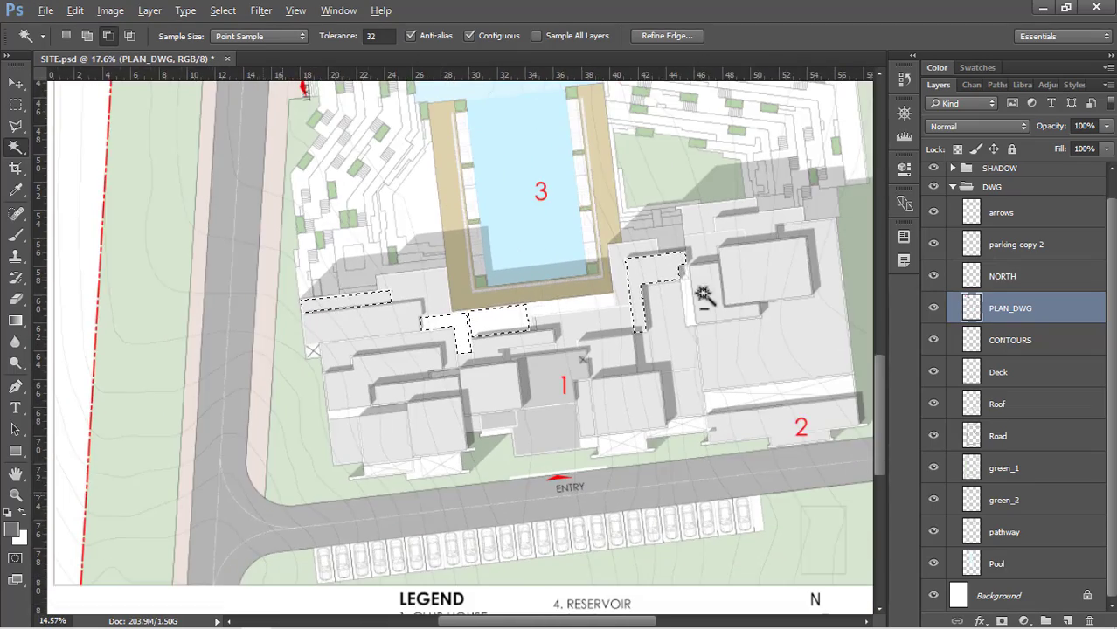
pyautogui.scroll(1, 734, 296)
pyautogui.scroll(1, 734, 295)
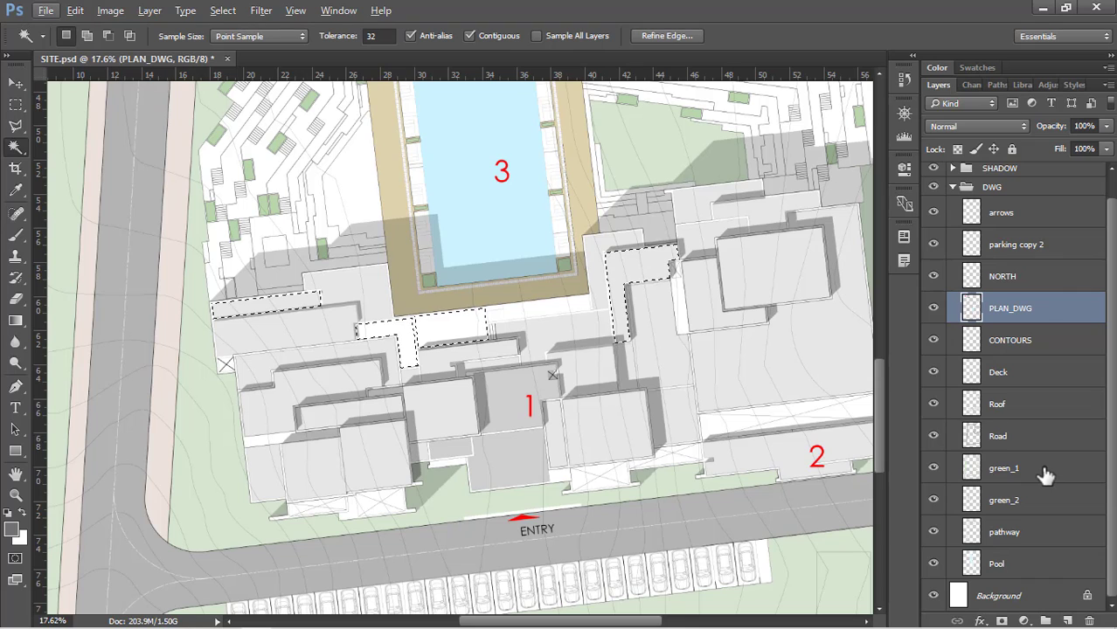
pyautogui.click(1043, 472)
pyautogui.hotkey('shift', 'BackSpace')
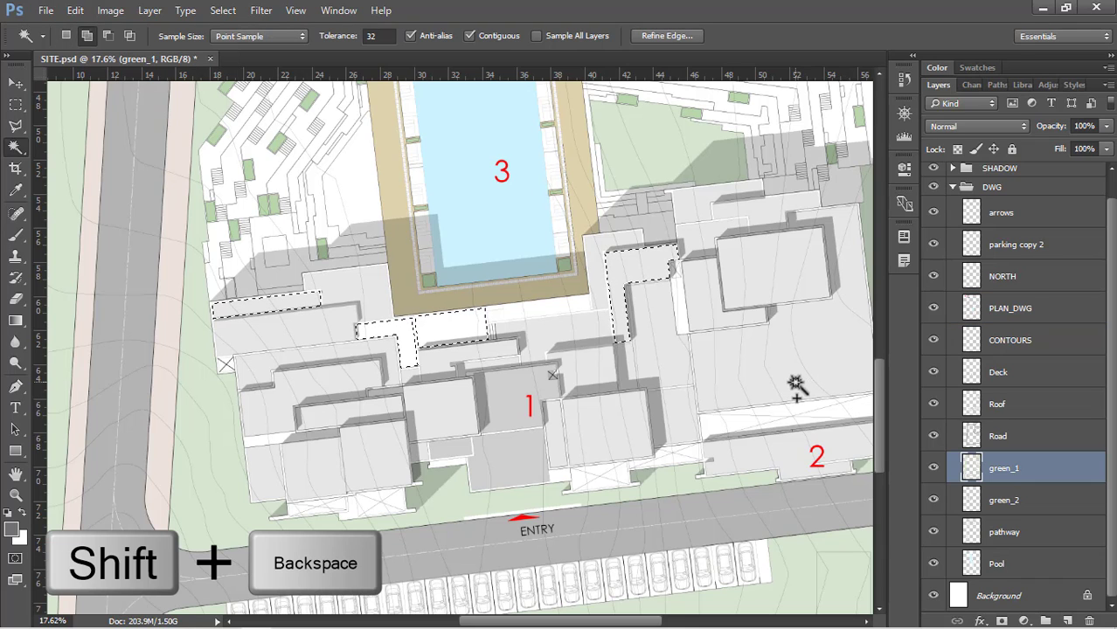
pyautogui.click(717, 249)
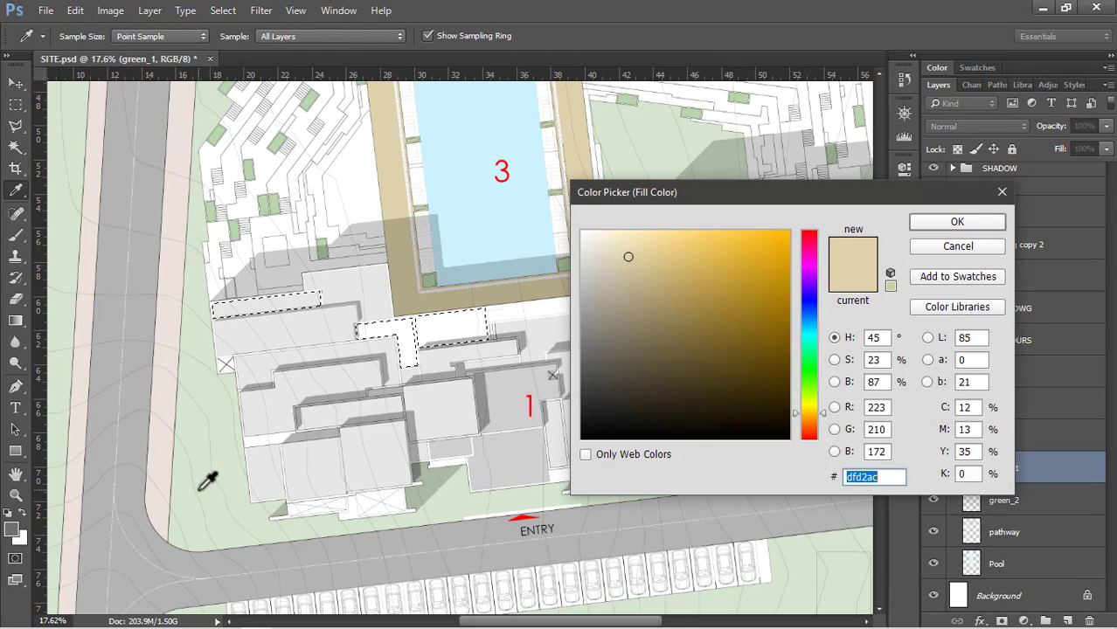
pyautogui.click(211, 470)
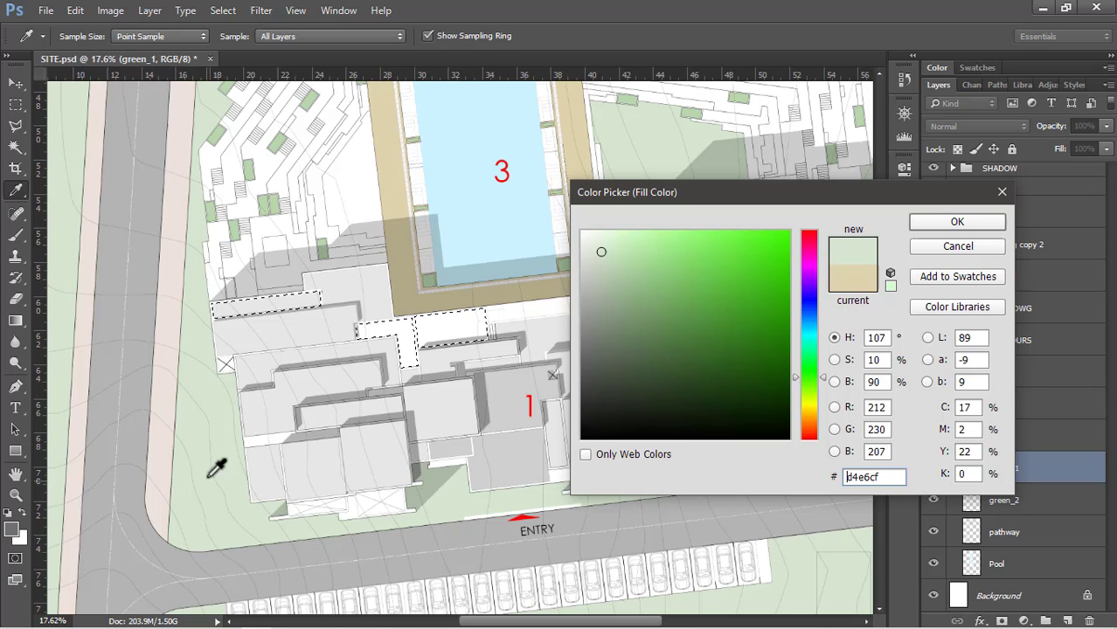
pyautogui.click(947, 224)
pyautogui.click(838, 250)
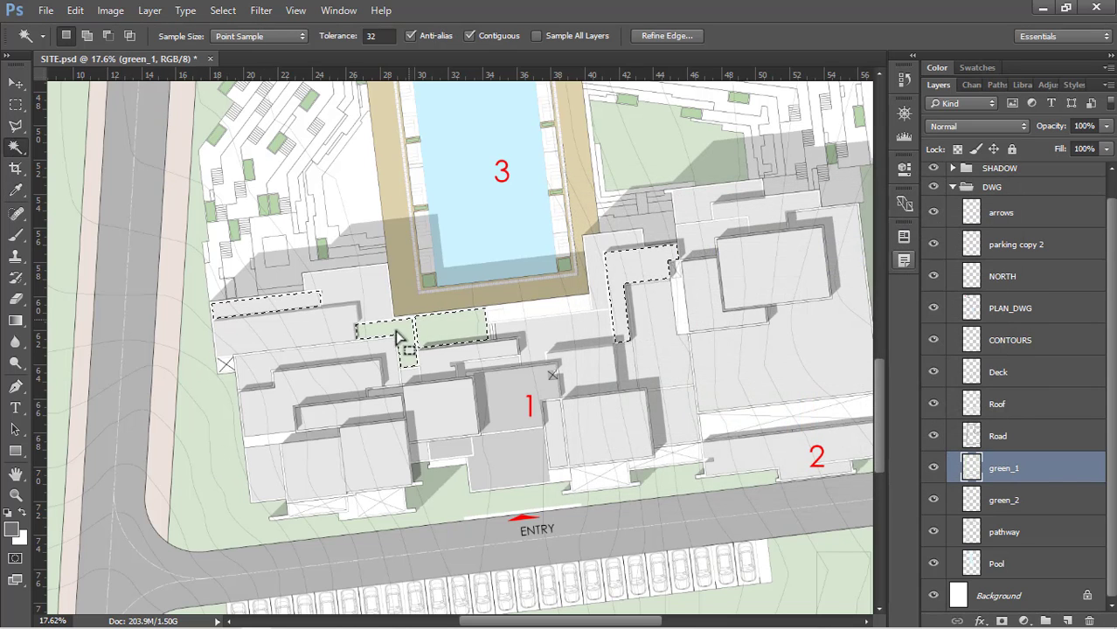
# Move the green_1 layer between the Deck and Roof layers, and clear the selection
pyautogui.scroll(1, 397, 336)
pyautogui.moveTo(1044, 471); pyautogui.dragTo(1055, 398)
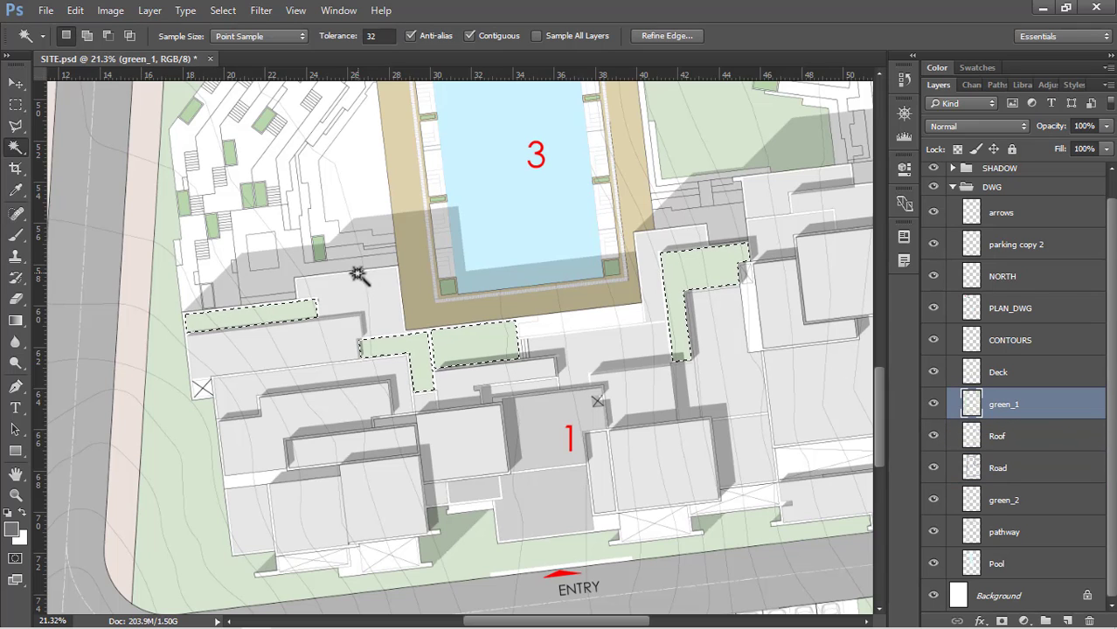
pyautogui.press('alt')
pyautogui.hotkey('ctrl', 'd')
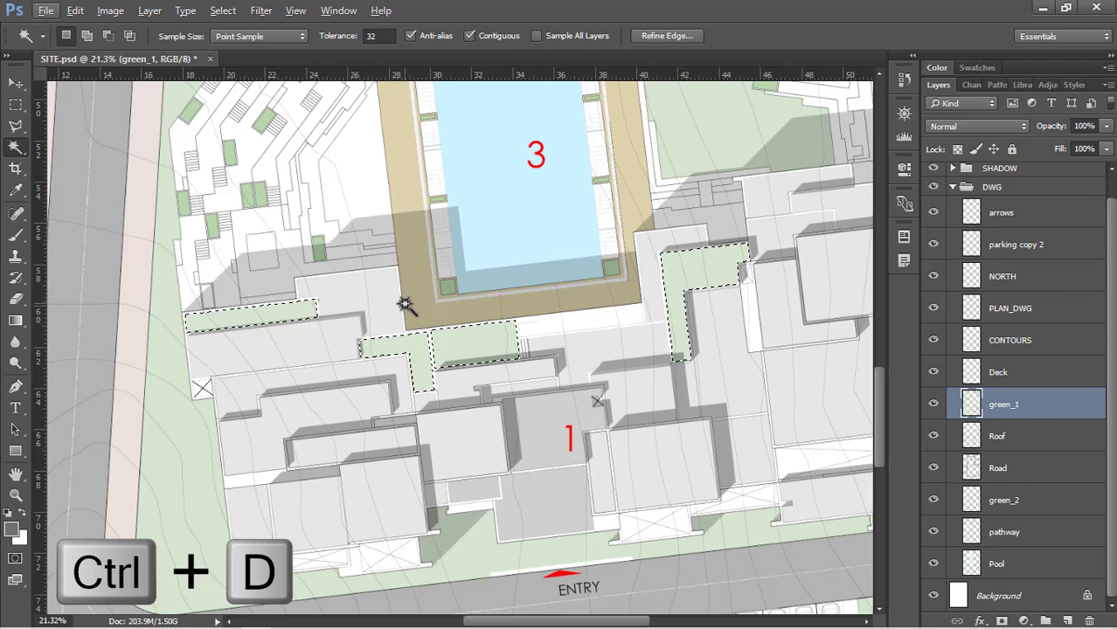
pyautogui.press('v')
pyautogui.scroll(-5, 428, 409)
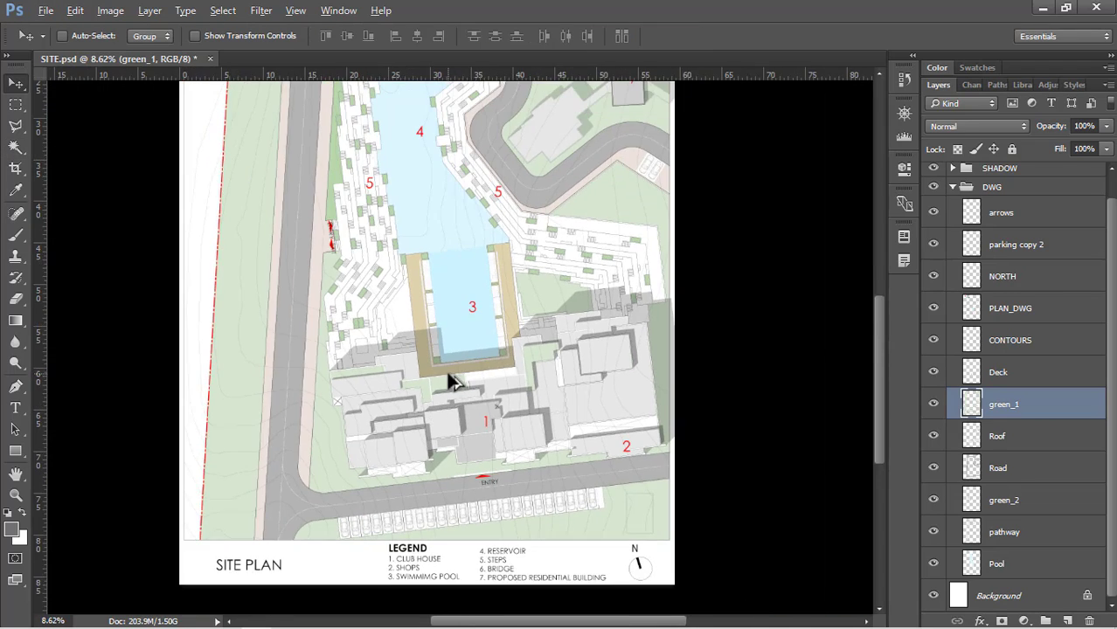
pyautogui.scroll(-4, 449, 376)
pyautogui.scroll(6, 459, 426)
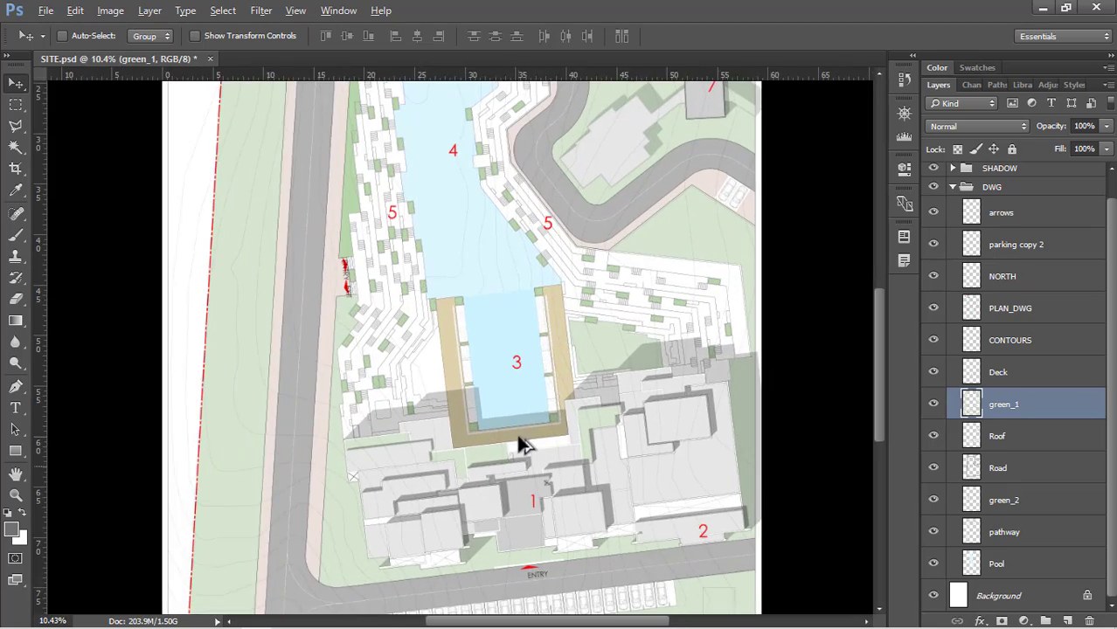
# Look over the rendered site plan from the bridge and reservoir down to the club house, parking and legend strip
pyautogui.scroll(-3, 520, 444)
pyautogui.scroll(6, 511, 112)
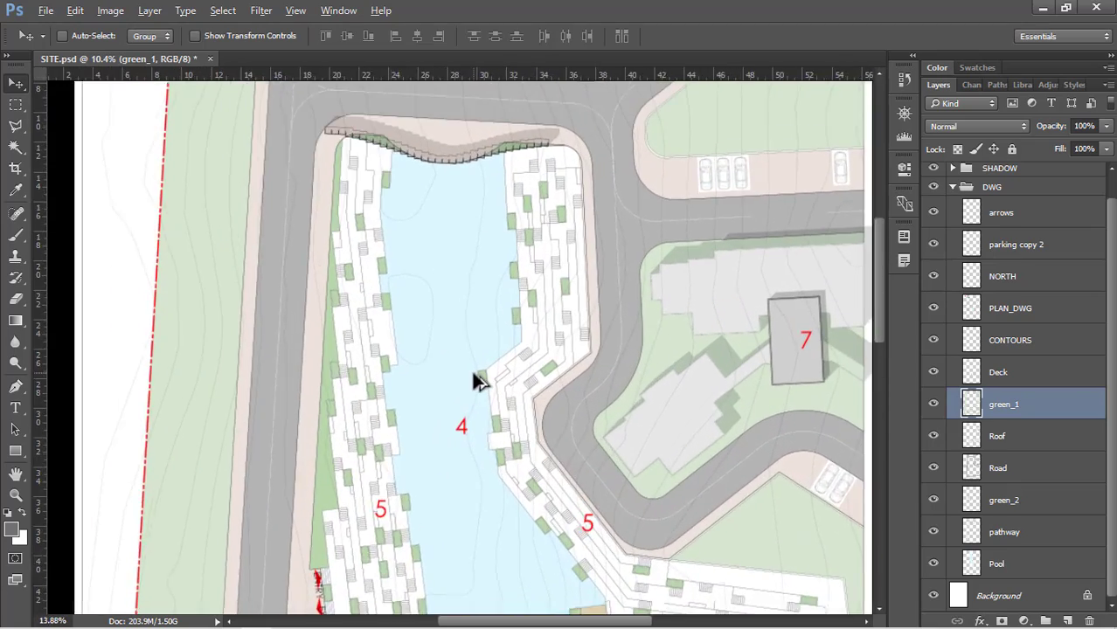
pyautogui.scroll(-3, 489, 349)
pyautogui.scroll(5, 506, 132)
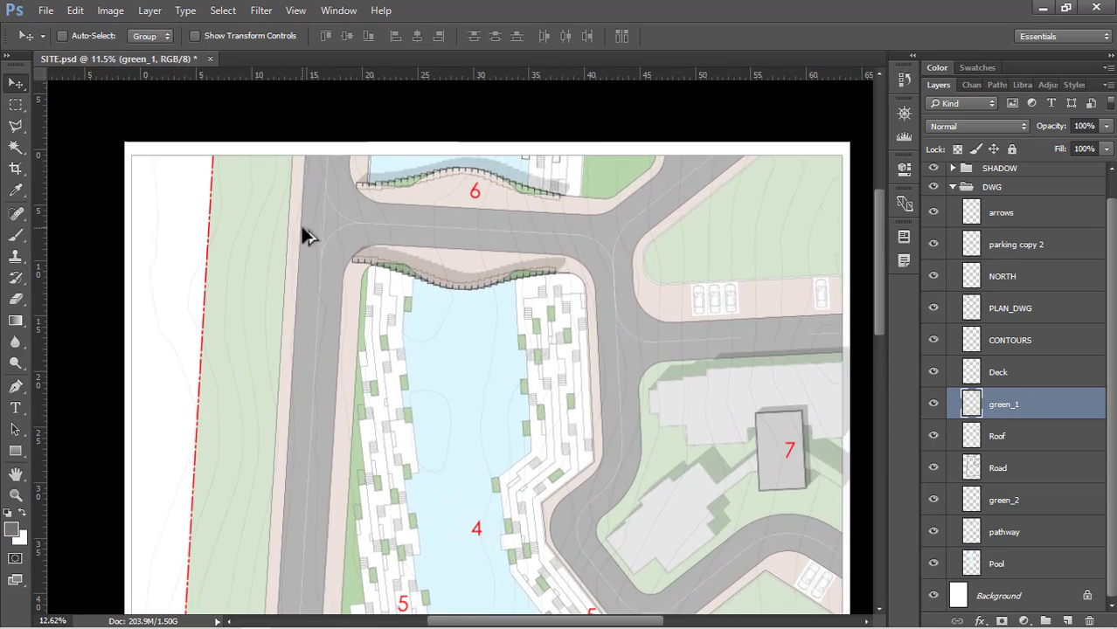
pyautogui.scroll(-3, 577, 101)
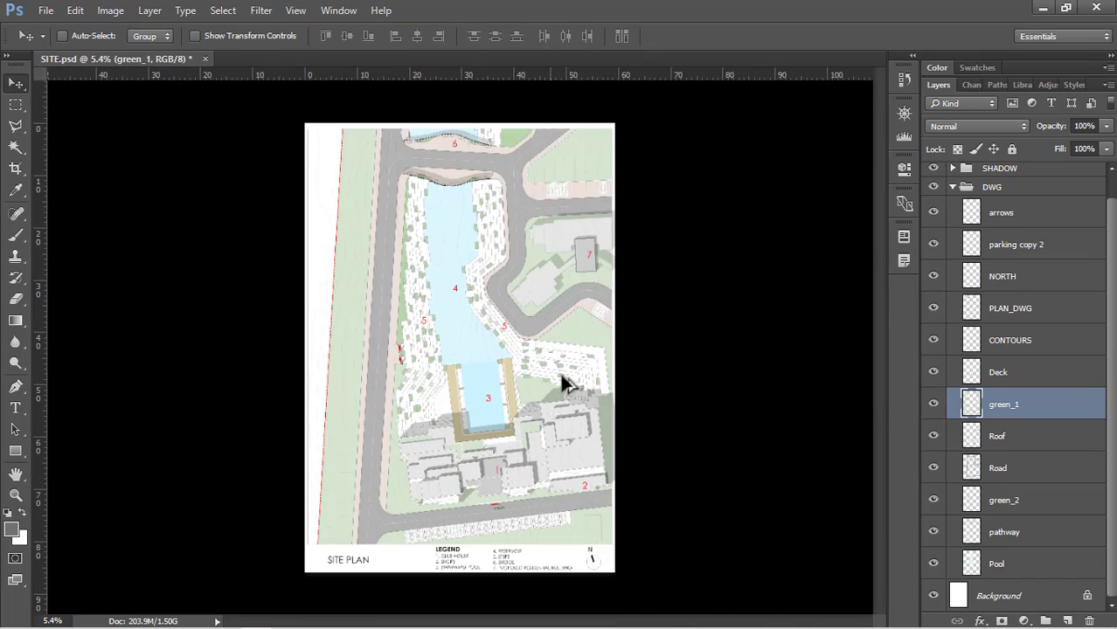
pyautogui.scroll(5, 525, 489)
pyautogui.scroll(-2, 524, 349)
pyautogui.scroll(2, 393, 560)
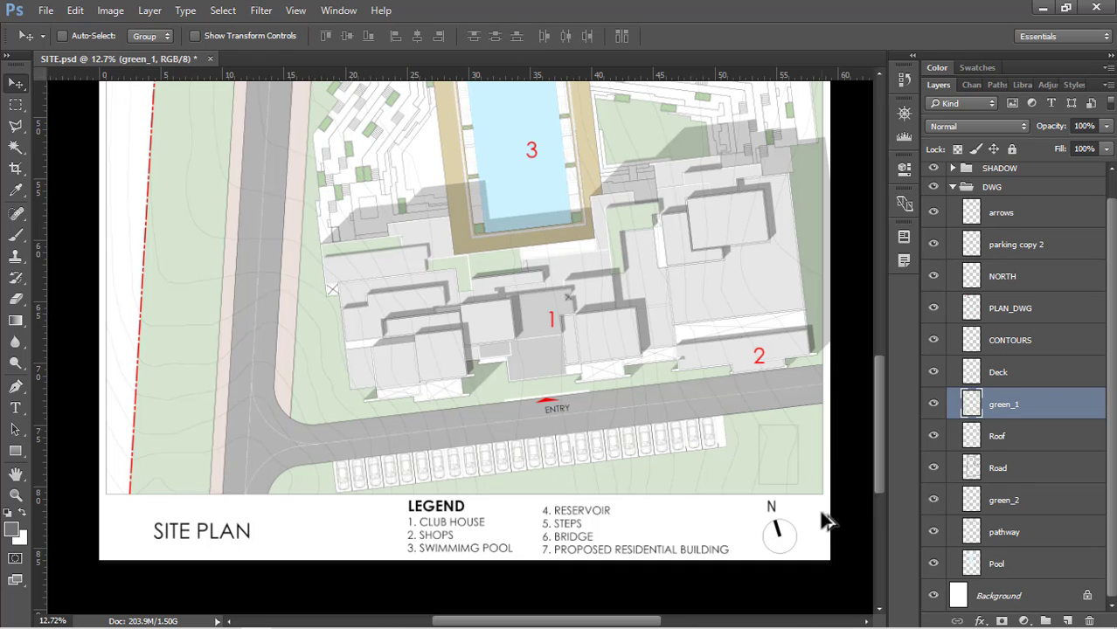
pyautogui.scroll(-3, 826, 522)
pyautogui.scroll(4, 362, 457)
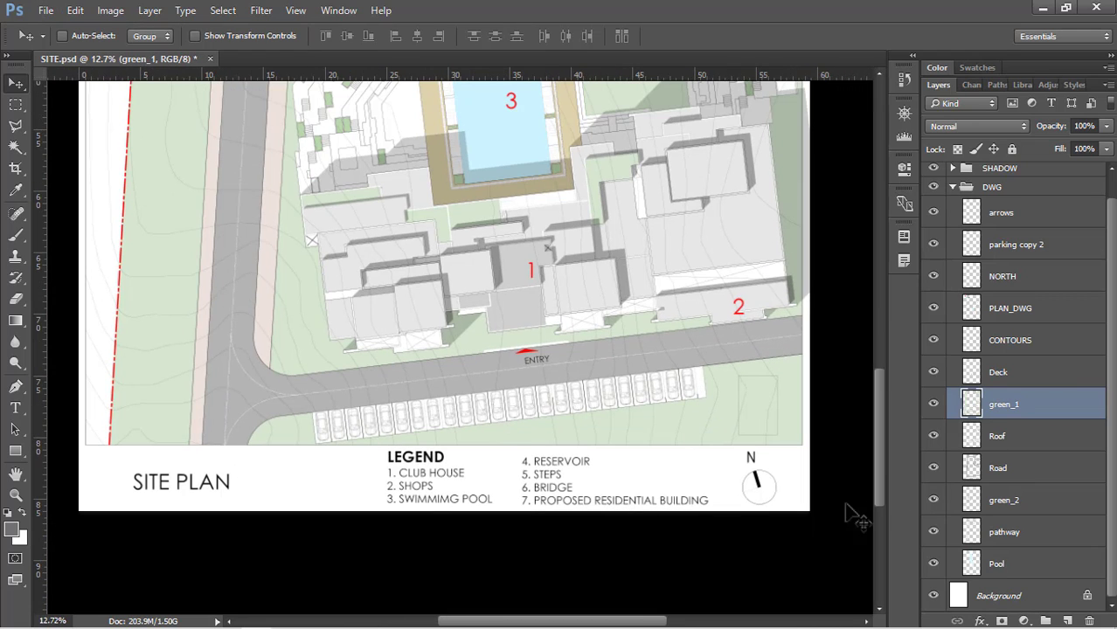
# Select the full-width title and legend strip below the plan with the Rectangular Marquee and add a new layer above green_1
pyautogui.press('m')
pyautogui.moveTo(79, 511); pyautogui.dragTo(830, 447)
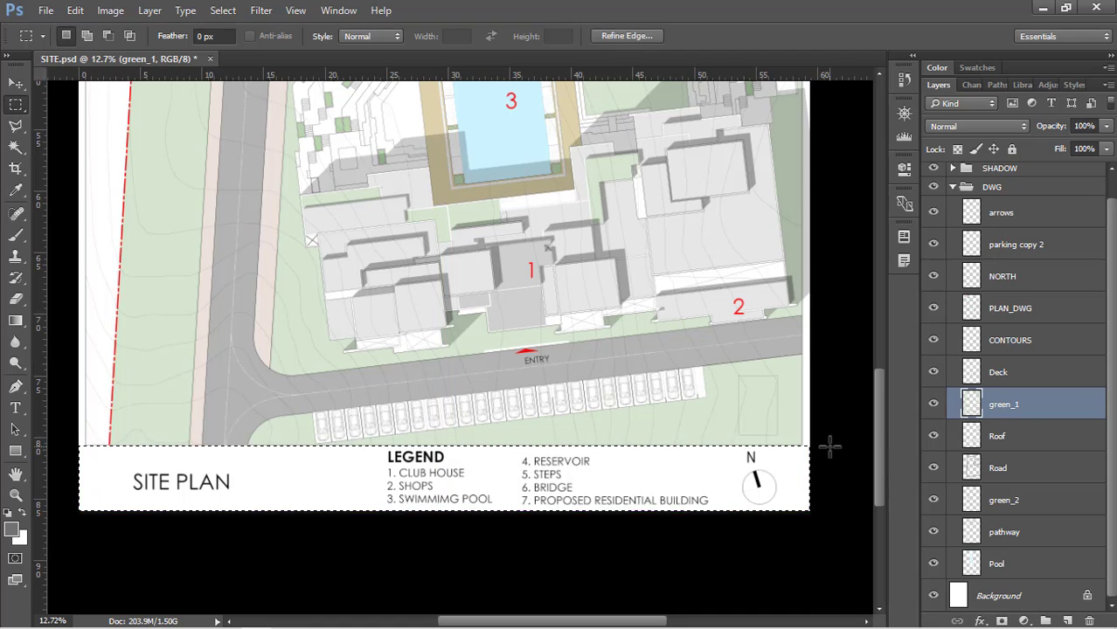
pyautogui.click(1067, 621)
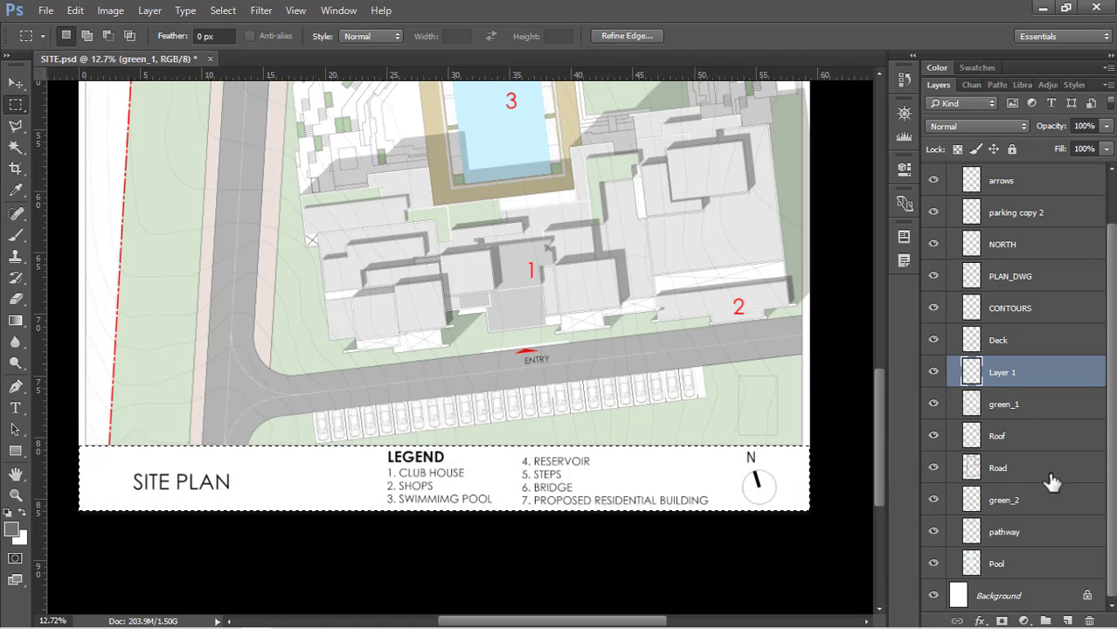
# Fill the title strip on the new layer with the light grey e6e6e6 sampled from a club house roof, and clear the selection
pyautogui.hotkey('shift', 'BackSpace')
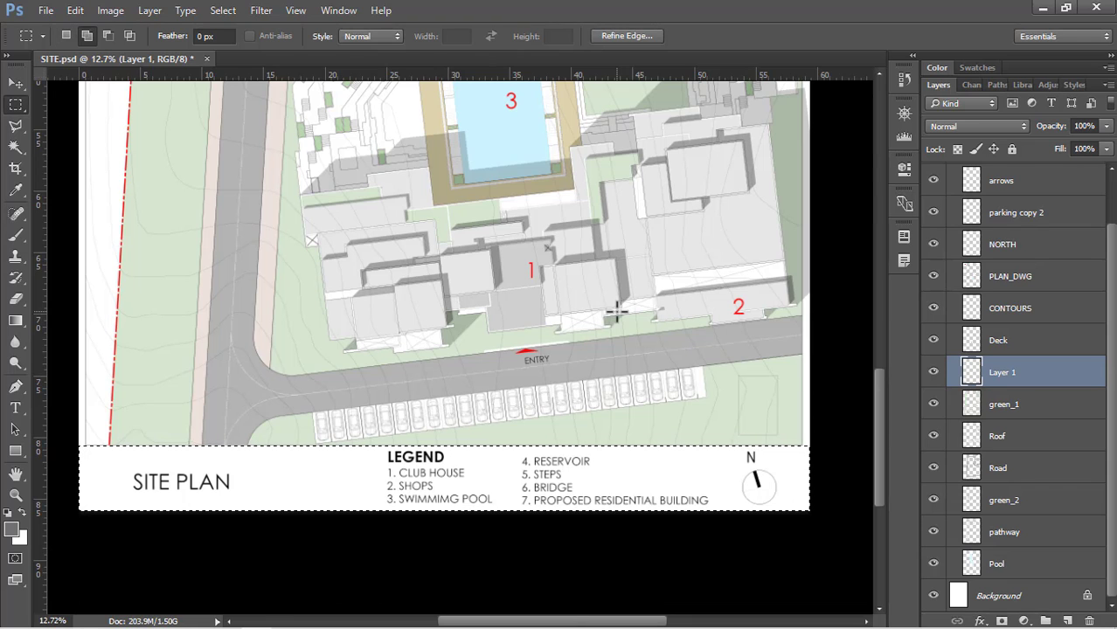
pyautogui.hotkey('shift', 'BackSpace')
pyautogui.doubleClick(717, 244)
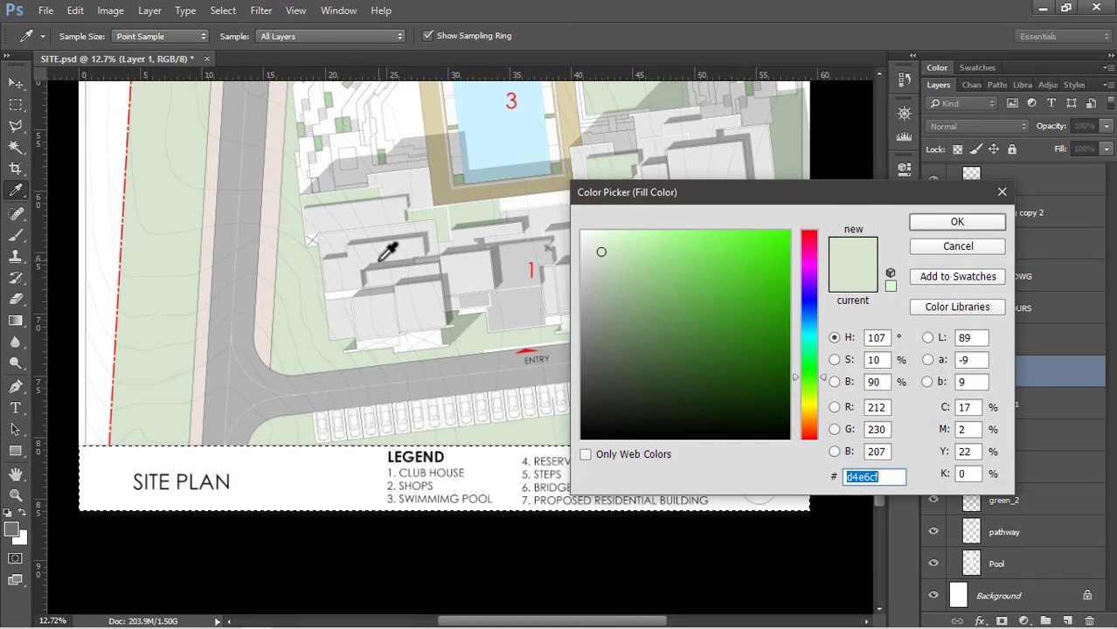
pyautogui.click(385, 305)
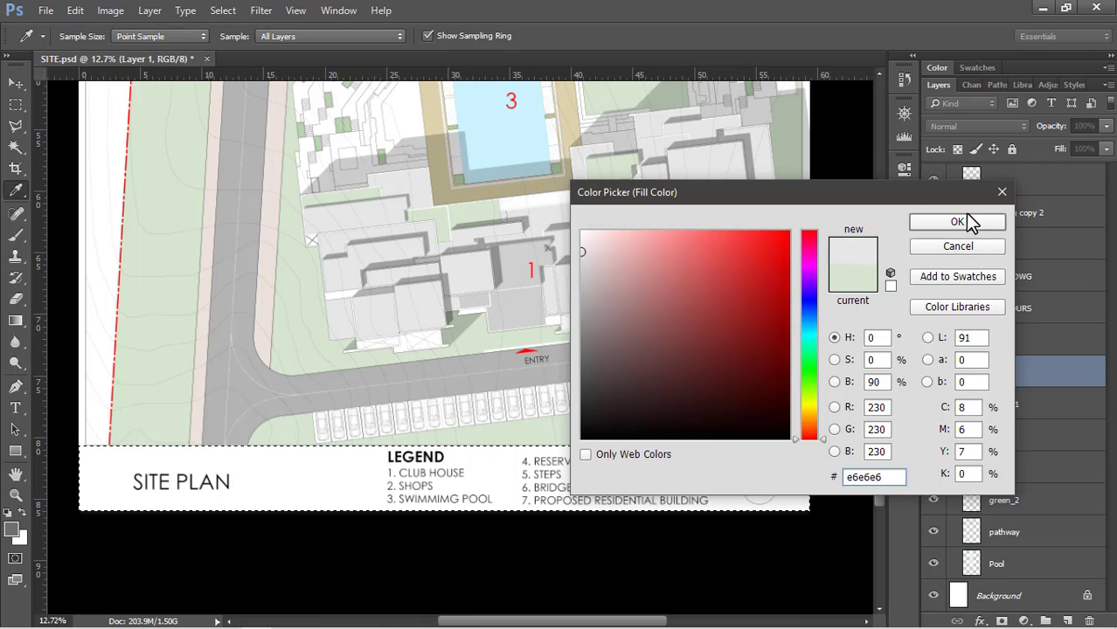
pyautogui.press('Return')
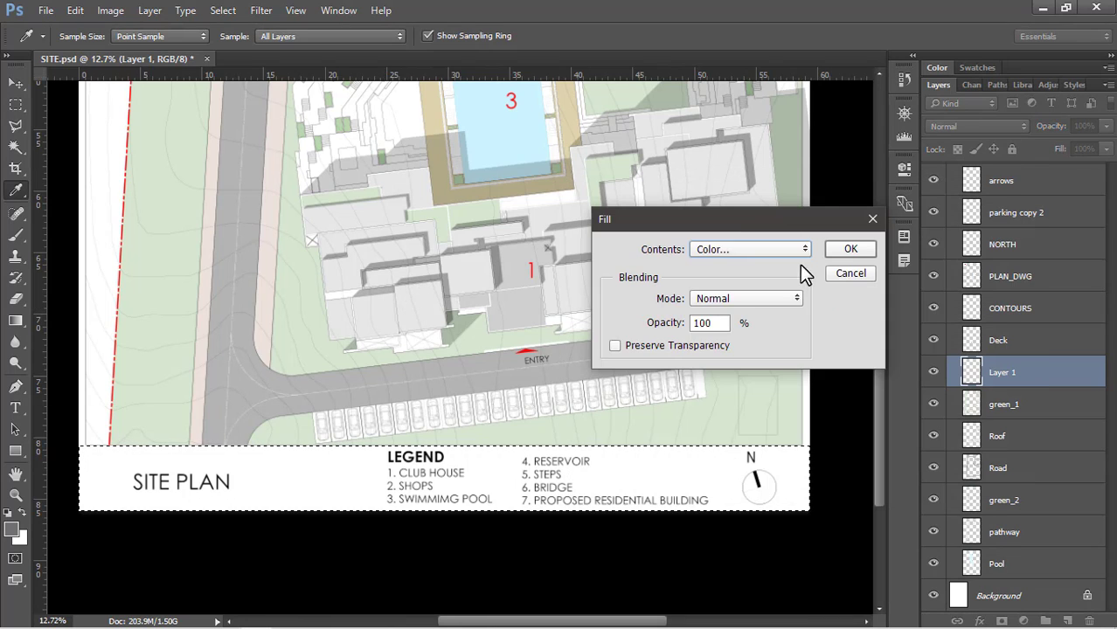
pyautogui.click(850, 251)
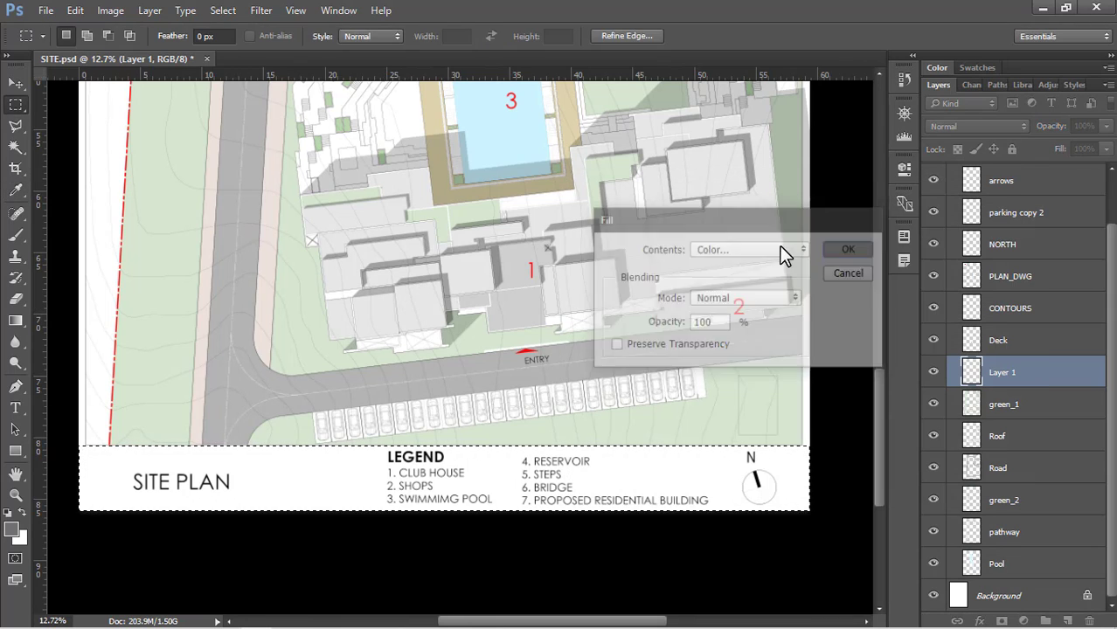
pyautogui.hotkey('ctrl', 'd')
pyautogui.hotkey('ctrl', '-')
pyautogui.hotkey('ctrl', '-')
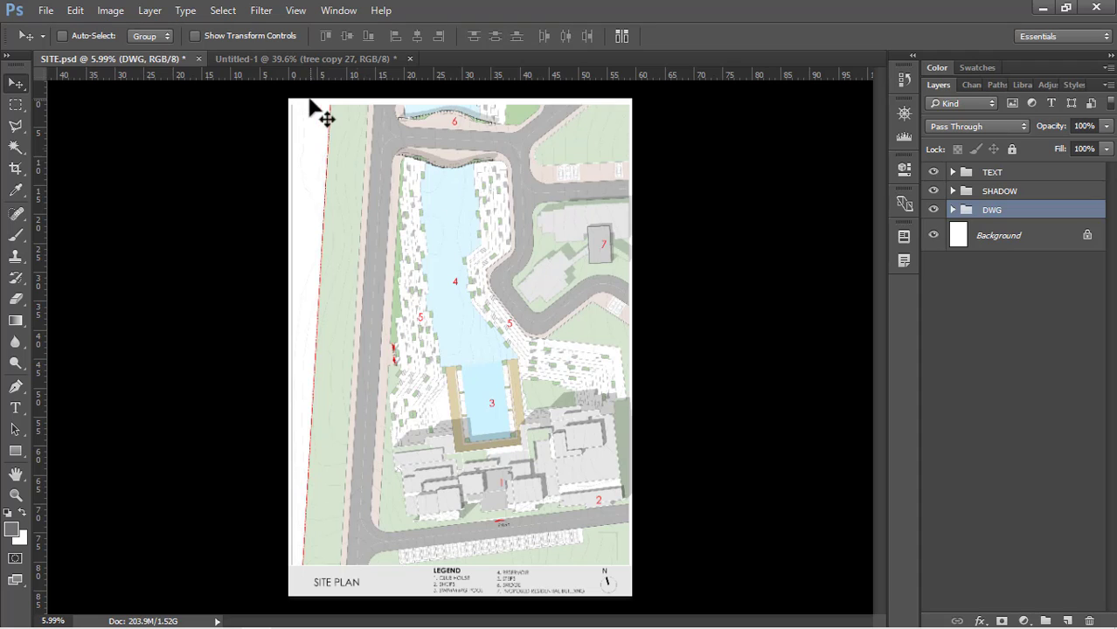
# Switch to the Untitled-1 document and set the tree layer's opacity to 30%
pyautogui.click(284, 63)
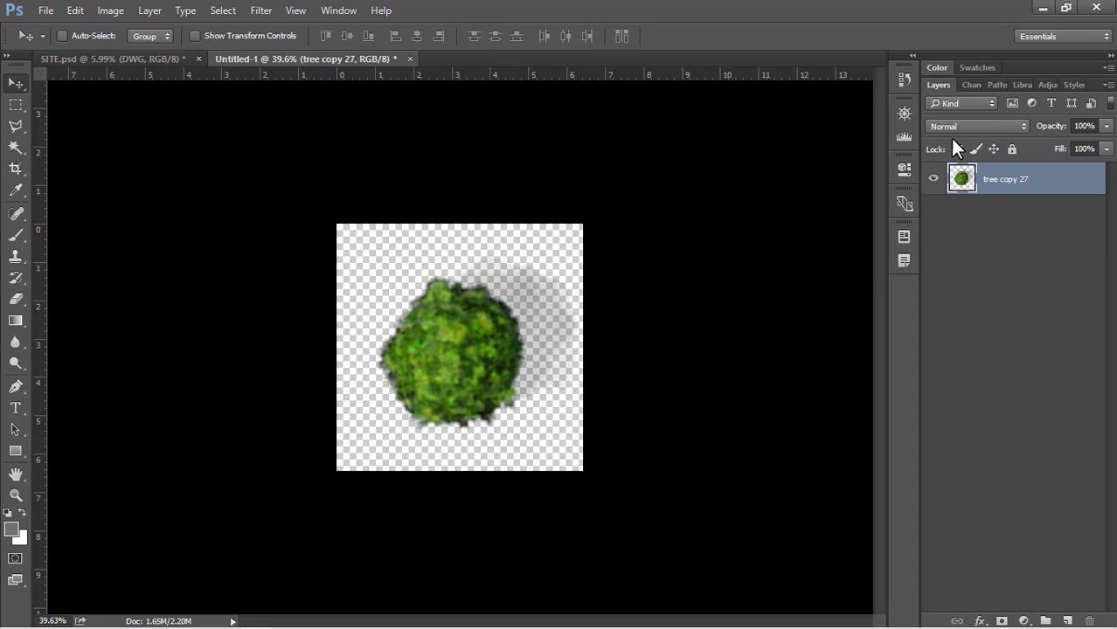
pyautogui.click(1096, 129)
pyautogui.write('30')
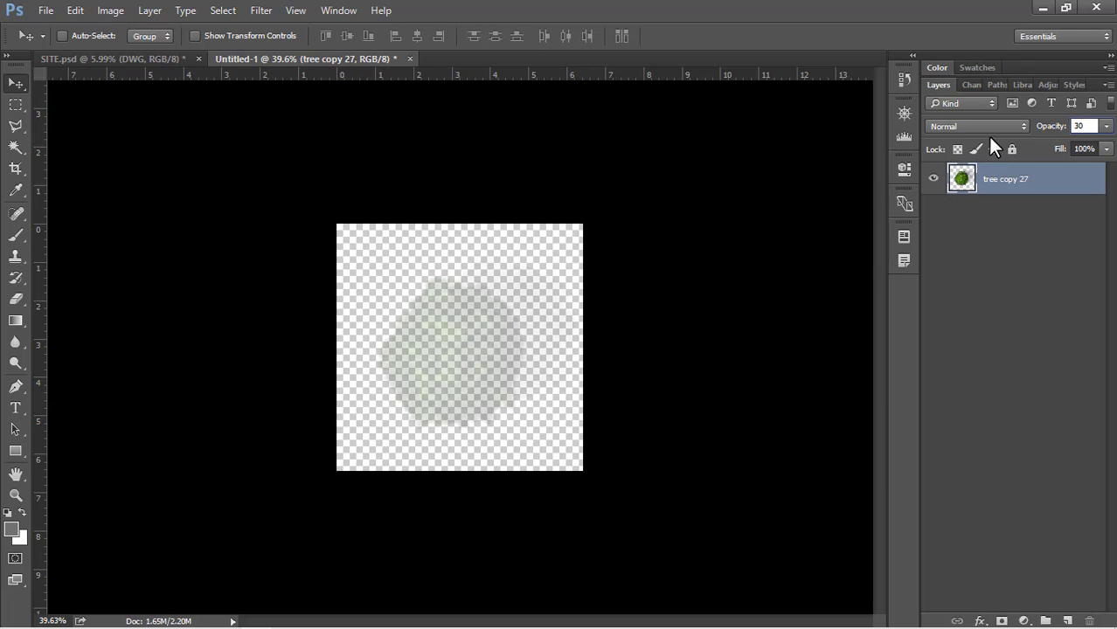
pyautogui.press('Return')
# Copy the tree into SITE.psd and place it at the north end of the green strip beside the main road
pyautogui.moveTo(470, 316); pyautogui.dragTo(354, 144)
pyautogui.scroll(3, 363, 109)
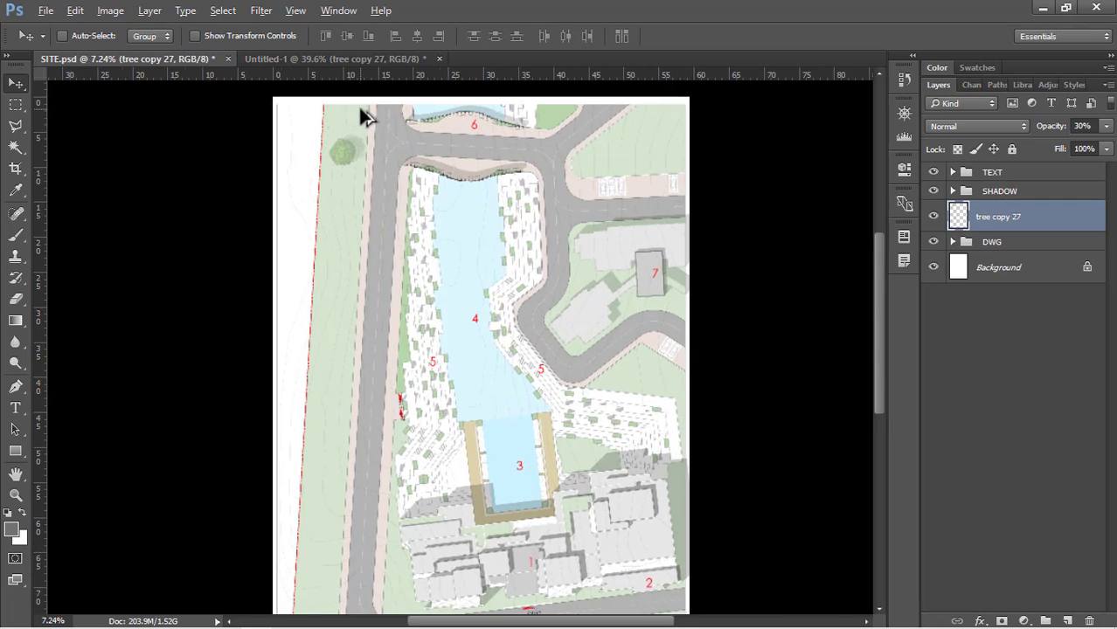
pyautogui.scroll(4, 370, 208)
pyautogui.moveTo(322, 304); pyautogui.dragTo(377, 232)
# Put the tree layer into a new group and name the group Trees
pyautogui.moveTo(1012, 223); pyautogui.dragTo(1045, 621)
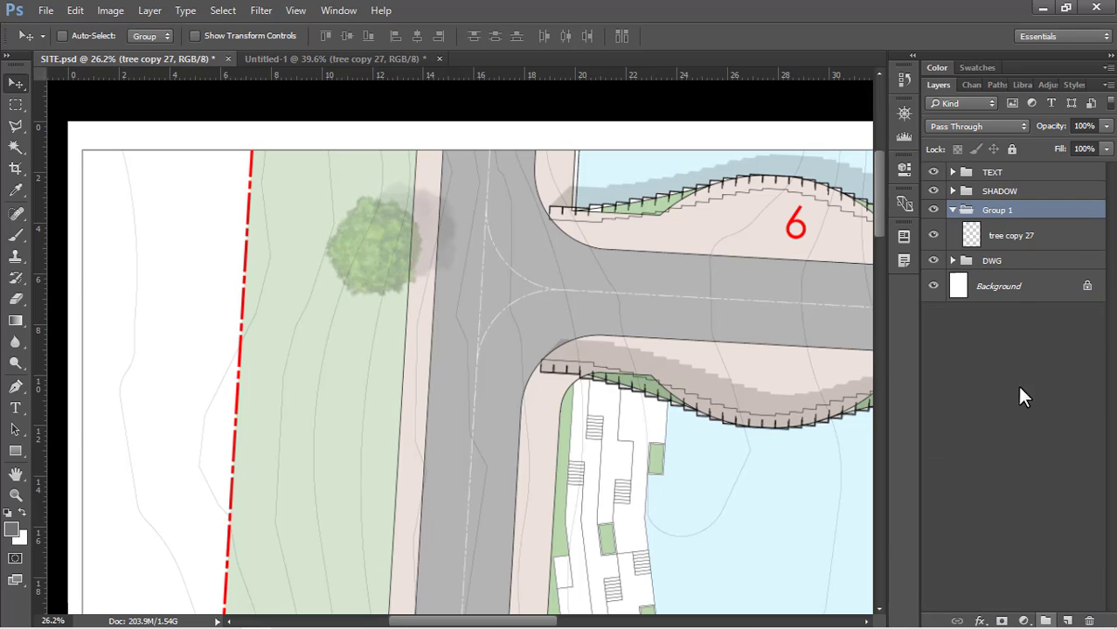
pyautogui.doubleClick(998, 211)
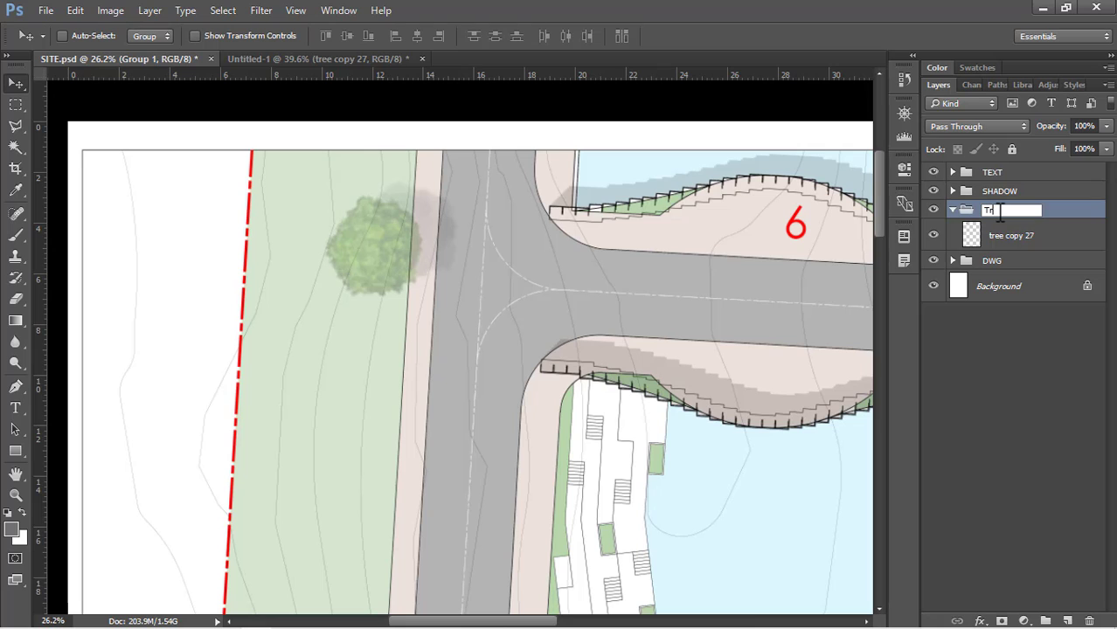
pyautogui.write('Trees')
pyautogui.press('Return')
# Pick the tree copy 27 layer from the canvas and duplicate the tree just below the original on the green strip
pyautogui.scroll(-1, 395, 248)
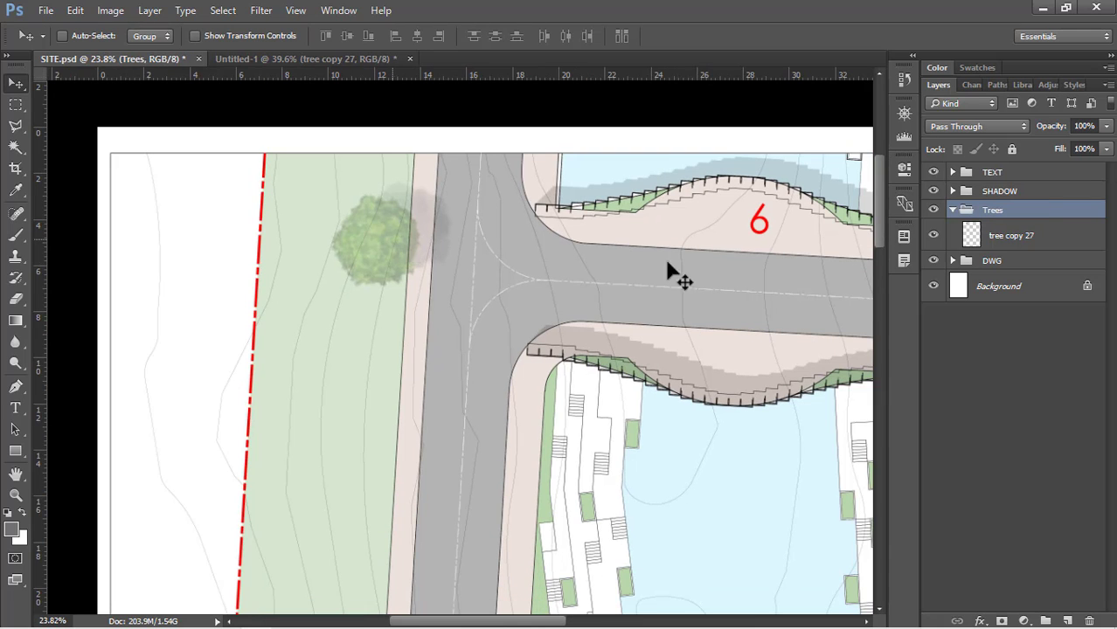
pyautogui.rightClick(391, 236)
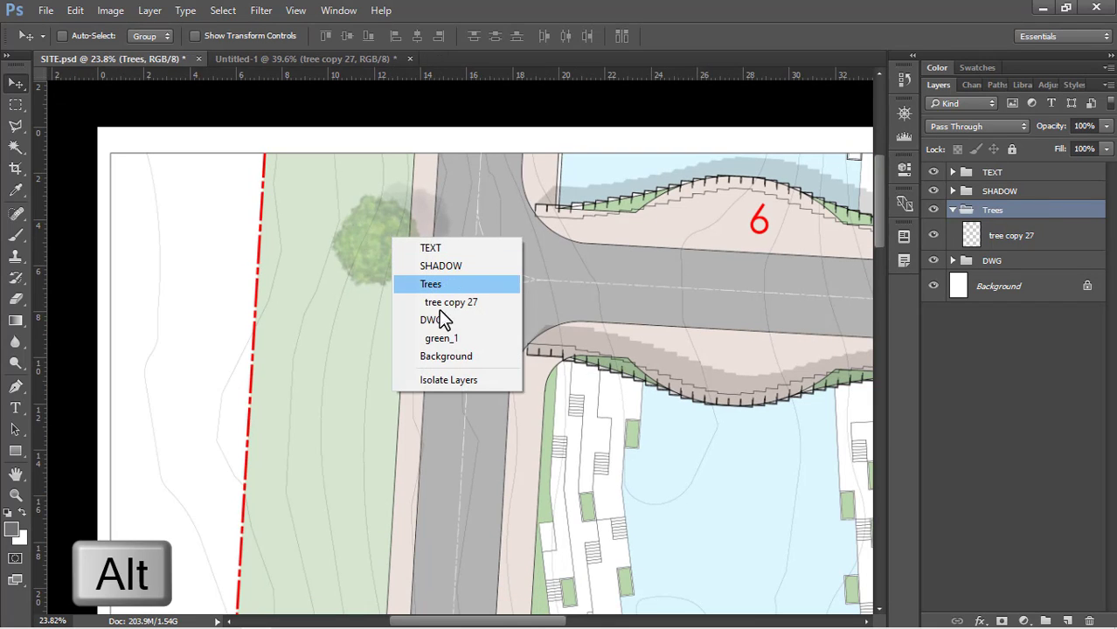
pyautogui.keyDown('alt'); pyautogui.click(441, 302); pyautogui.keyUp('alt')
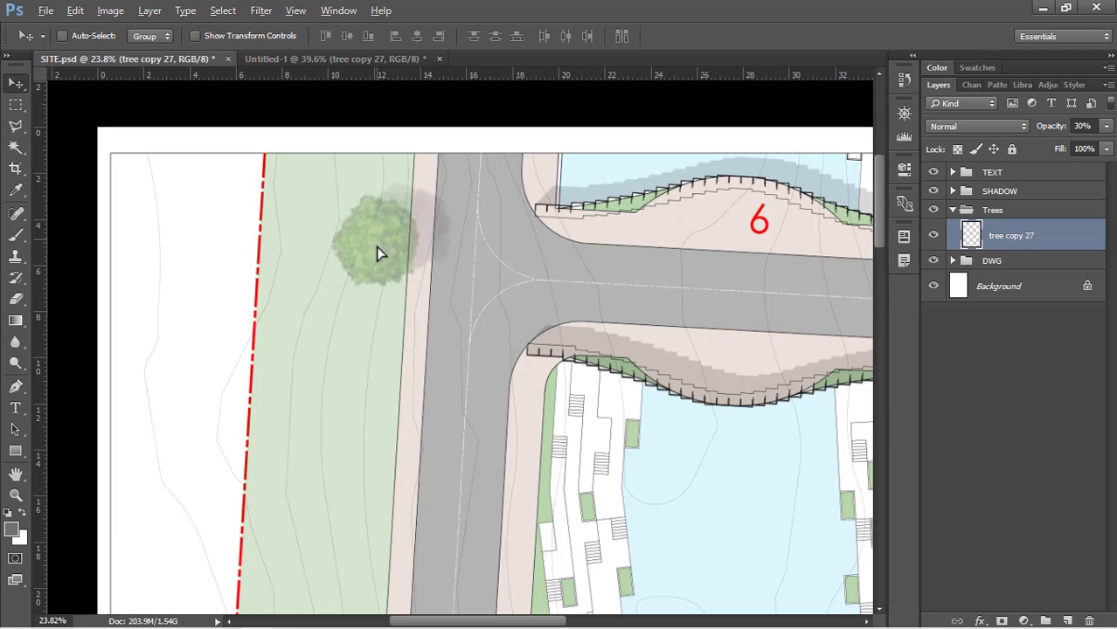
pyautogui.moveTo(381, 251); pyautogui.dragTo(367, 360)
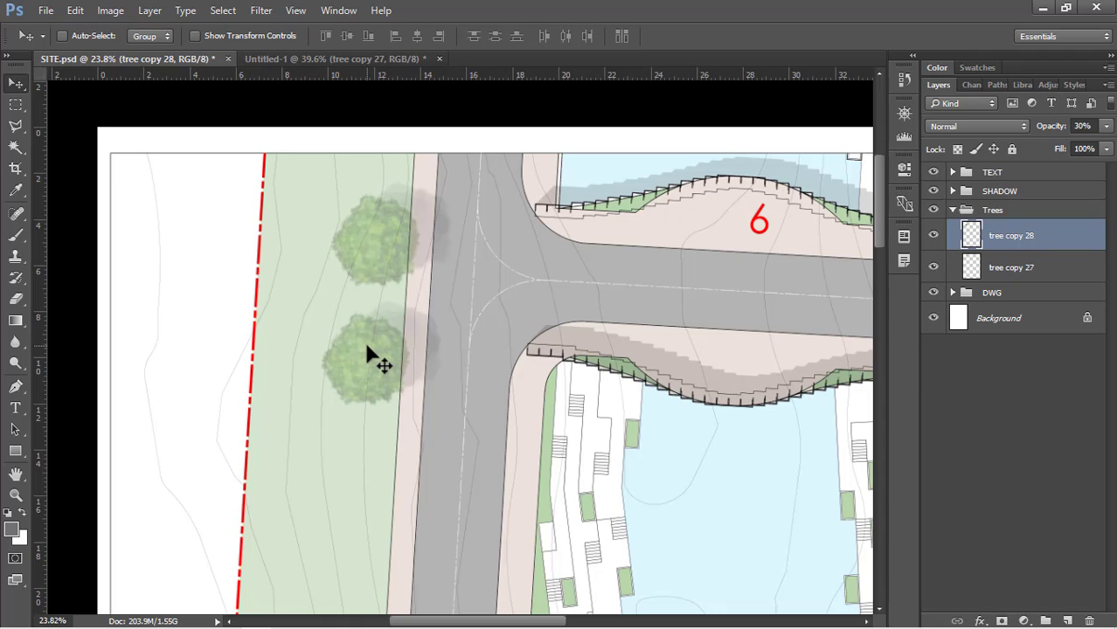
# Scale the duplicated tree to about 71% and move it up close beneath the large tree
pyautogui.hotkey('ctrl', 't')
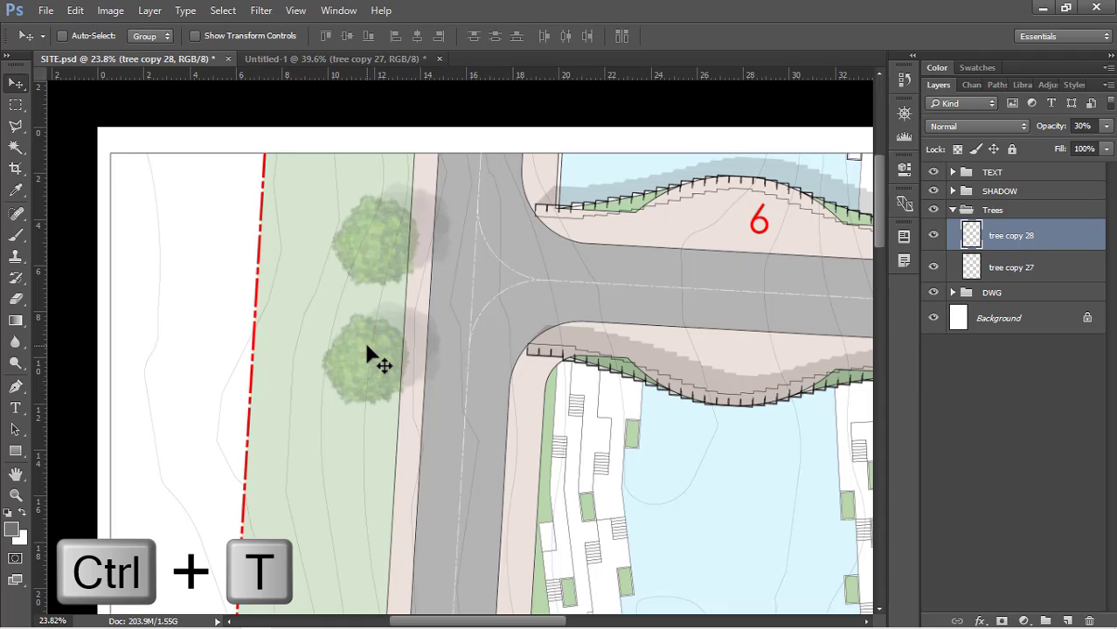
pyautogui.moveTo(441, 411)
pyautogui.mouseDown()
pyautogui.moveTo(402, 385)
pyautogui.moveTo(450, 414)
pyautogui.moveTo(420, 393)
pyautogui.moveTo(432, 404)
pyautogui.mouseUp()
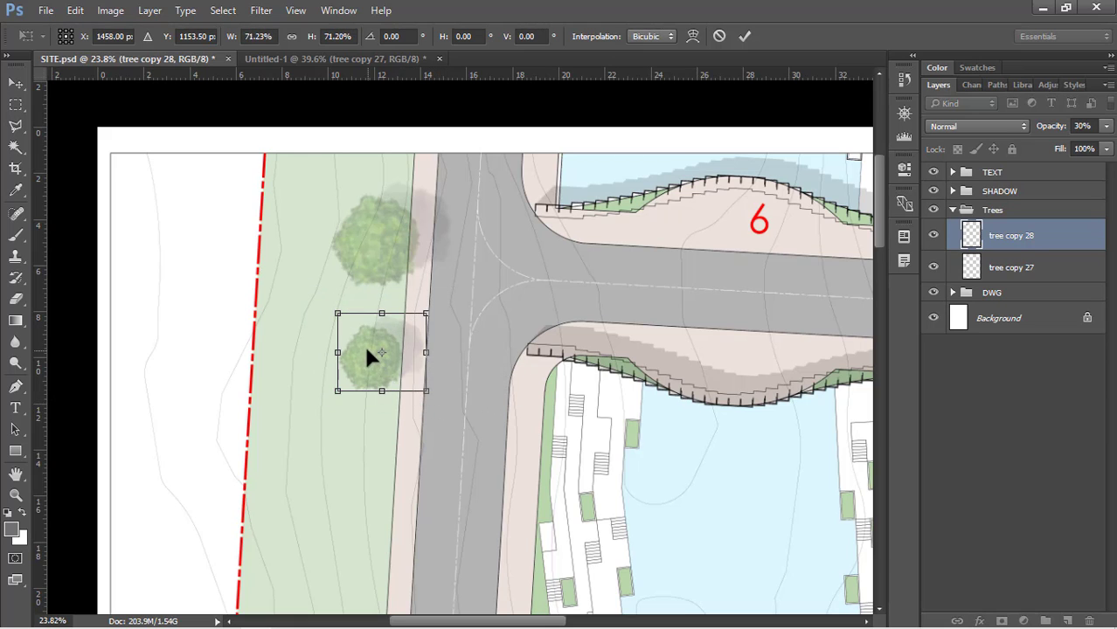
pyautogui.moveTo(366, 348); pyautogui.dragTo(379, 325)
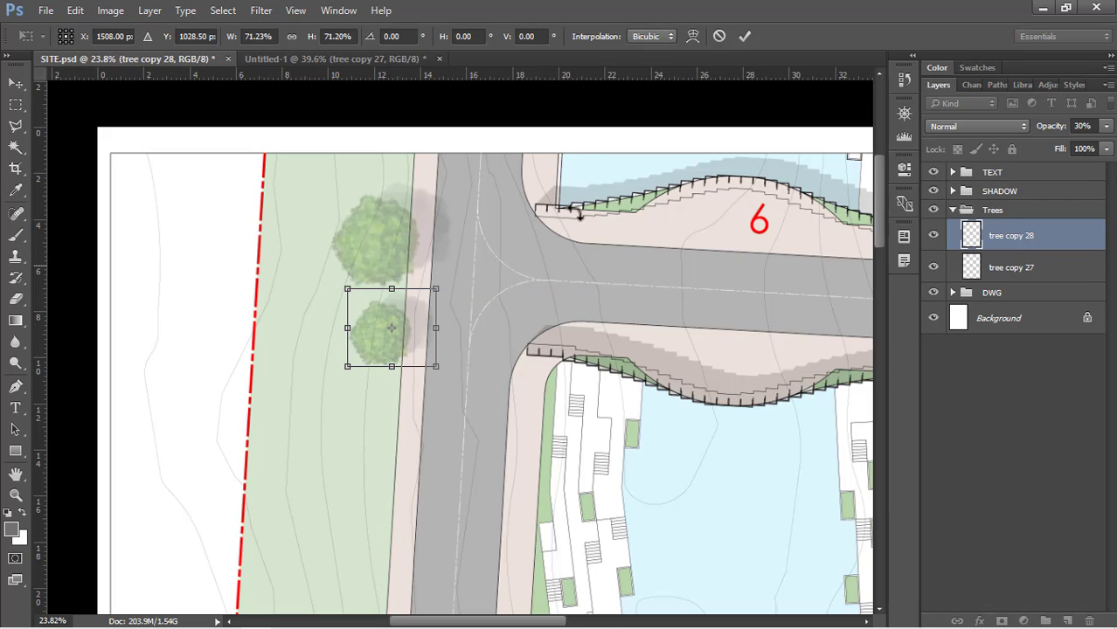
pyautogui.click(747, 37)
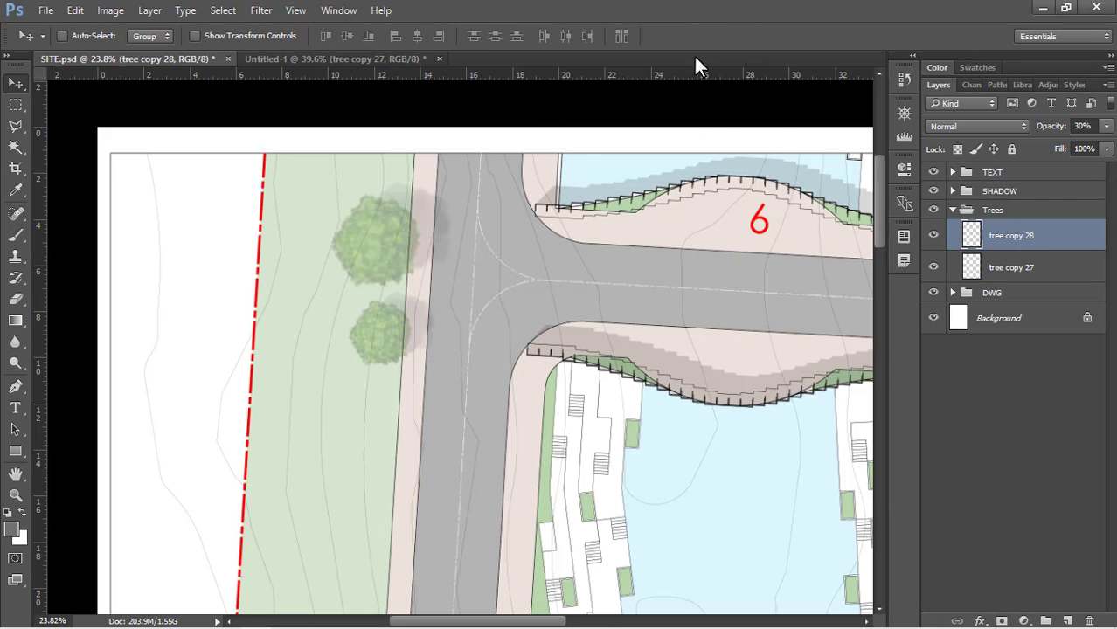
# Duplicate the small tree just below itself, slightly further west along the green strip
pyautogui.moveTo(391, 364); pyautogui.dragTo(390, 367)
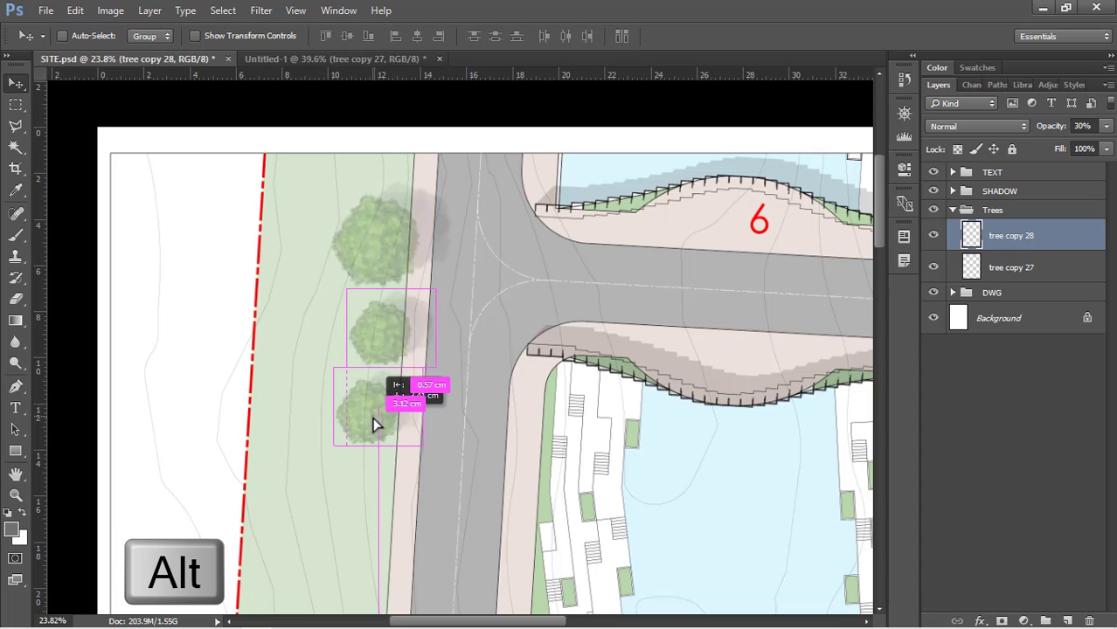
pyautogui.moveTo(373, 418); pyautogui.dragTo(373, 417)
pyautogui.scroll(-3, 393, 237)
pyautogui.scroll(3, 380, 428)
pyautogui.scroll(1, 380, 306)
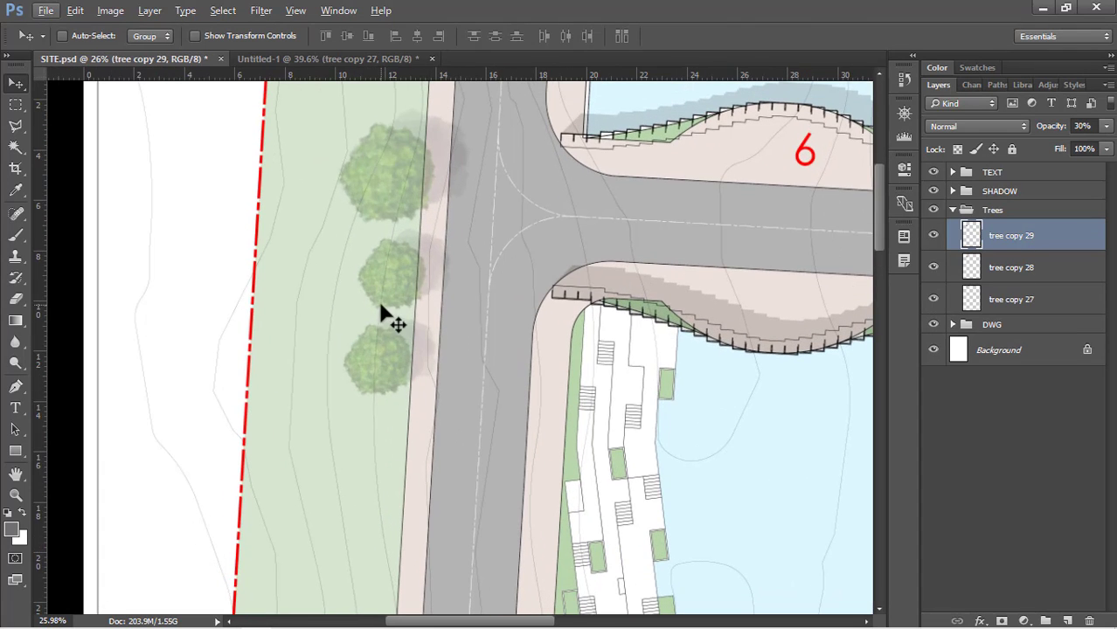
# Duplicate the large tree below the two small ones, nearer the middle of the green strip
pyautogui.rightClick(375, 214)
pyautogui.click(415, 273)
pyautogui.moveTo(385, 173); pyautogui.dragTo(322, 479)
pyautogui.scroll(-2, 387, 125)
pyautogui.scroll(1, 416, 363)
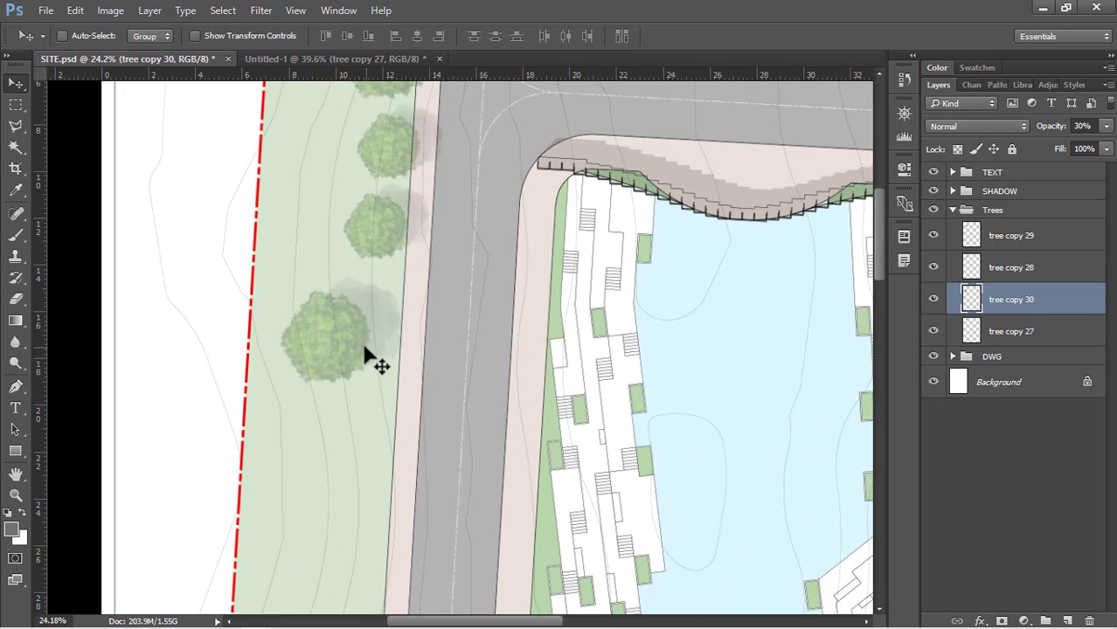
# Duplicate the lower small tree to a spot below the second large tree, beside the pavement
pyautogui.scroll(-1, 378, 245)
pyautogui.keyDown('ctrl'); pyautogui.click(377, 244); pyautogui.keyUp('ctrl')
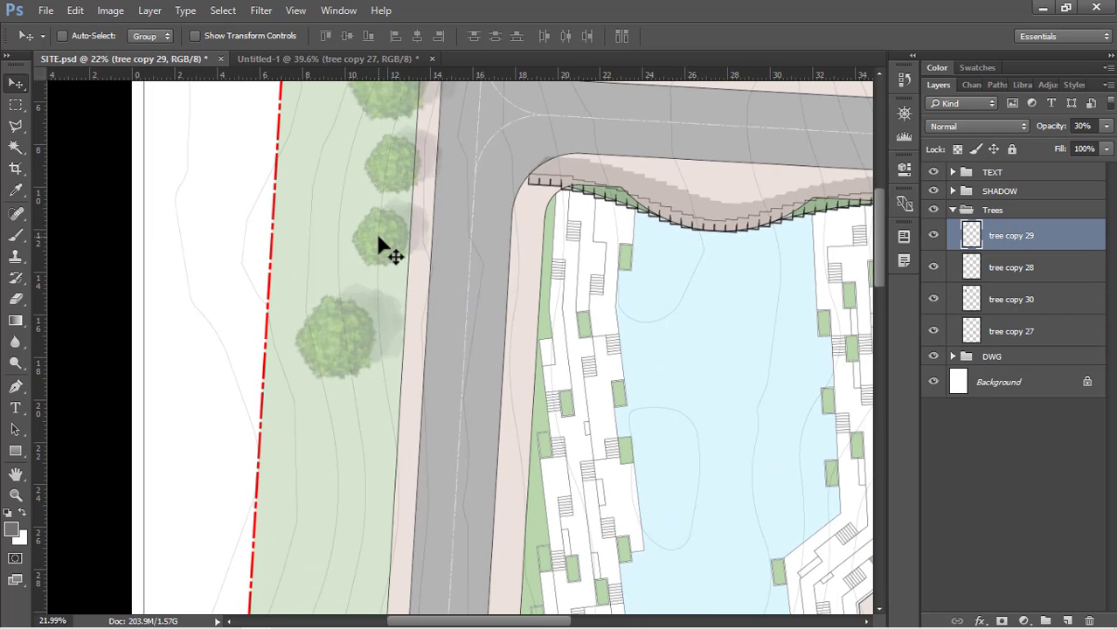
pyautogui.moveTo(385, 243); pyautogui.dragTo(379, 442)
pyautogui.scroll(-4, 349, 369)
pyautogui.scroll(5, 371, 382)
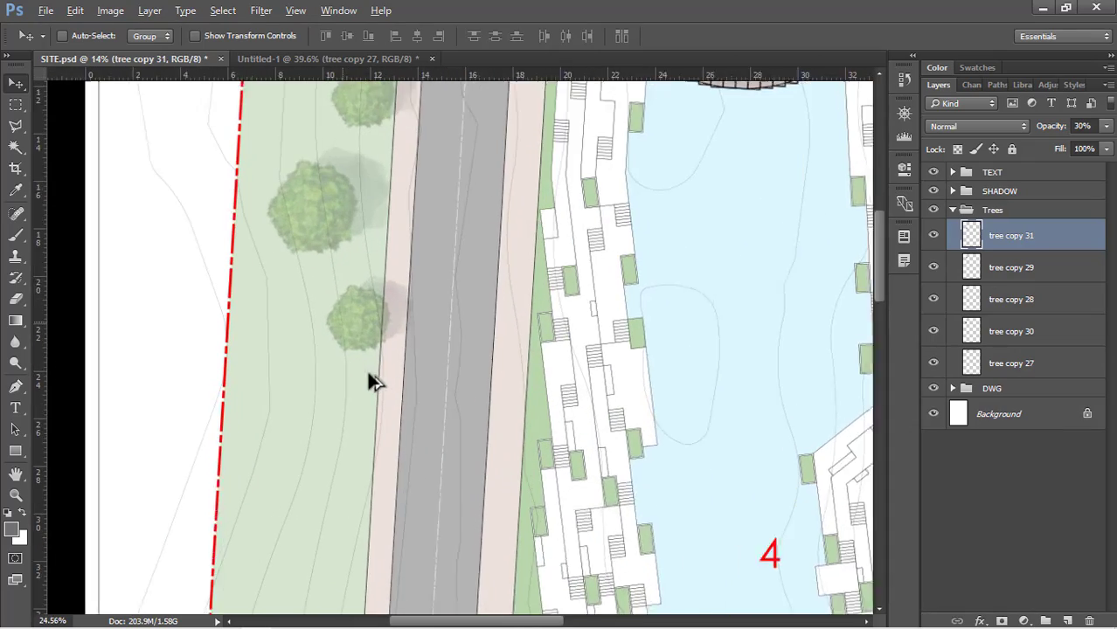
# Select the tree layers from tree copy 32 to tree copy 28 and duplicate those four trees further down the green strip
pyautogui.scroll(-2, 367, 327)
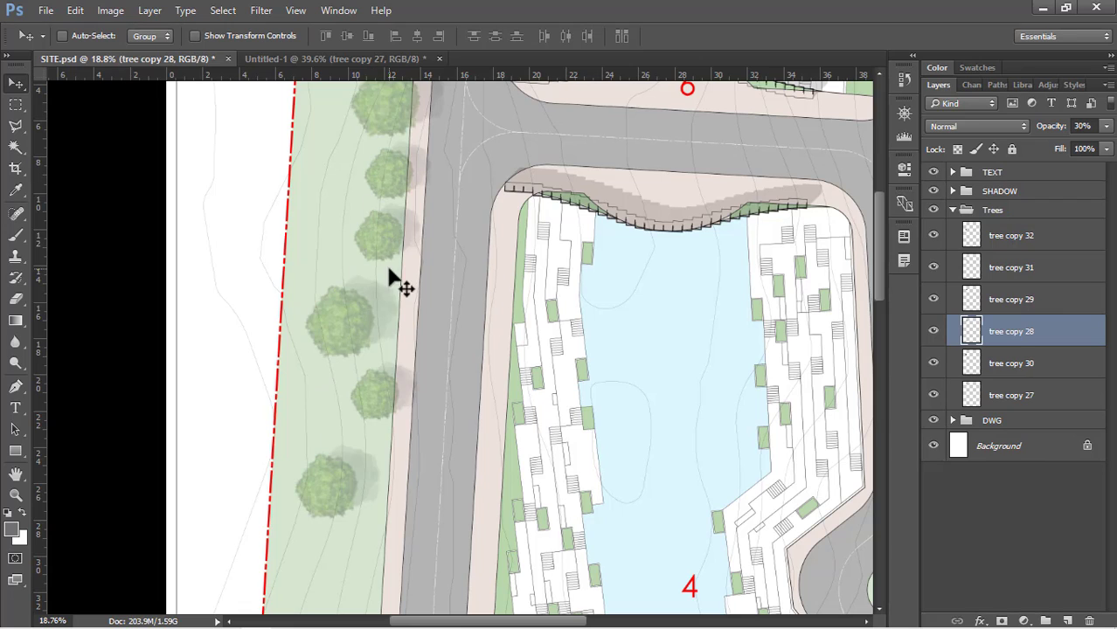
pyautogui.keyDown('shift'); pyautogui.click(1034, 245); pyautogui.keyUp('shift')
pyautogui.scroll(-3, 418, 127)
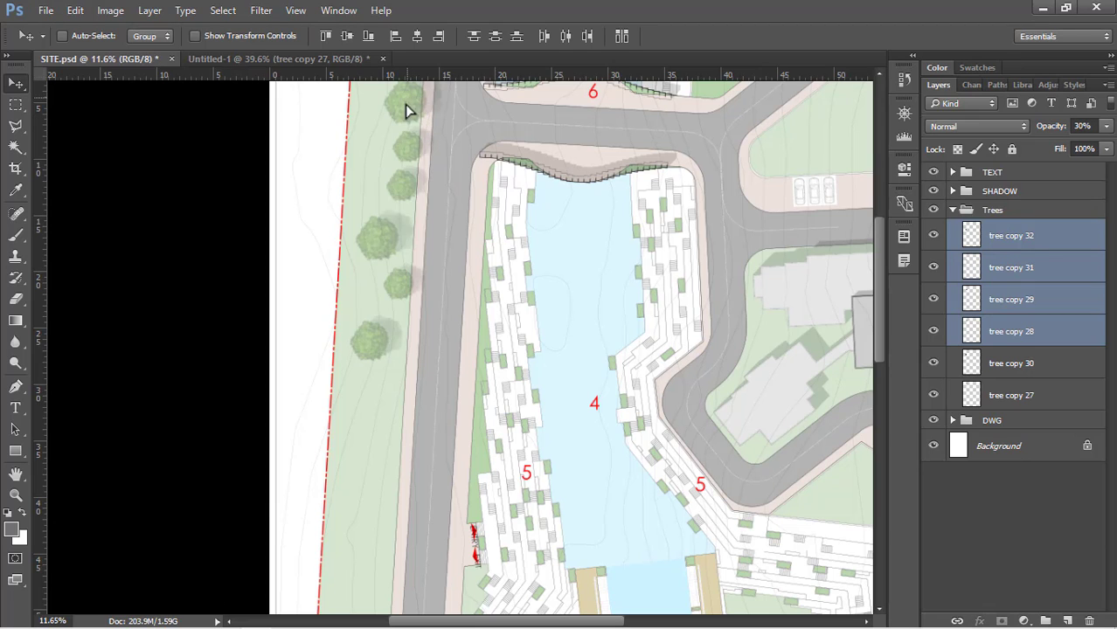
pyautogui.moveTo(406, 107); pyautogui.dragTo(385, 328)
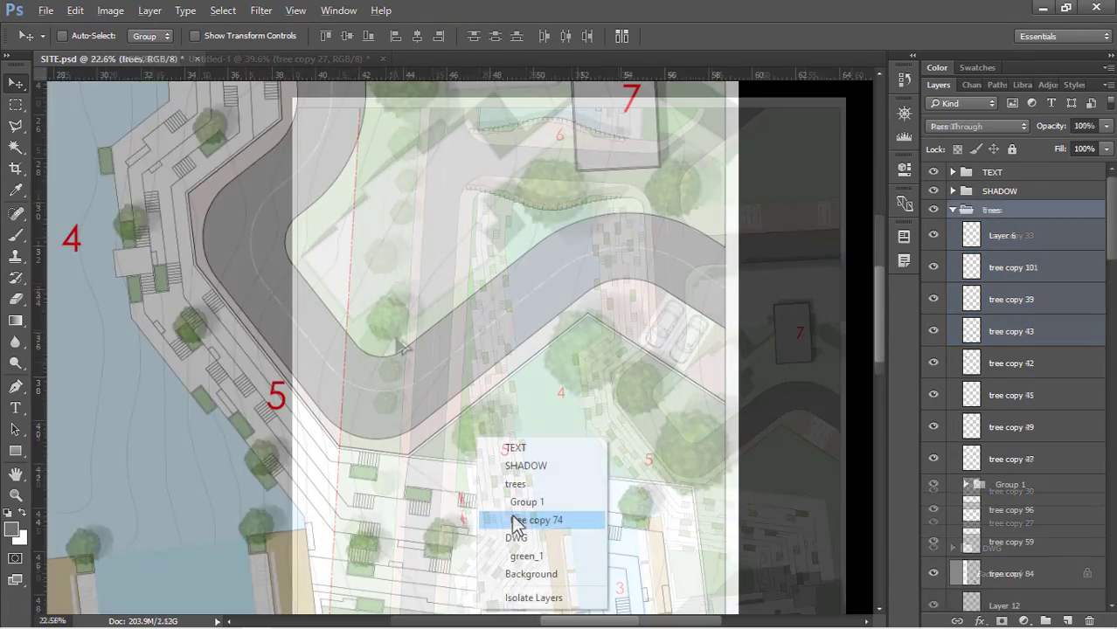
# Move the small tree on the triangular lawn below the curved road about 1.13 cm further east
pyautogui.click(515, 521)
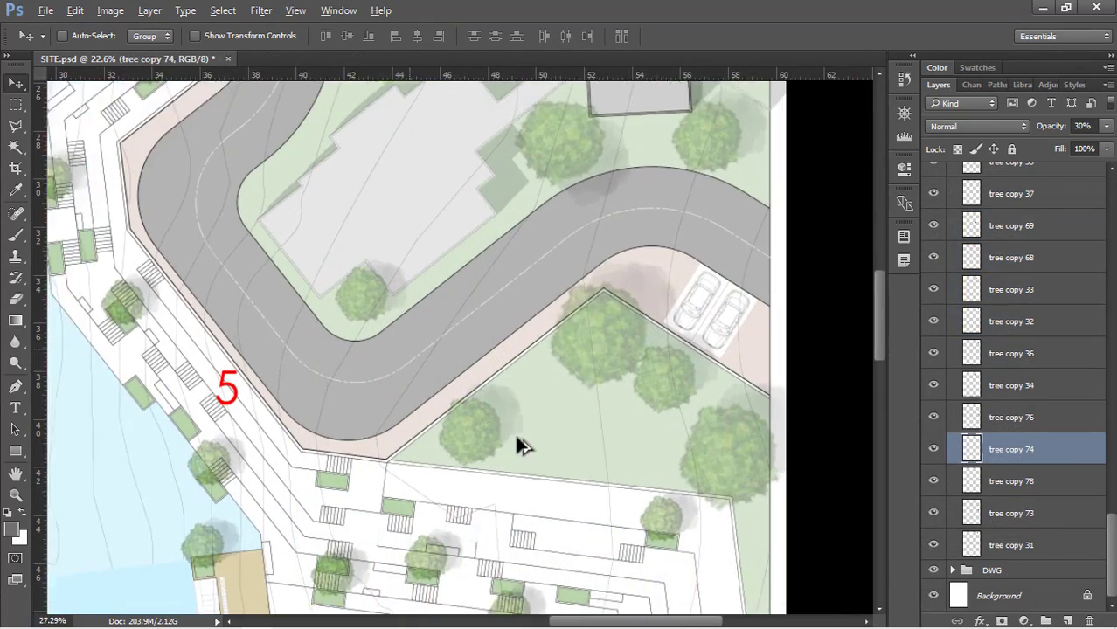
pyautogui.scroll(-4, 515, 445)
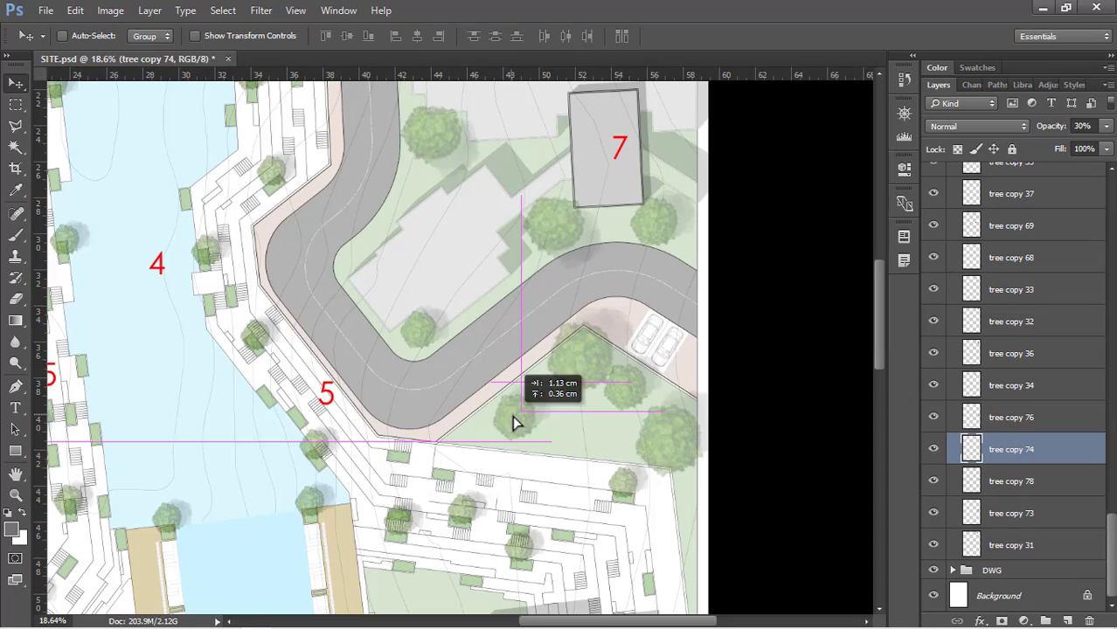
pyautogui.scroll(-6, 497, 419)
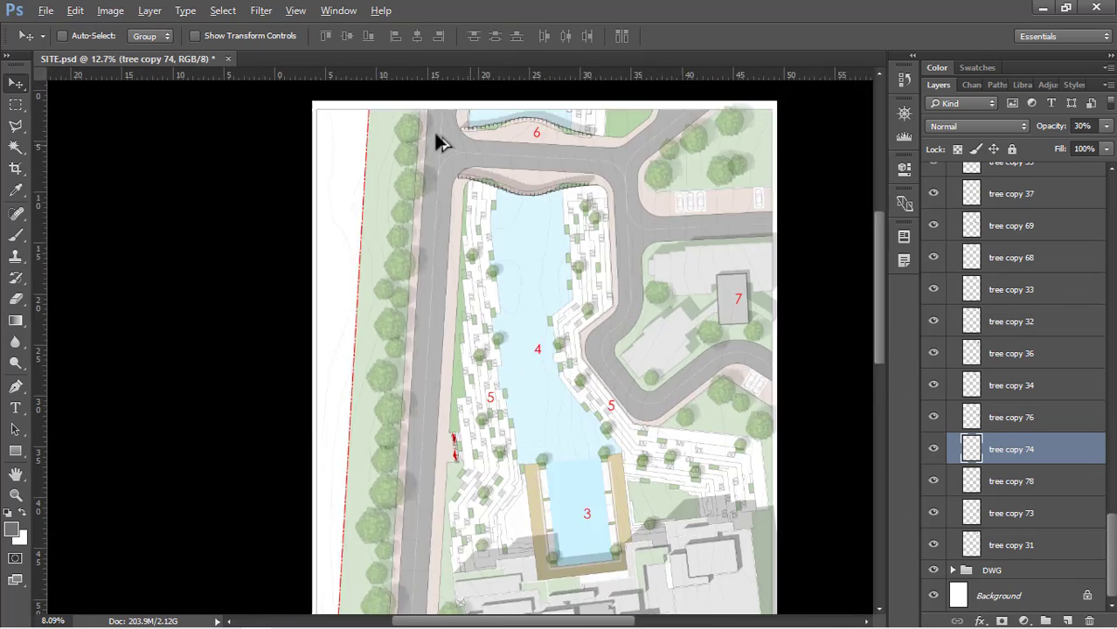
# Examine the tree planting along the western green strip, the reservoir steps and the plan as a whole
pyautogui.scroll(5, 363, 144)
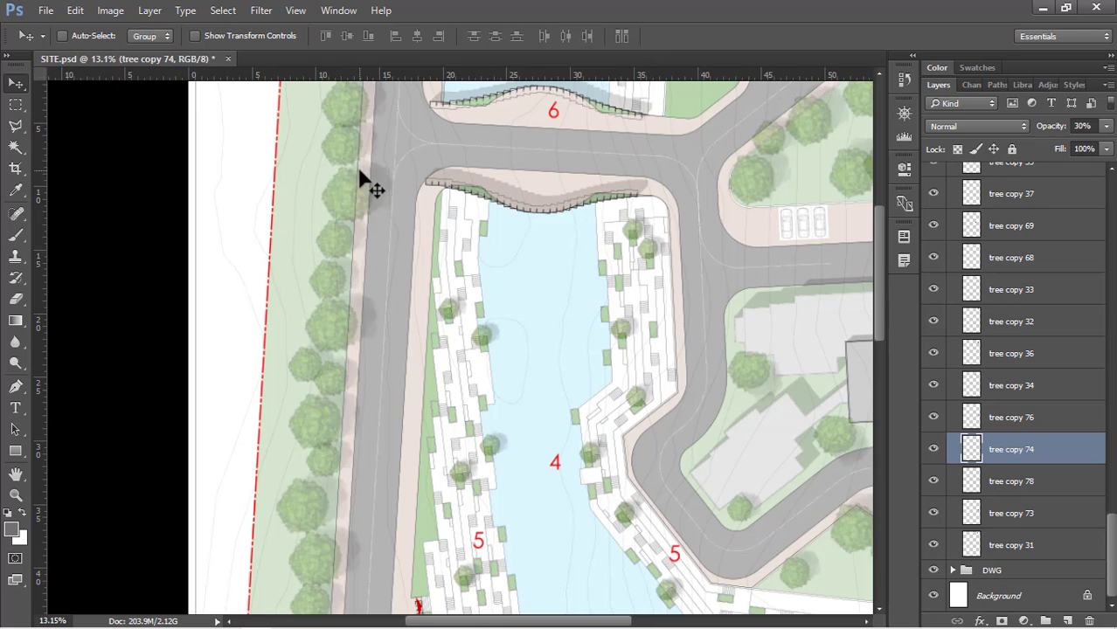
pyautogui.scroll(-1, 386, 112)
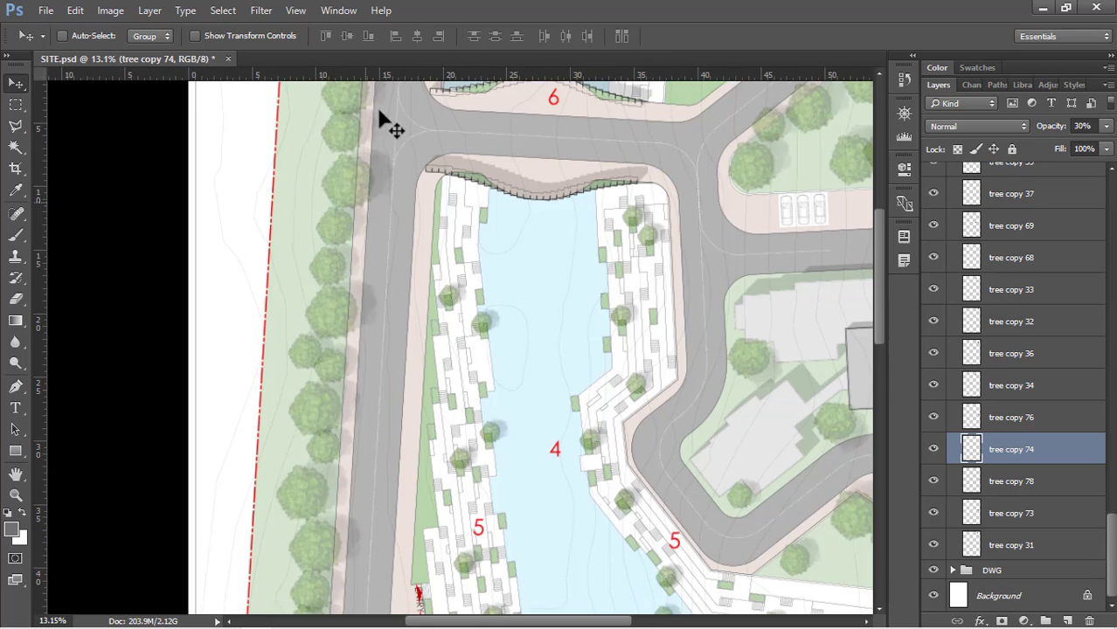
pyautogui.scroll(-2, 387, 105)
pyautogui.scroll(-3, 349, 454)
pyautogui.scroll(-4, 371, 364)
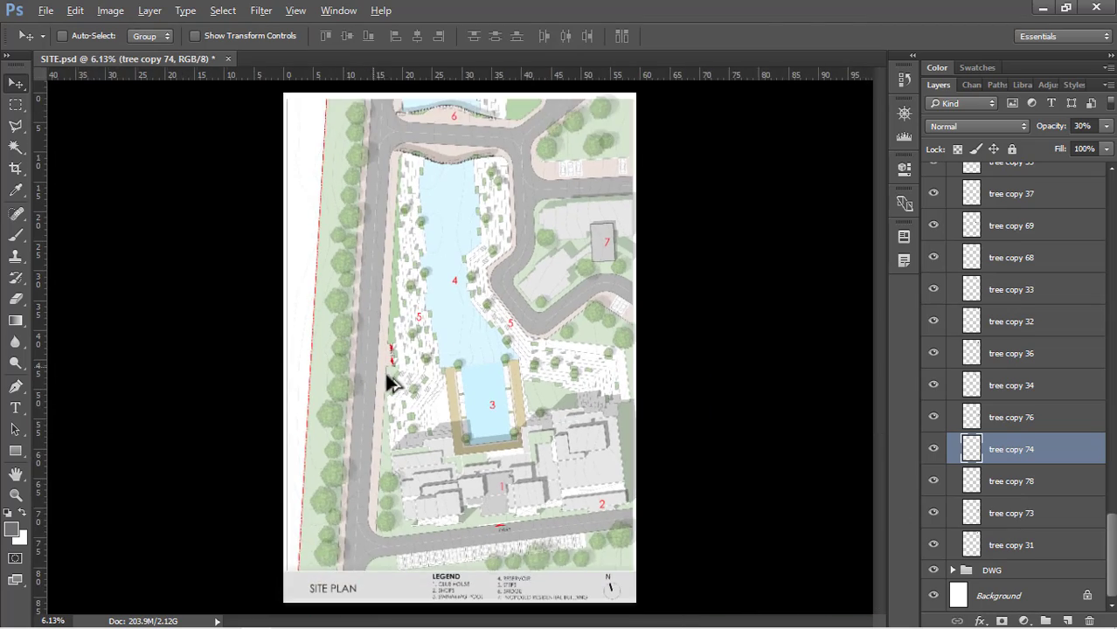
pyautogui.scroll(1, 726, 496)
pyautogui.scroll(6, 609, 118)
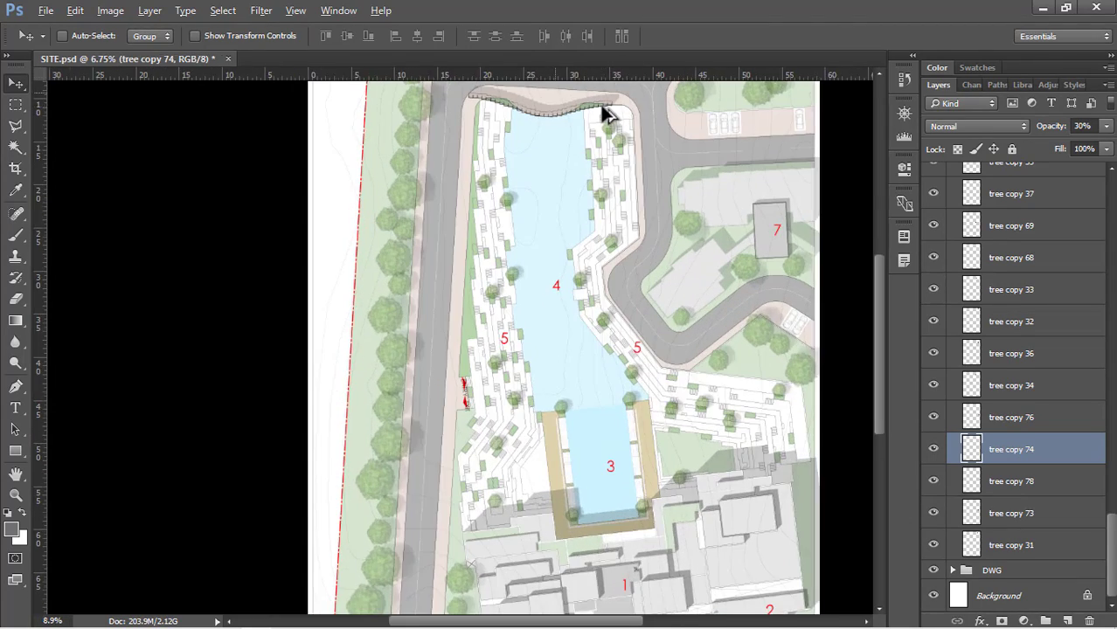
pyautogui.scroll(2, 609, 186)
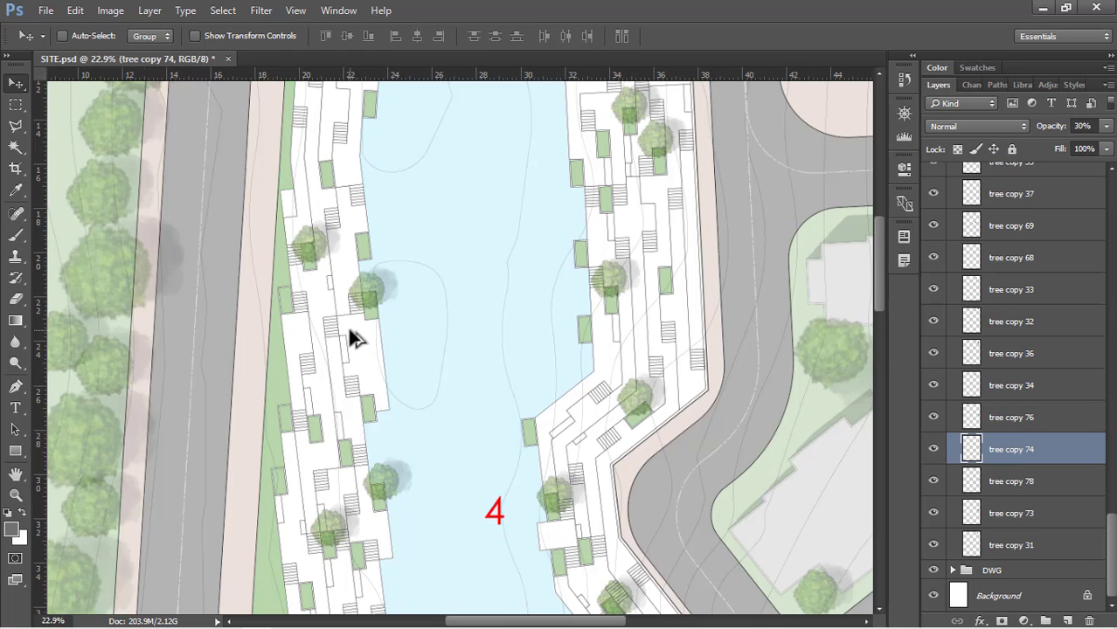
pyautogui.scroll(-8, 354, 339)
pyautogui.scroll(5, 424, 225)
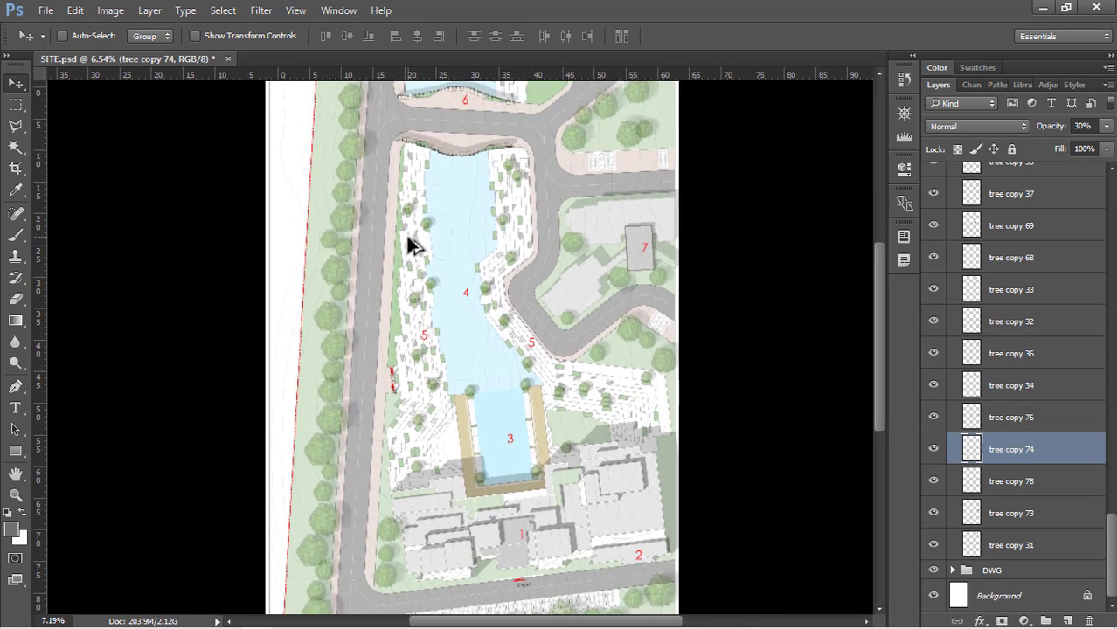
pyautogui.scroll(-2, 413, 246)
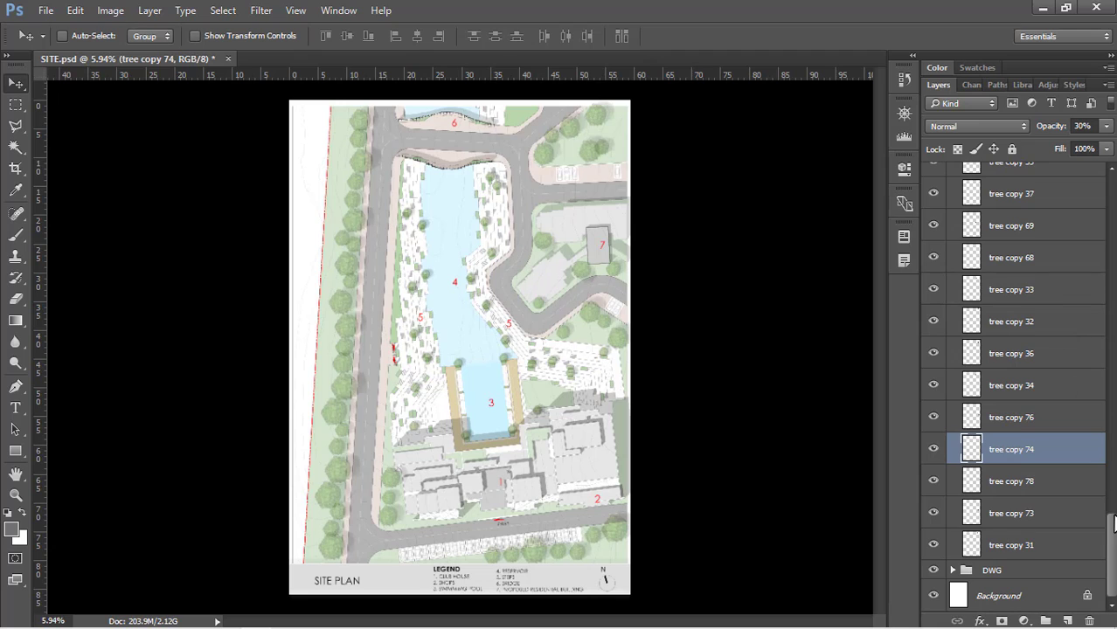
# Collapse the trees layer group
pyautogui.moveTo(1113, 523); pyautogui.dragTo(1114, 173)
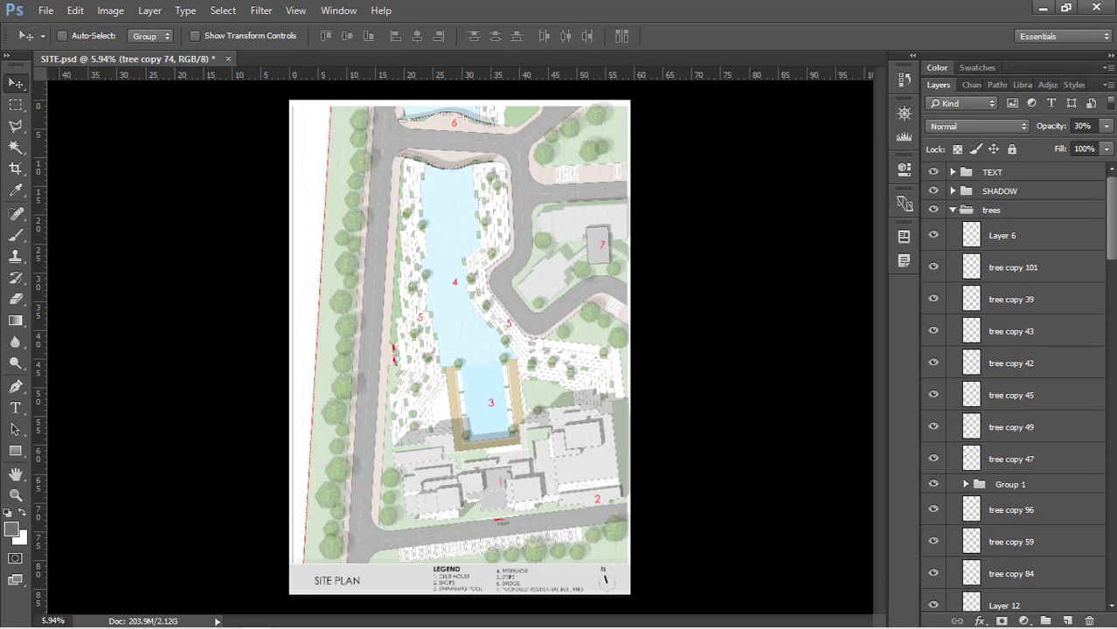
pyautogui.click(956, 211)
# Review the rendered site plan up close from the bridge and reservoir down to the swimming pool, club house, parking and legend
pyautogui.scroll(6, 468, 100)
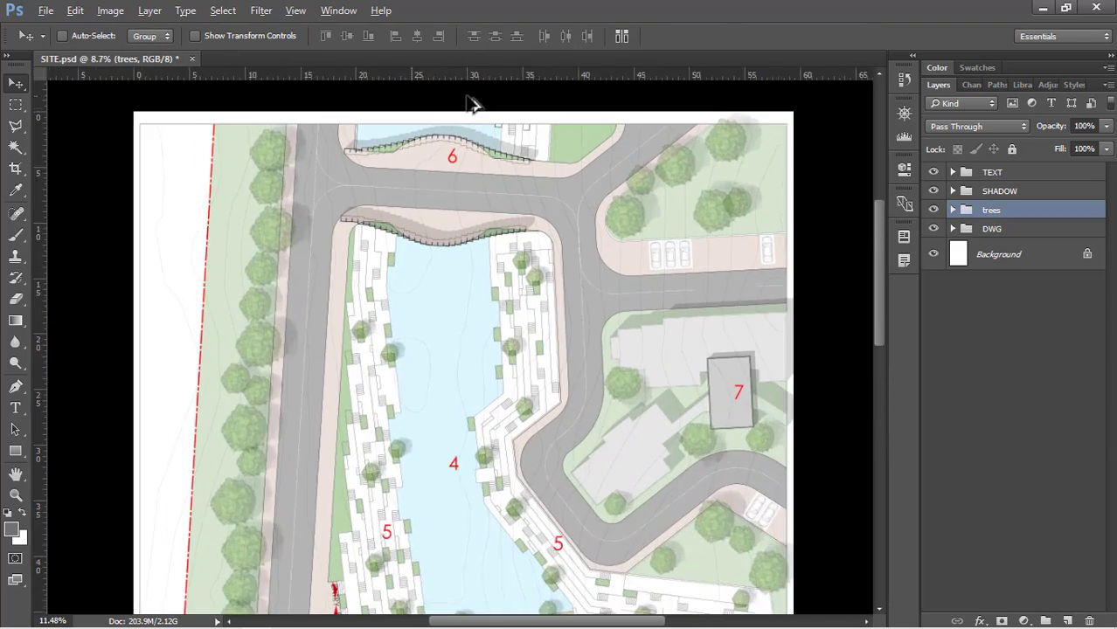
pyautogui.scroll(-1, 428, 133)
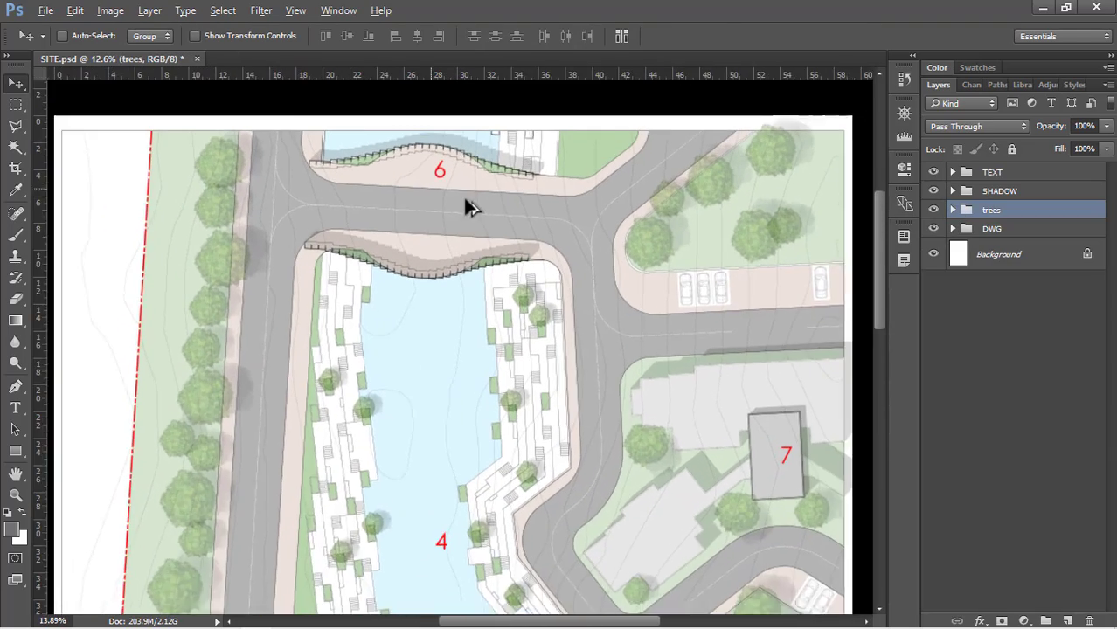
pyautogui.scroll(2, 492, 210)
pyautogui.scroll(4, 559, 208)
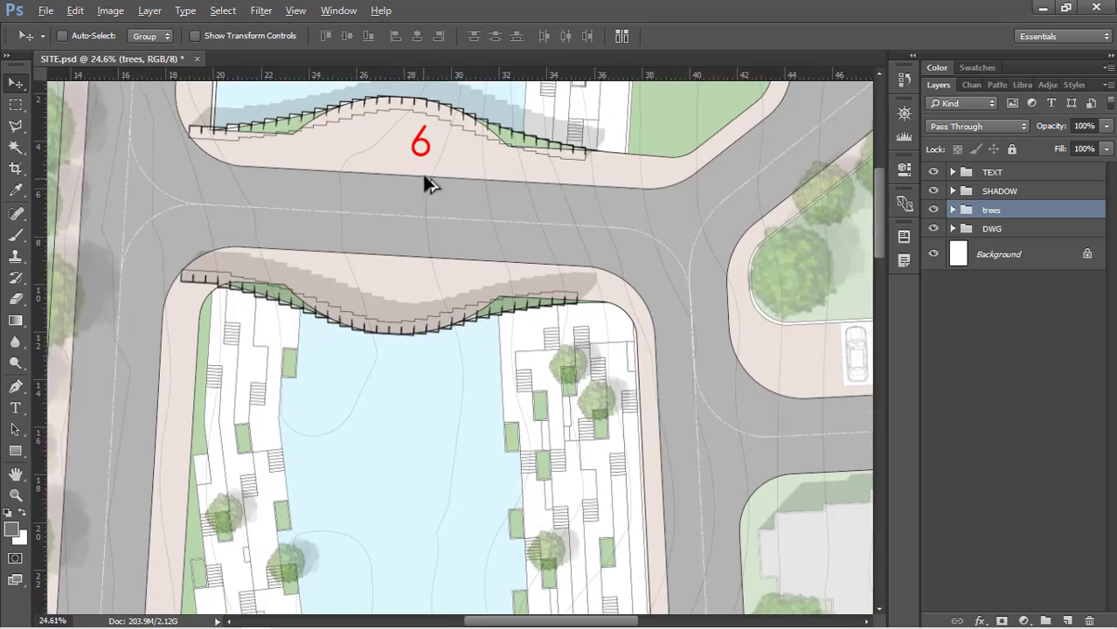
pyautogui.scroll(-2, 490, 118)
pyautogui.scroll(-4, 502, 97)
pyautogui.scroll(-1, 459, 316)
pyautogui.scroll(3, 503, 100)
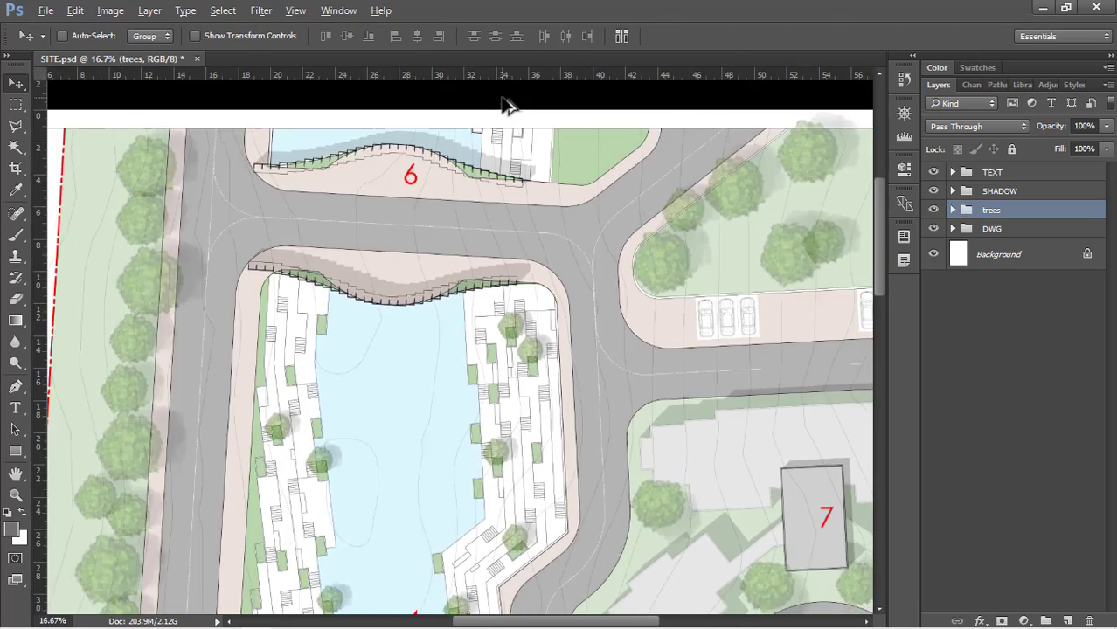
pyautogui.scroll(-1, 495, 109)
pyautogui.scroll(-2, 496, 116)
pyautogui.scroll(2, 506, 428)
pyautogui.scroll(-3, 500, 187)
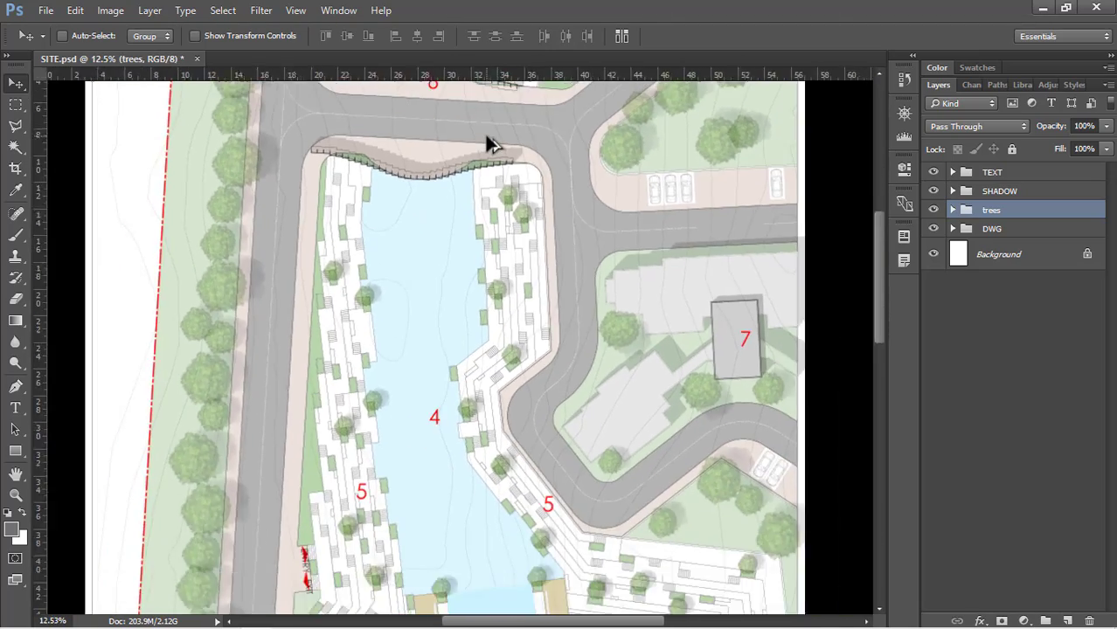
pyautogui.scroll(2, 527, 489)
pyautogui.scroll(-1, 509, 252)
pyautogui.scroll(-1, 564, 494)
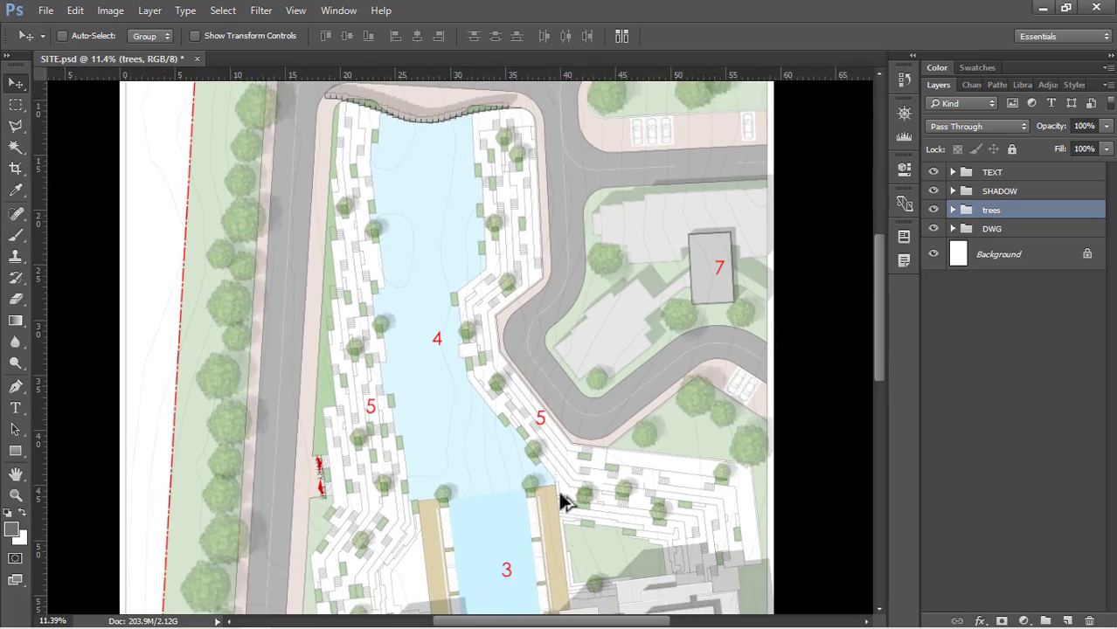
pyautogui.scroll(2, 572, 515)
pyautogui.scroll(1, 524, 279)
pyautogui.scroll(-3, 519, 264)
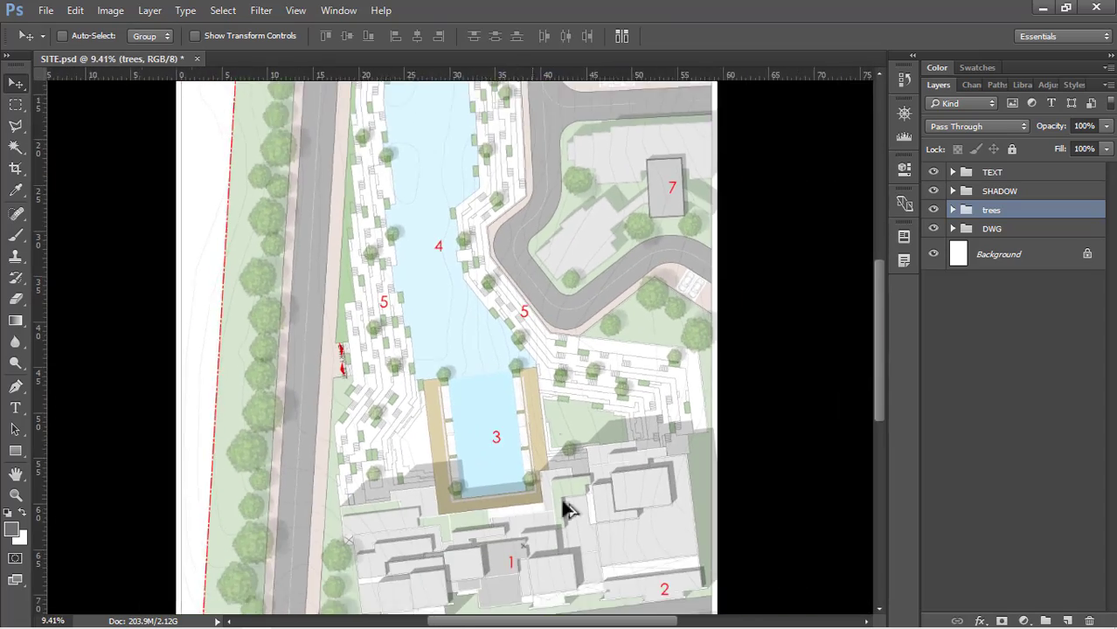
pyautogui.scroll(2, 588, 575)
pyautogui.scroll(1, 588, 575)
pyautogui.scroll(-3, 647, 278)
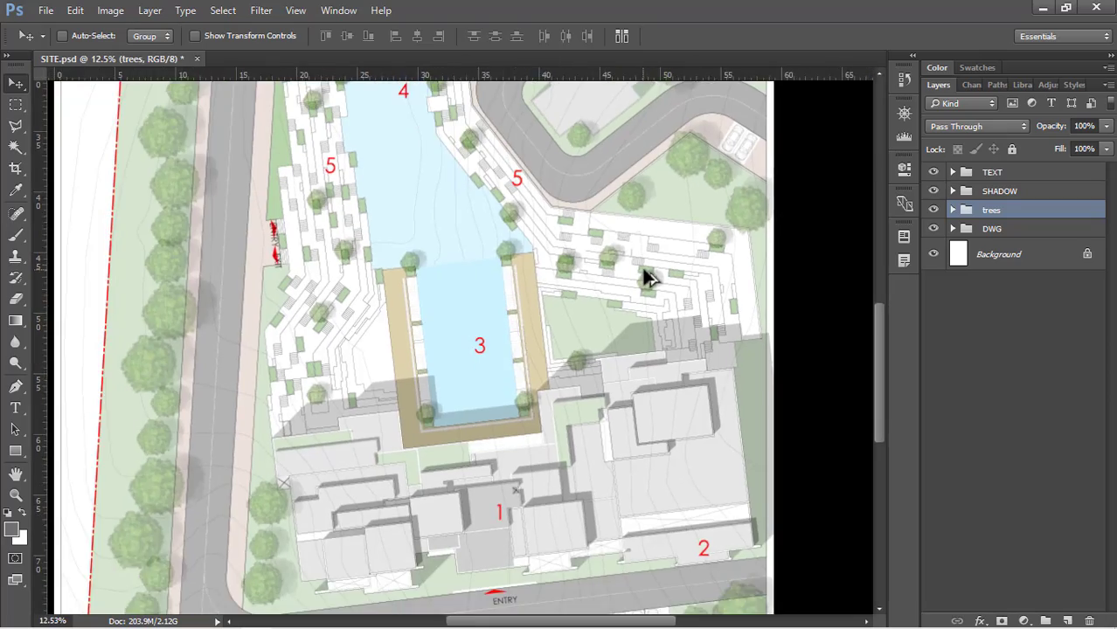
pyautogui.scroll(3, 629, 519)
pyautogui.scroll(-2, 687, 224)
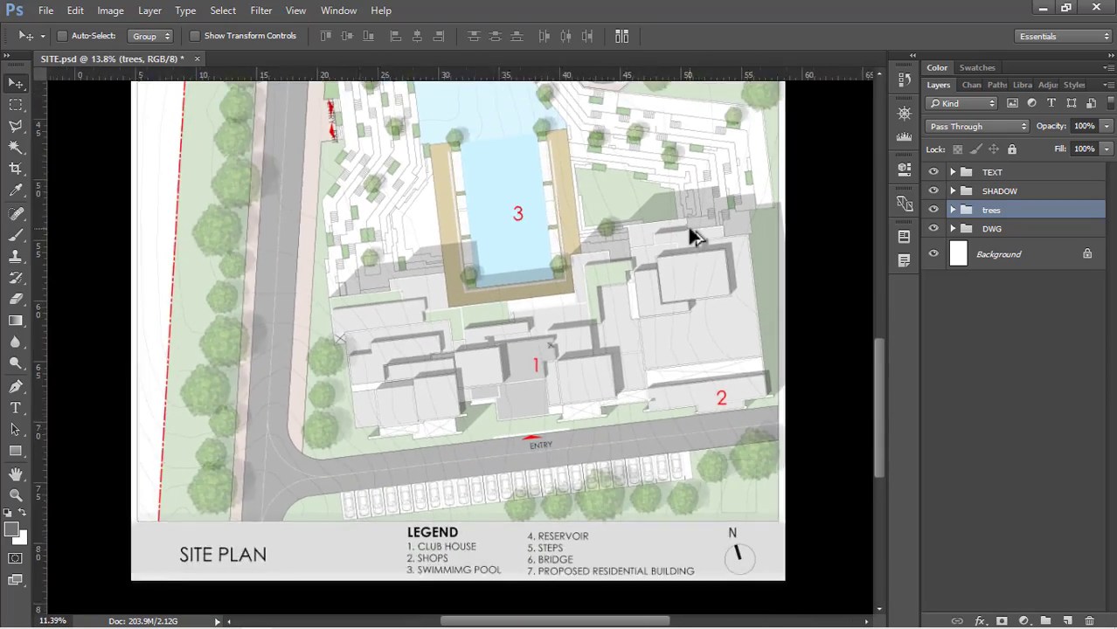
pyautogui.scroll(4, 543, 568)
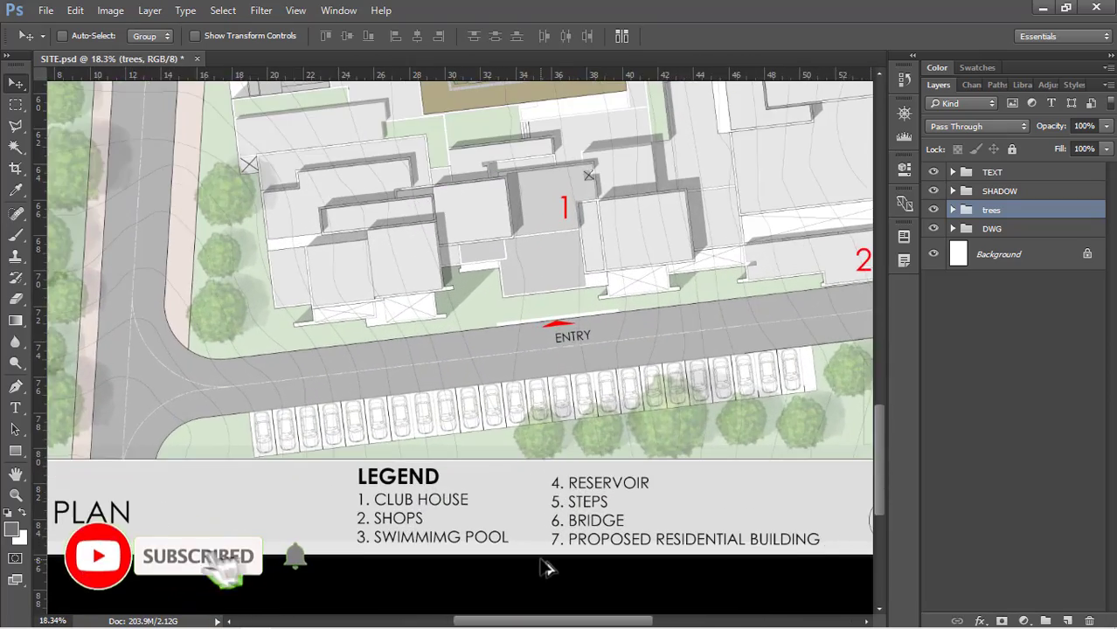
pyautogui.scroll(-4, 544, 568)
pyautogui.scroll(-2, 545, 568)
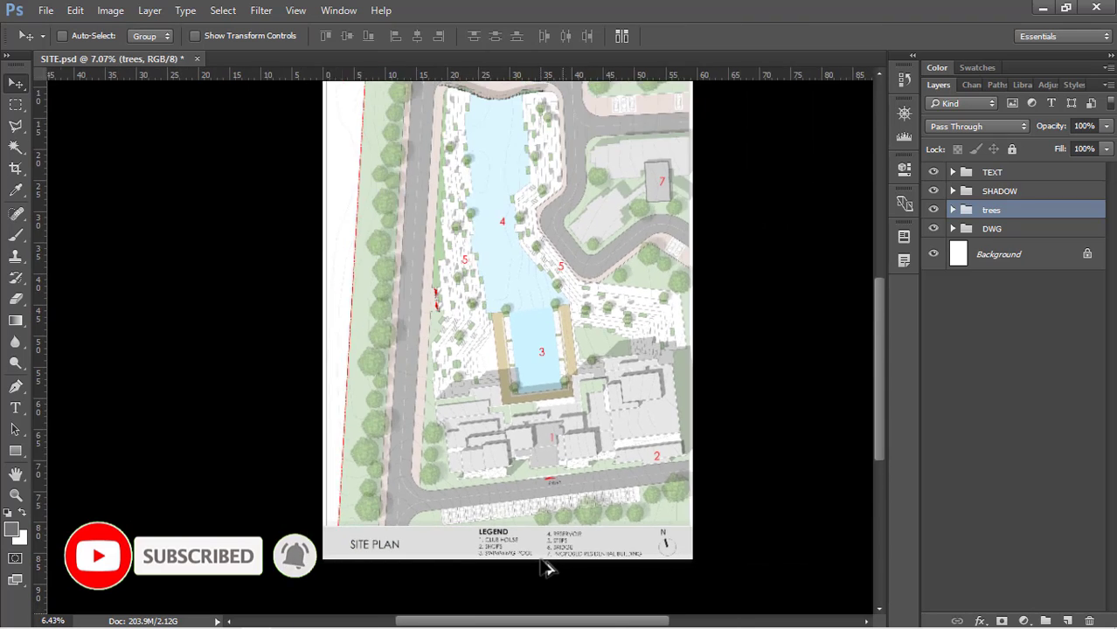